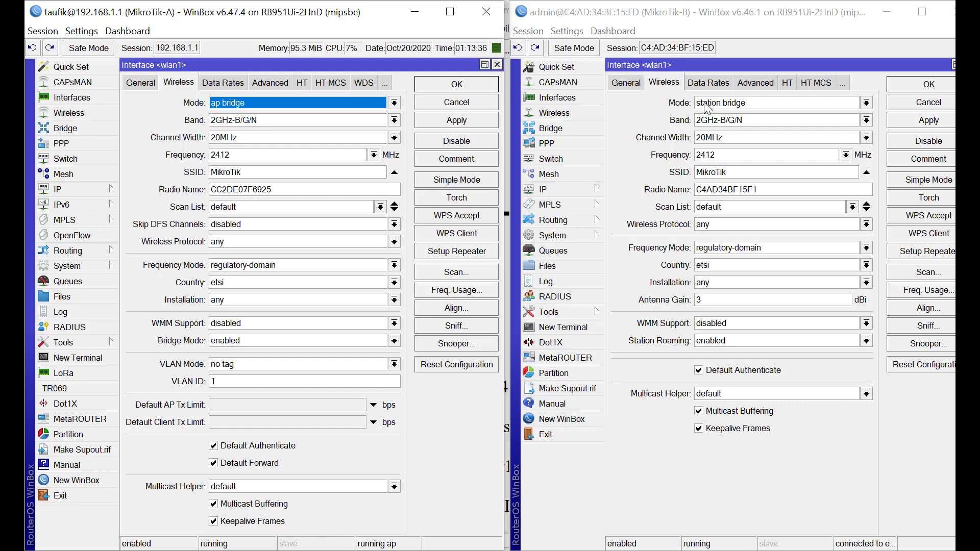
Review the wireless mode options of MikroTik-B's wlan1 and select ahong as its security profile
click(866, 103)
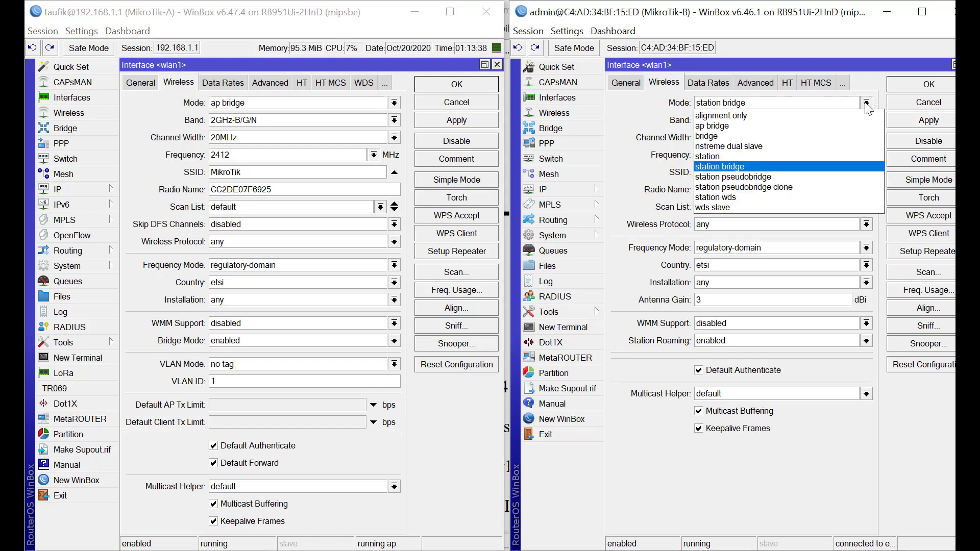
click(631, 112)
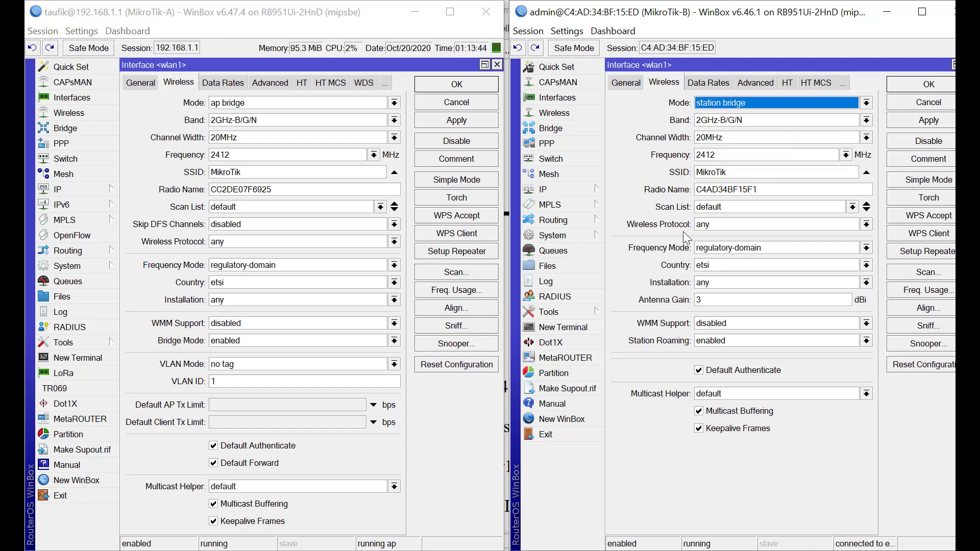
click(626, 83)
click(664, 82)
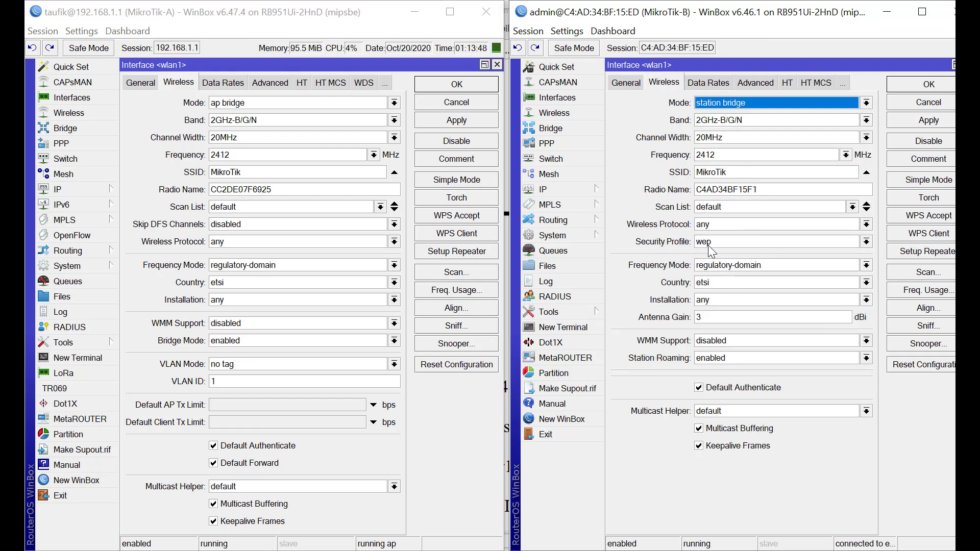
click(867, 242)
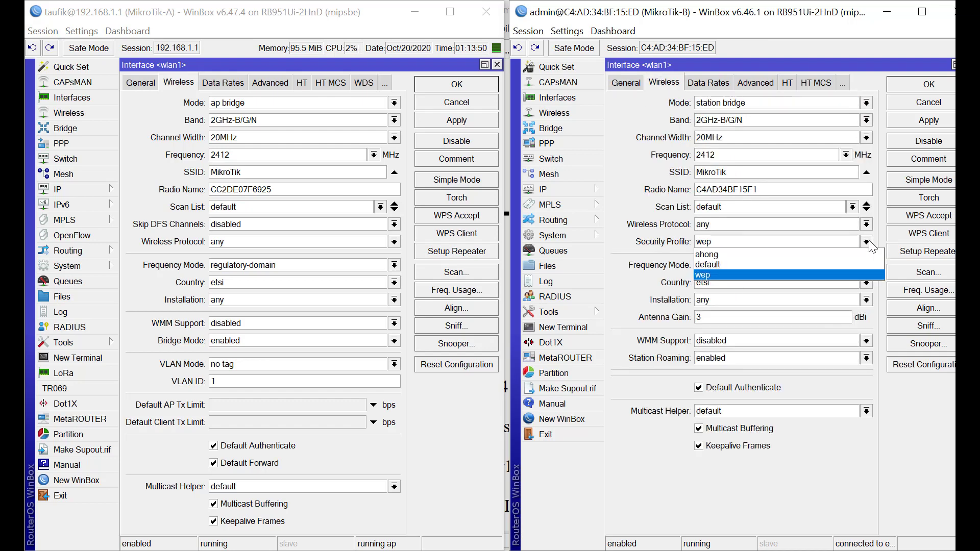
click(831, 254)
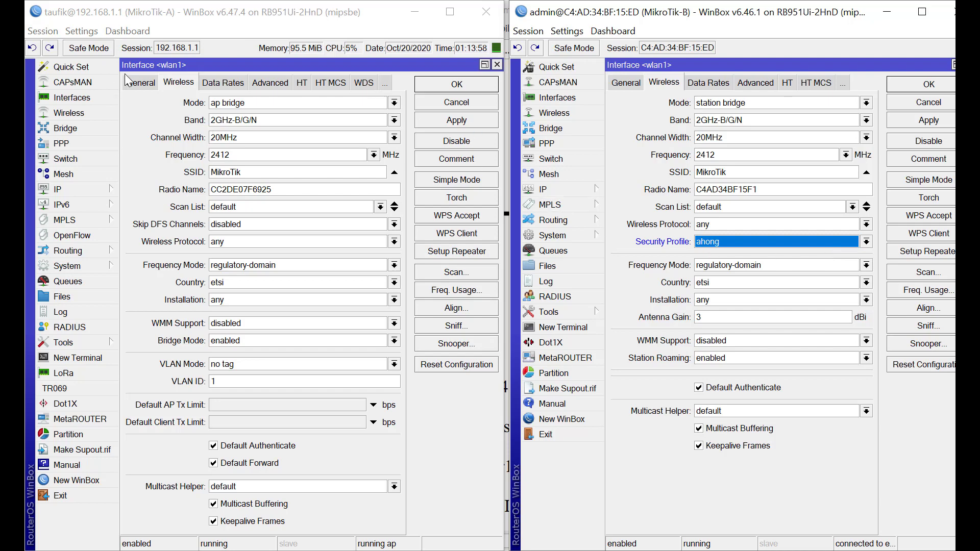
Set the security profile of MikroTik-A's wlan1 to ahong and save the interface settings
click(139, 82)
click(179, 82)
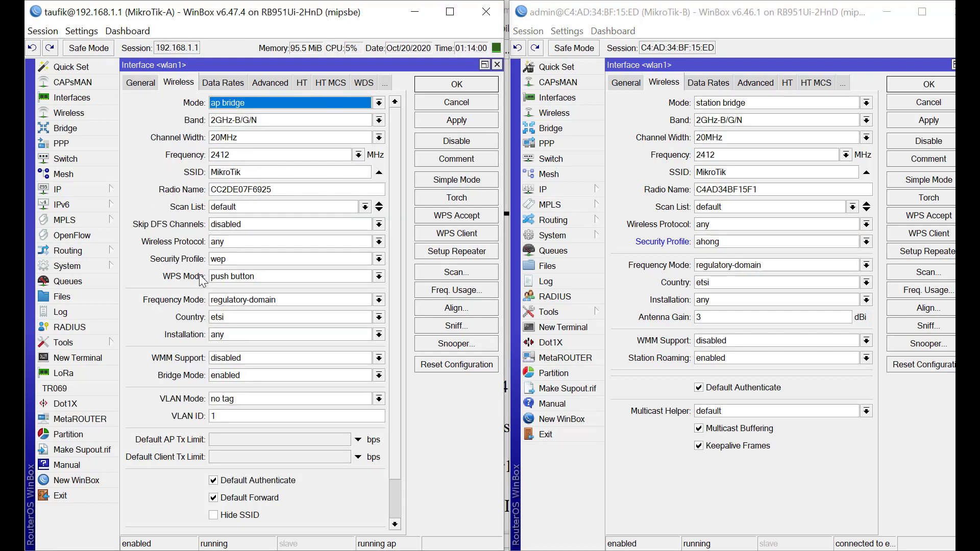
click(262, 260)
click(244, 272)
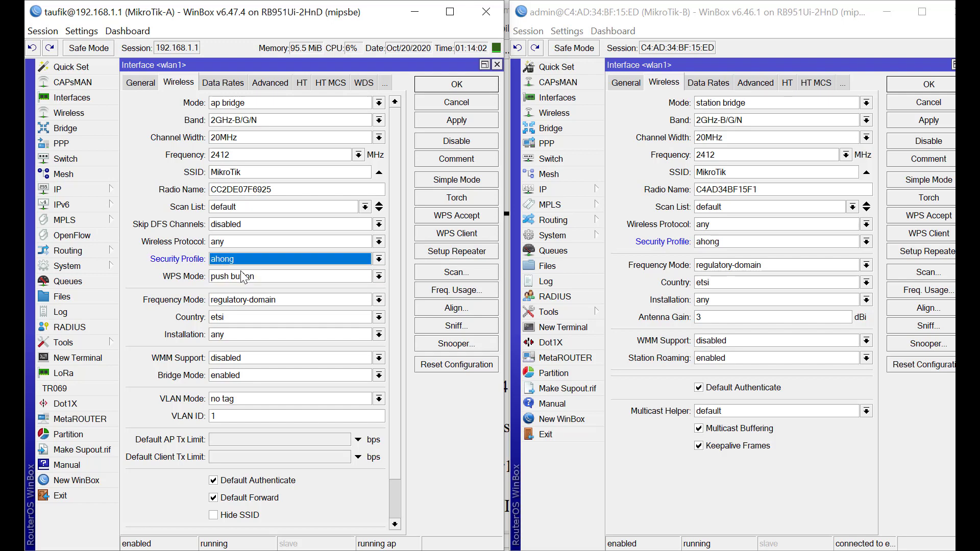
click(457, 84)
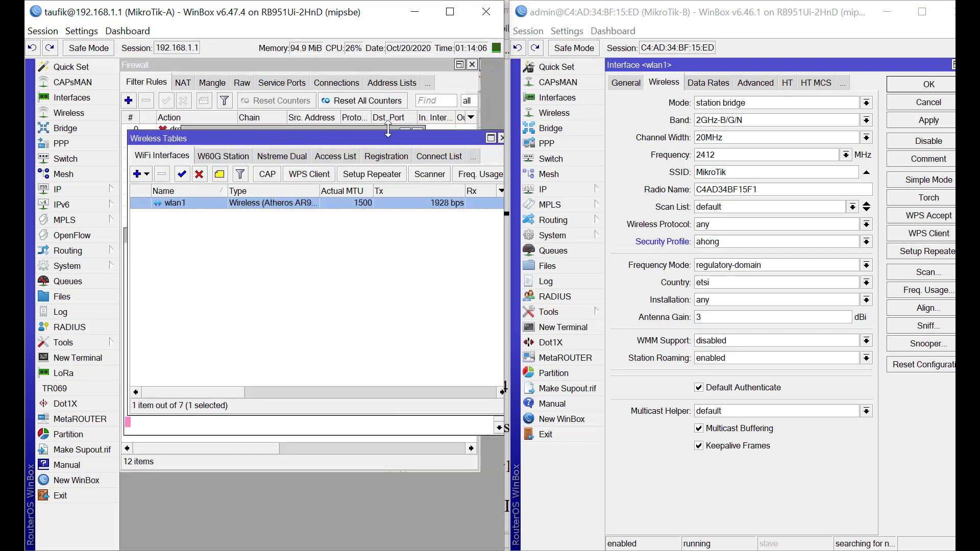
Open the ahong security profile on MikroTik-A, review its authentication settings, and close it
click(430, 158)
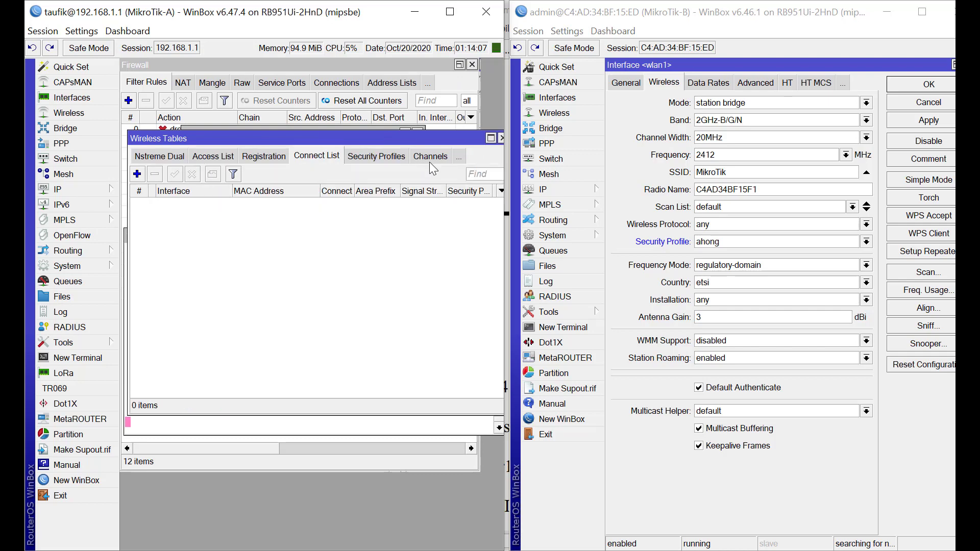
click(381, 158)
click(183, 254)
double_click(153, 204)
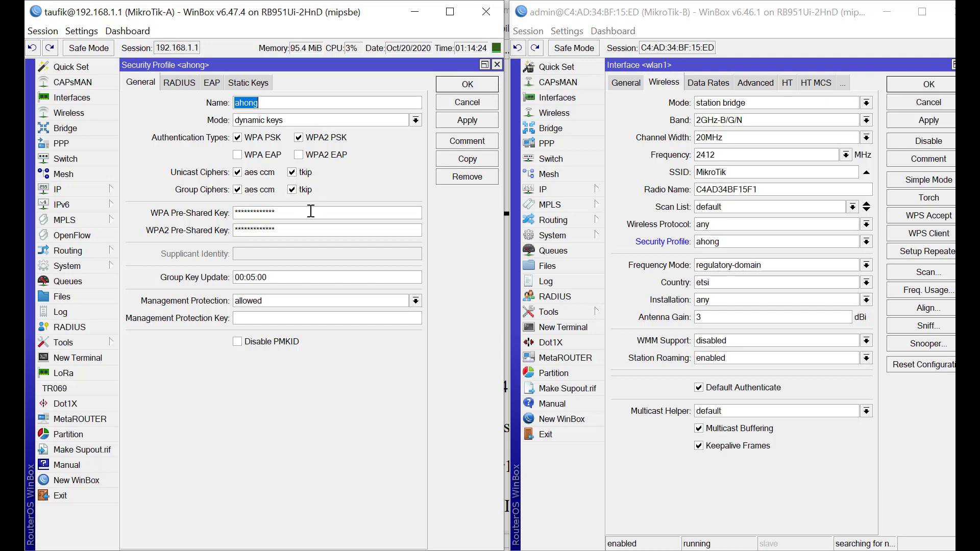
click(462, 86)
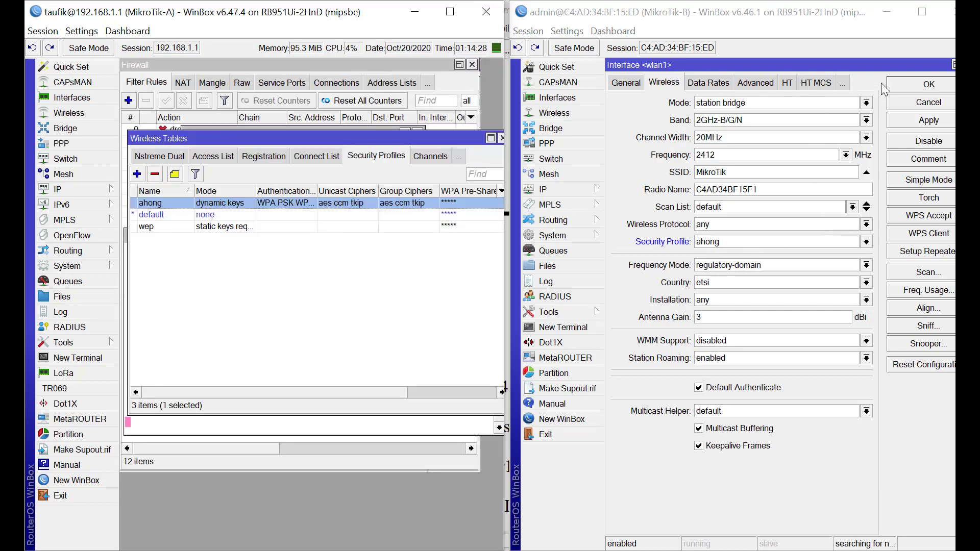
Save MikroTik-B's wlan1 settings, then check the wlan1 status and the running ping on MikroTik-A
click(901, 82)
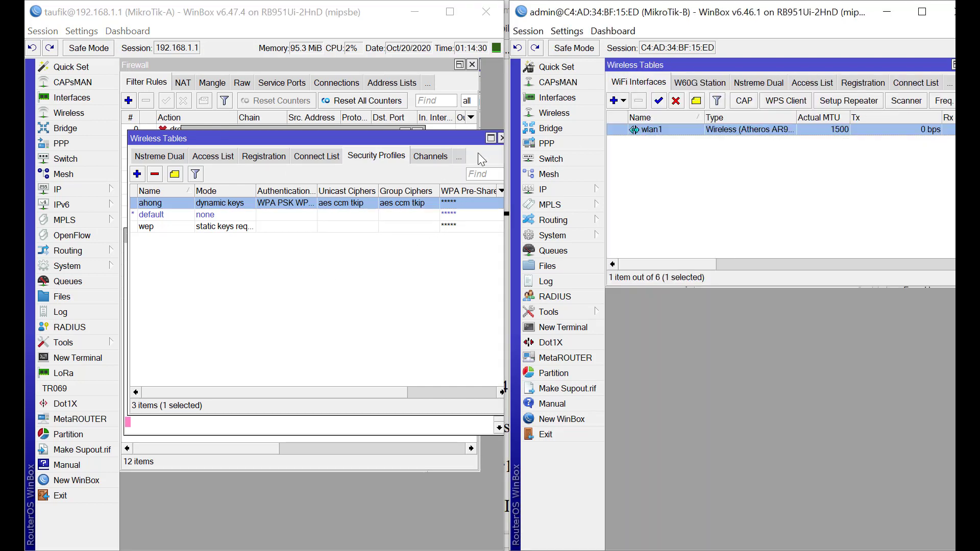
click(159, 156)
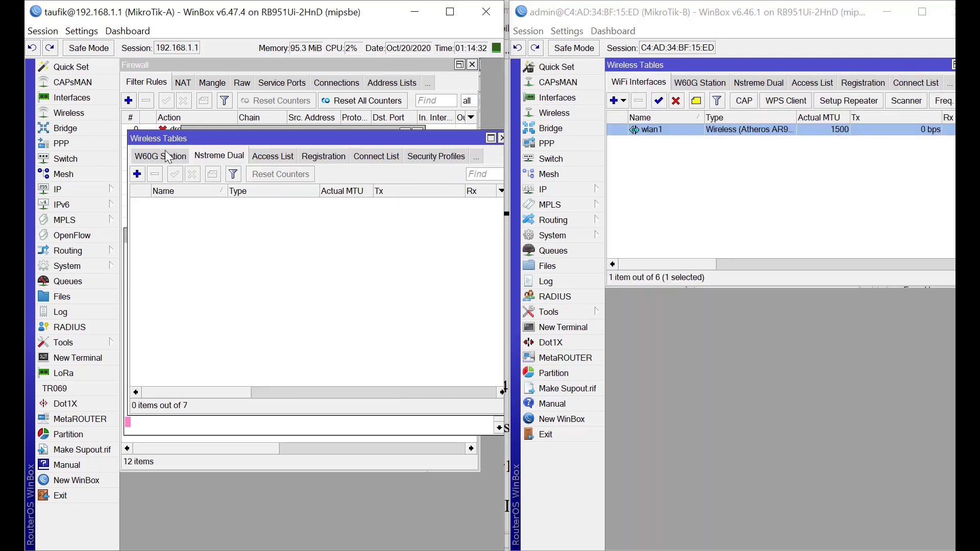
click(160, 158)
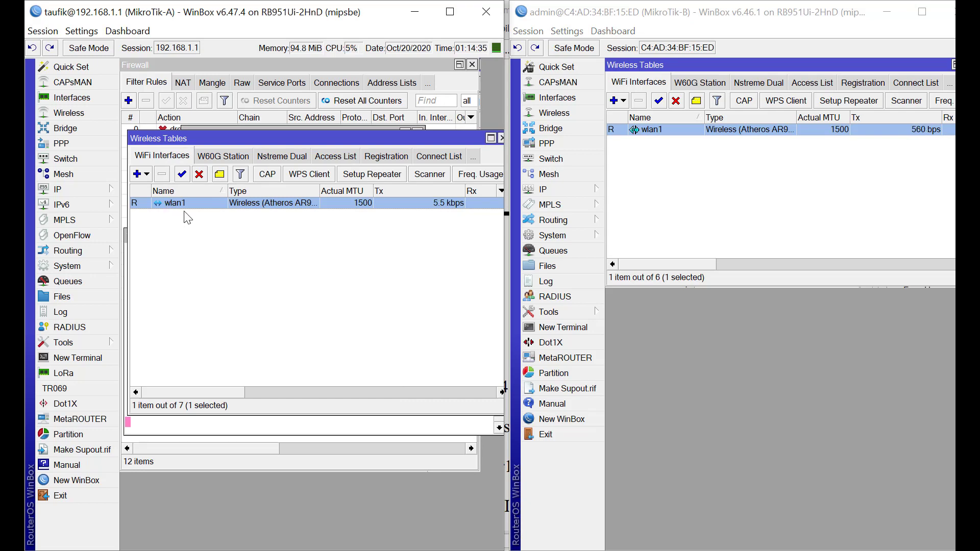
click(197, 431)
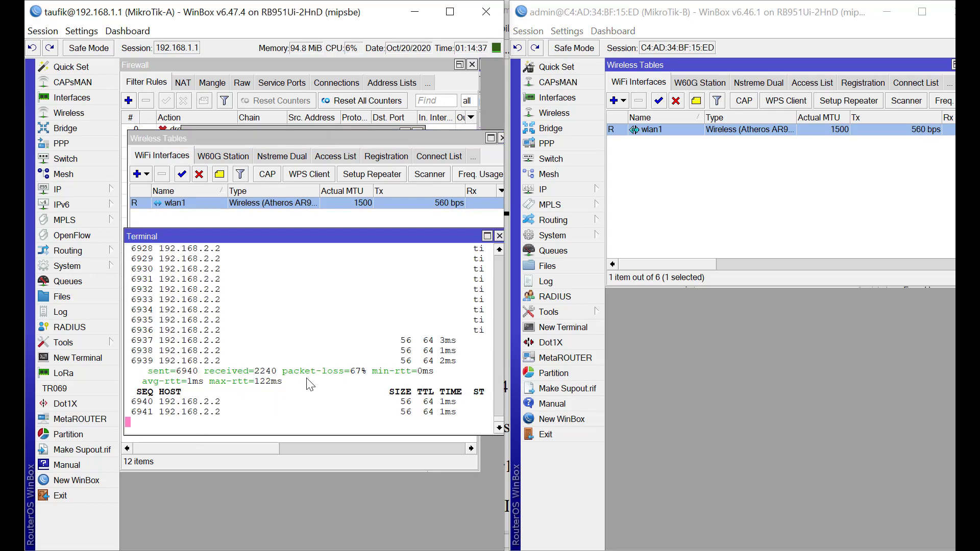
Open a terminal on MikroTik-B and ping 192.168.2.1 to test the wireless link
click(582, 328)
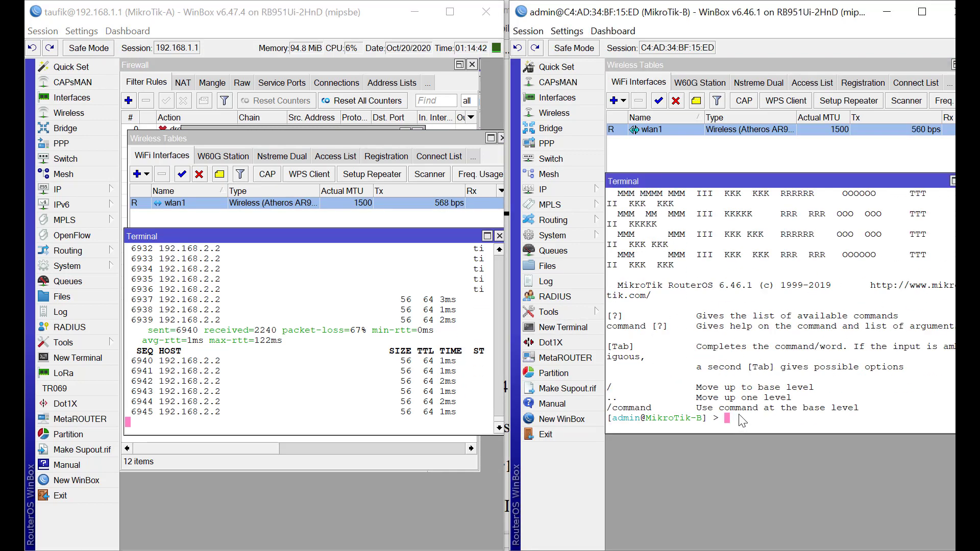
text(ping )
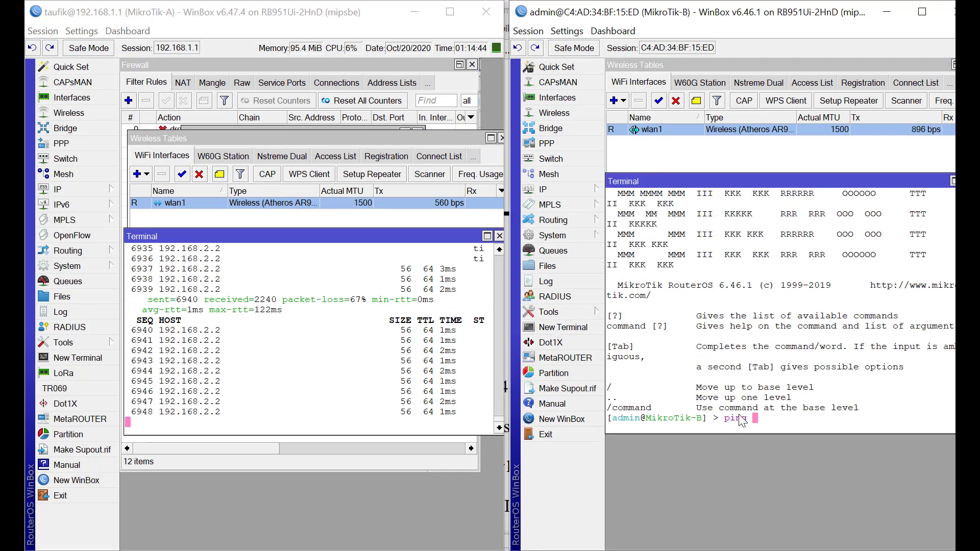
text(192.168.)
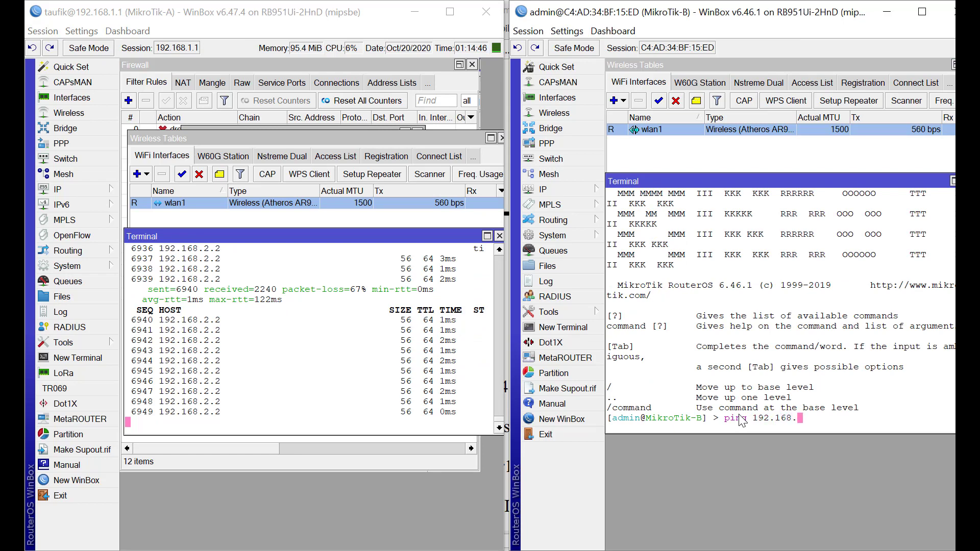
text(2.1)
key(Return)
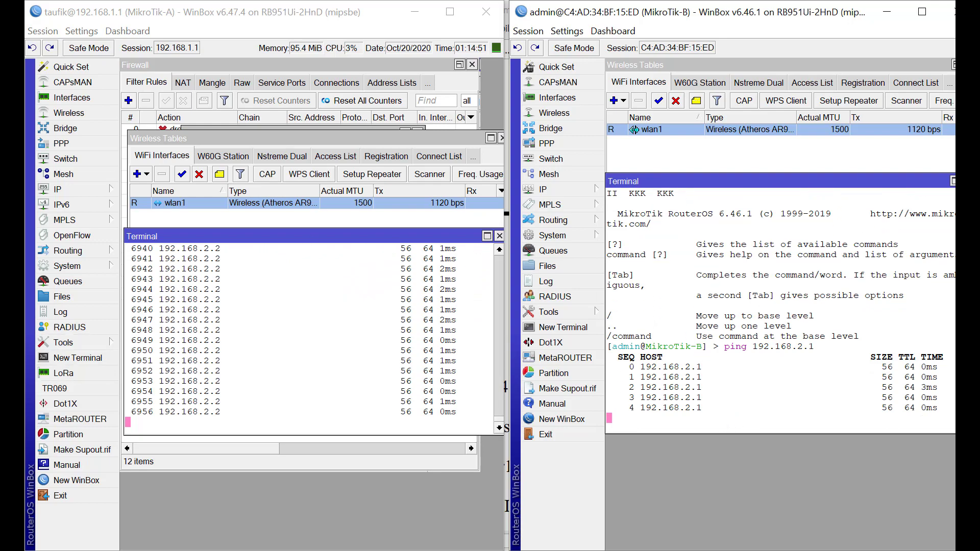
Switch to the module in Foxit PhantomPDF and read the Lab Bridge addressing diagram
key(alt+Tab)
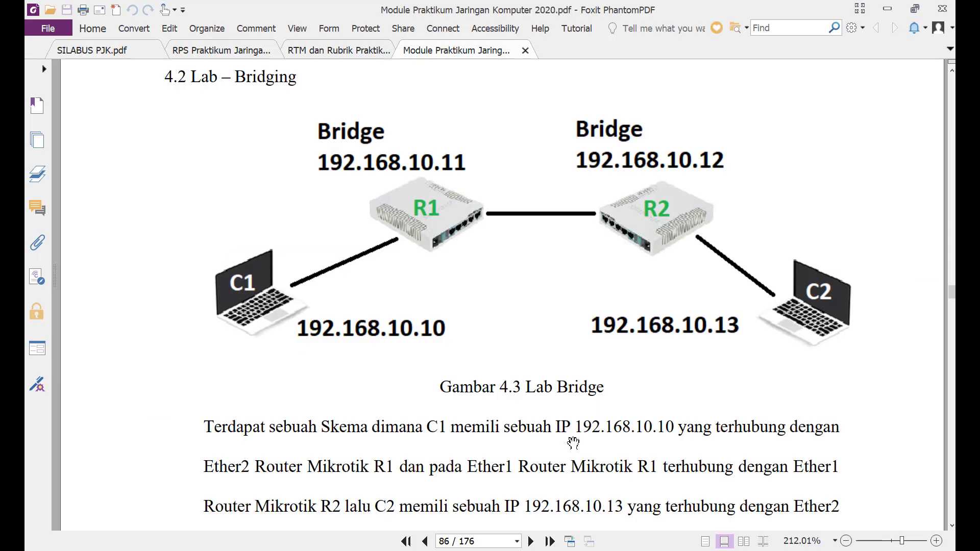
scroll(573, 437, down, 2)
scroll(573, 438, up, 1)
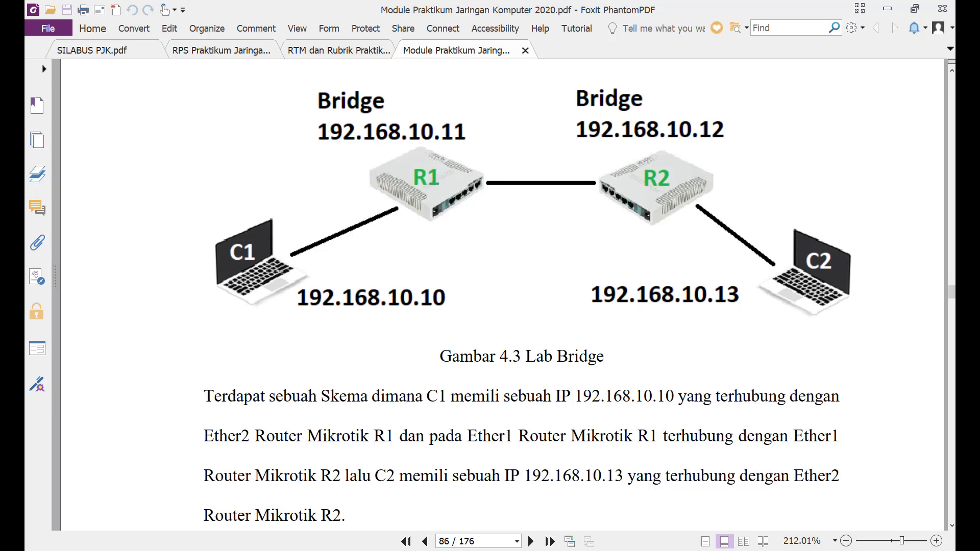
Switch back to the WinBox session of MikroTik-A and change wlan1's IP address to 192.168.10.1/28
mouse_move(13, 222)
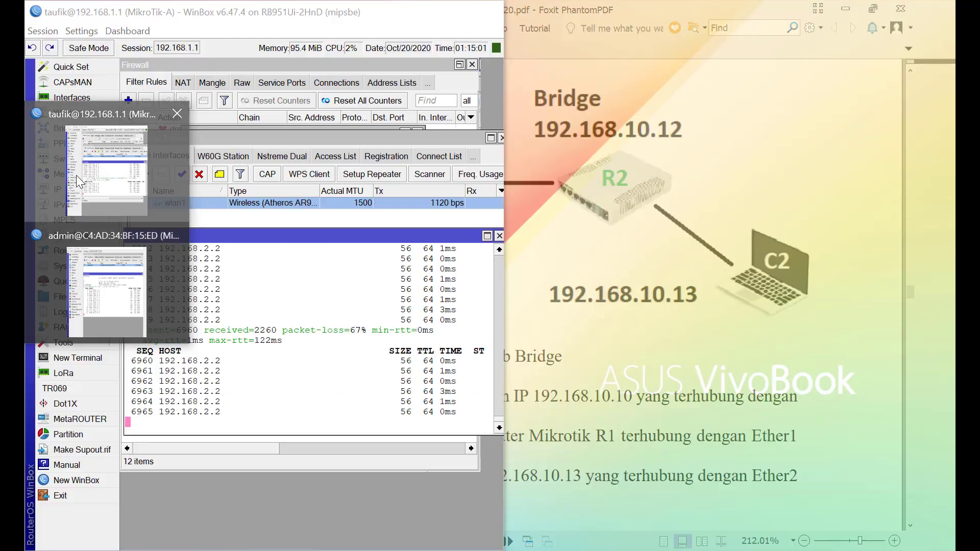
click(75, 179)
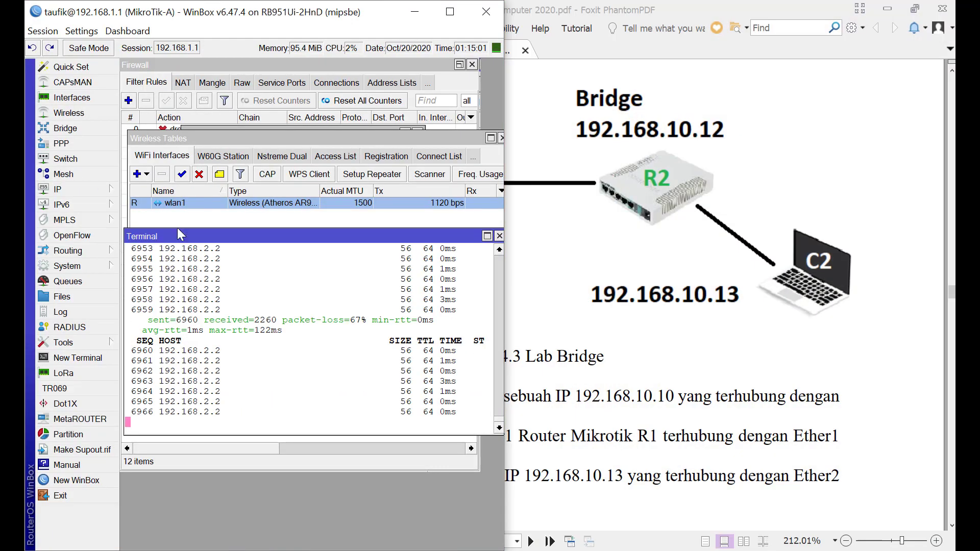
click(103, 191)
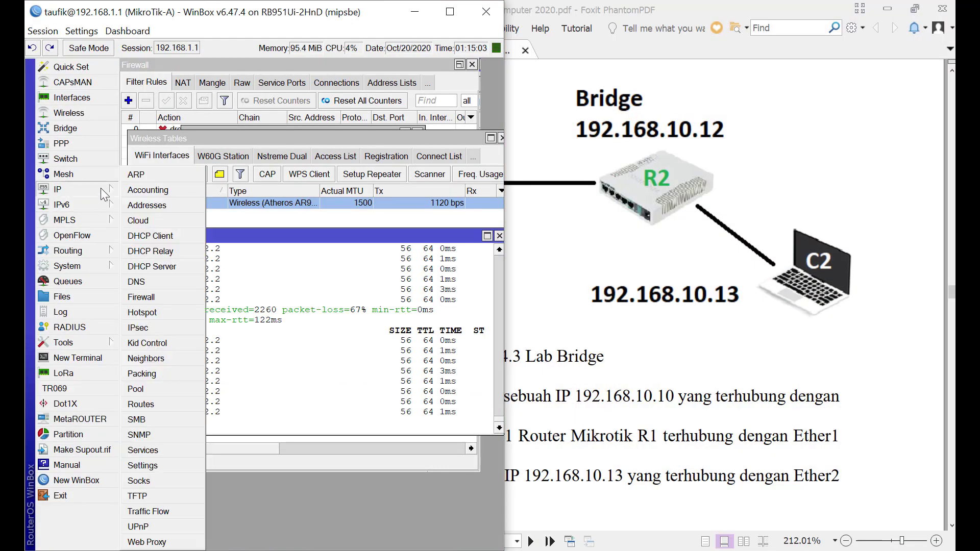
click(153, 205)
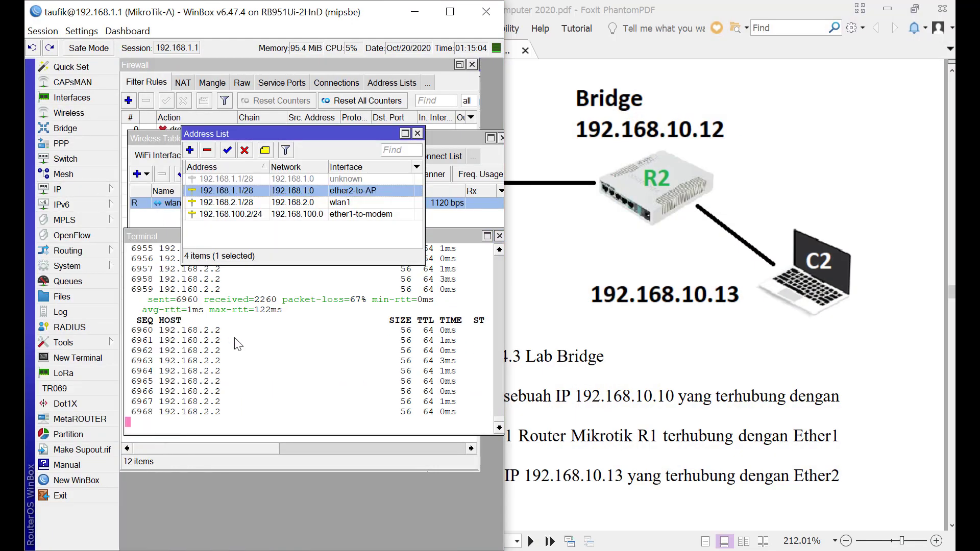
click(278, 202)
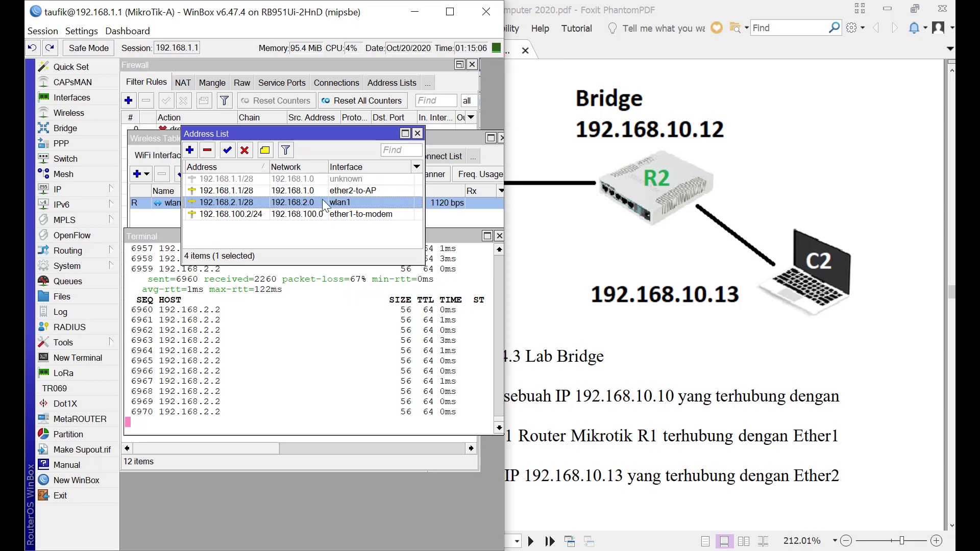
double_click(348, 200)
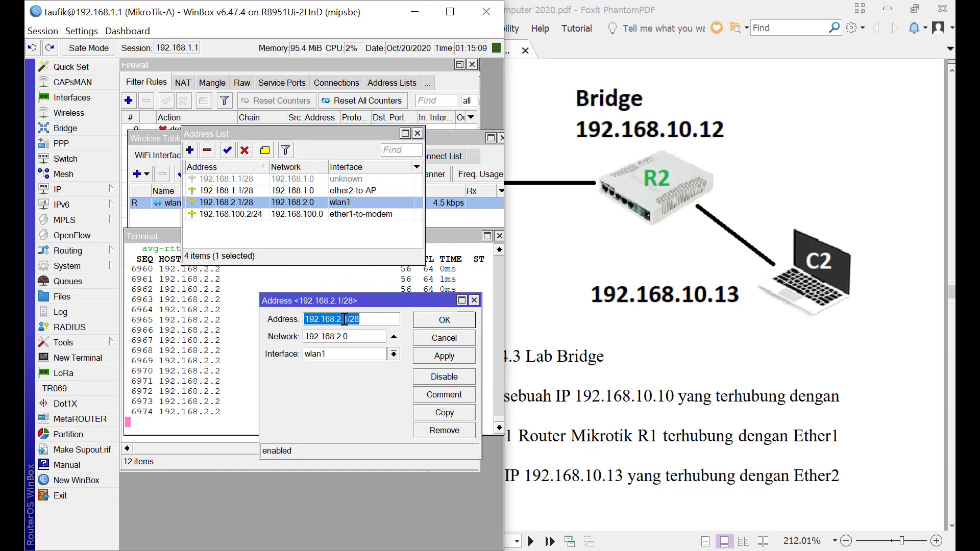
click(346, 337)
key(BackSpace)
text(10)
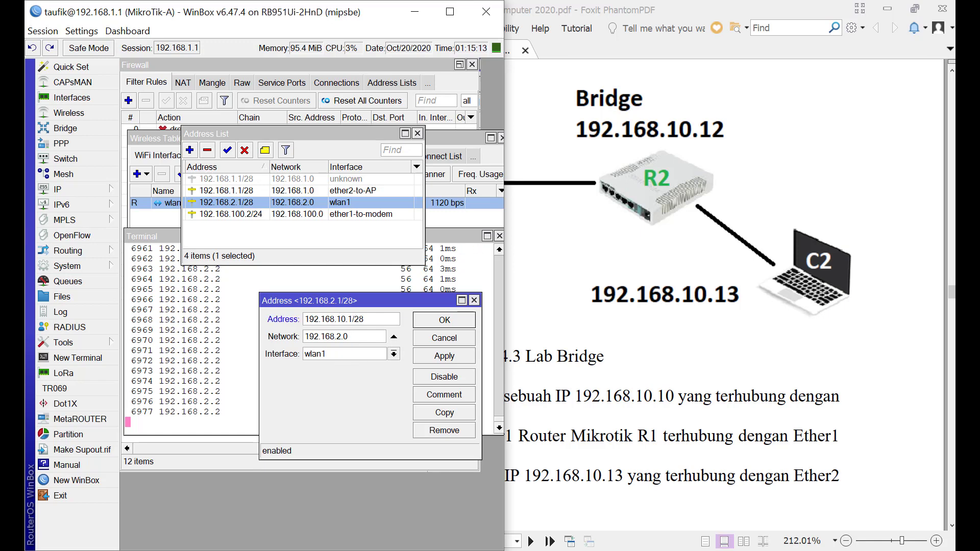
Check R1's address in the PDF diagram, set wlan1's address to 192.168.10.11/28, clear its network value, and apply
key(alt+Tab)
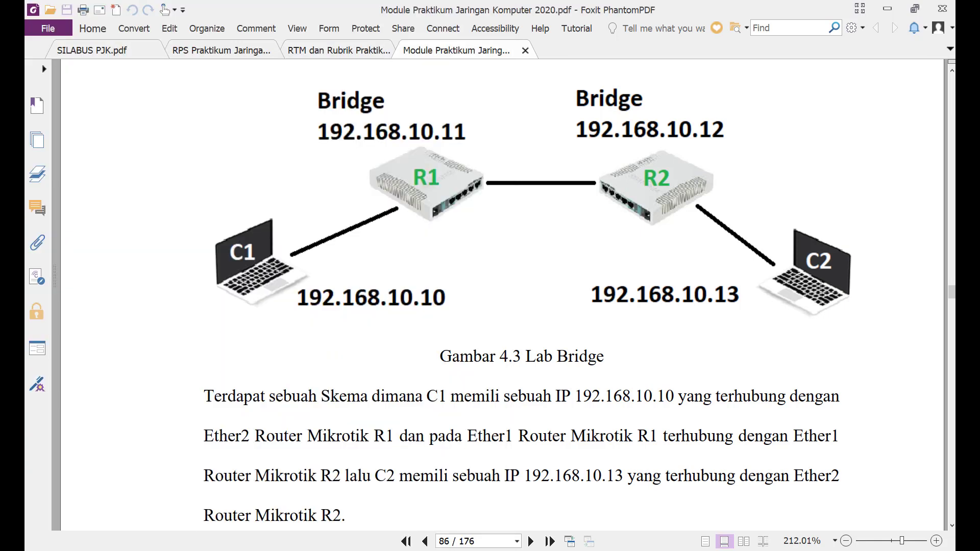
key(alt+Tab)
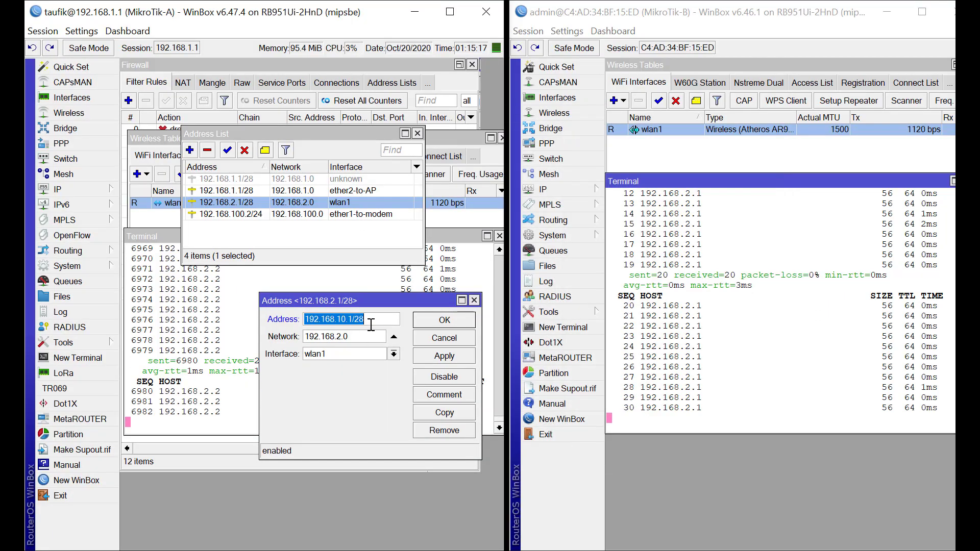
click(352, 319)
text(1)
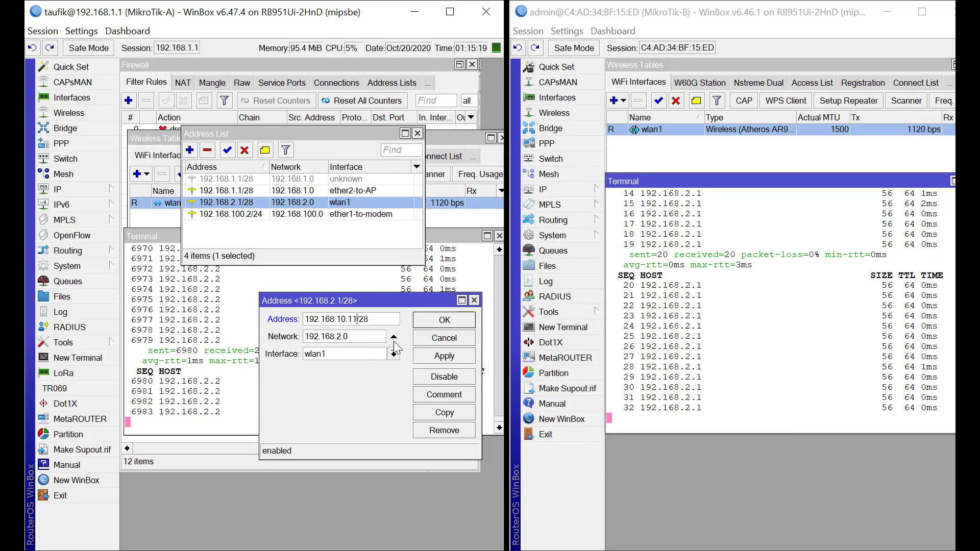
click(434, 356)
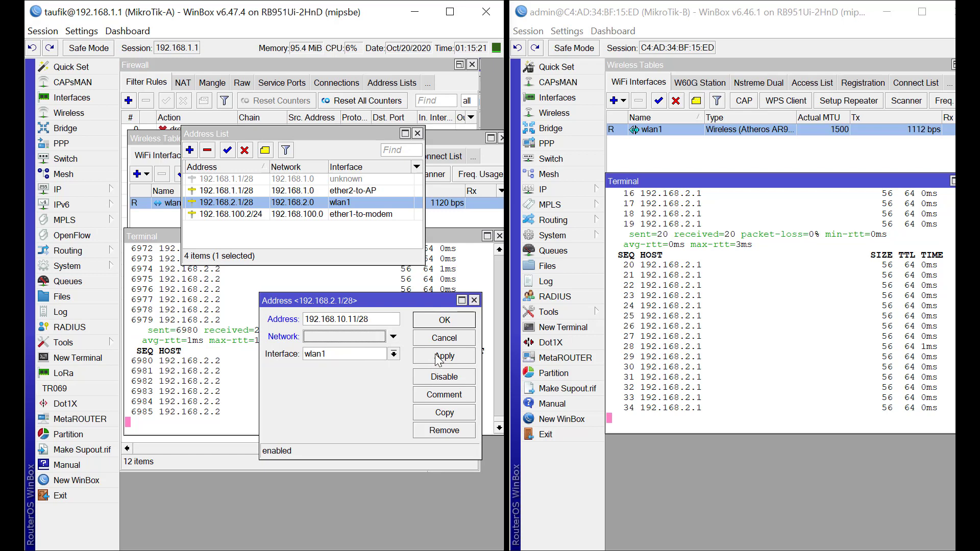
Open the wlan1 entry in MikroTik-B's IP address list and look up R2's bridge address in the PDF diagram
click(598, 189)
click(646, 206)
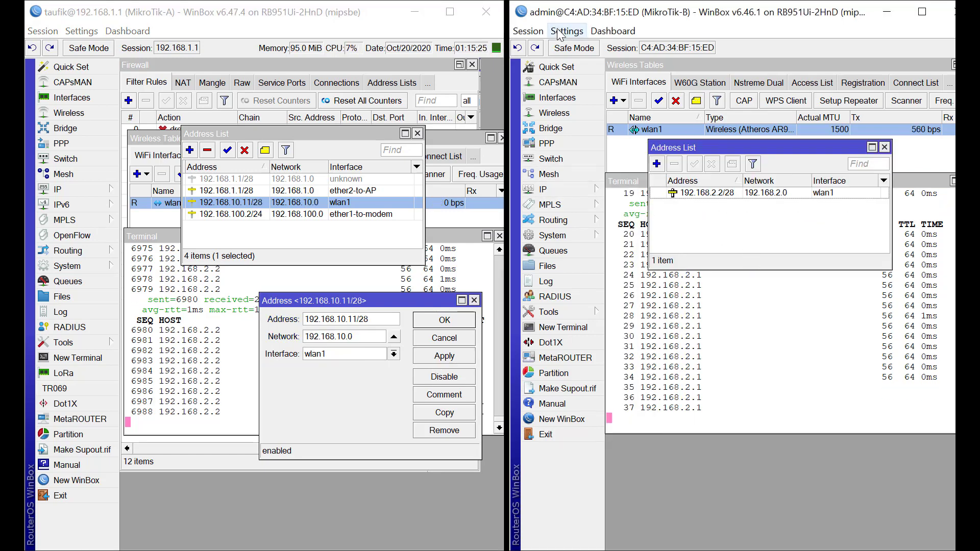
double_click(725, 194)
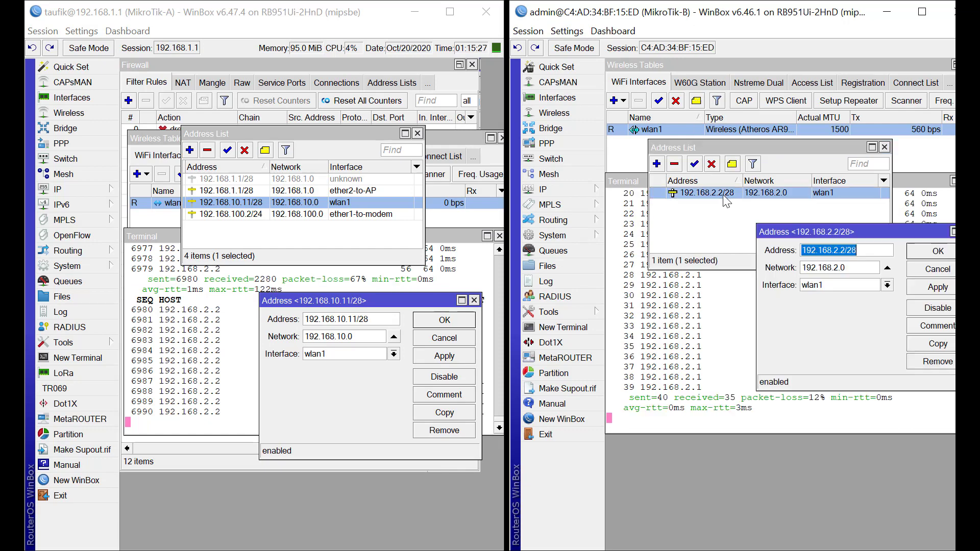
key(alt+Tab)
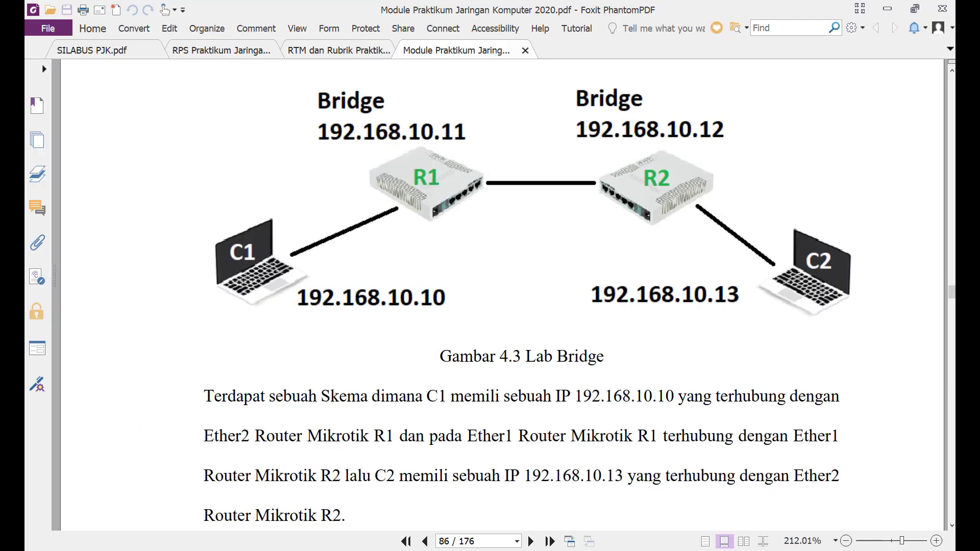
key(alt+Tab)
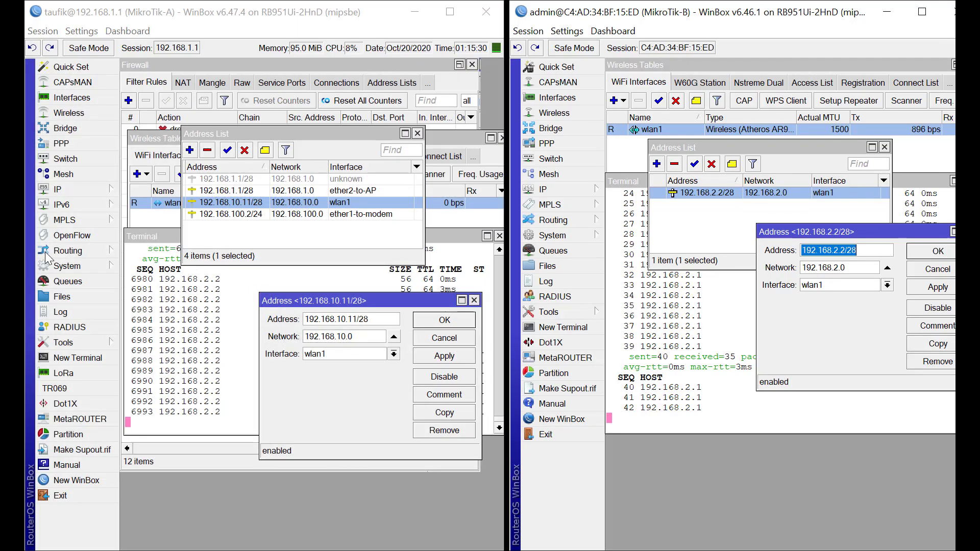
Set MikroTik-B's wlan1 address to 192.168.10.12/28, apply it, and close the address list
click(835, 250)
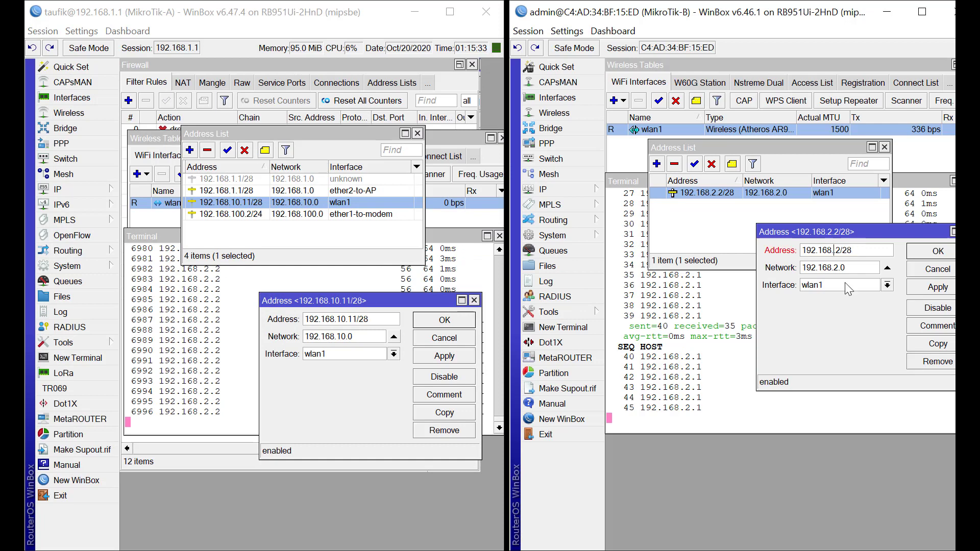
key(Delete)
text(10.)
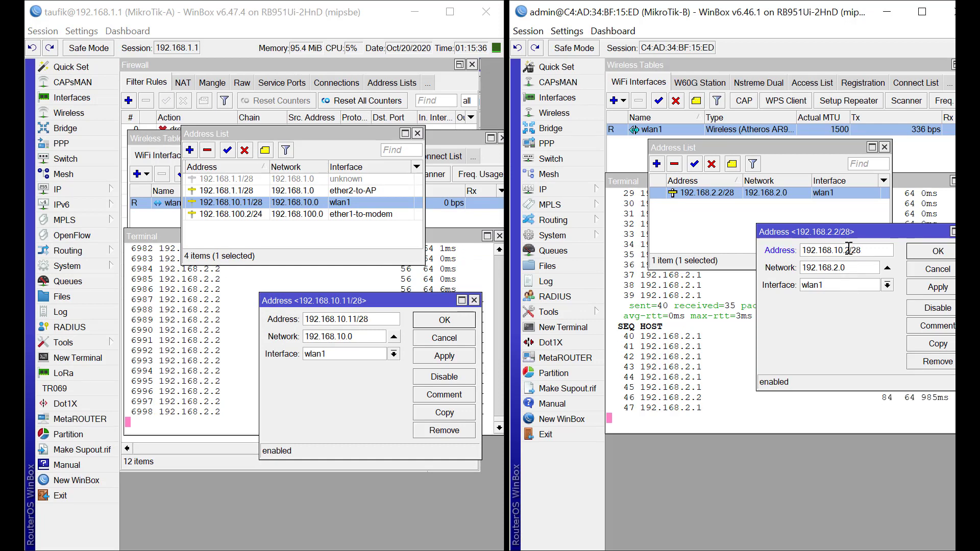
click(847, 251)
text(1)
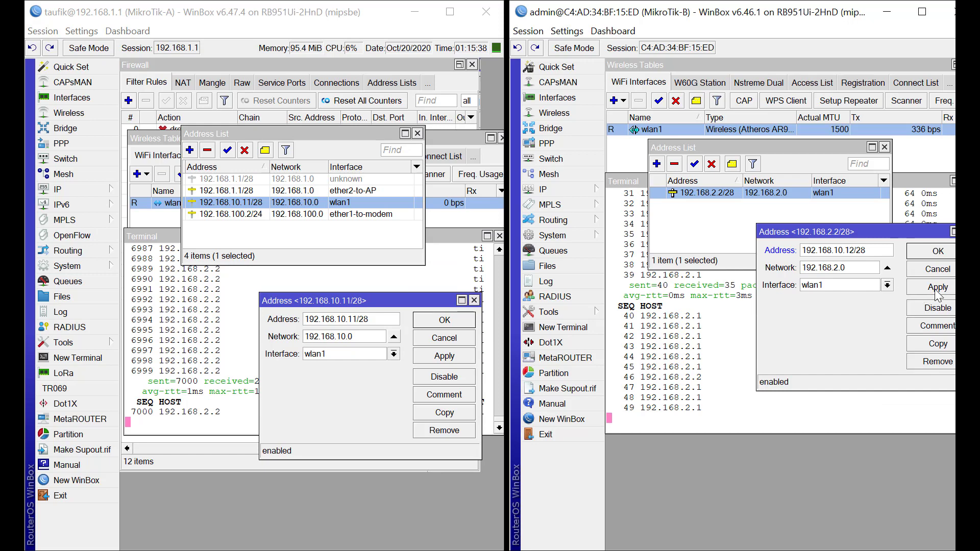
click(937, 288)
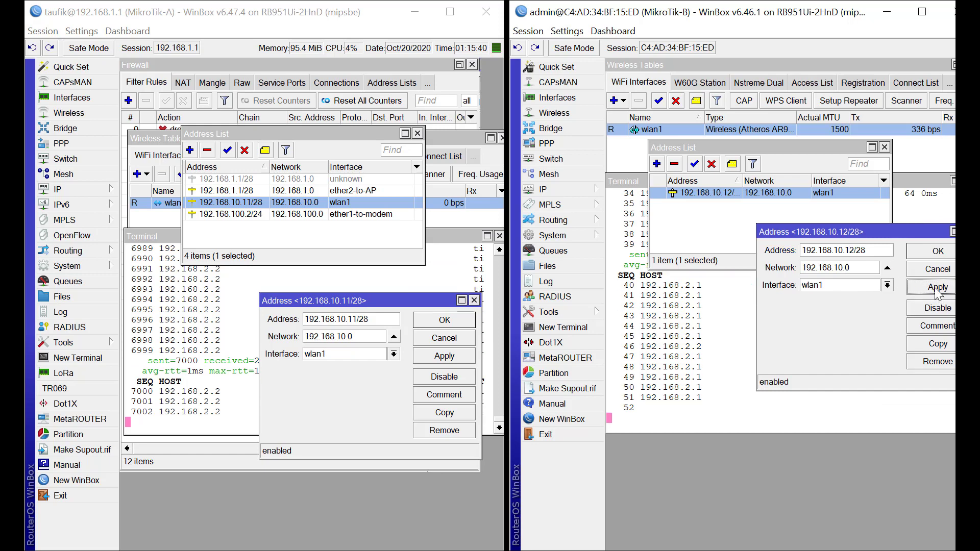
click(938, 252)
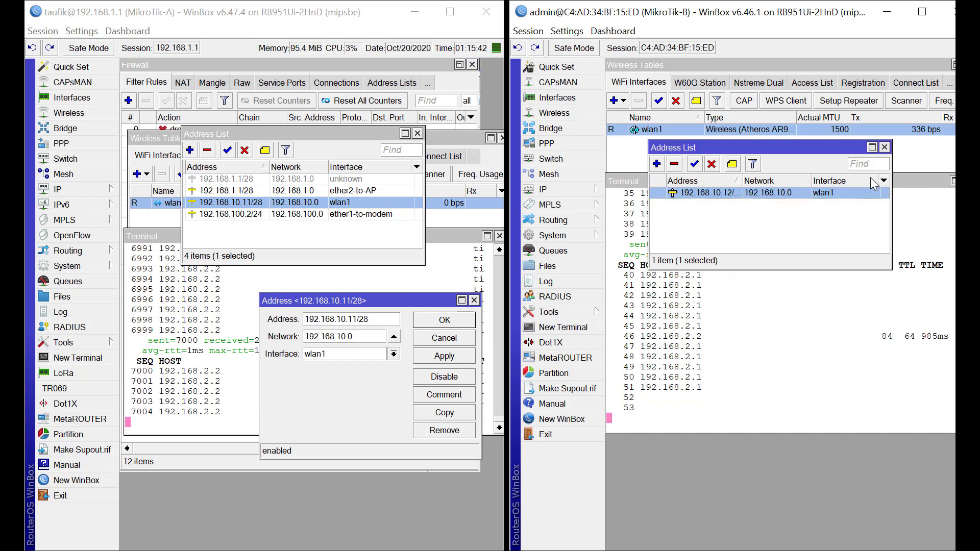
click(885, 148)
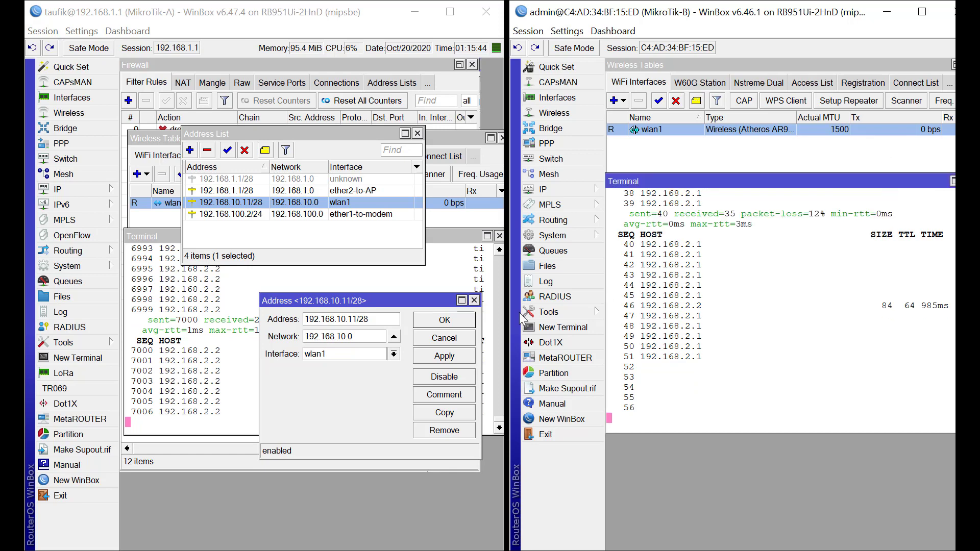
Accept the address and close the address list on MikroTik-A, and stop the running pings on both routers
click(461, 323)
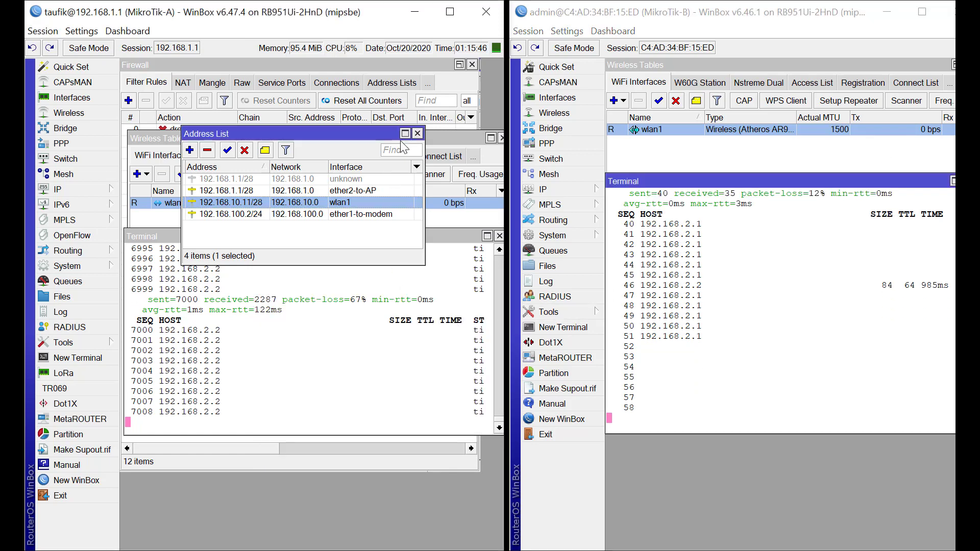
click(418, 134)
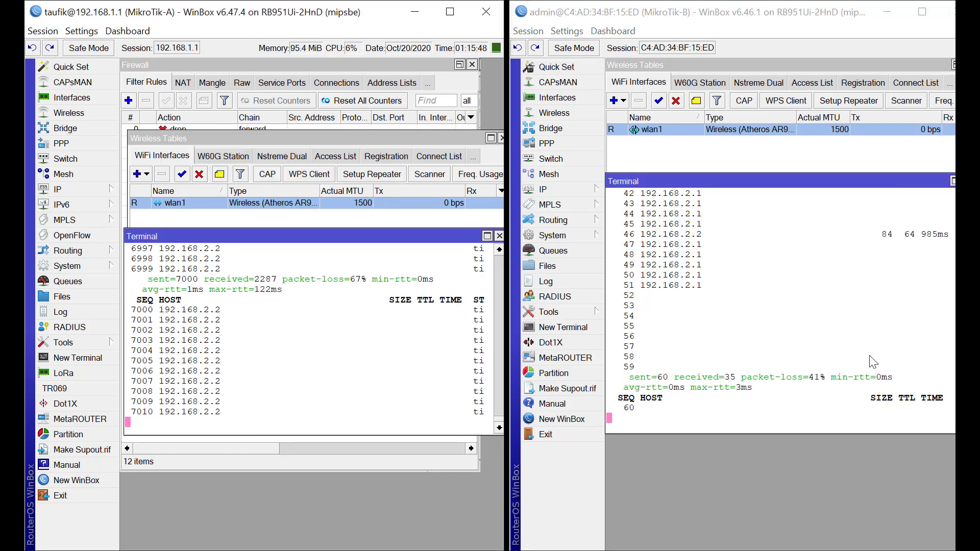
click(834, 396)
key(ctrl+c)
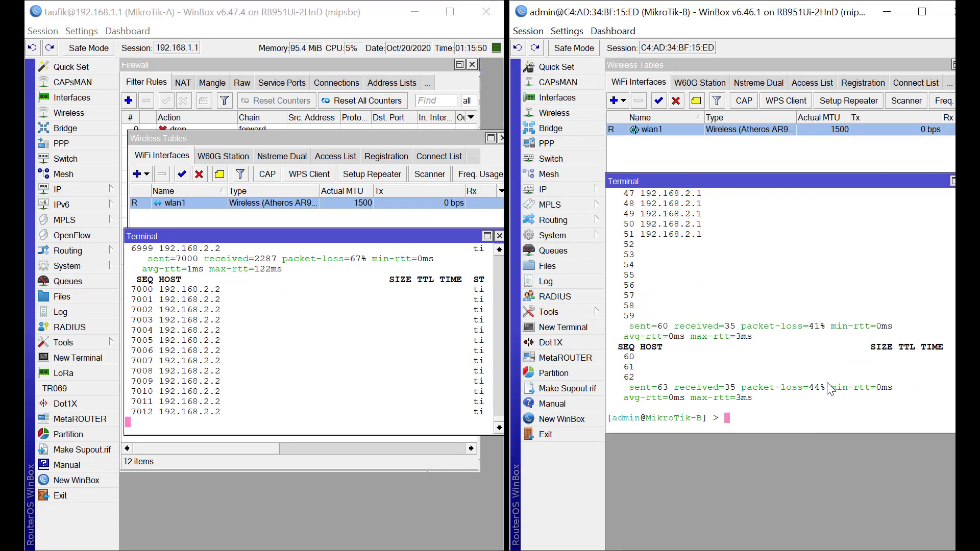
click(374, 388)
key(ctrl+c)
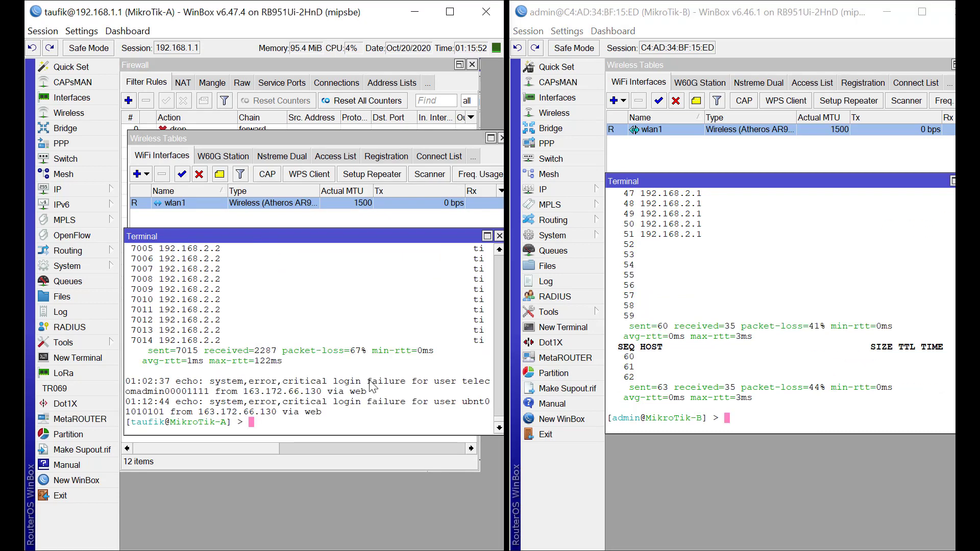
Ping 192.168.10.11 from the MikroTik-B terminal
click(740, 424)
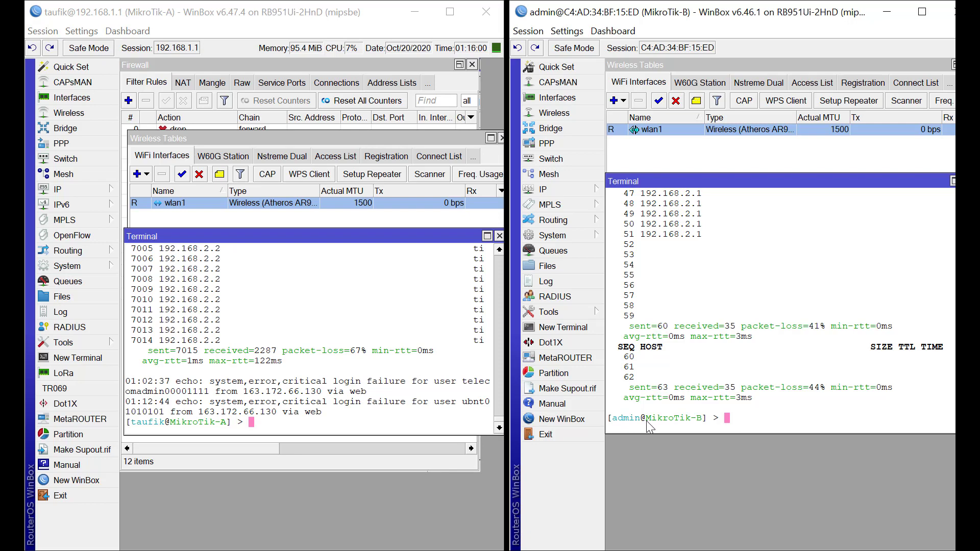
text(ping 192.1)
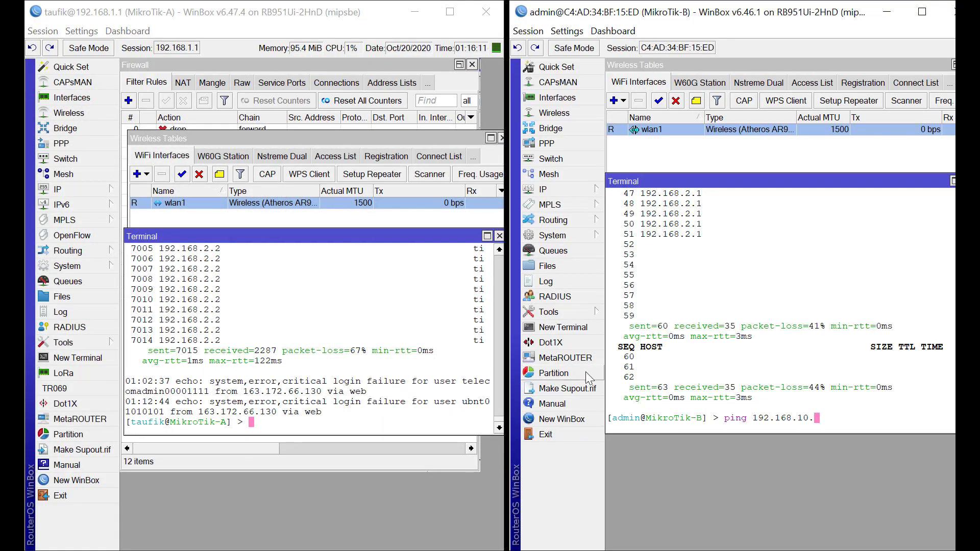
text(192.168.10.11)
key(Return)
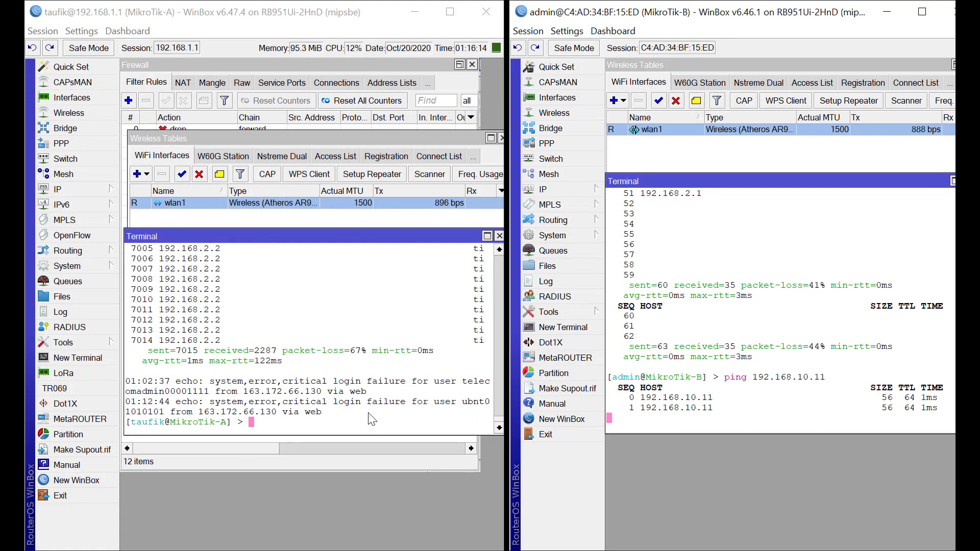
Ping 192.168.10.12 from the MikroTik-A terminal
click(372, 419)
text(ping 192.168.2.2)
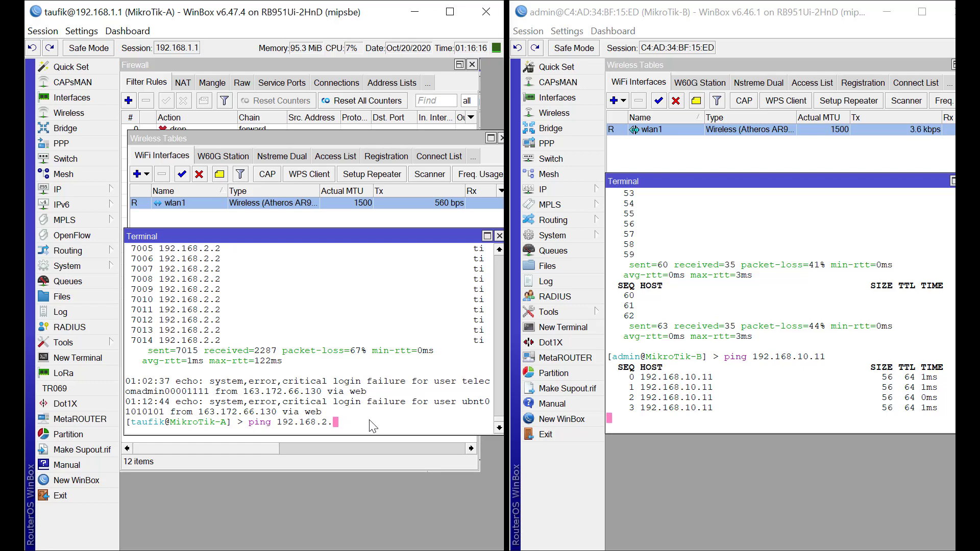
key(BackSpace)
key(BackSpace)
text(10.12)
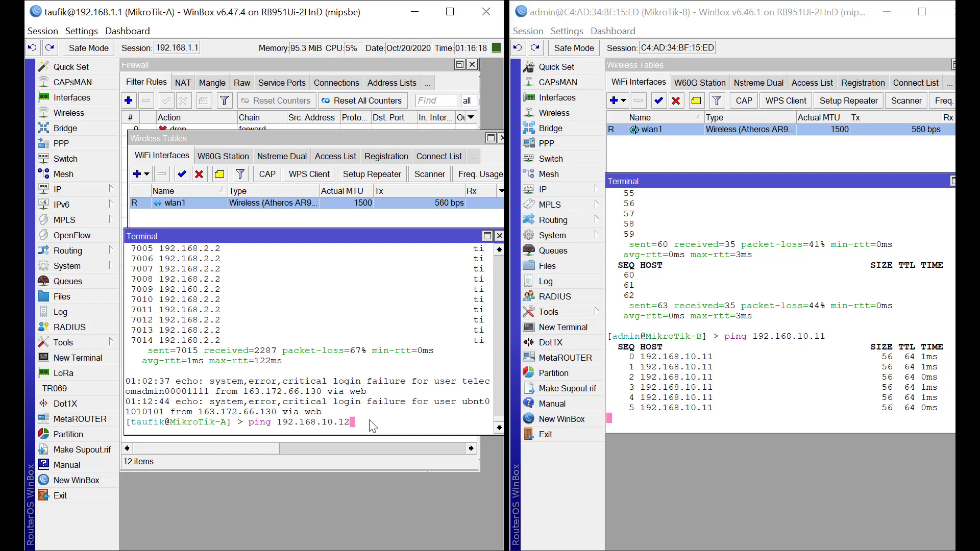
key(Return)
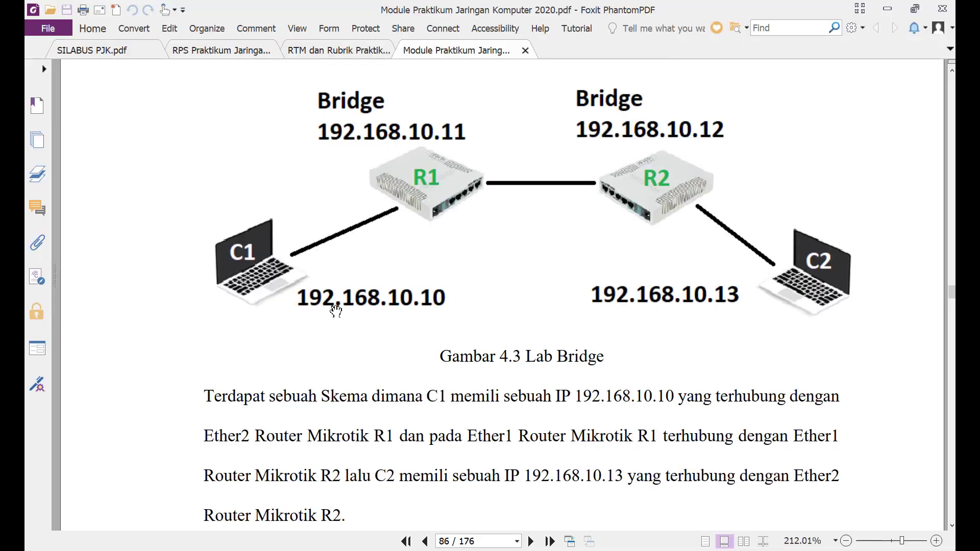
Read the module's Lab Bridge instructions on page 87 for client C1's IP settings and router R1's setup in Foxit PhantomPDF
scroll(333, 306, down, 10)
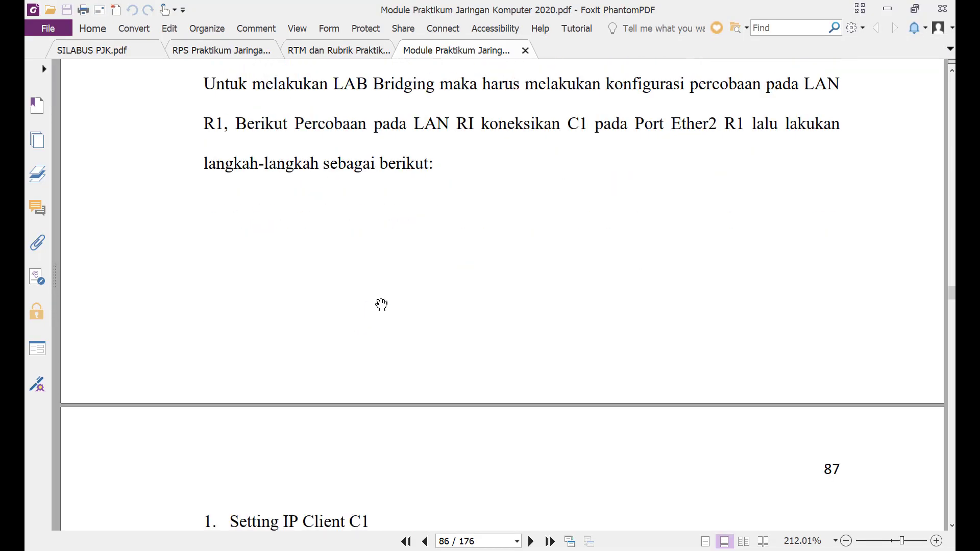
scroll(382, 305, down, 10)
scroll(399, 290, up, 2)
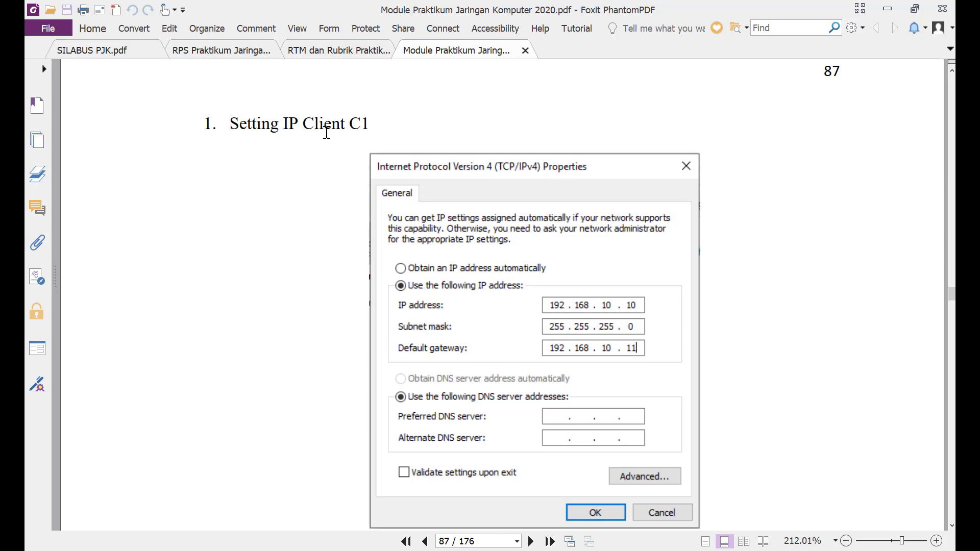
scroll(409, 334, down, 1)
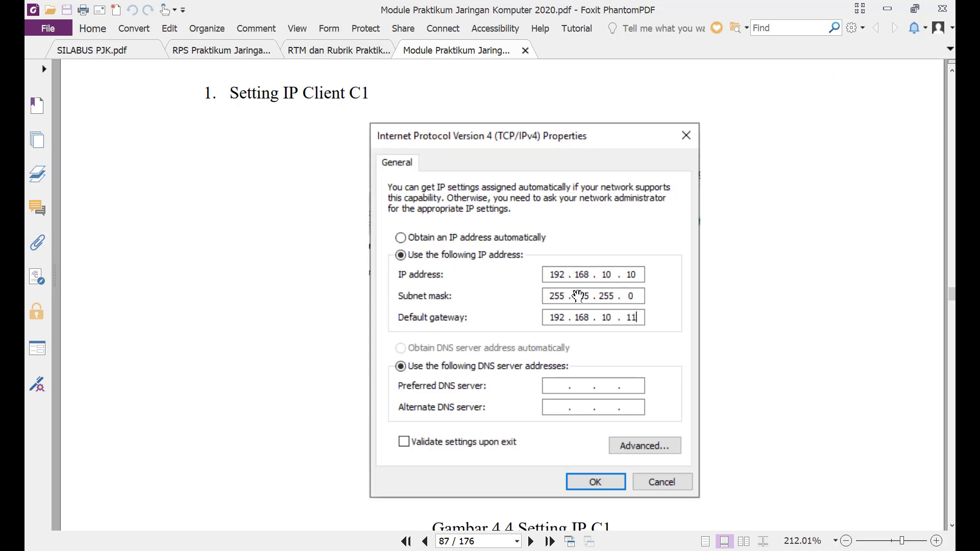
scroll(466, 300, down, 5)
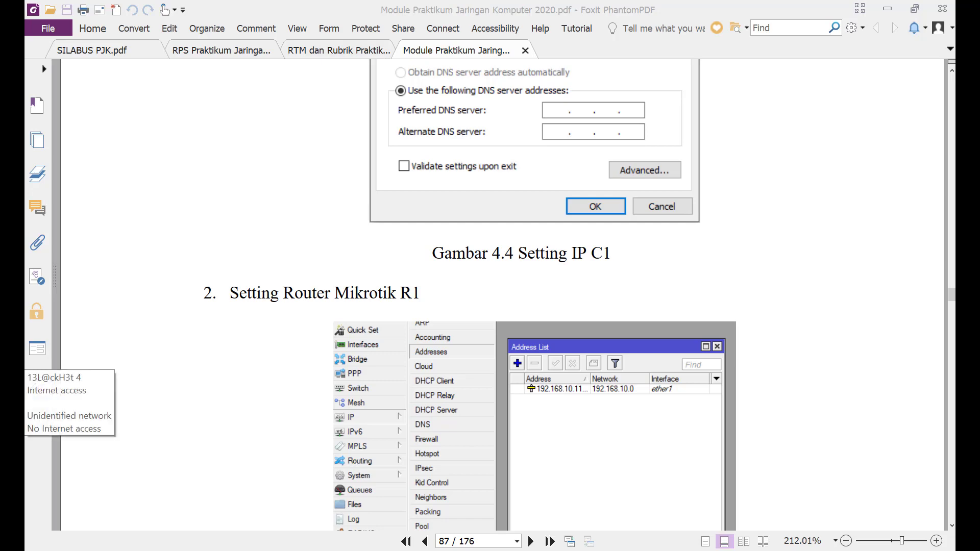
Open the Windows Network & Internet settings and show the Ethernet page
right_click(31, 510)
click(32, 492)
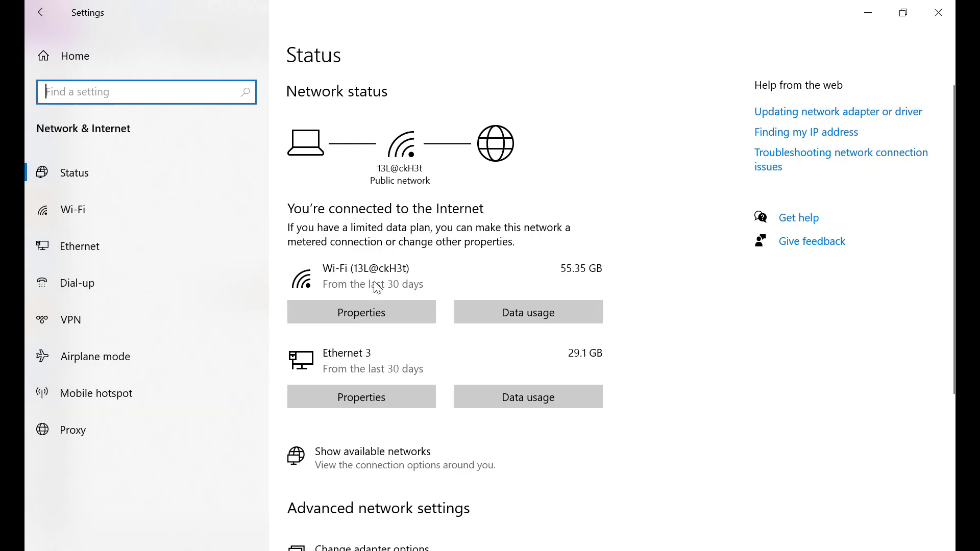
click(100, 246)
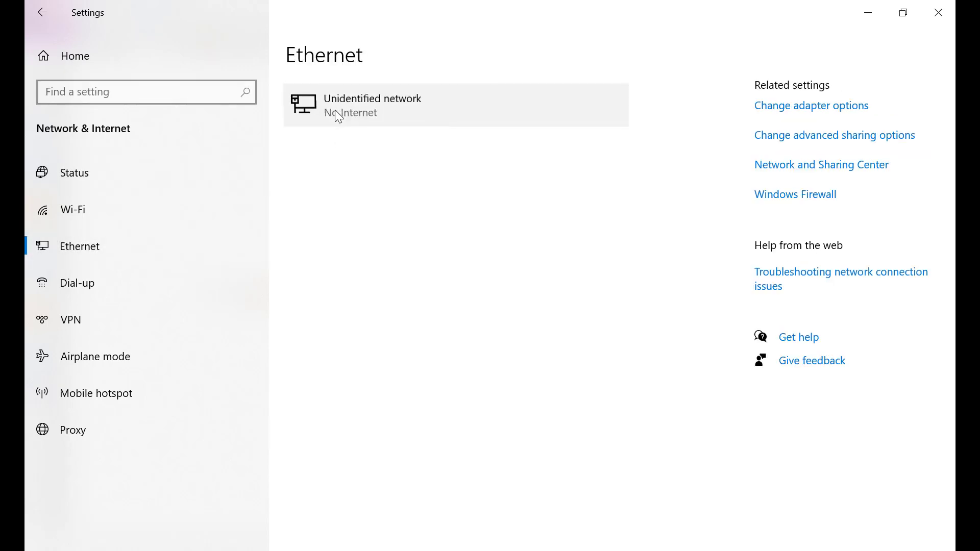
click(337, 115)
scroll(190, 382, down, 3)
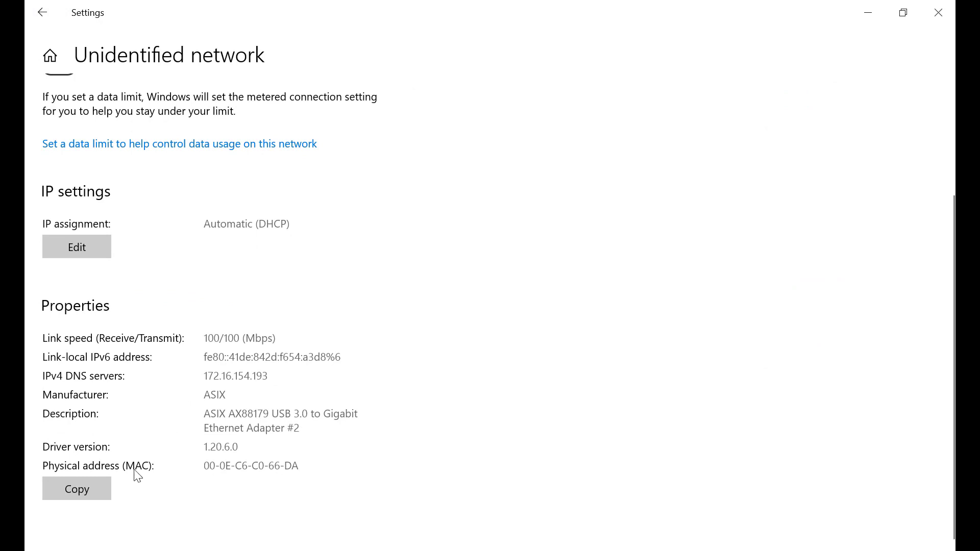
click(81, 495)
click(87, 480)
click(87, 247)
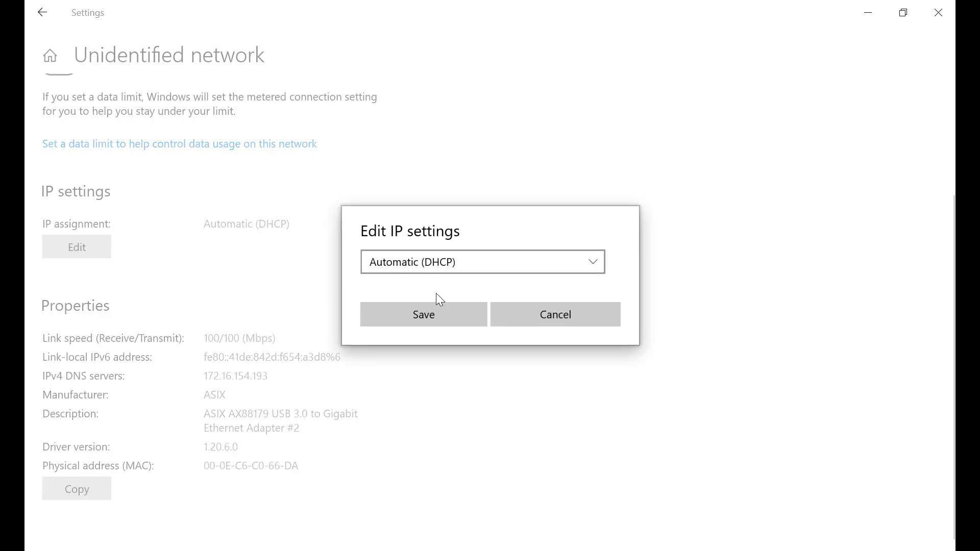
click(473, 264)
click(439, 295)
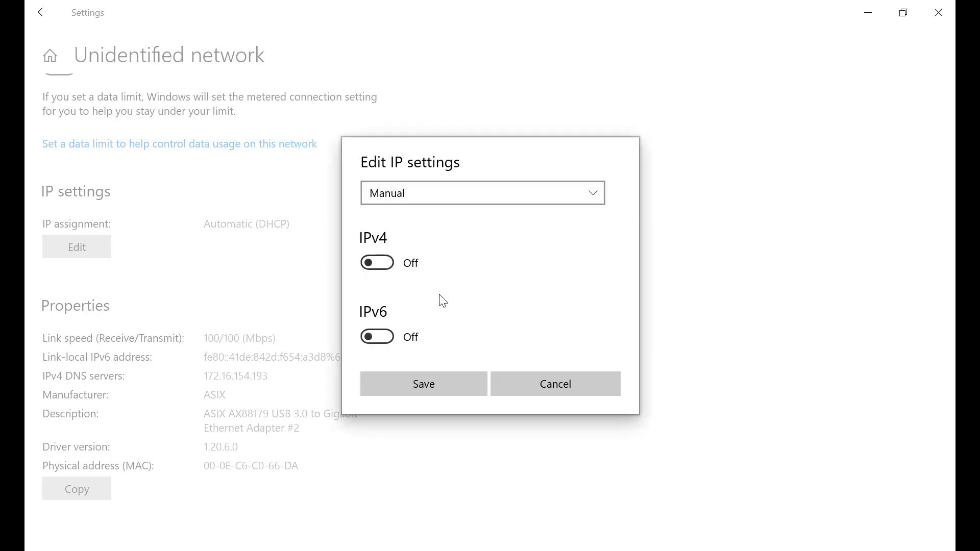
click(379, 262)
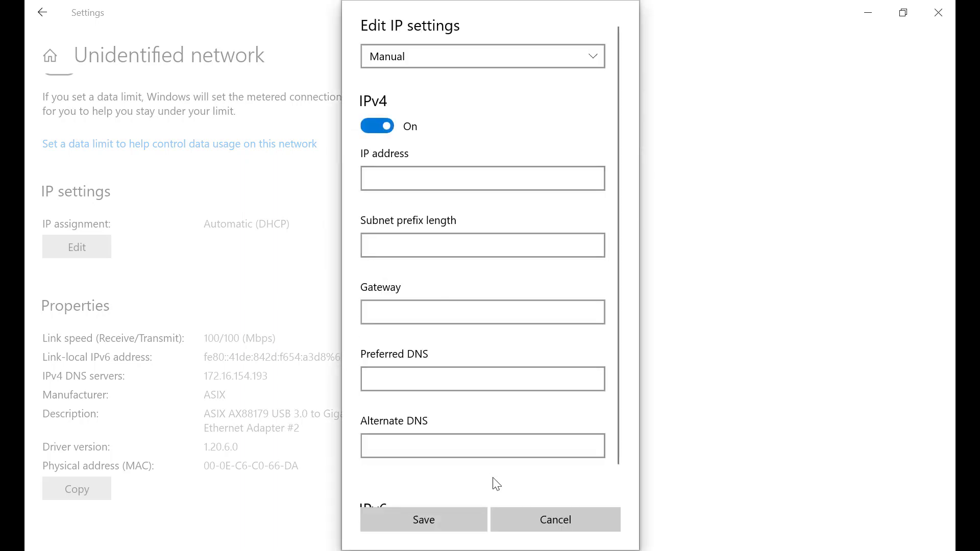
click(531, 520)
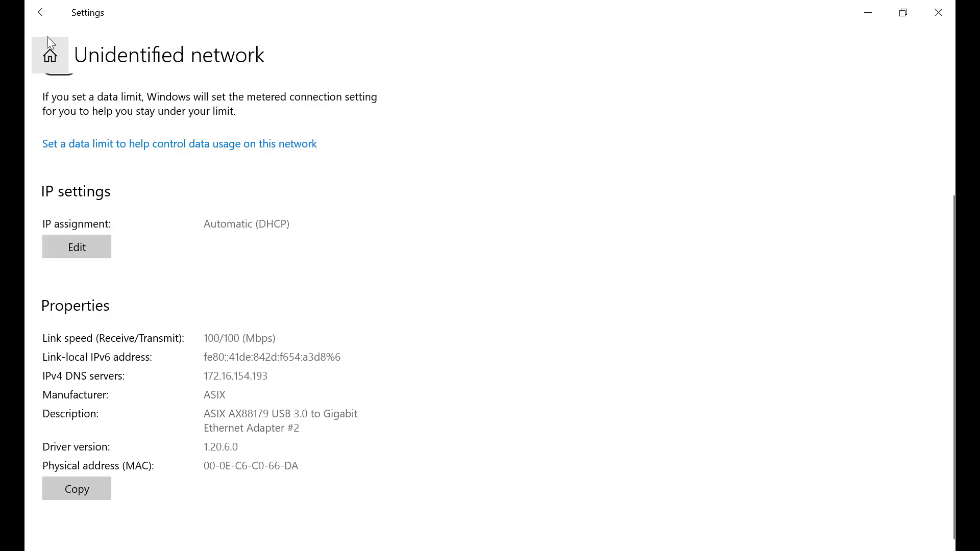
click(45, 18)
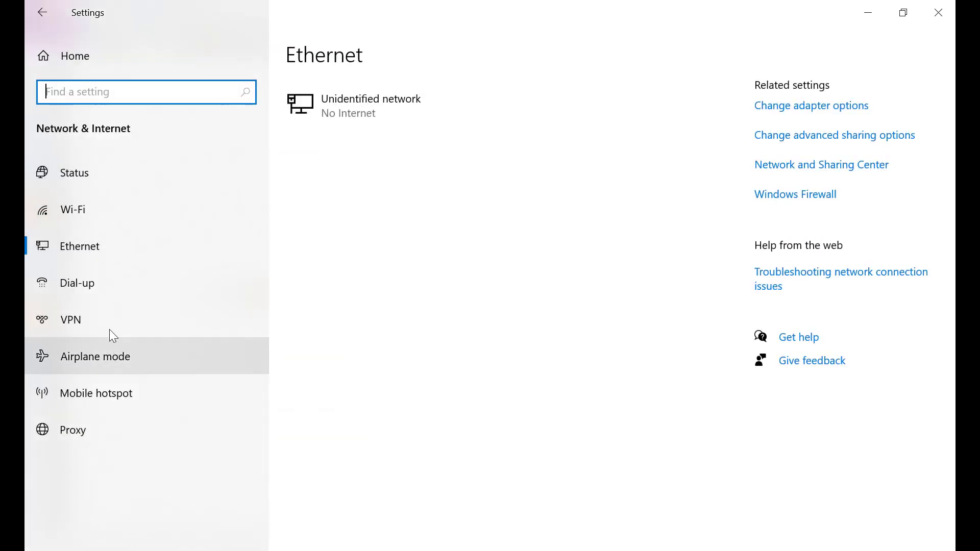
click(96, 247)
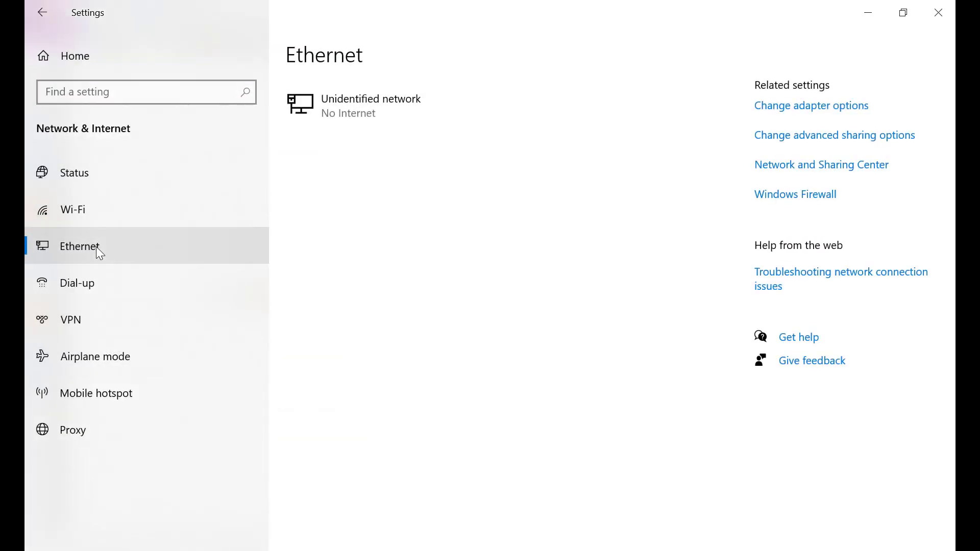
click(79, 173)
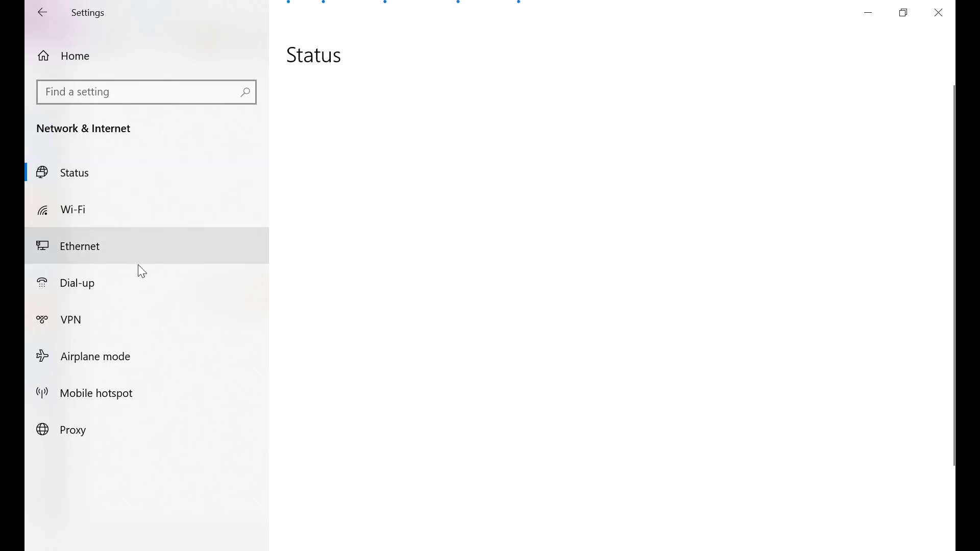
click(135, 255)
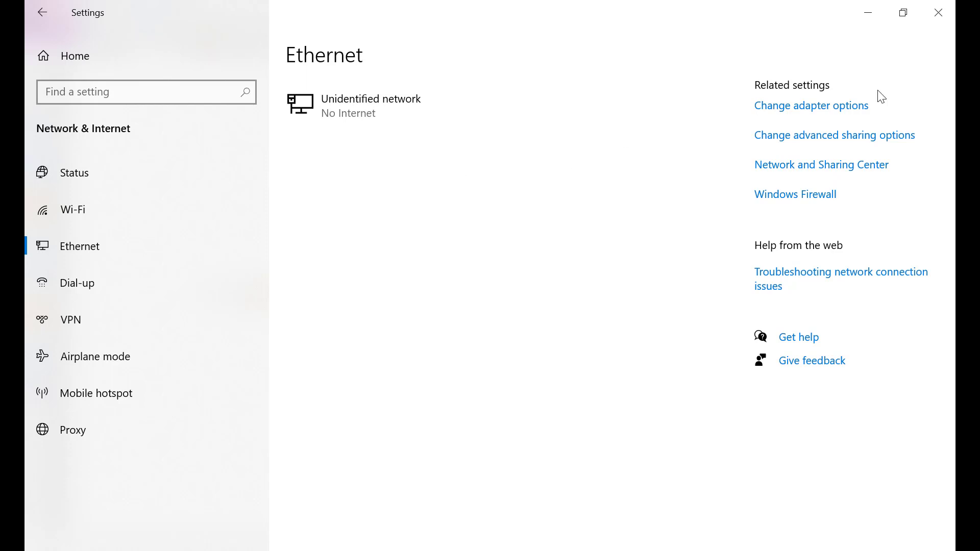
Open the IPv4 properties of the Ethernet 3 adapter and choose to use a manually specified IP address
click(848, 106)
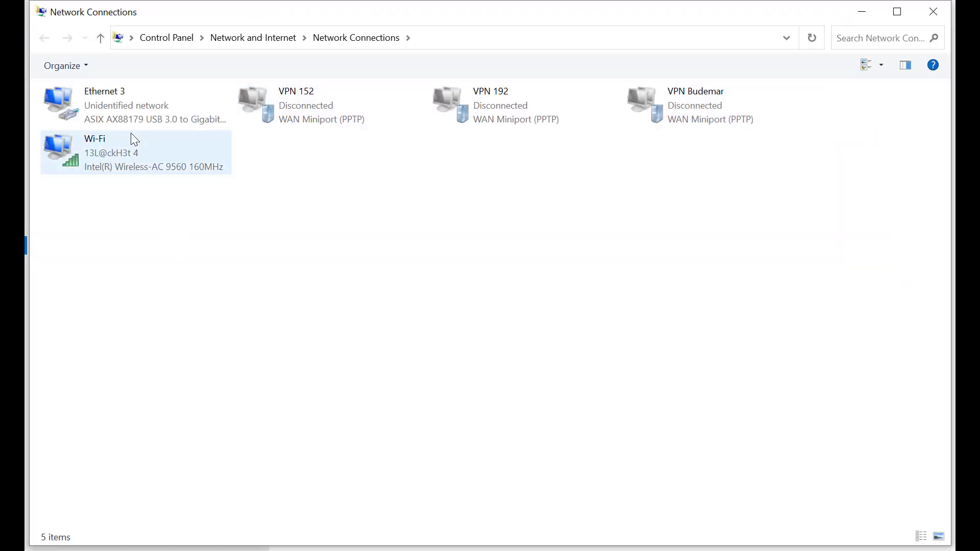
click(125, 111)
right_click(125, 111)
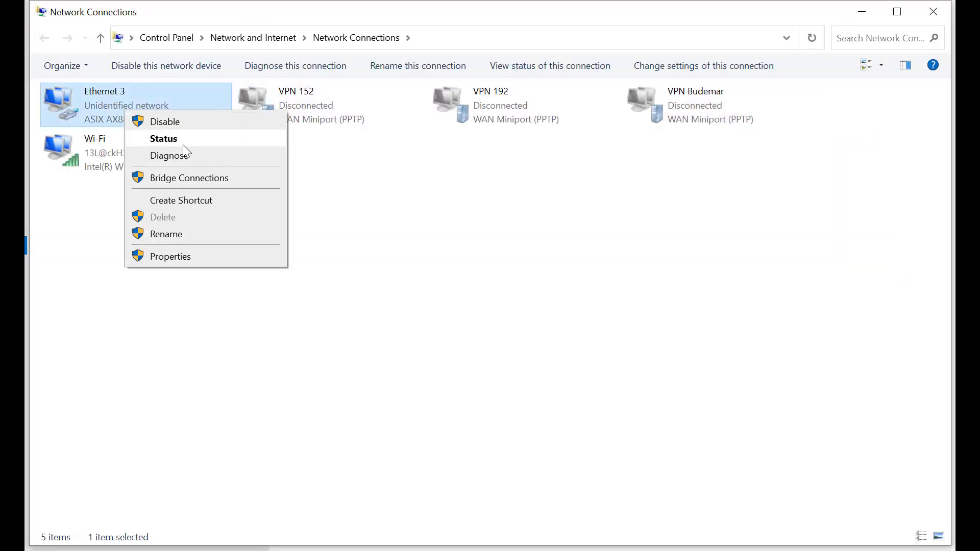
click(192, 250)
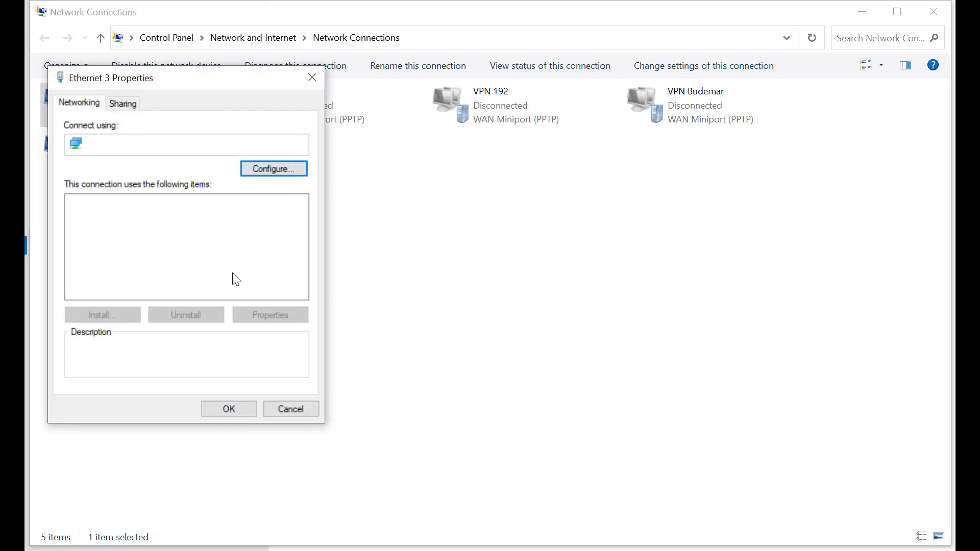
click(199, 254)
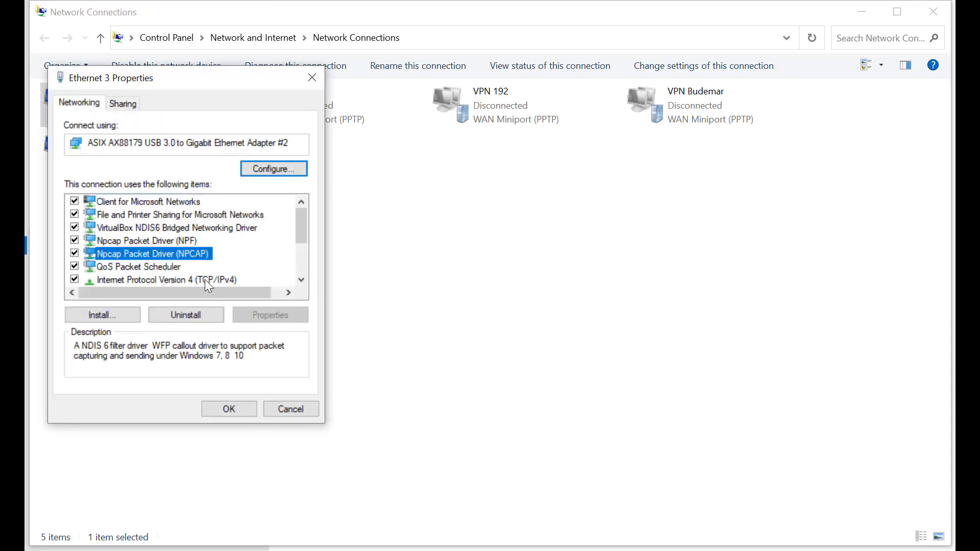
double_click(206, 281)
click(197, 249)
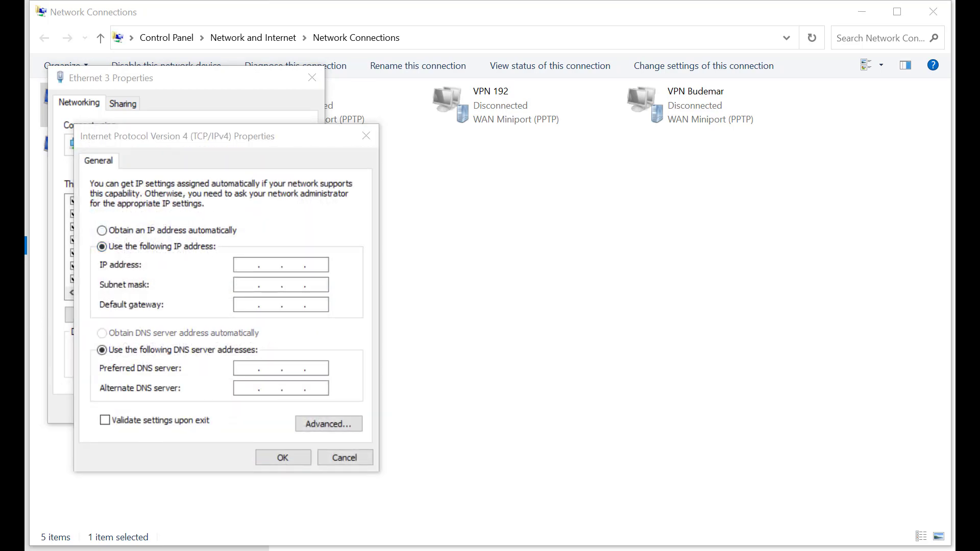
Read the Lab Bridge diagram and description on page 86 and the client IP example on page 87 of the module in Foxit PhantomPDF
key(alt+Tab)
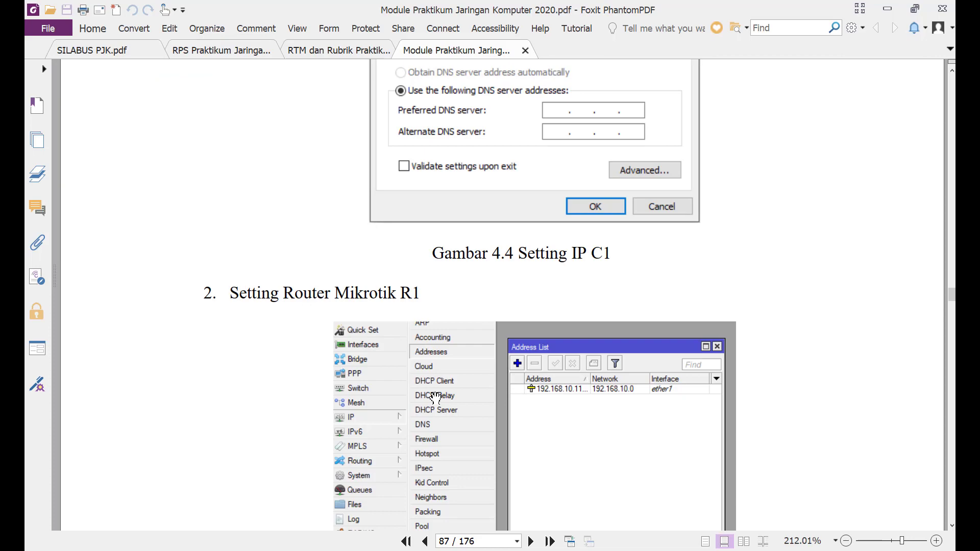
scroll(435, 398, up, 5)
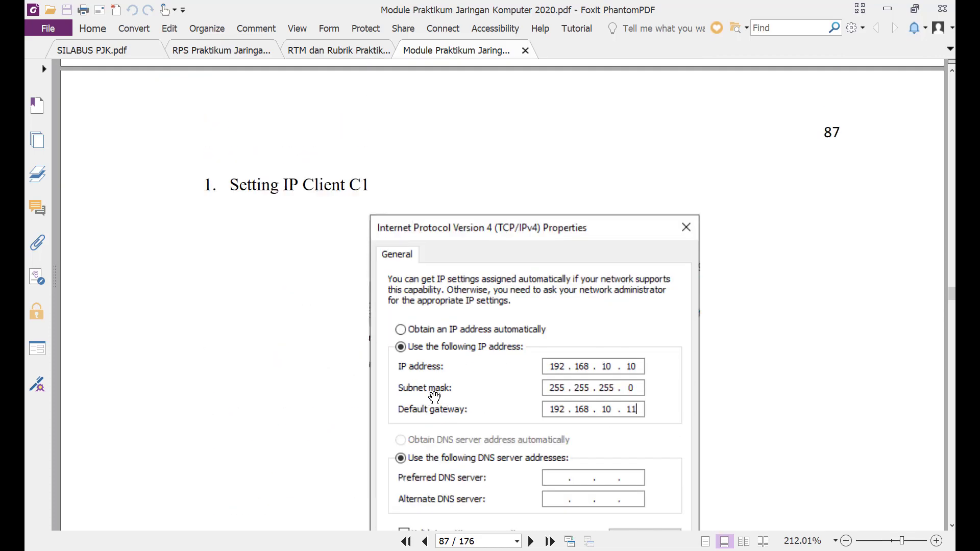
scroll(435, 398, up, 14)
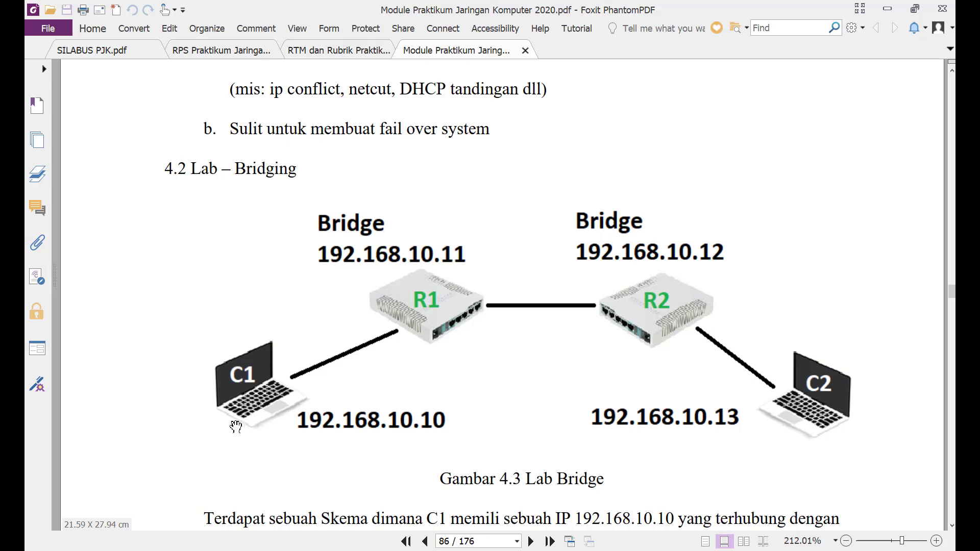
scroll(306, 393, down, 10)
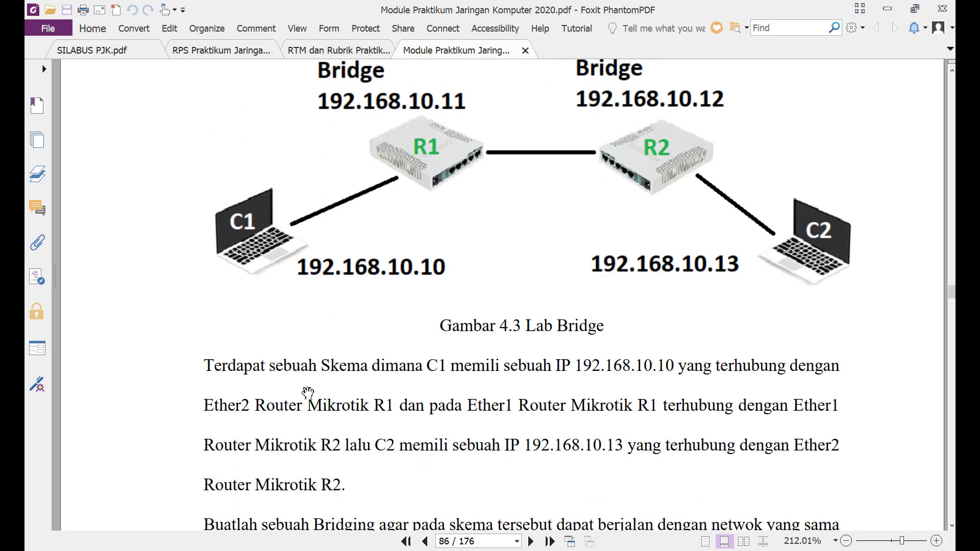
scroll(313, 392, down, 8)
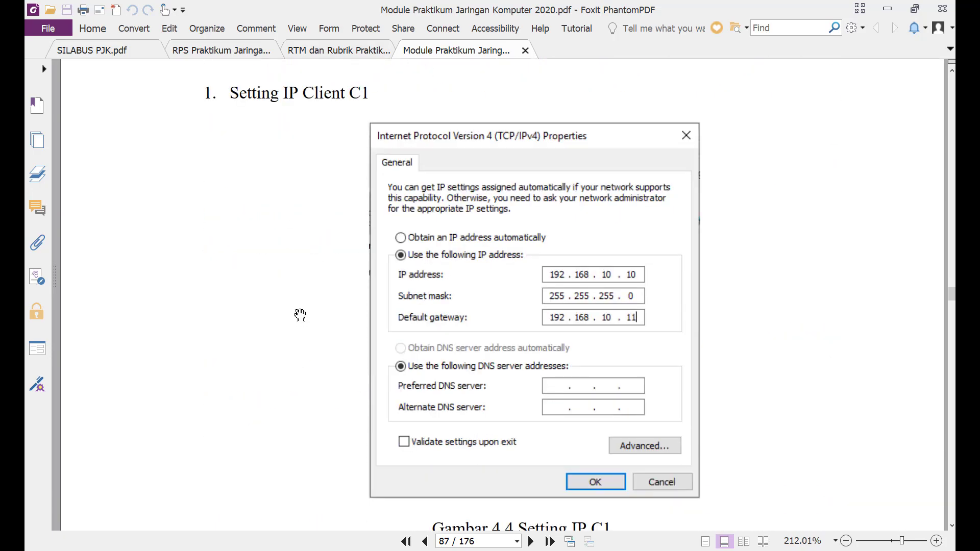
scroll(300, 317, up, 2)
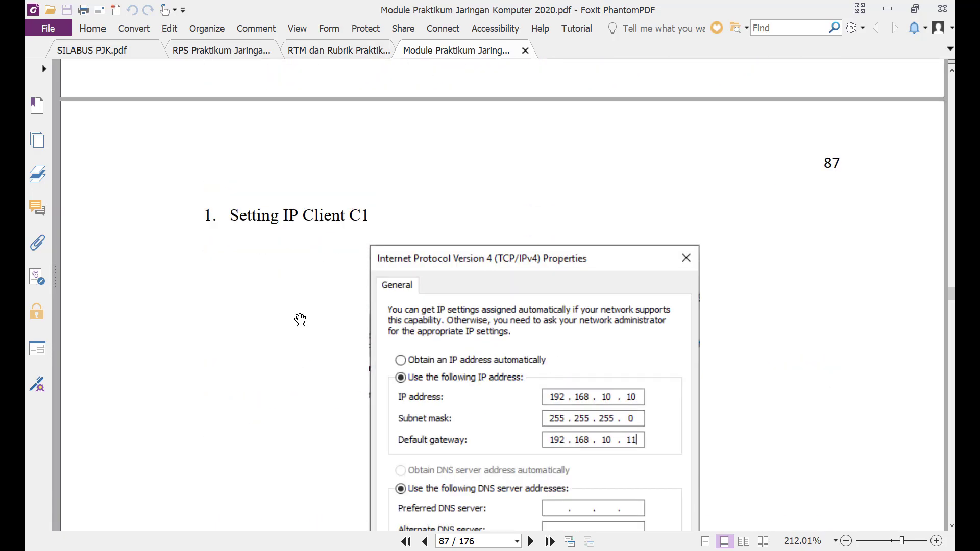
scroll(301, 319, up, 6)
scroll(301, 324, up, 7)
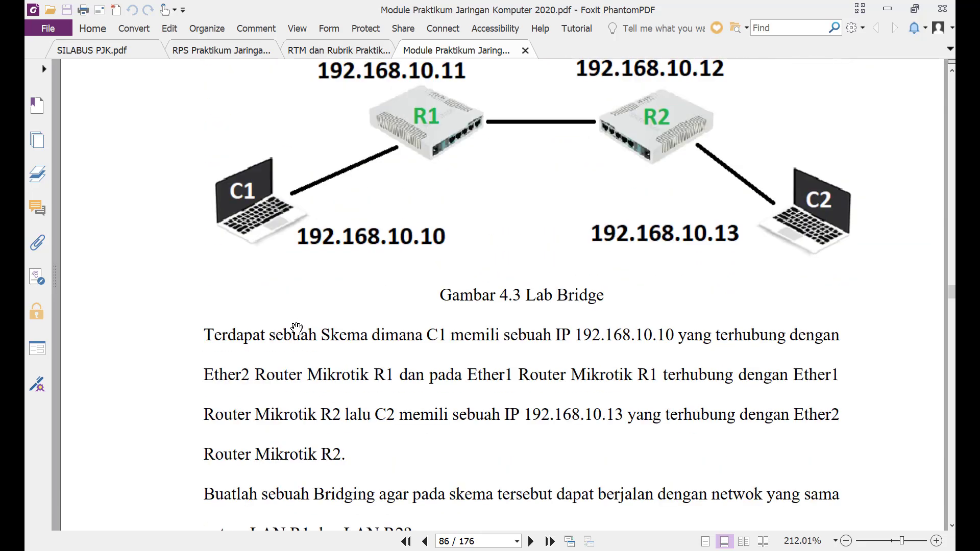
scroll(296, 327, down, 4)
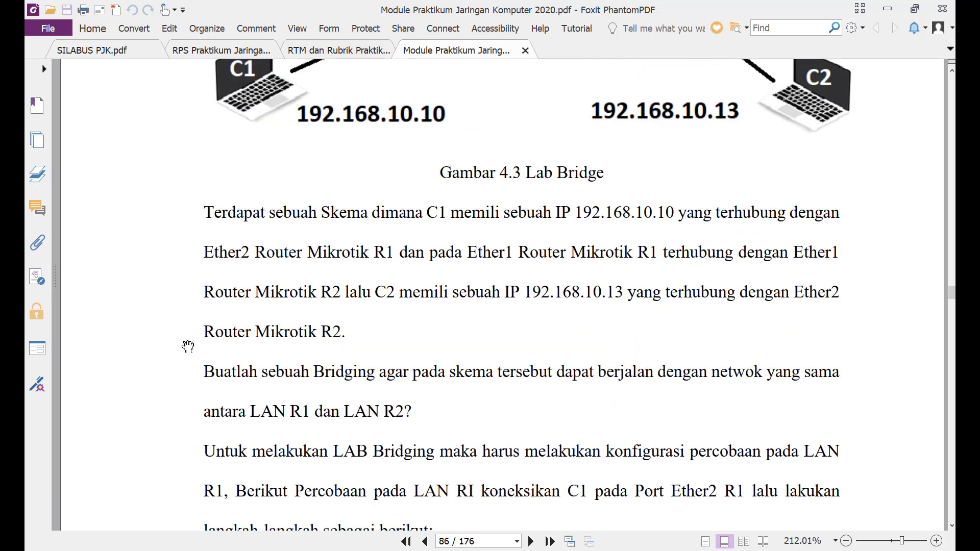
Switch back to the IPv4 properties and set the IP address to 192.168.10.13 with subnet mask 255.255.255.0
key(alt+Tab)
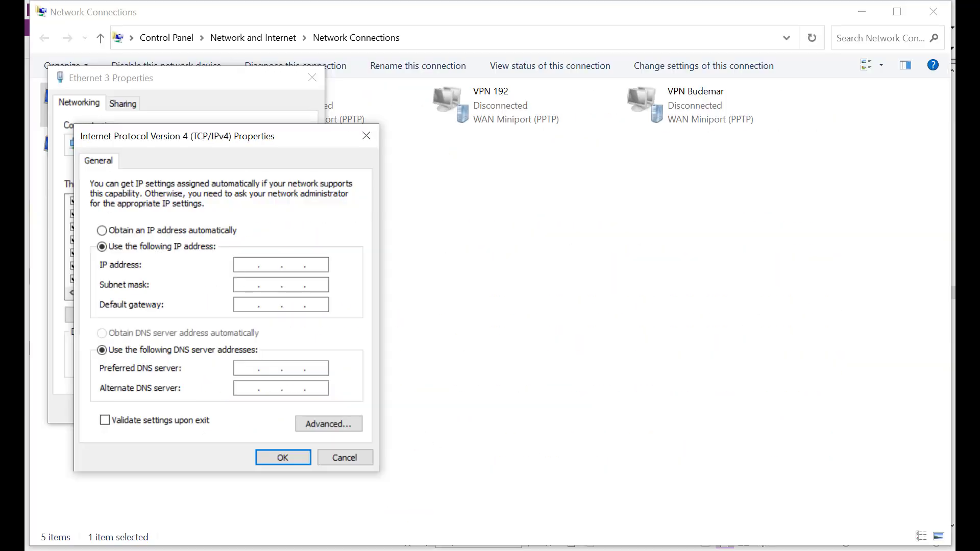
click(239, 264)
text(192 . 169)
key(BackSpace)
text(8 . 10 .)
click(315, 265)
text(13)
click(287, 282)
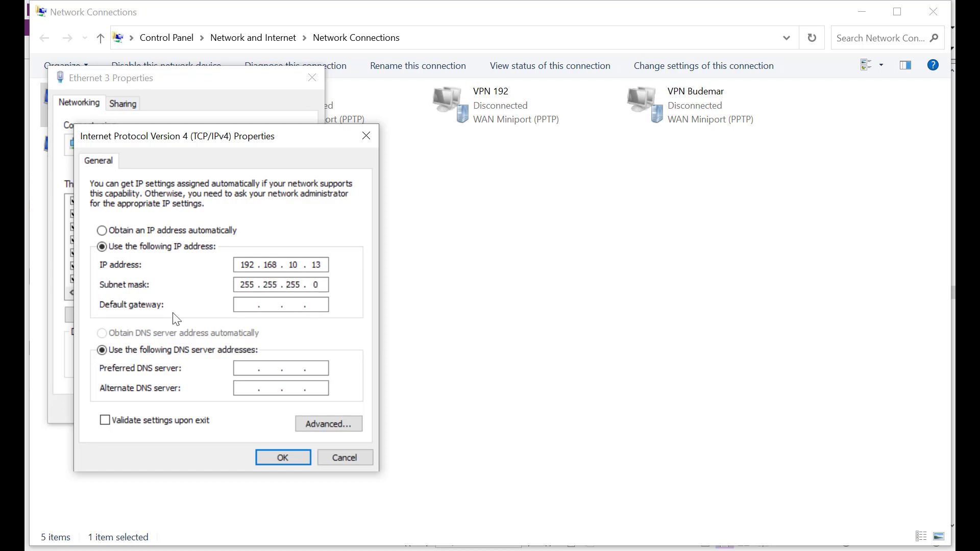
Check the module's Lab Bridge diagram and client C1's IP example in Foxit PhantomPDF for the default gateway to use
key(alt+Tab)
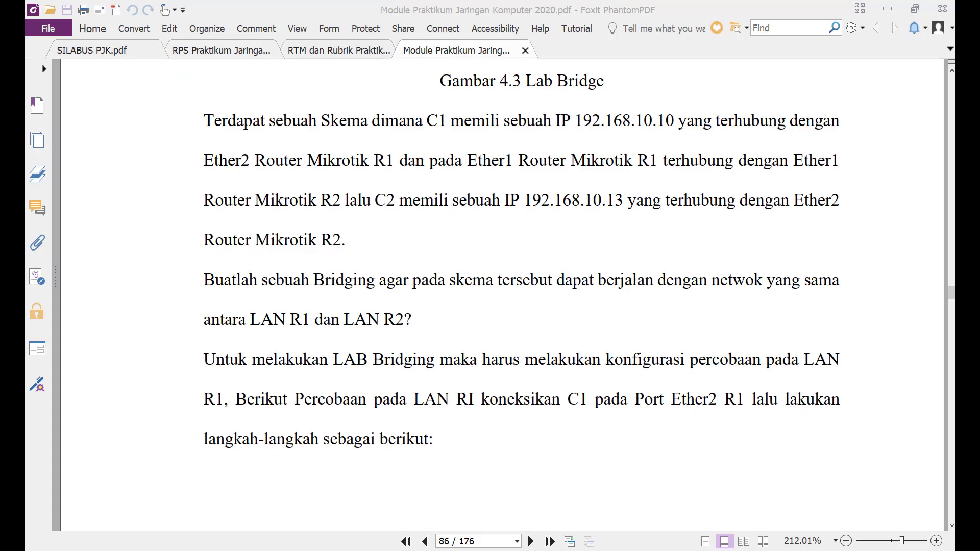
scroll(397, 222, up, 6)
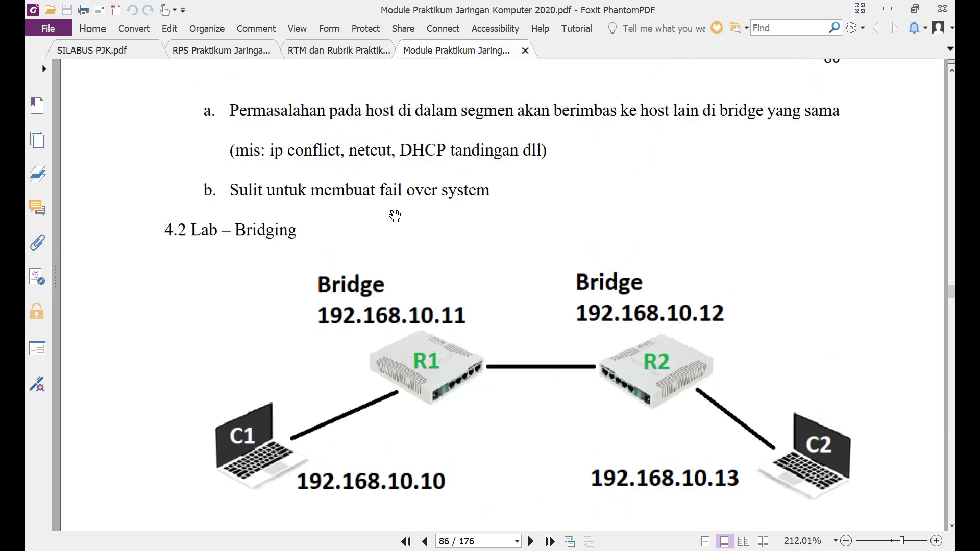
scroll(401, 262, down, 7)
scroll(402, 267, down, 10)
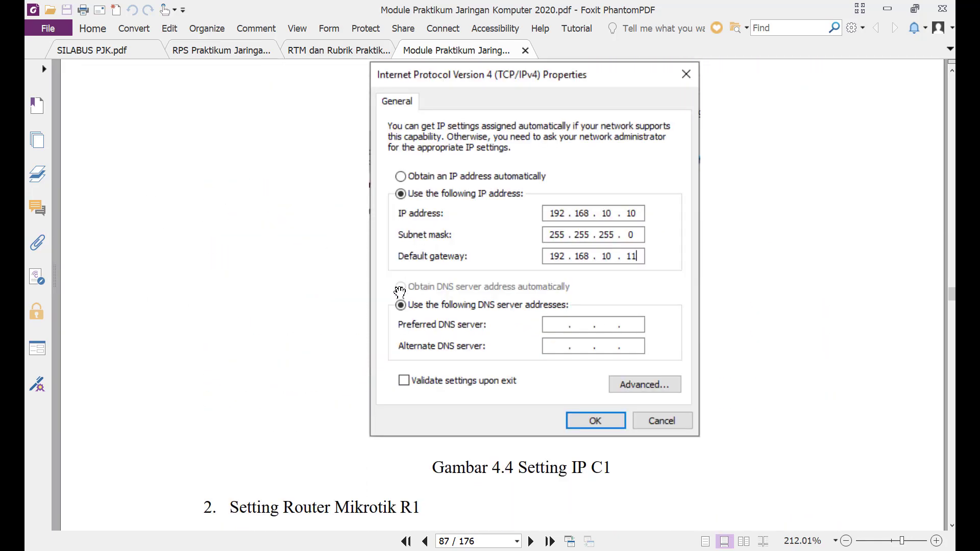
scroll(399, 290, up, 5)
scroll(398, 292, up, 3)
scroll(392, 289, down, 14)
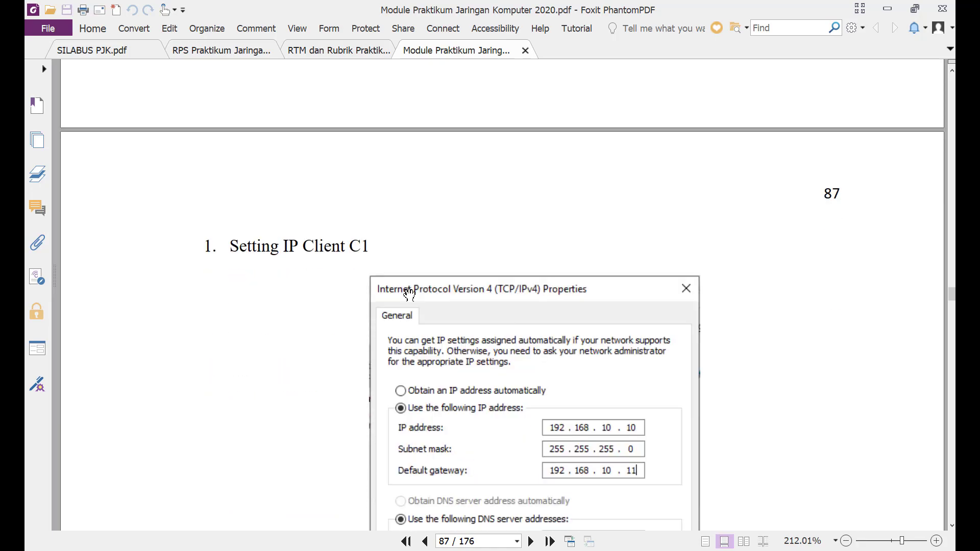
scroll(402, 253, up, 7)
scroll(402, 254, up, 10)
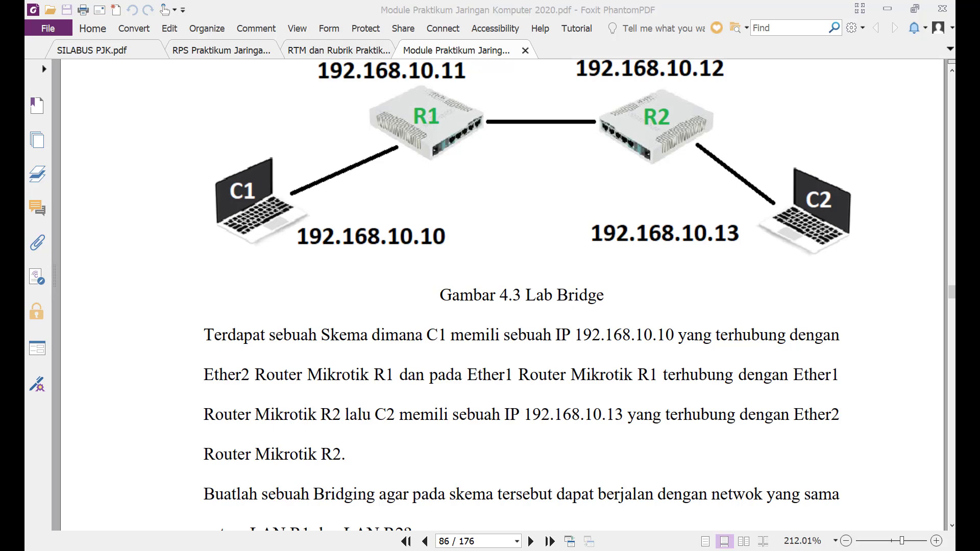
Return to the IPv4 properties, set the default gateway to 192.168.10.12 and apply the Ethernet 3 settings
key(alt+Tab)
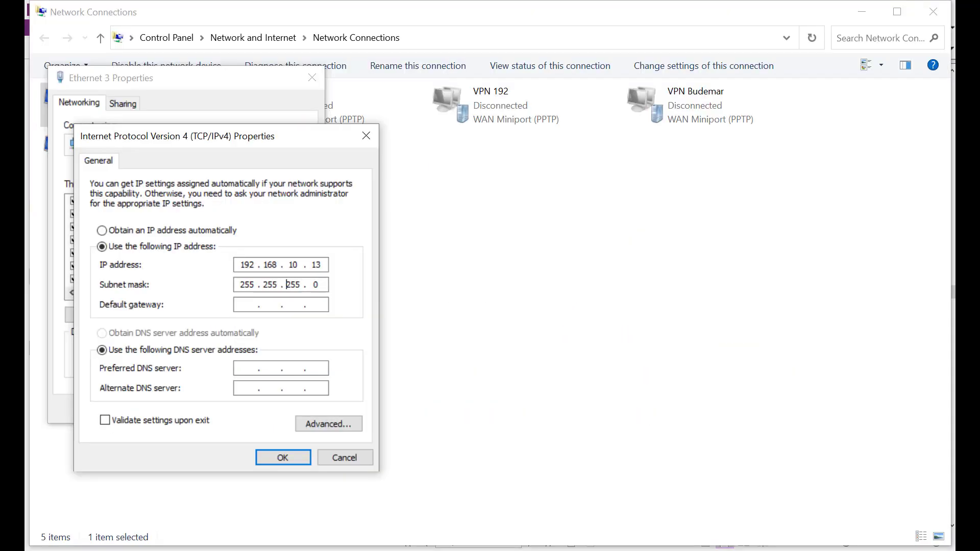
click(249, 305)
text(192 . 168 . 10 . 12)
click(303, 455)
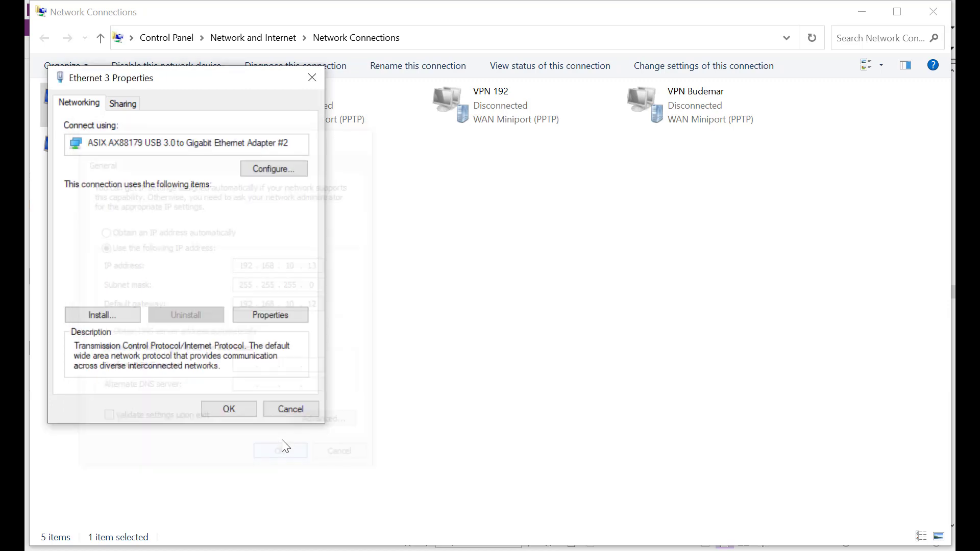
click(228, 410)
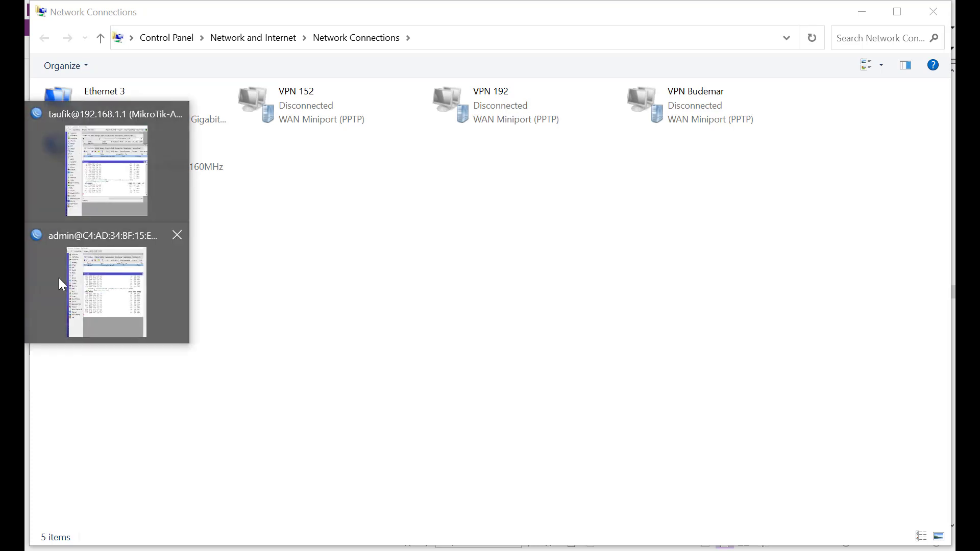
Switch to the MikroTik-B WinBox session, stop the running ping and ping 192.168.10.13 twice from the terminal
click(62, 302)
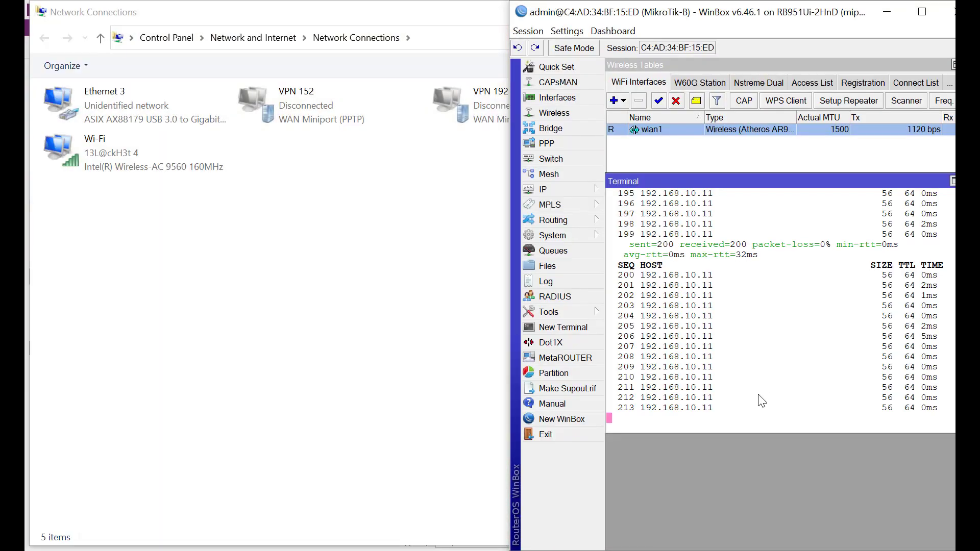
key(ctrl+c)
key(Up)
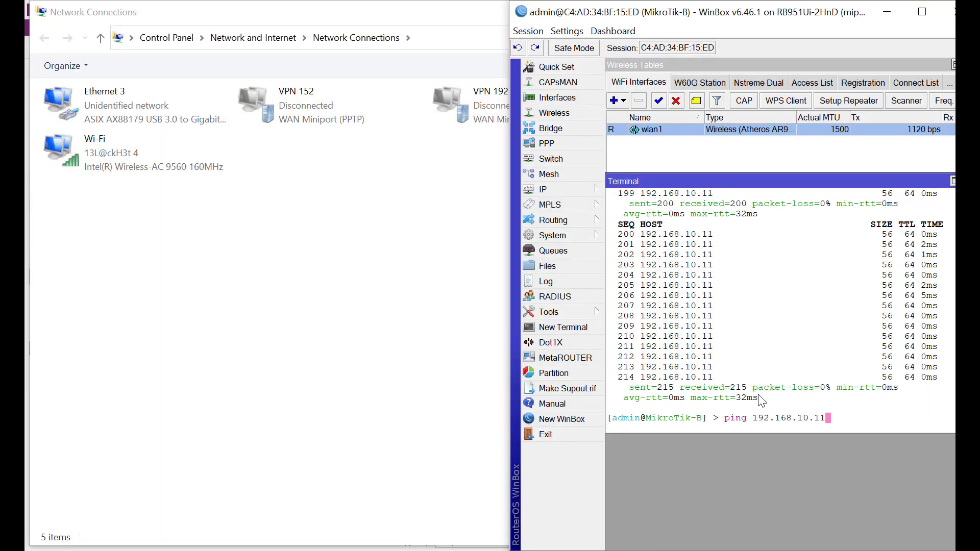
key(BackSpace)
text(3)
key(Return)
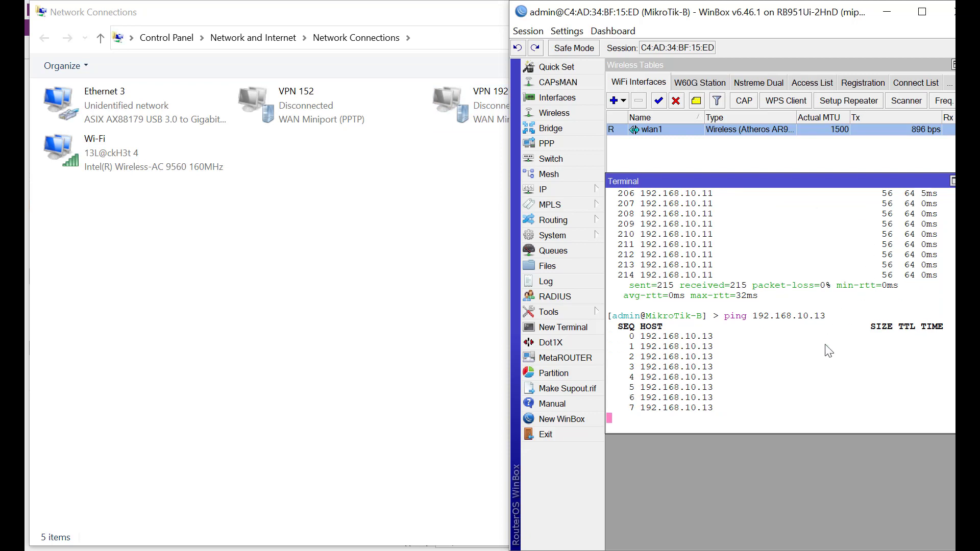
key(ctrl+c)
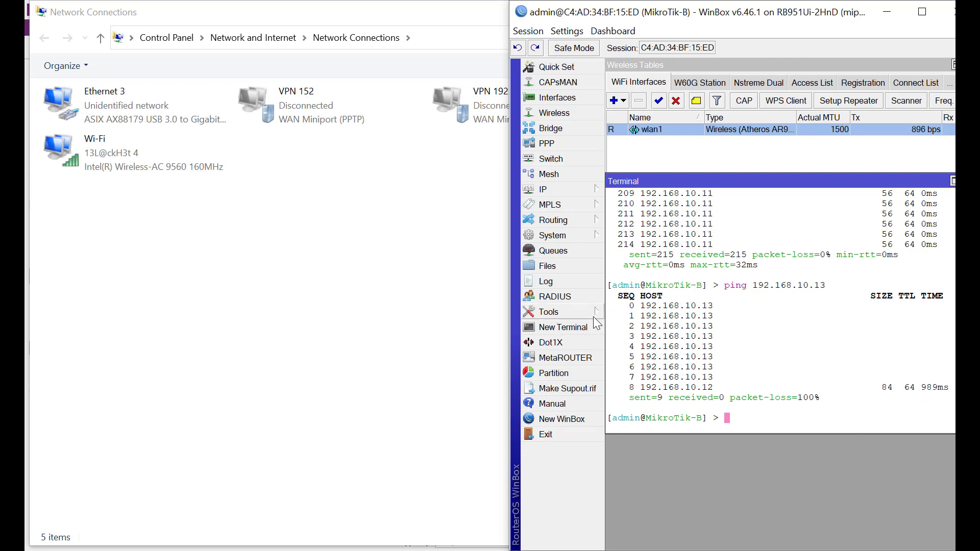
key(Up)
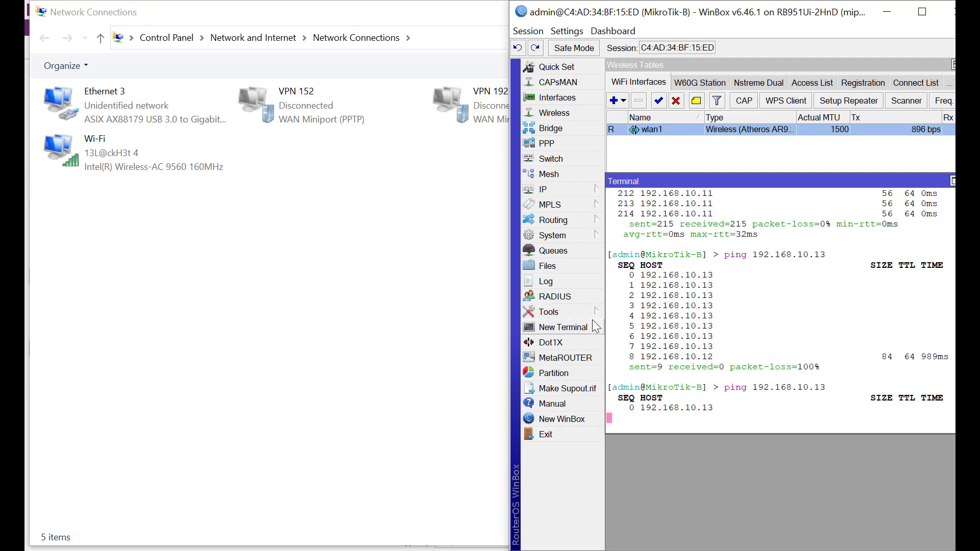
Check the Ethernet 3 adapter's network connection details in Windows Network Connections
click(145, 122)
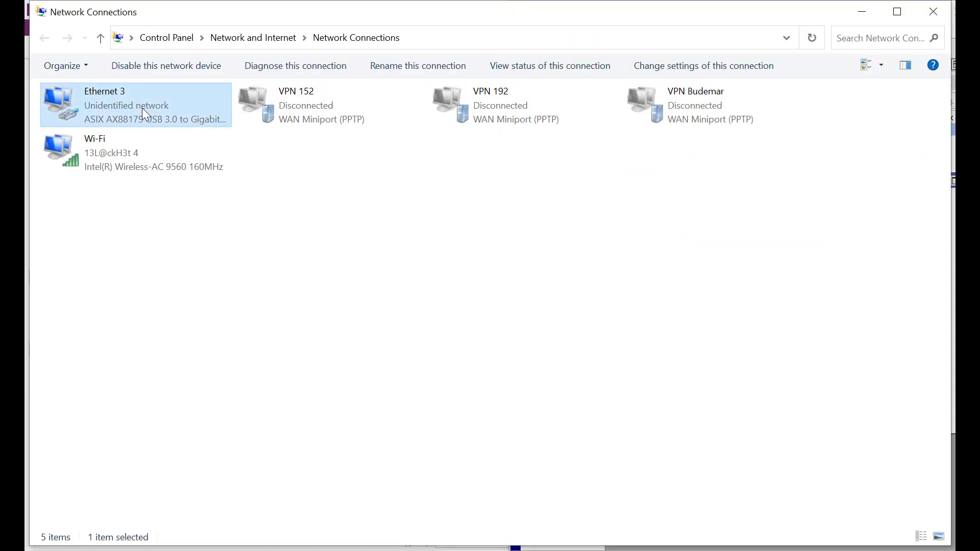
double_click(142, 108)
click(396, 257)
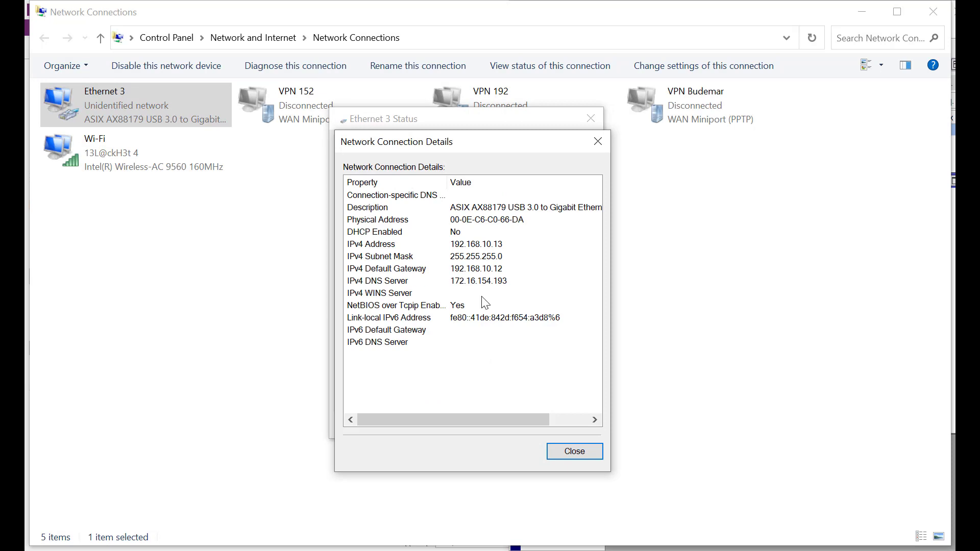
click(569, 452)
Review the Ethernet 3 adapter's advanced TCP/IPv4 settings, covering IP settings, DNS and WINS, and close the properties with OK
click(375, 391)
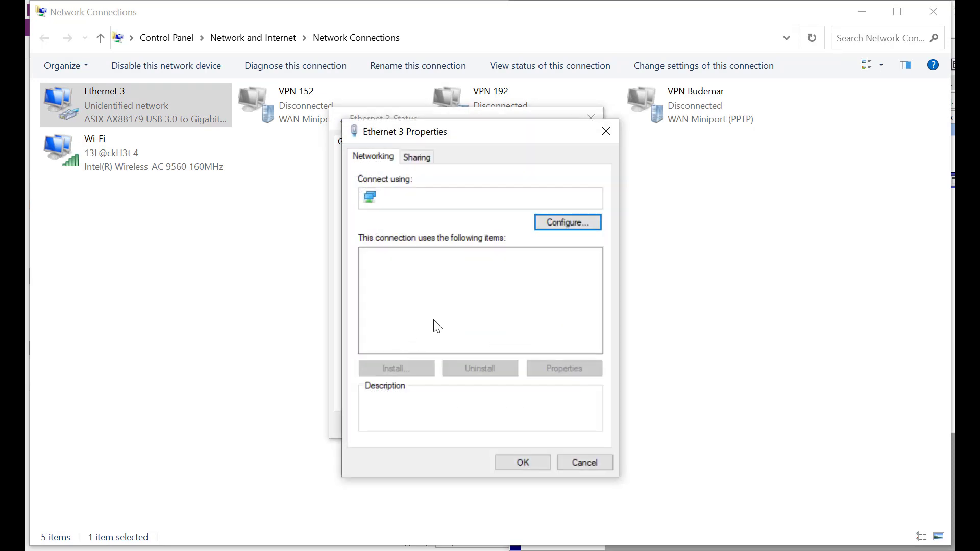
double_click(492, 333)
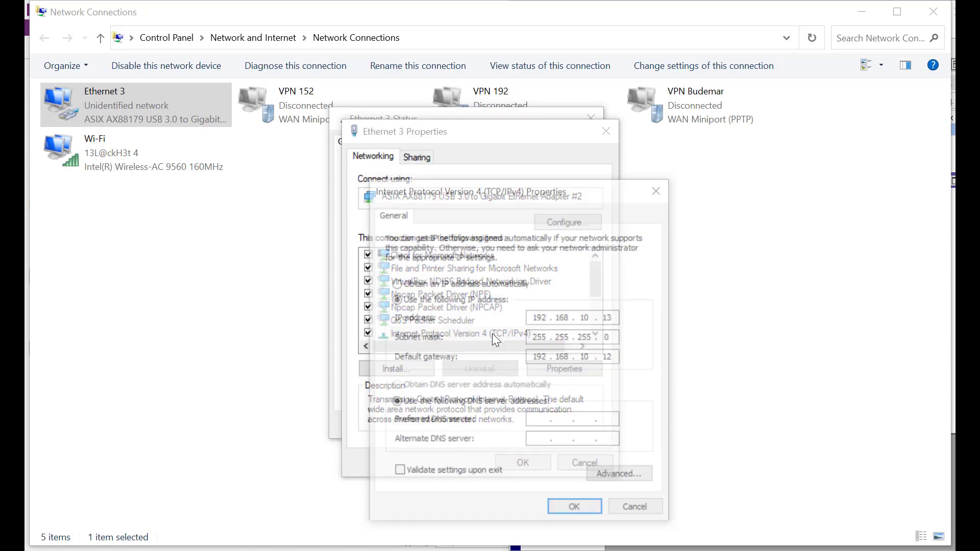
click(617, 478)
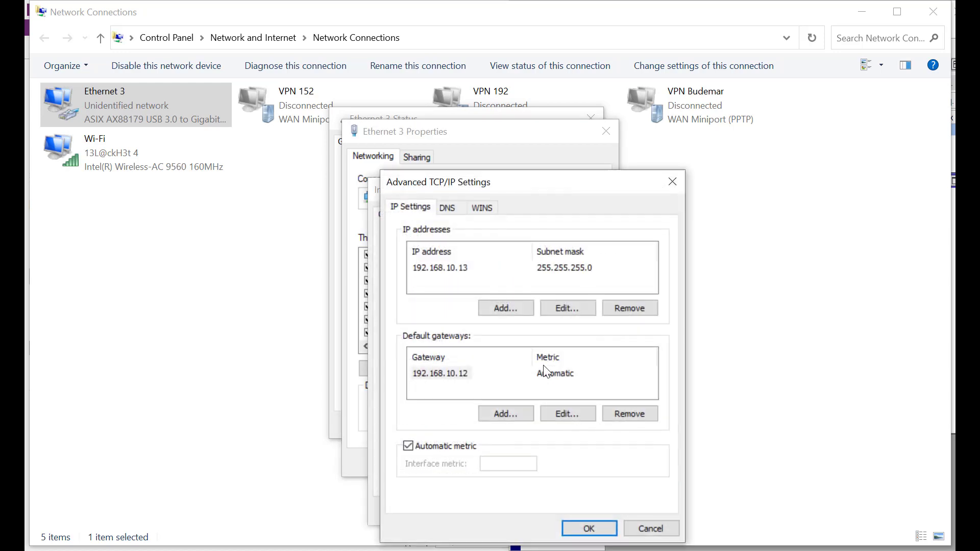
click(445, 210)
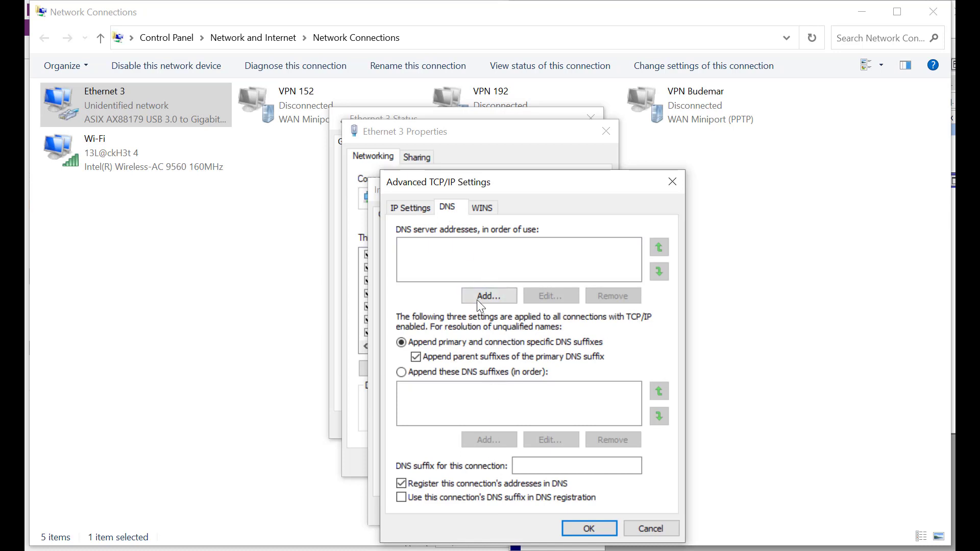
click(483, 208)
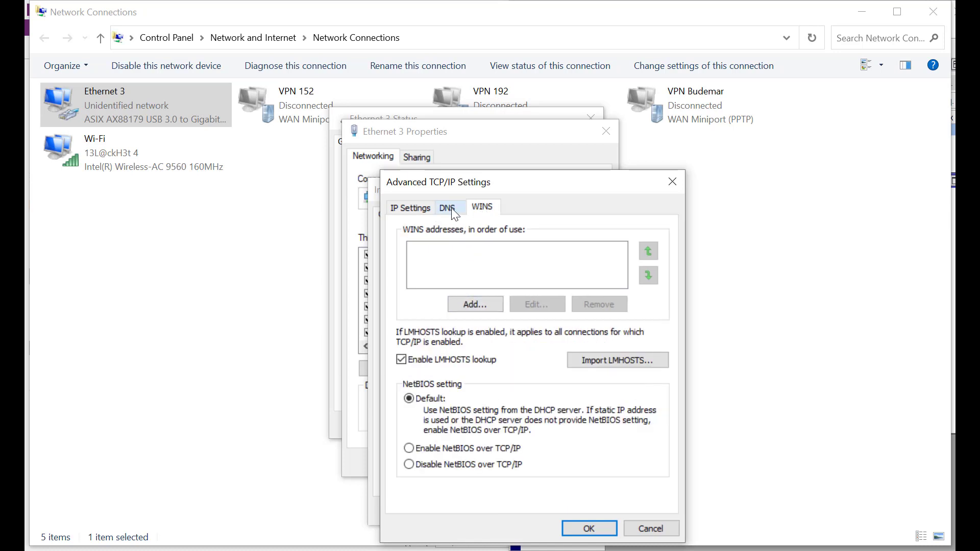
click(451, 207)
click(418, 206)
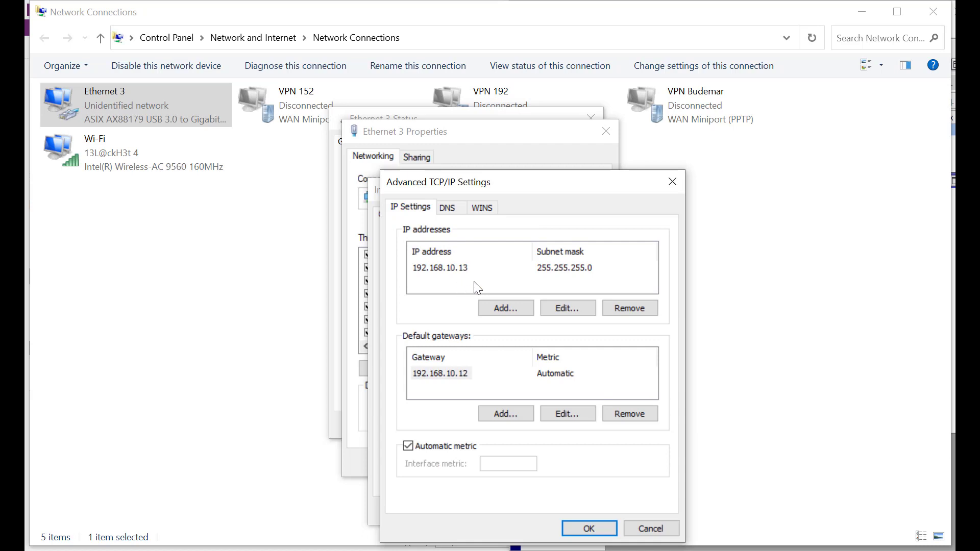
click(589, 529)
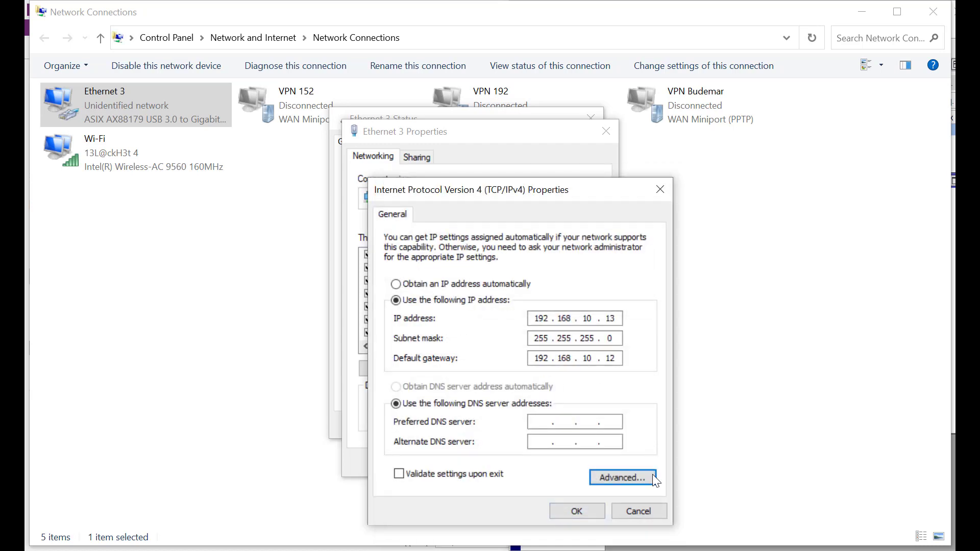
click(581, 507)
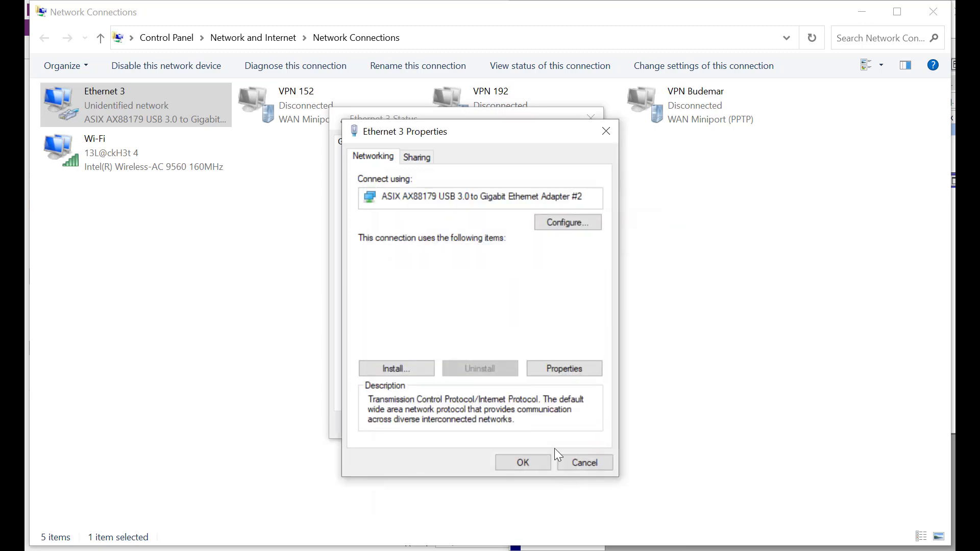
click(526, 461)
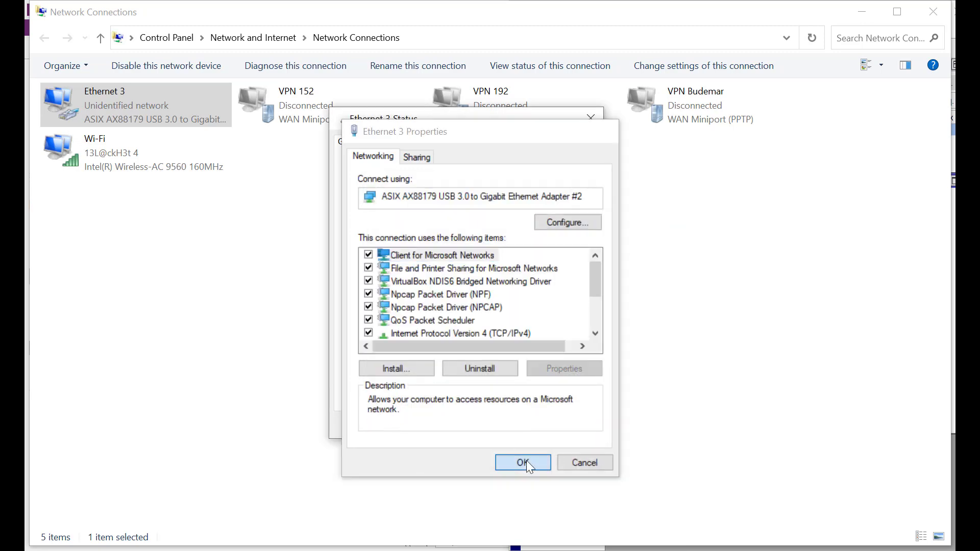
Recheck the Ethernet 3 network connection details for the DNS server entry and close the adapter's status
click(389, 258)
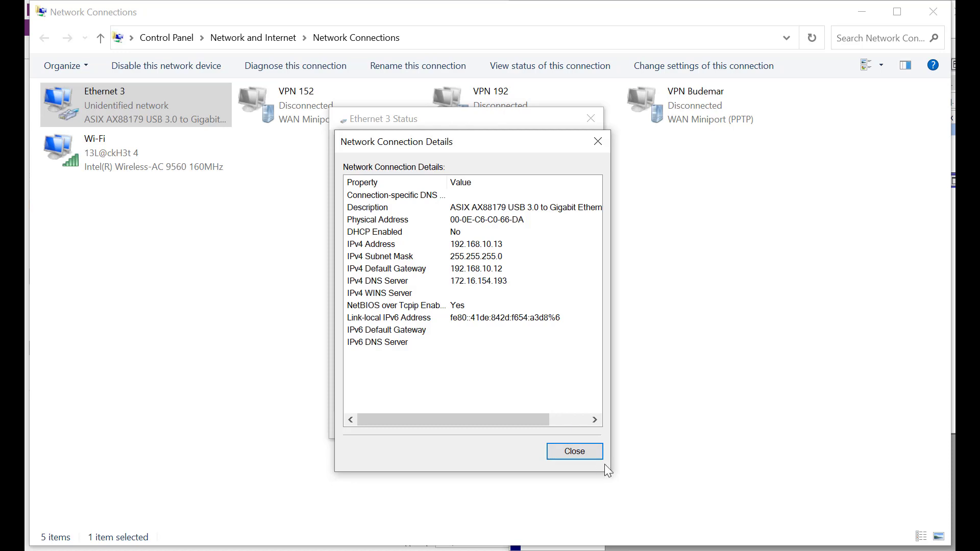
click(587, 452)
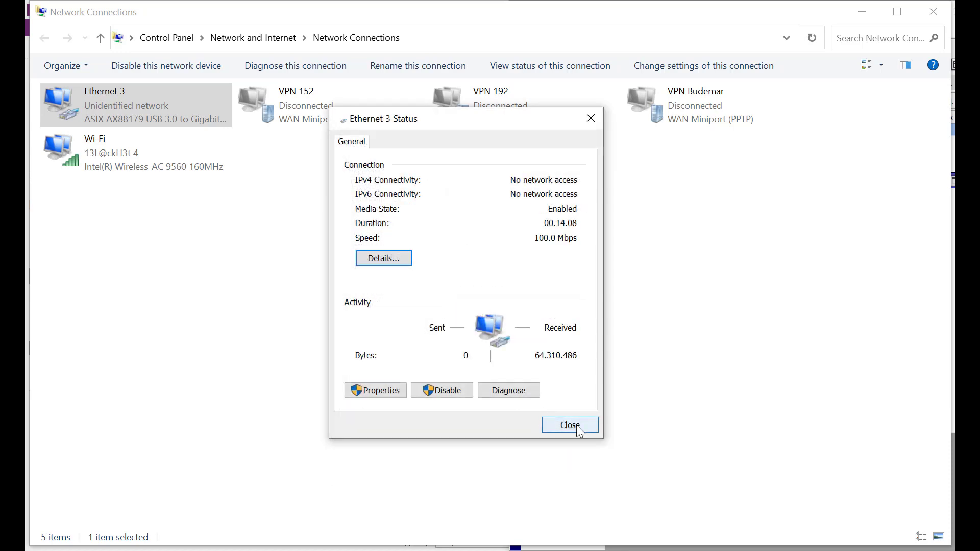
click(580, 432)
Restart the Ethernet 3 adapter by disabling it and enabling it again
right_click(174, 110)
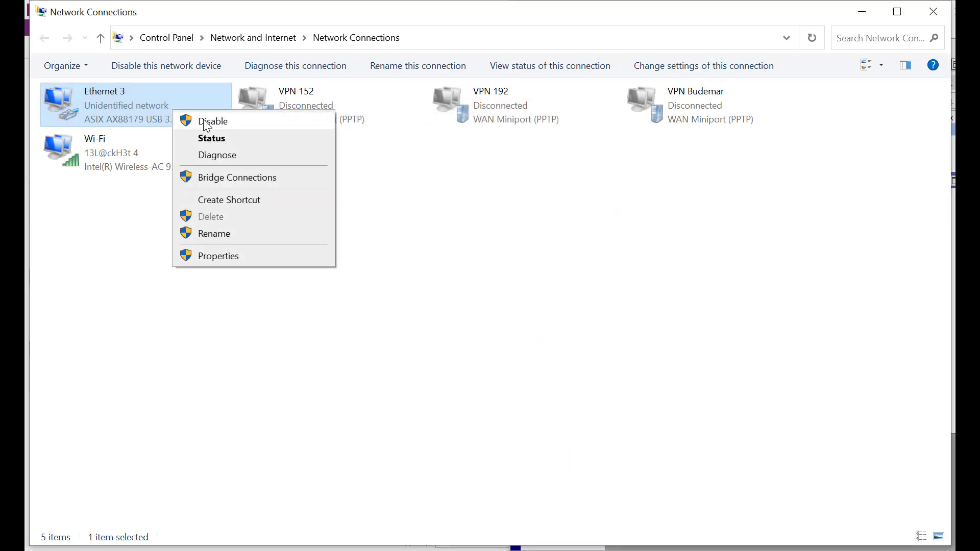
click(207, 122)
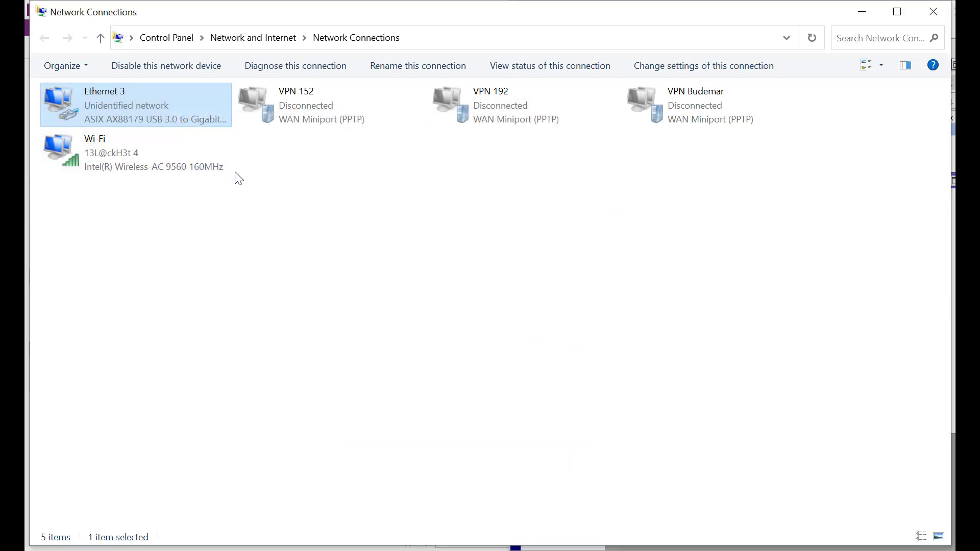
right_click(174, 98)
click(198, 110)
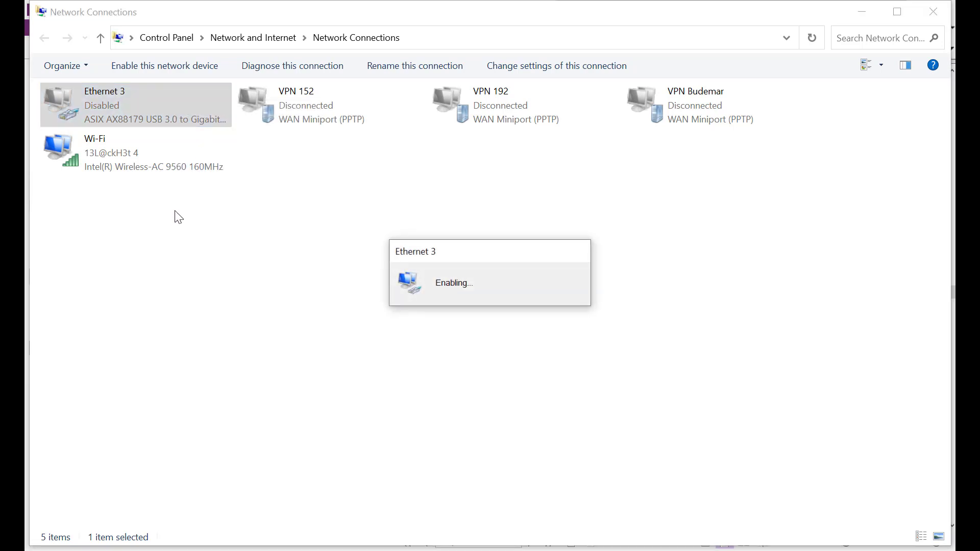
Examine the restarted Ethernet 3 adapter's IPv4 address, gateway and DNS details, closing its dialogs when done
double_click(123, 106)
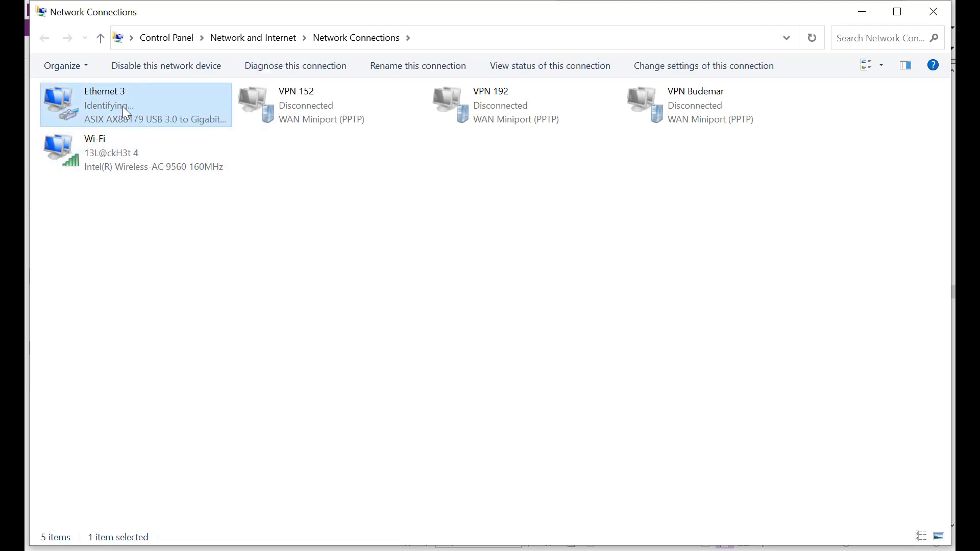
click(395, 260)
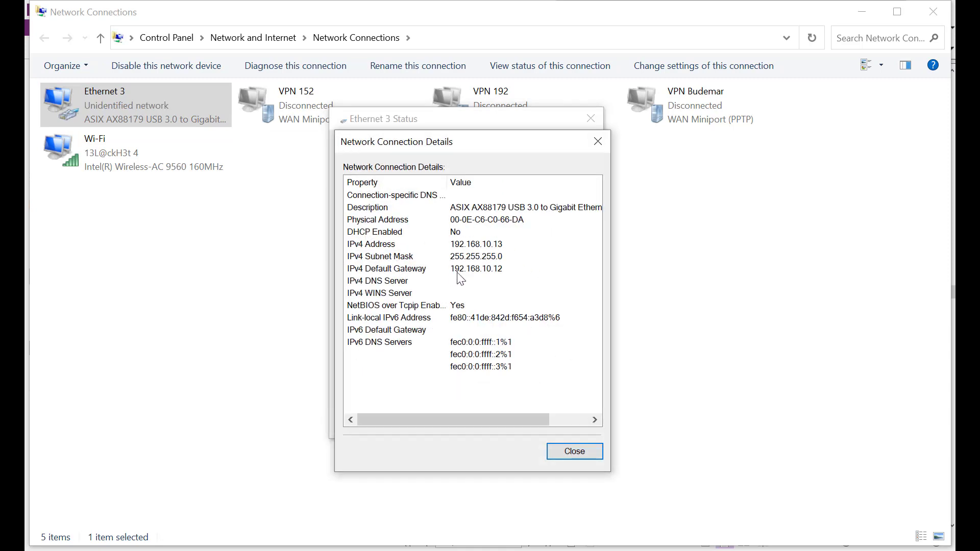
click(502, 294)
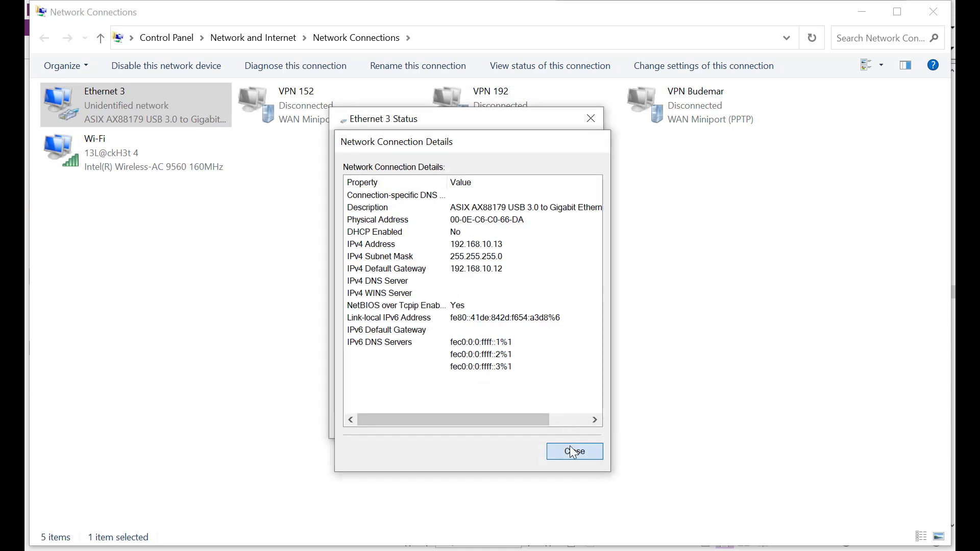
click(573, 451)
click(568, 431)
click(96, 242)
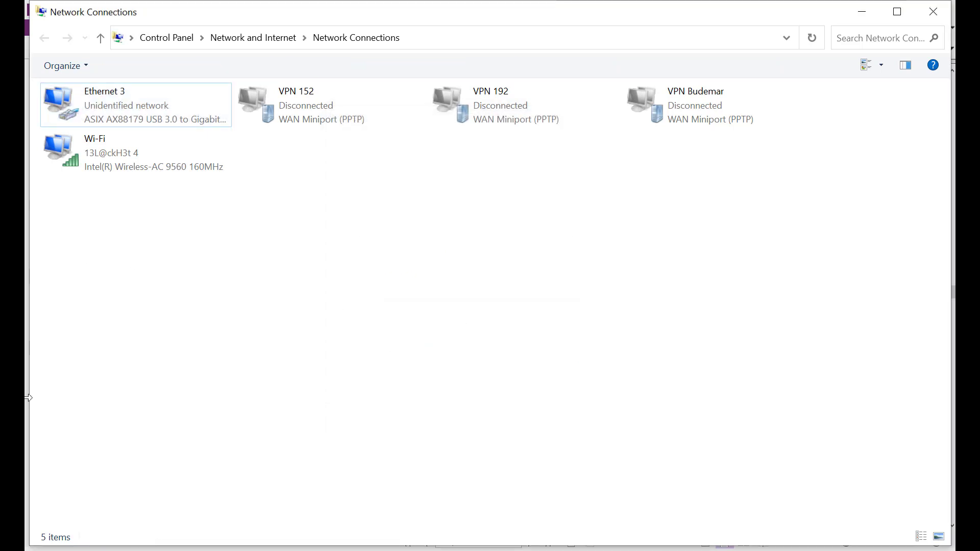
Switch to WinBox, reconnect to the MikroTik-B router and ping 192.168.10.13 from its terminal, enlarging the session and terminal windows
mouse_move(12, 223)
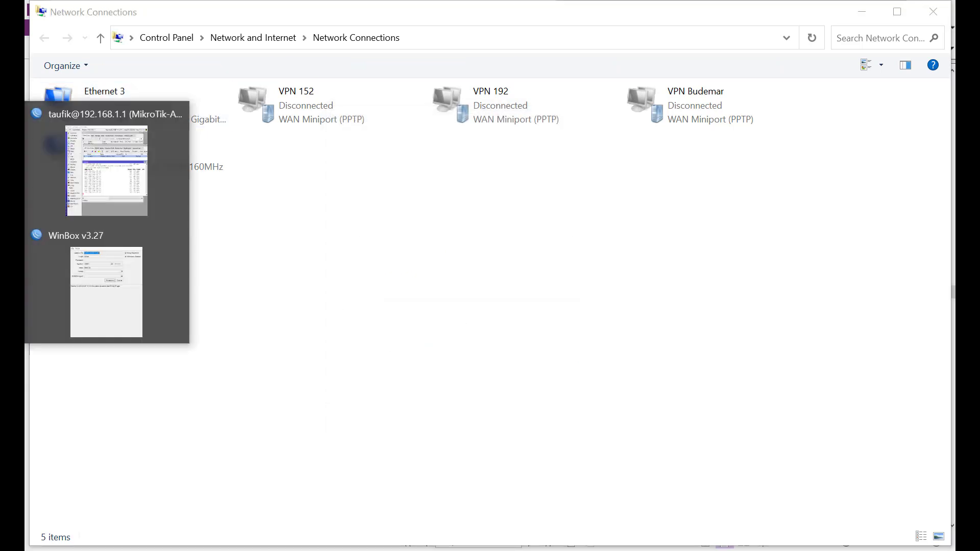
click(106, 265)
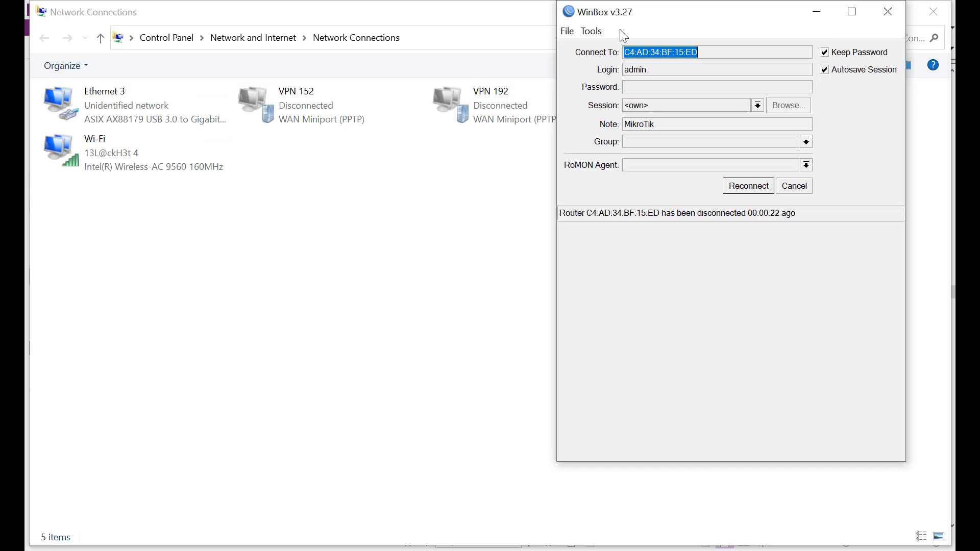
click(767, 187)
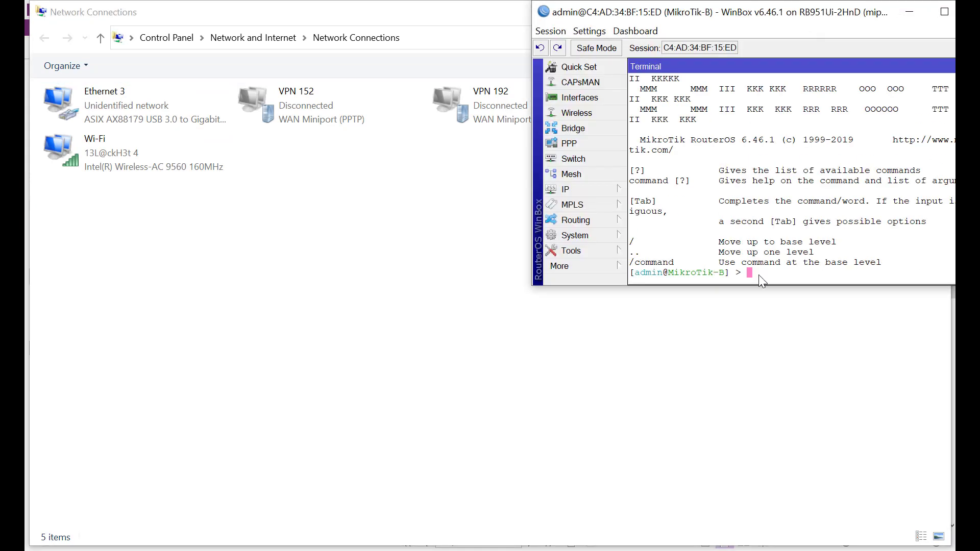
text(ping 192.168.10.13)
key(Return)
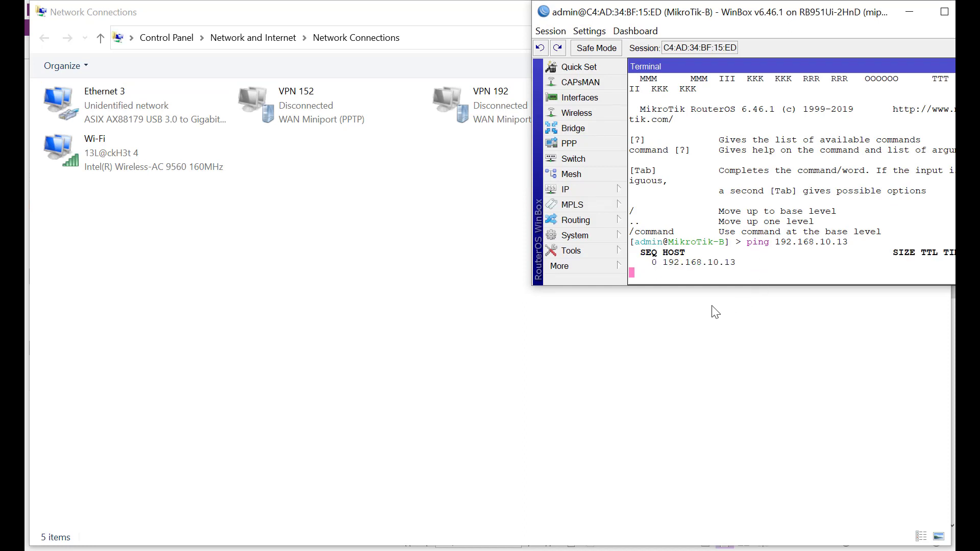
drag(611, 304, 612, 507)
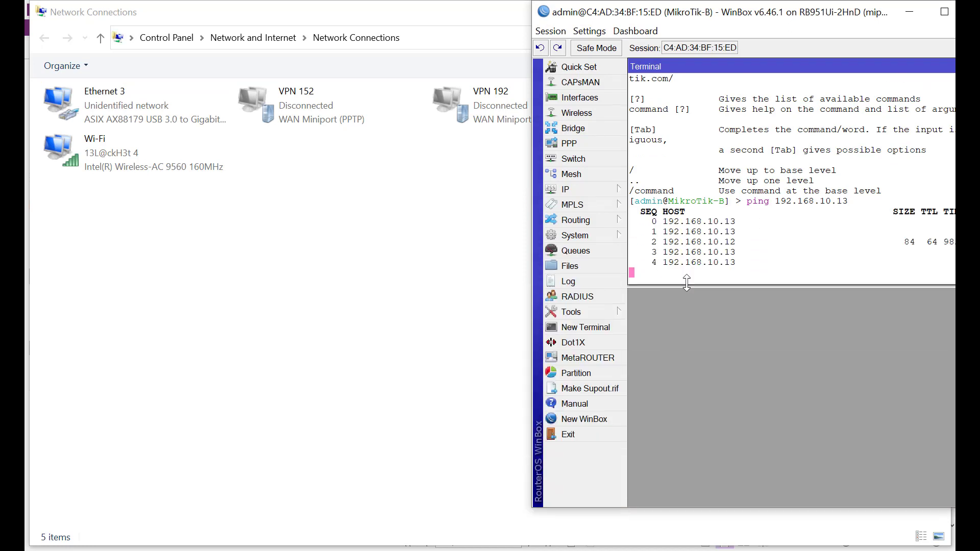
drag(687, 283, 698, 407)
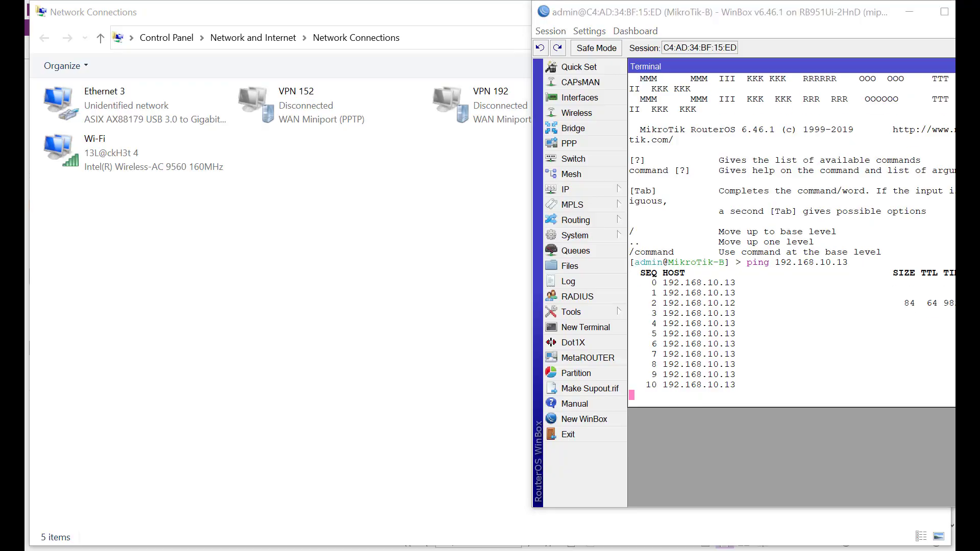
Switch to the module in Foxit PhantomPDF and read from the Lab Bridge diagram to the Setting Bridge Router R1 instructions
key(alt+Tab)
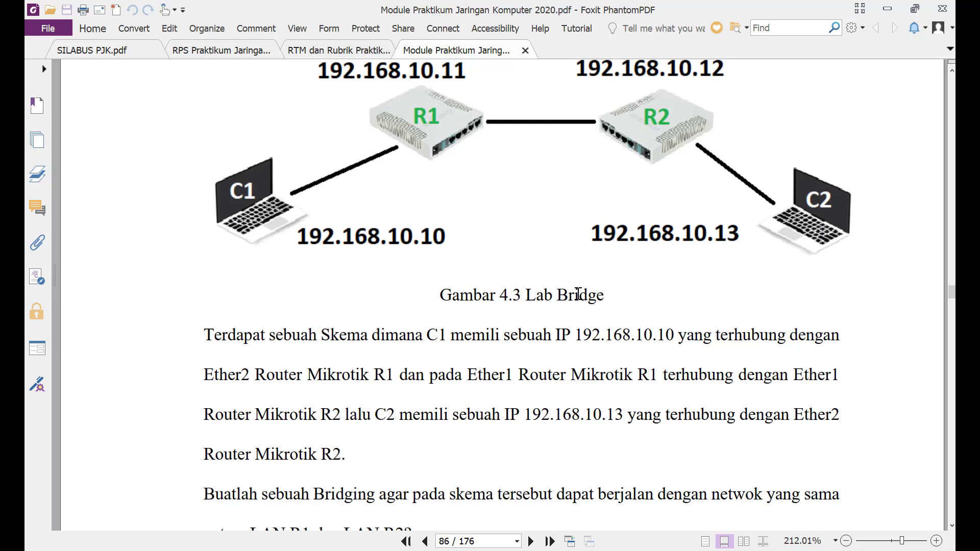
mouse_move(12, 259)
scroll(339, 256, down, 3)
scroll(339, 256, down, 15)
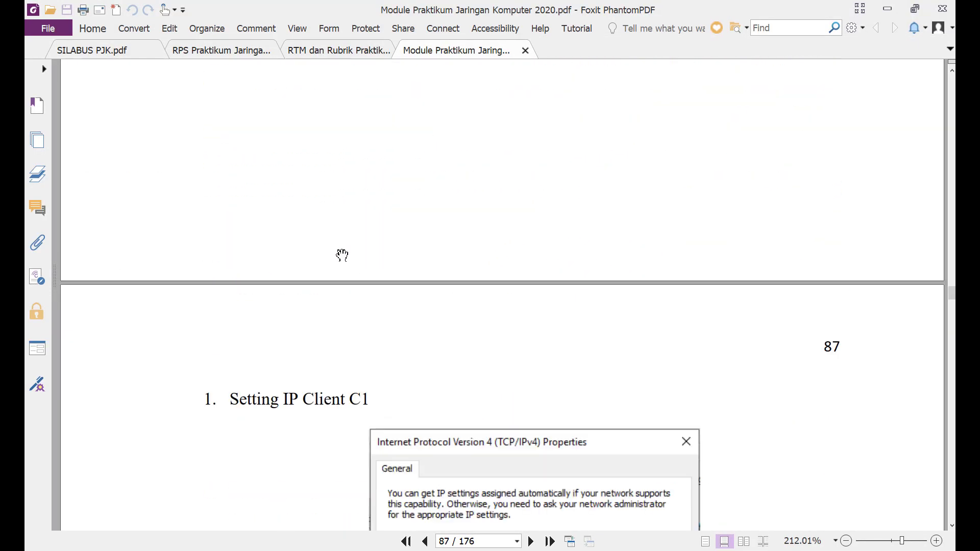
scroll(342, 253, down, 7)
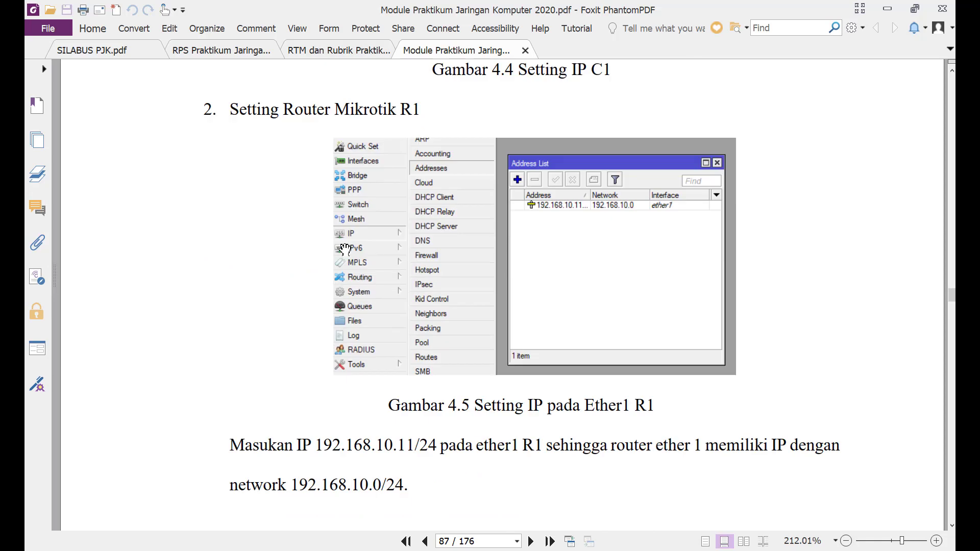
scroll(503, 241, down, 7)
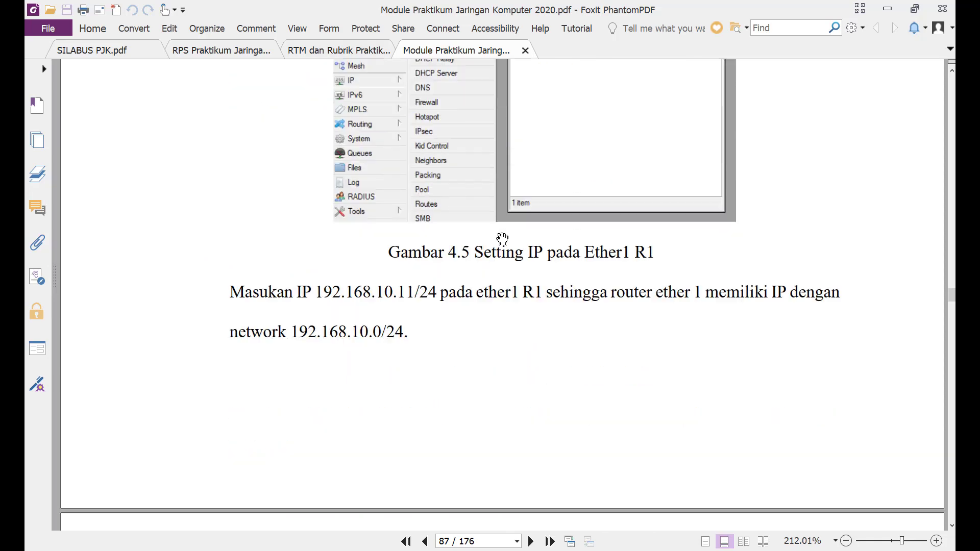
scroll(506, 242, down, 8)
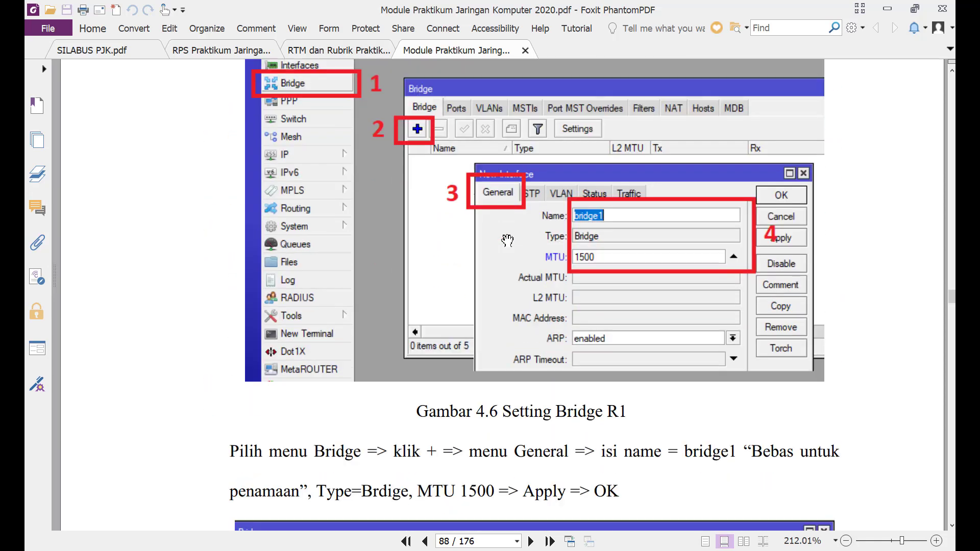
scroll(319, 194, up, 1)
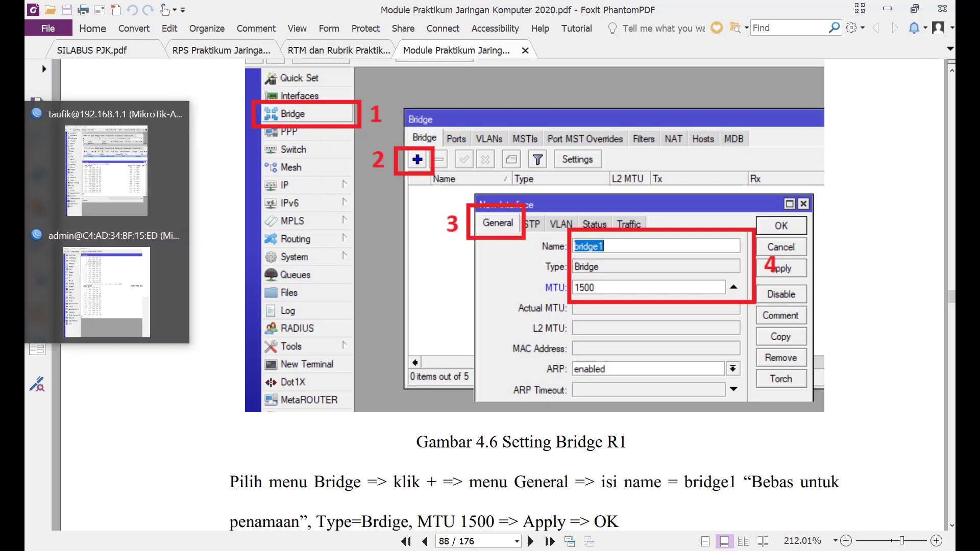
scroll(419, 329, up, 2)
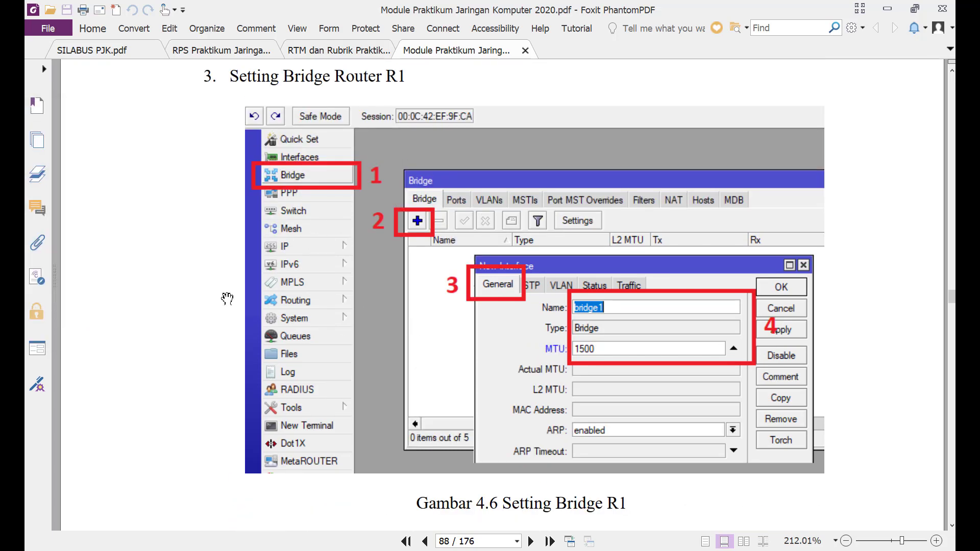
Switch to the MikroTik-A WinBox session, stop the running ping to 192.168.10.12 and open the Bridge configuration
mouse_move(13, 225)
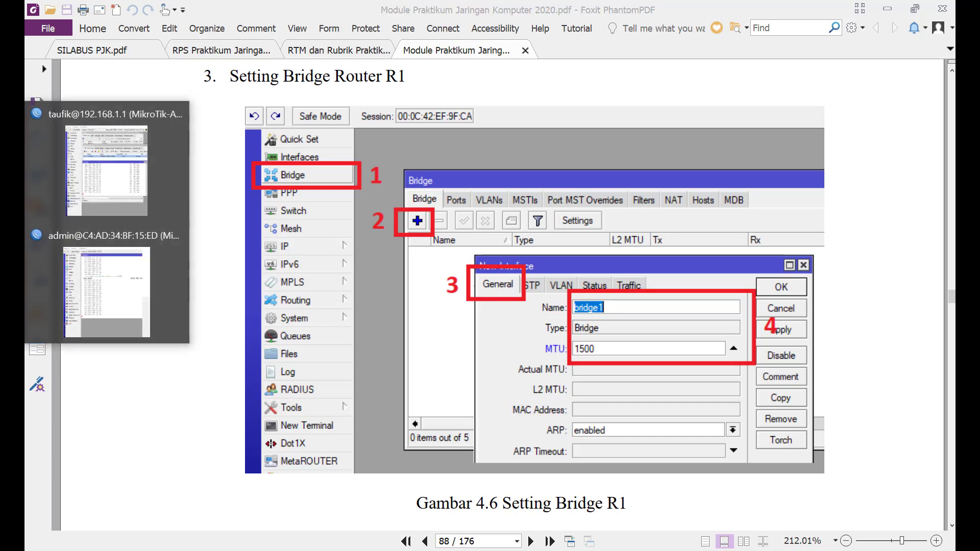
mouse_move(108, 286)
click(108, 174)
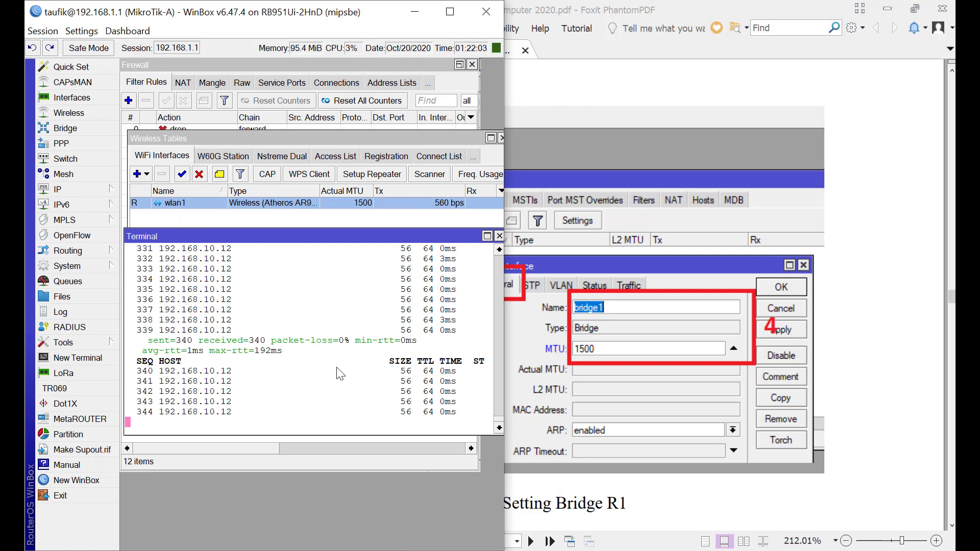
key(ctrl+c)
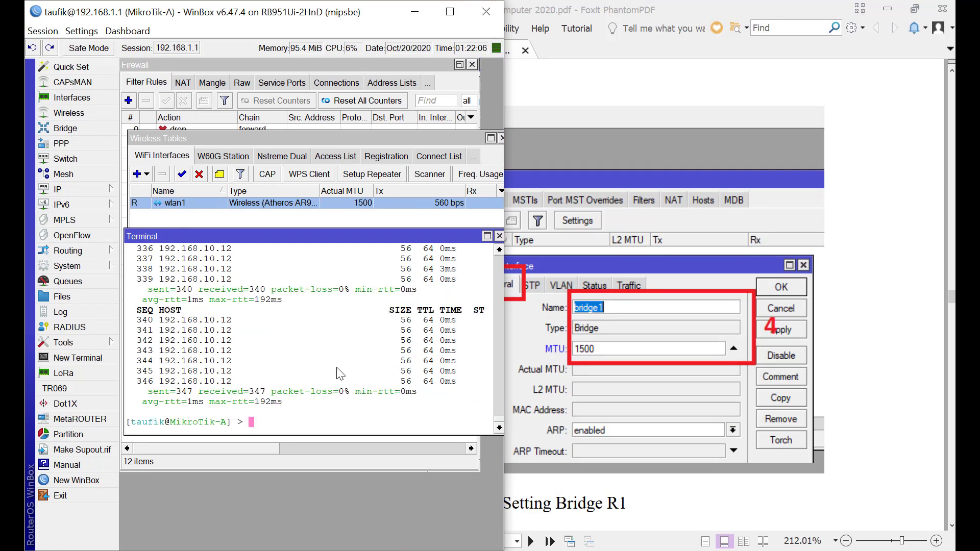
click(65, 128)
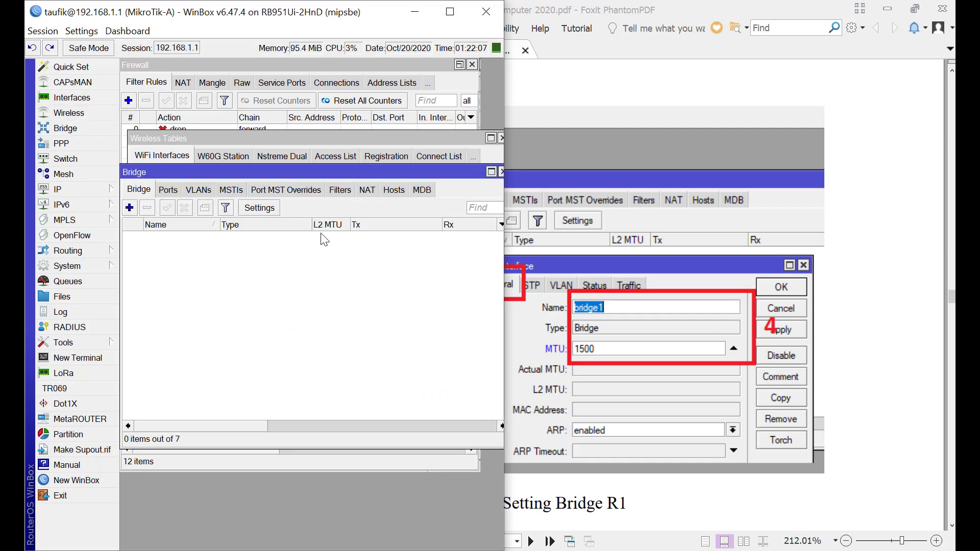
Create a bridge named bridge1 on MikroTik-A, apply it and review its STP, VLAN, status and traffic settings before confirming
click(133, 208)
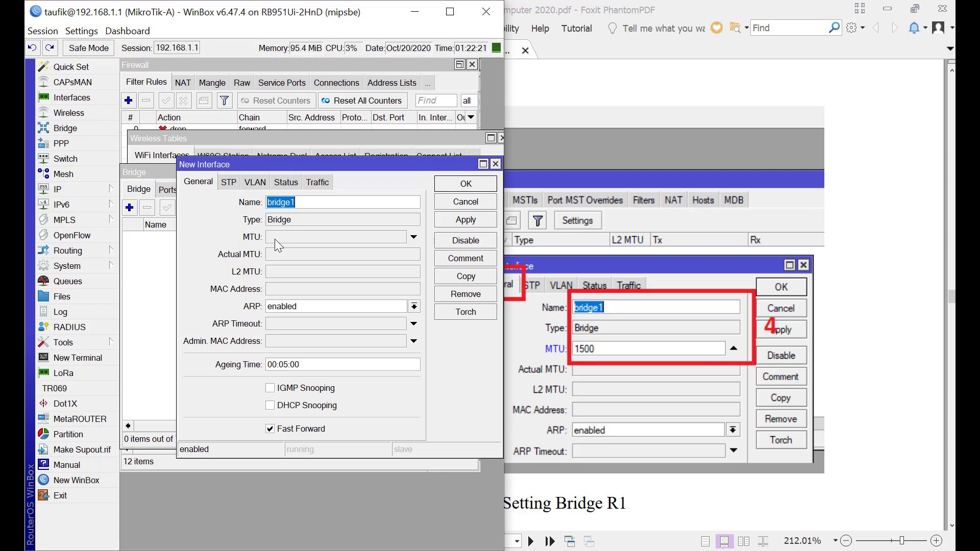
click(476, 219)
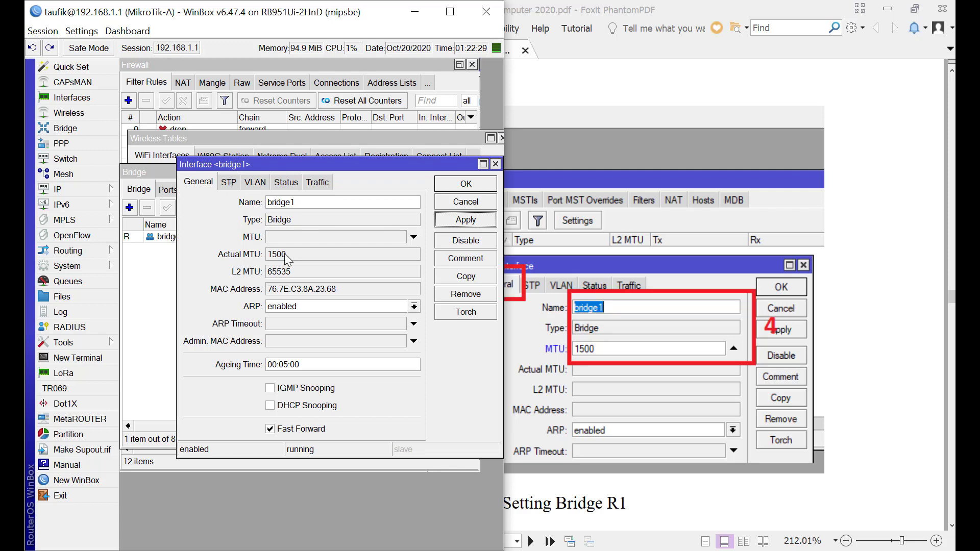
click(229, 183)
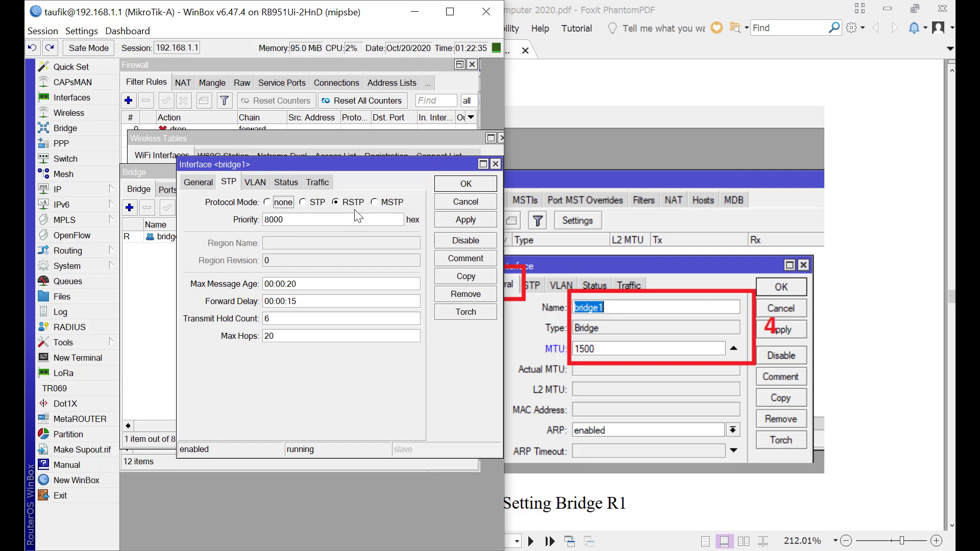
click(263, 183)
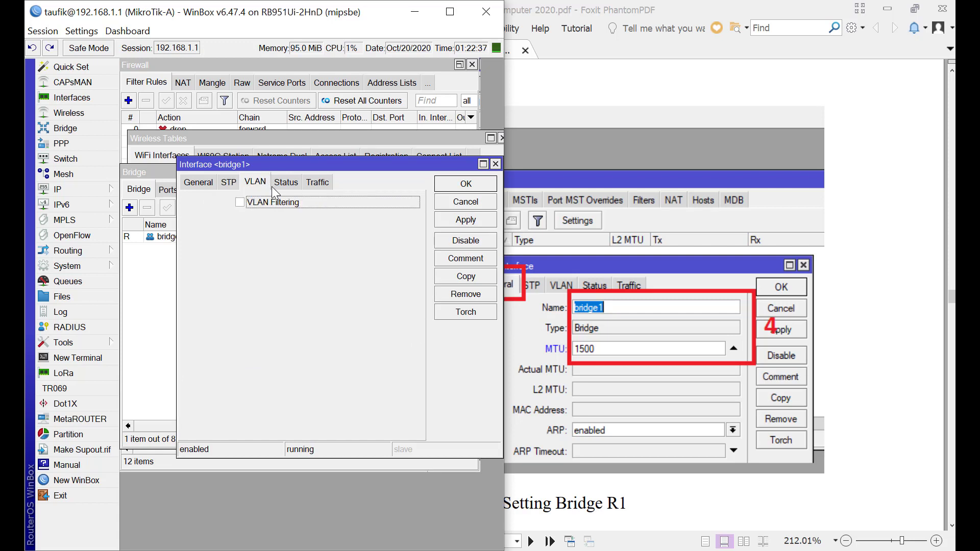
click(285, 183)
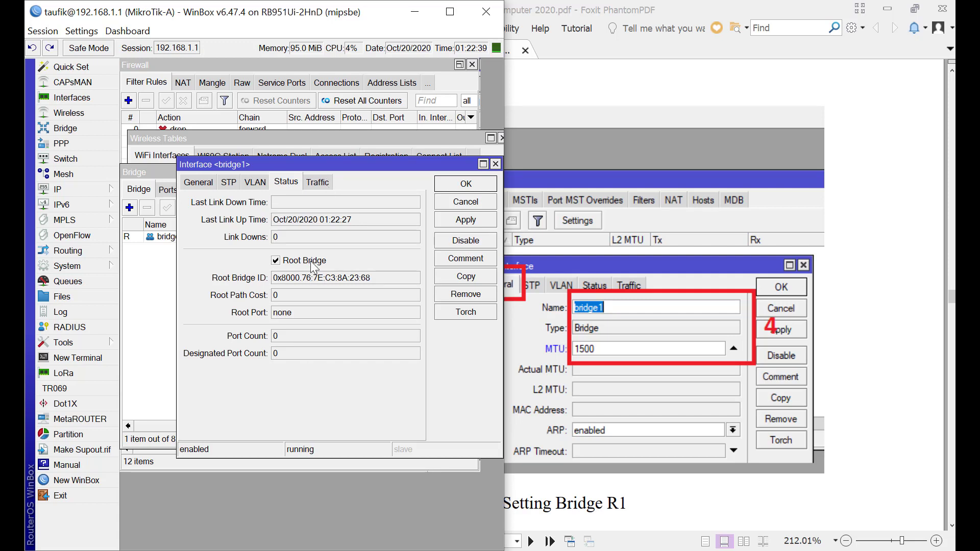
click(319, 183)
click(477, 183)
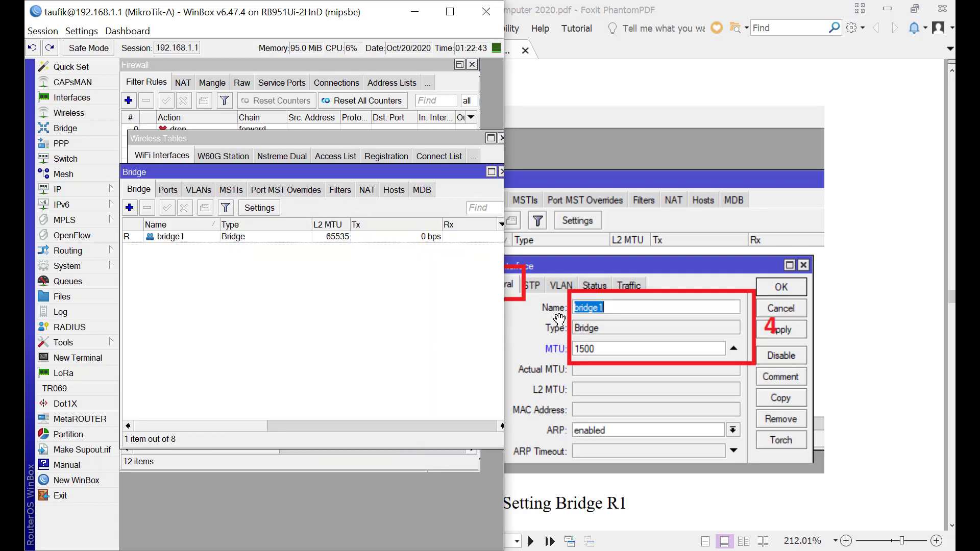
Check bridge1's general settings against the module, and read on in the PDF to the section on registering bridge ports
scroll(585, 290, down, 3)
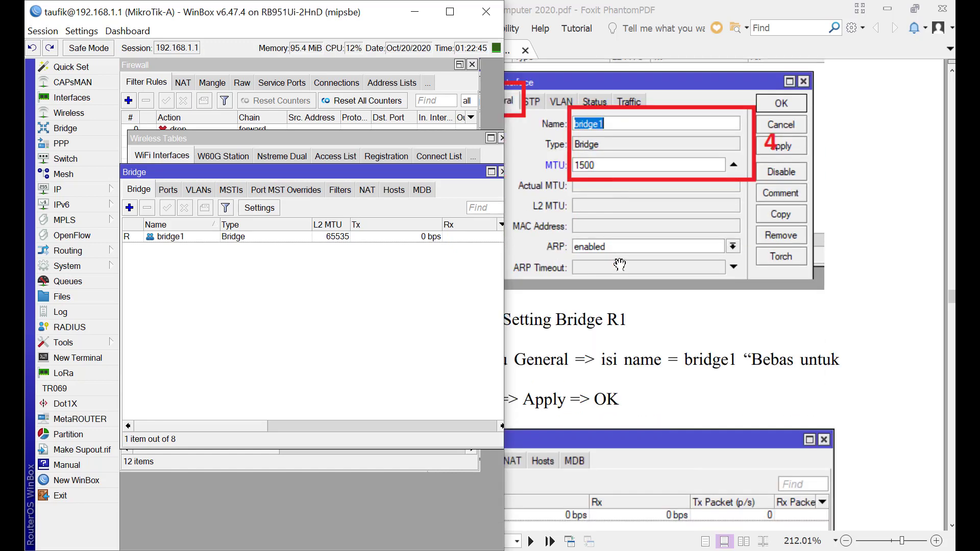
double_click(171, 236)
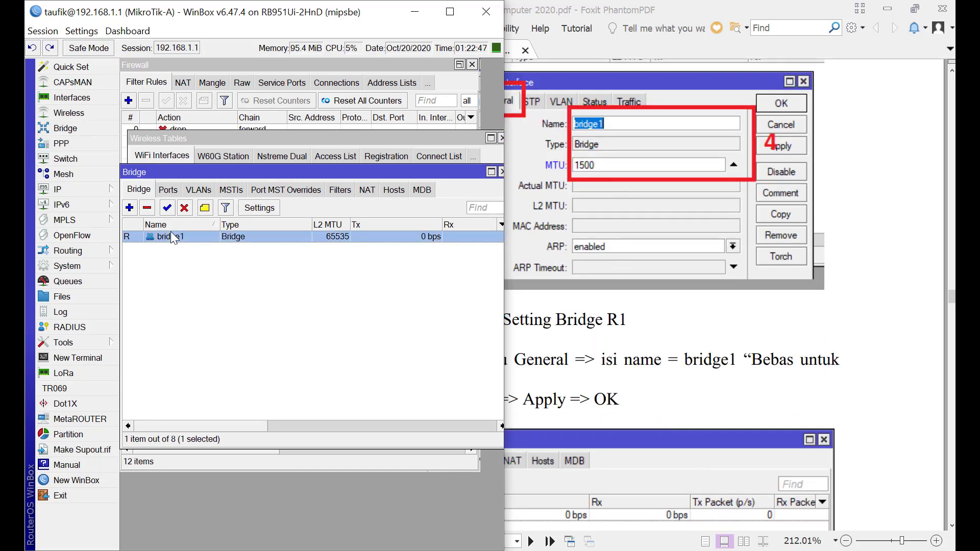
click(205, 182)
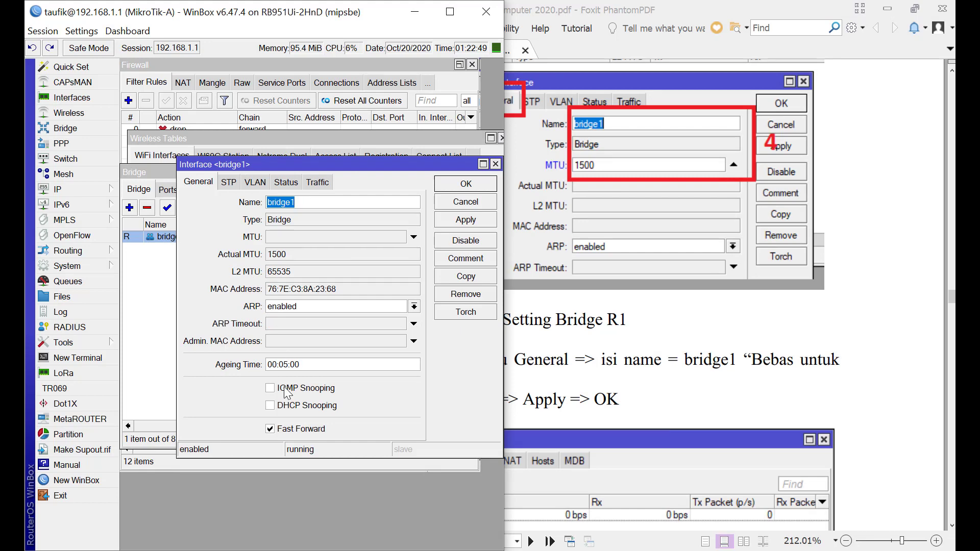
click(458, 186)
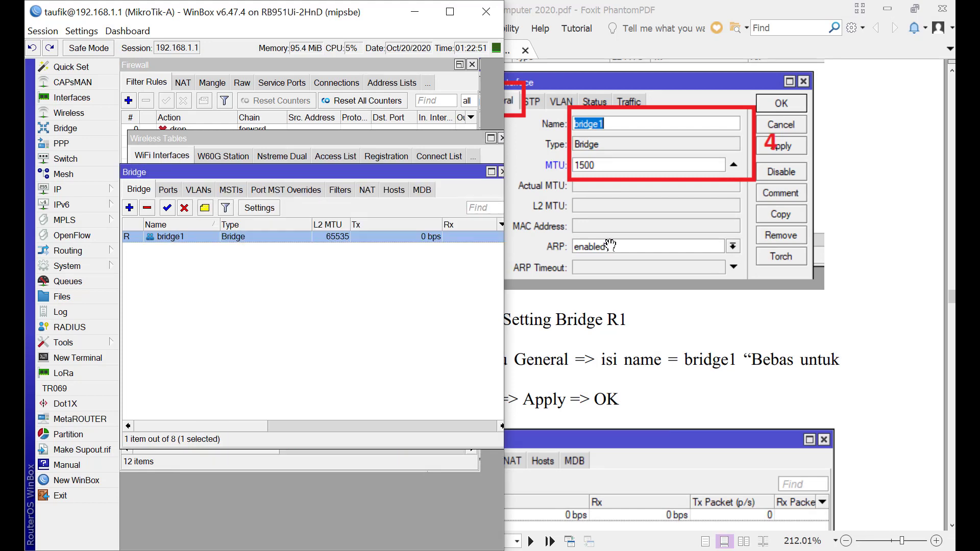
scroll(562, 277, down, 3)
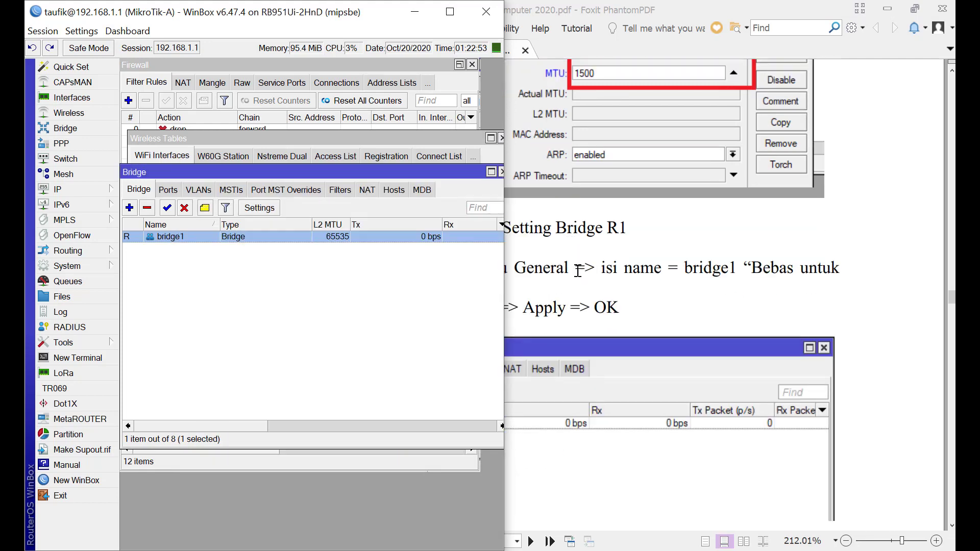
click(664, 313)
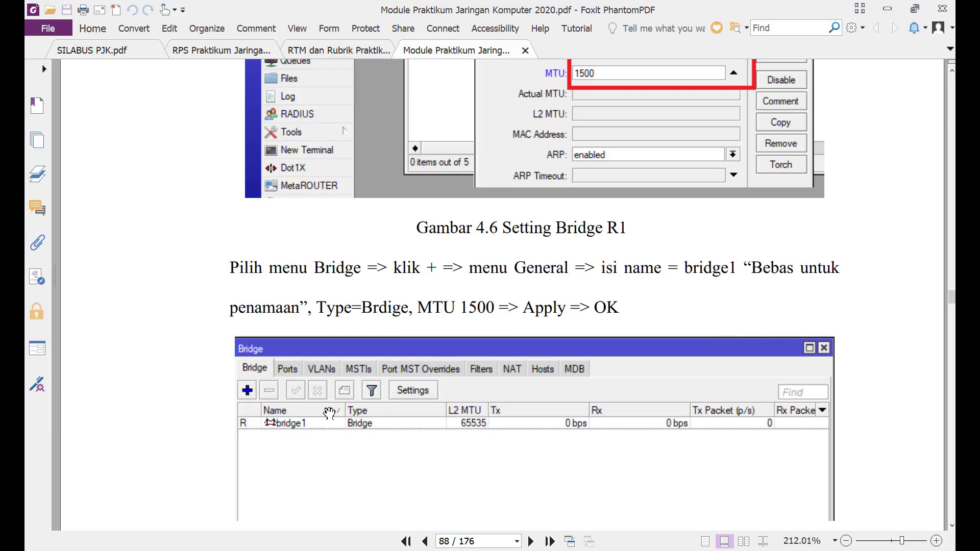
scroll(319, 479, down, 13)
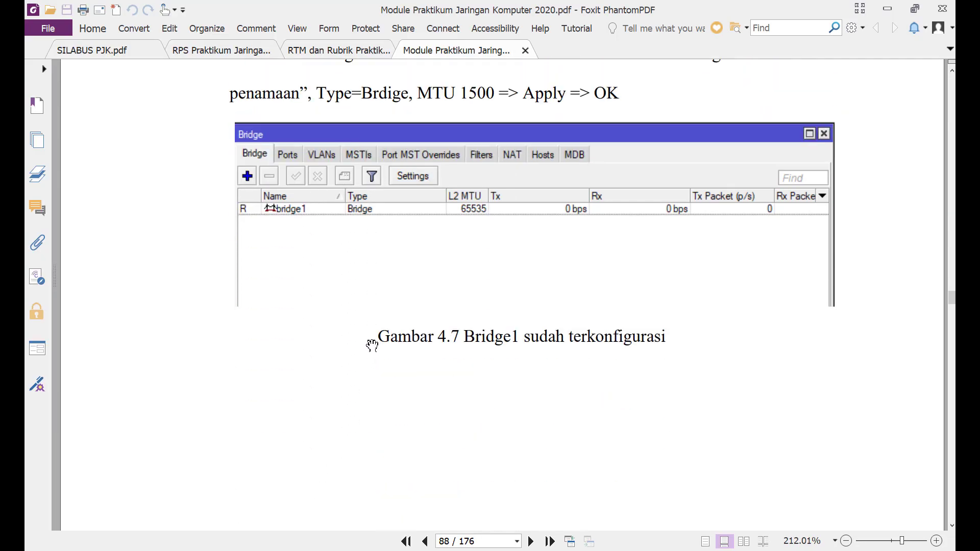
scroll(354, 331, down, 17)
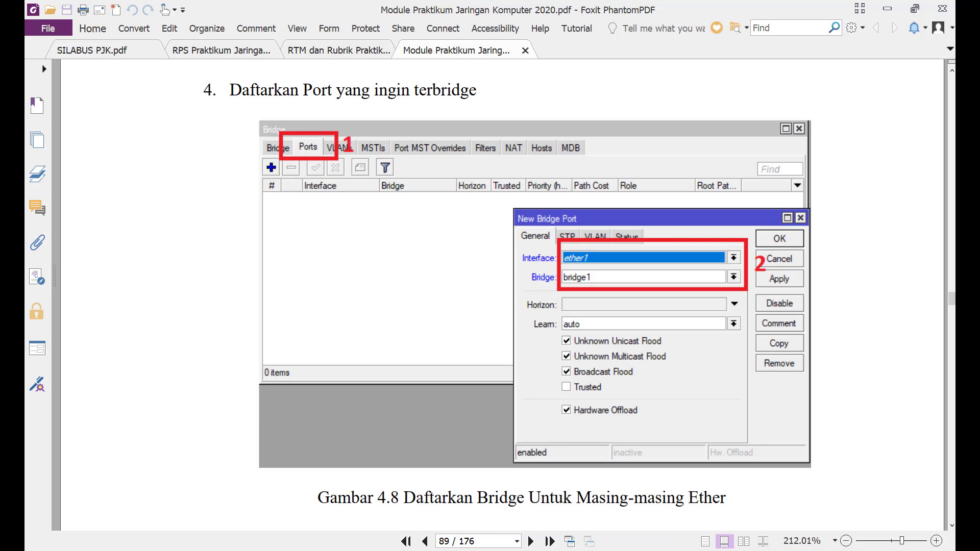
Switch back to the MikroTik-A session, show the bridge ports and arrange the Interface List above a new bridge port form
mouse_move(13, 224)
click(89, 173)
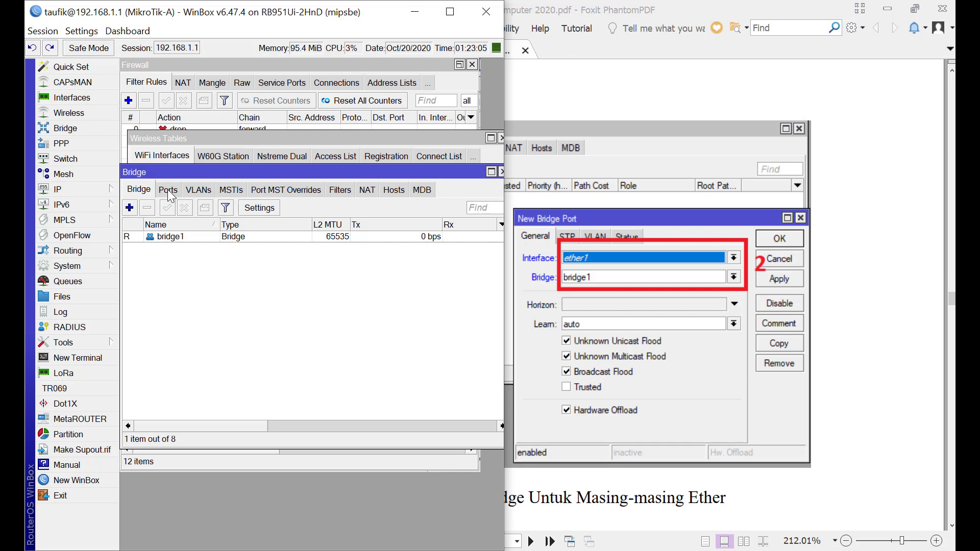
double_click(151, 170)
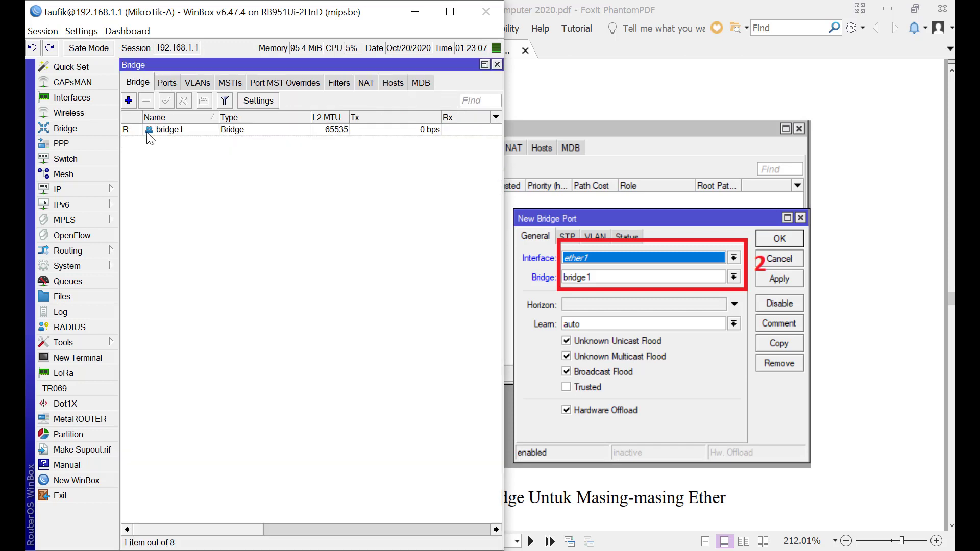
click(169, 83)
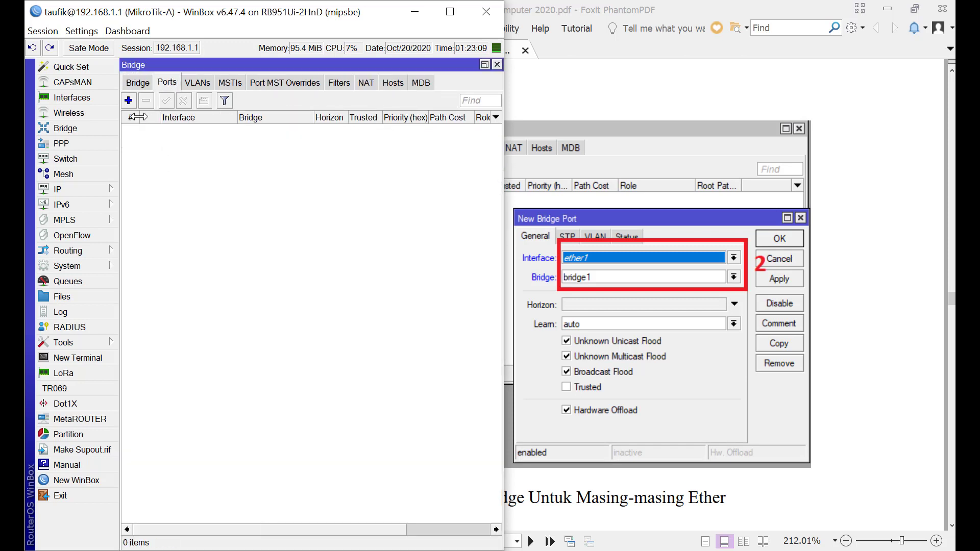
click(128, 100)
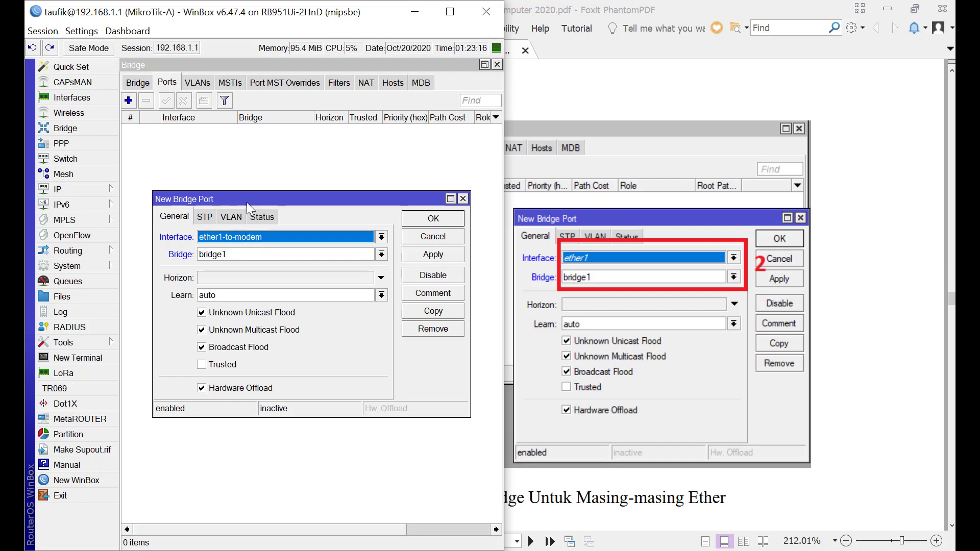
drag(247, 197, 225, 304)
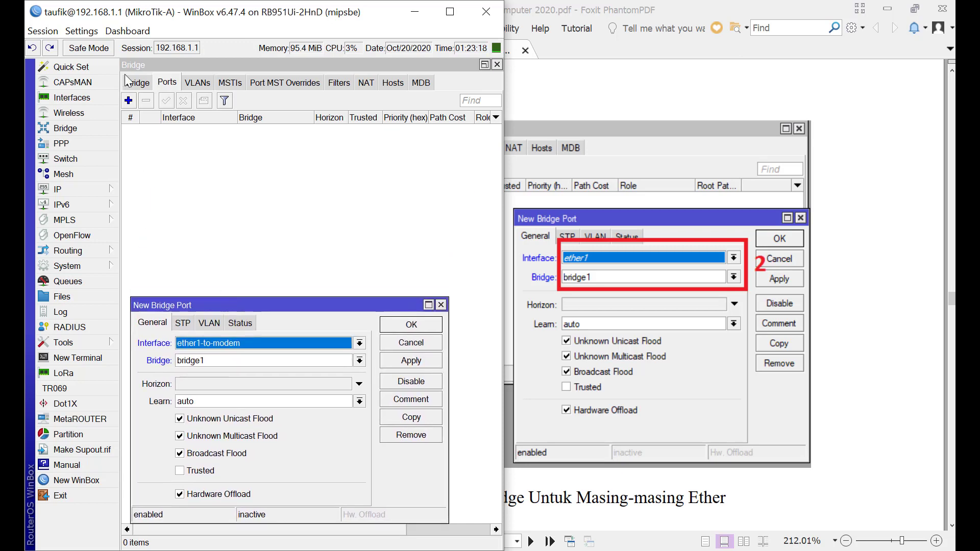
click(71, 97)
click(485, 65)
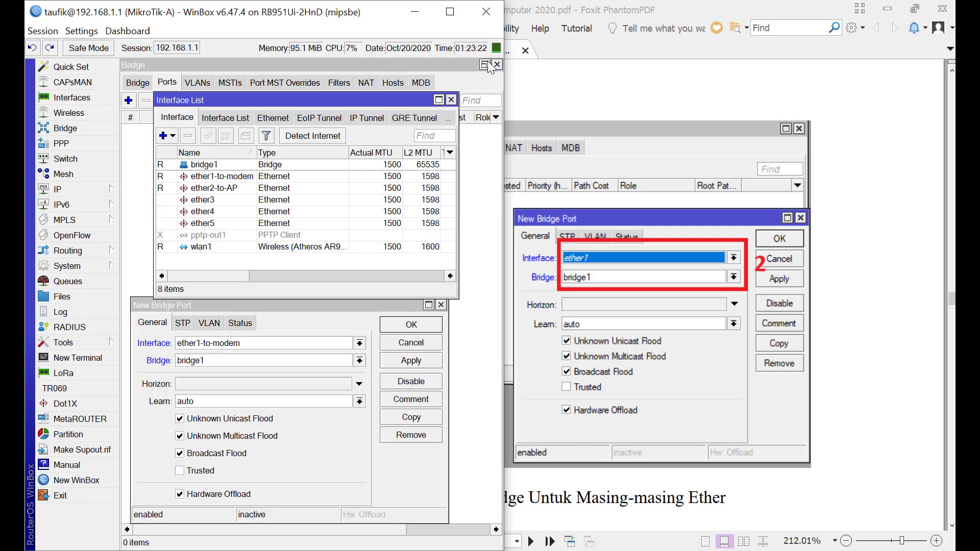
drag(266, 102, 248, 77)
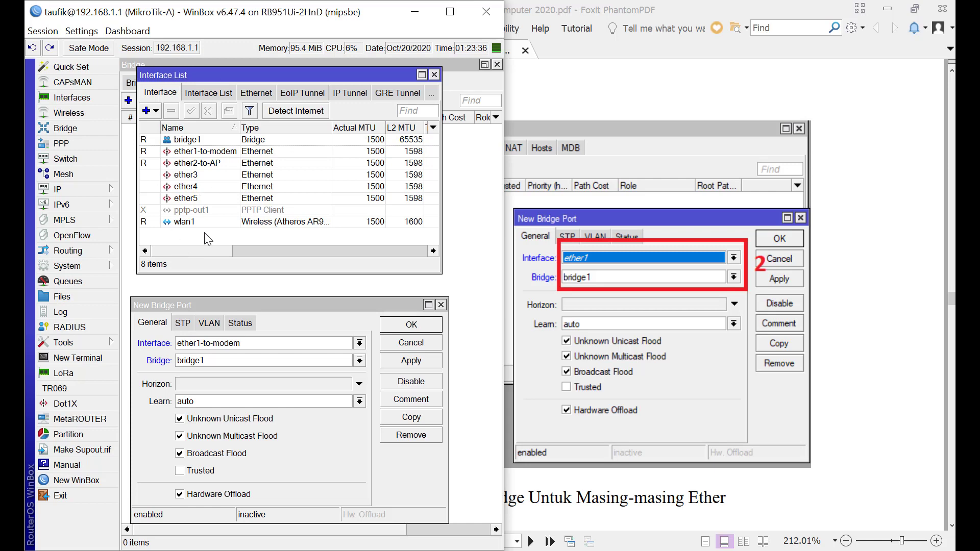
click(187, 164)
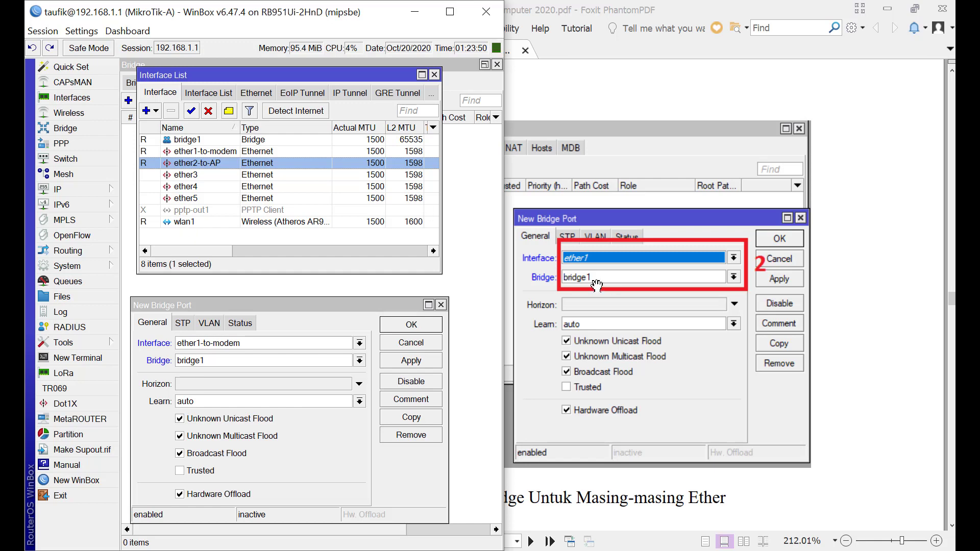
Switch to the module and read the instructions for registering ether1 and ether2 on bridge1, returning to WinBox when done
click(597, 151)
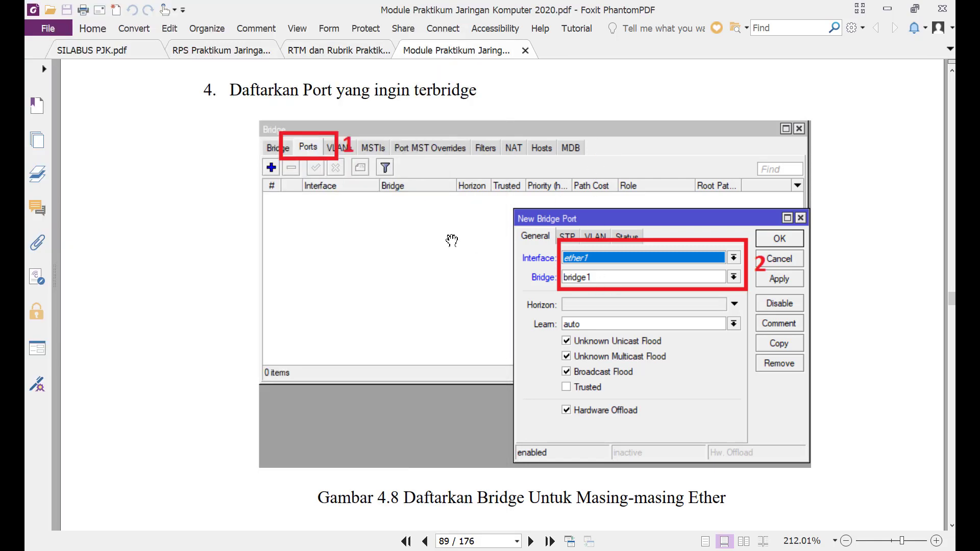
scroll(451, 241, down, 10)
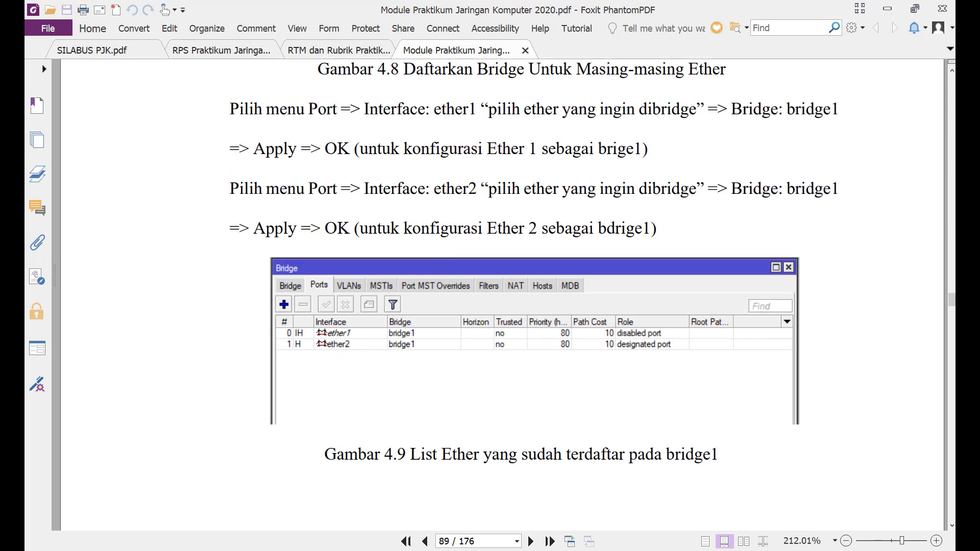
key(alt+Tab)
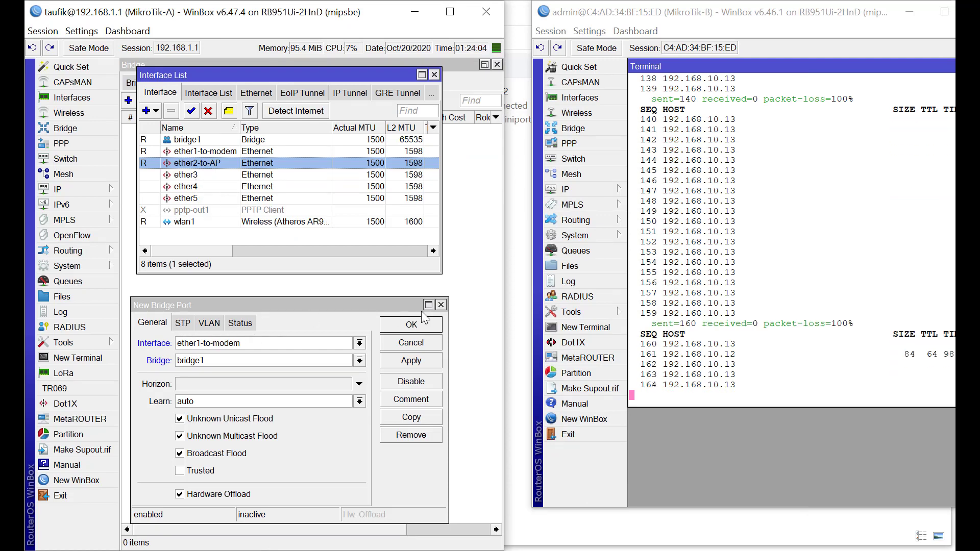
Discard the unsaved bridge port form and rearrange the Interface List and Bridge windows so both are visible
click(427, 343)
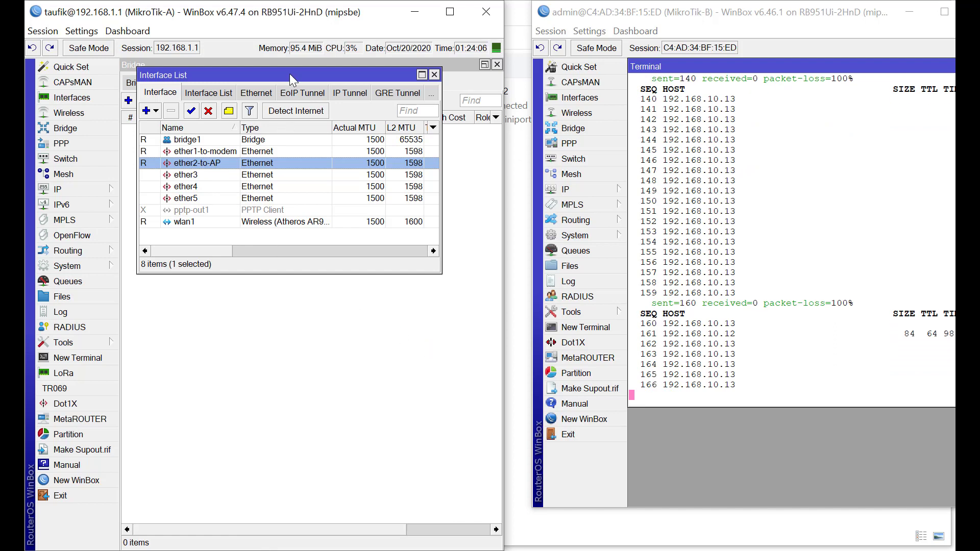
drag(289, 77, 336, 112)
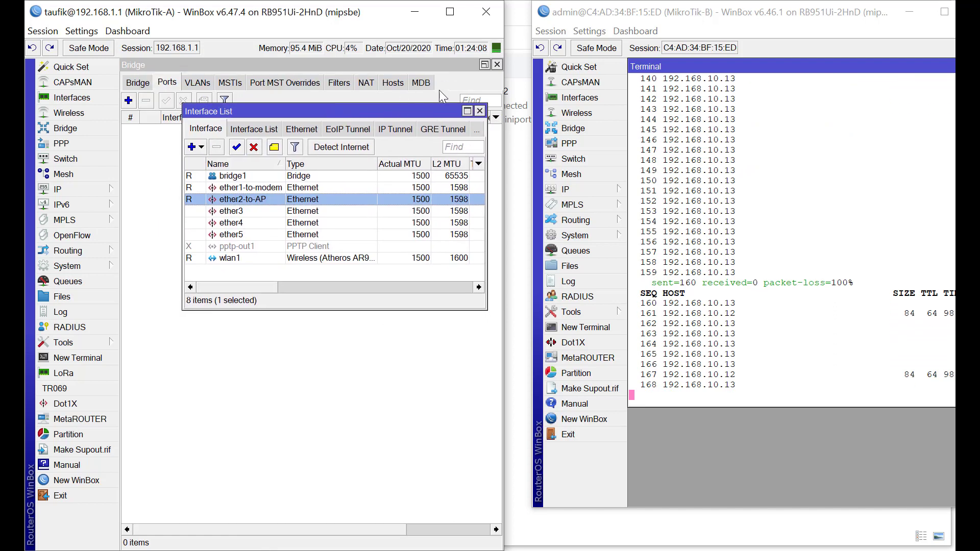
click(484, 65)
drag(388, 176, 397, 286)
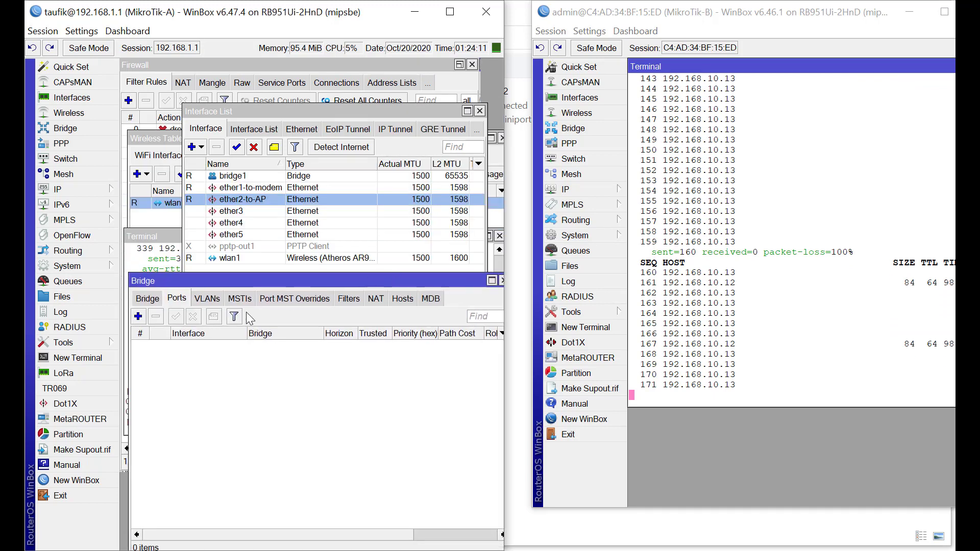
Add the wlan1 interface as a port of bridge1 on MikroTik-A
click(138, 317)
drag(255, 305, 303, 284)
click(296, 322)
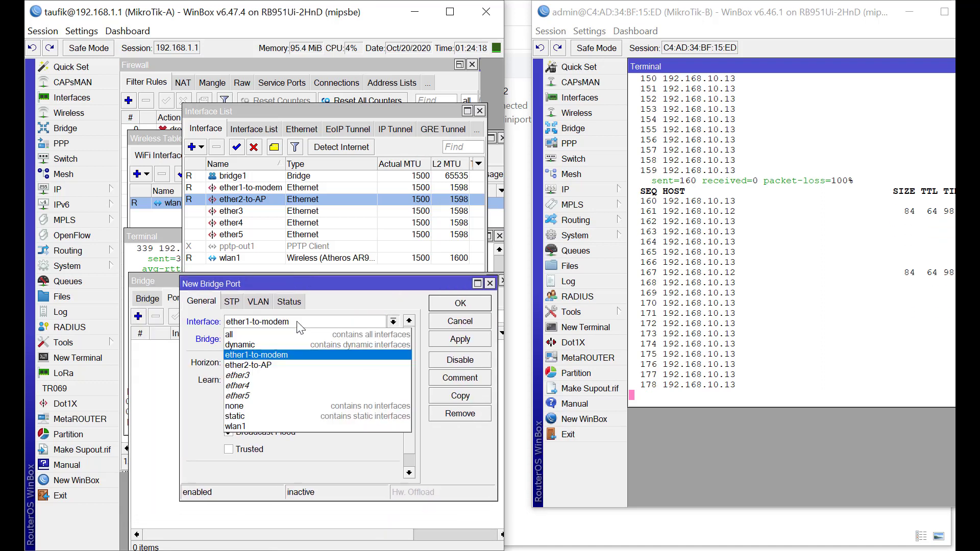
click(277, 426)
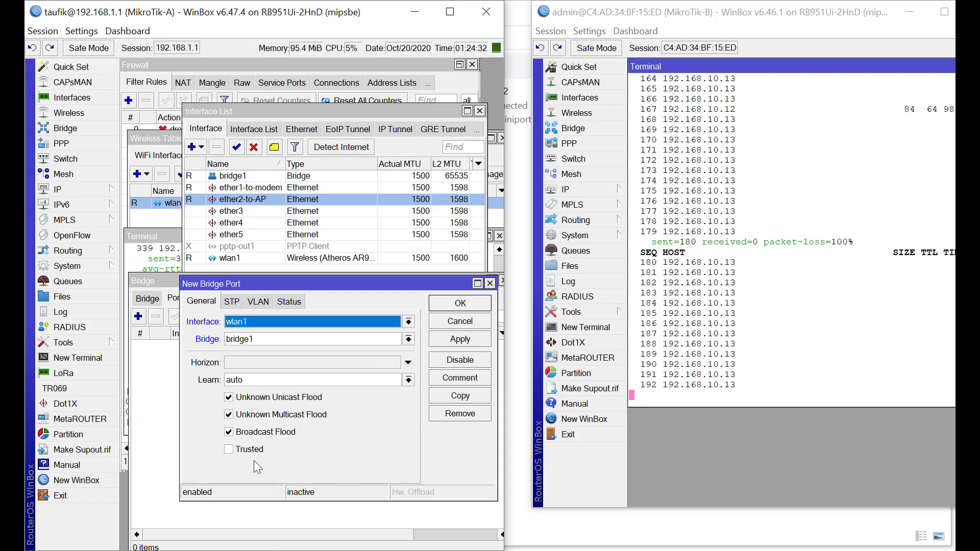
click(452, 305)
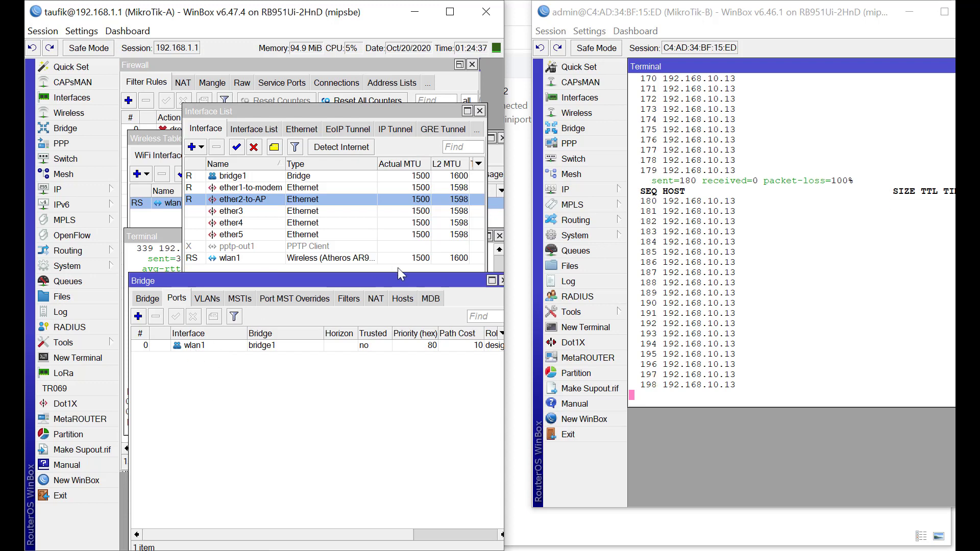
Switch to the MikroTik-B session and create a bridge named bridge1
click(753, 235)
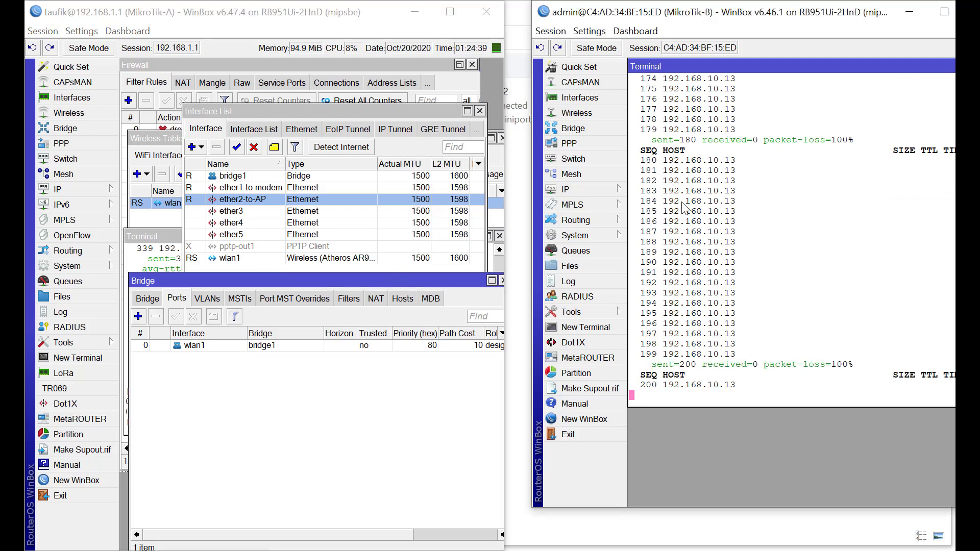
click(582, 128)
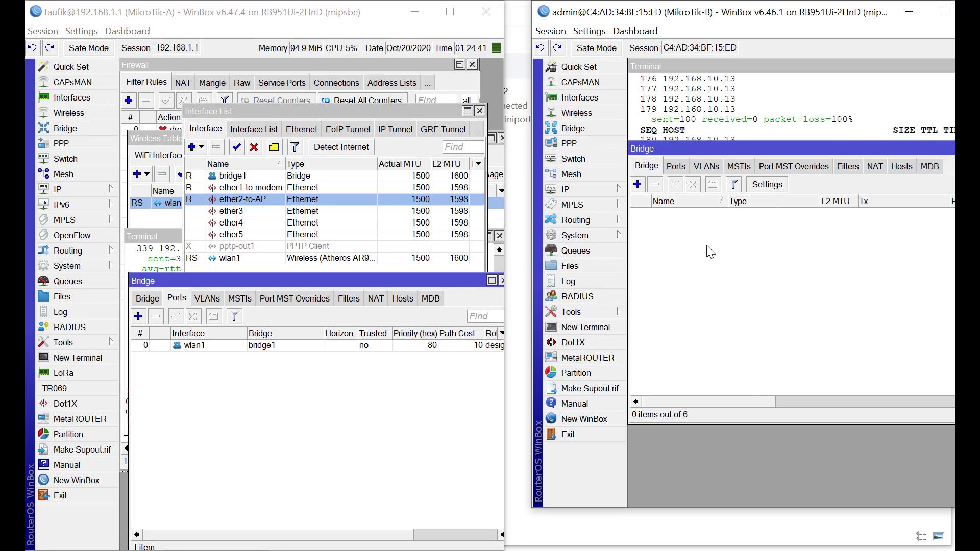
click(638, 184)
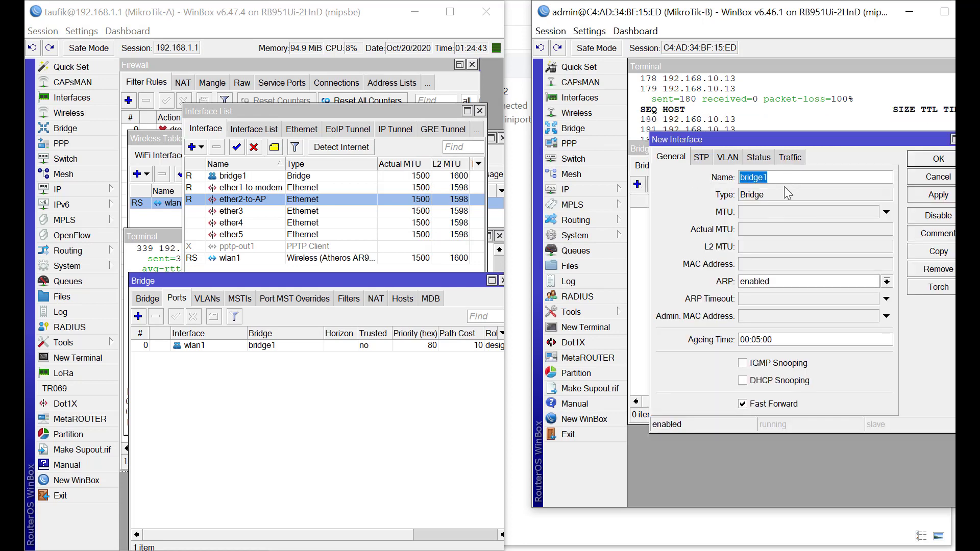
click(937, 159)
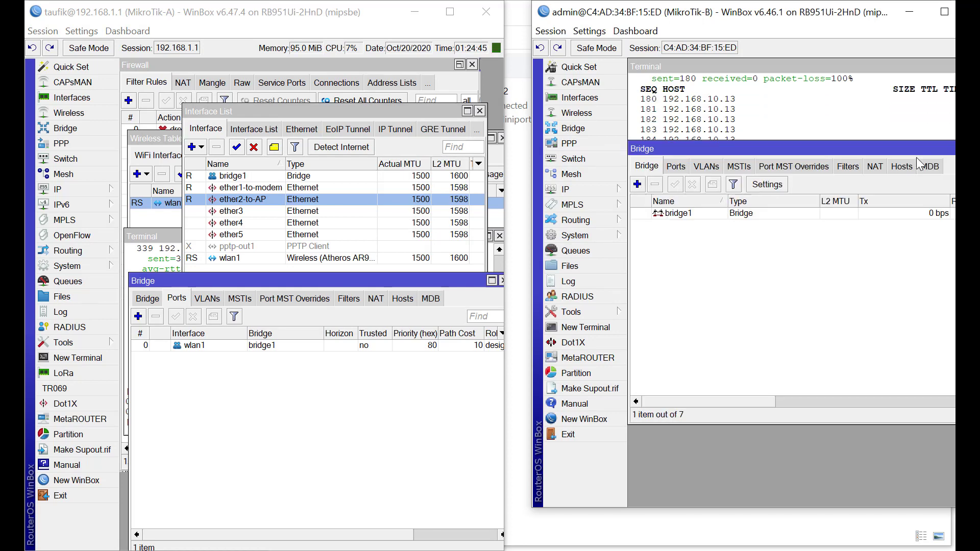
Add the wlan1 and ether2 interfaces as ports of bridge1 on MikroTik-B
click(676, 167)
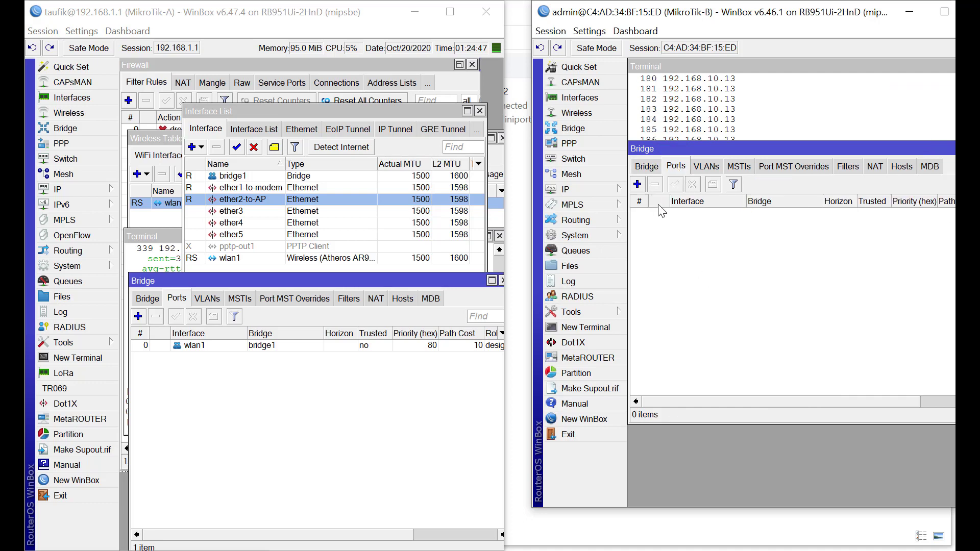
click(637, 185)
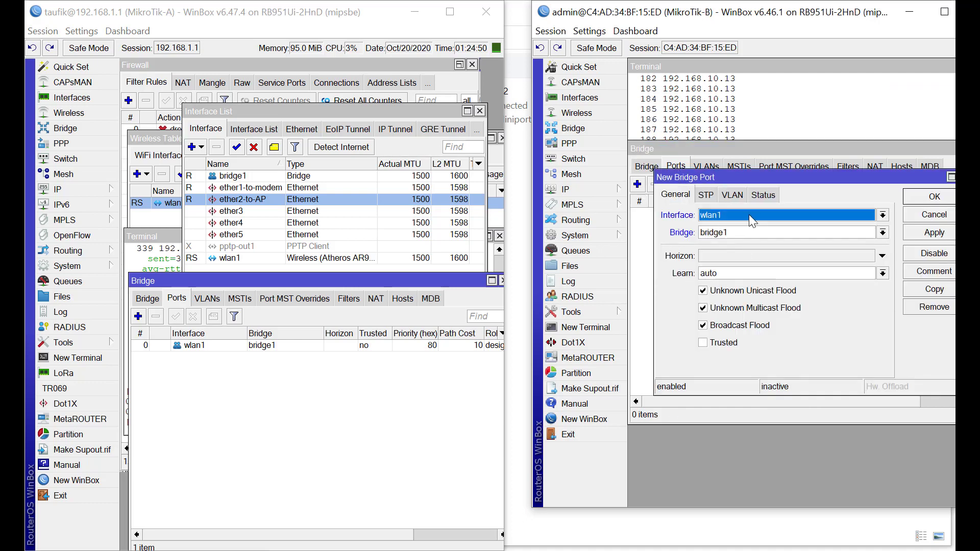
click(925, 200)
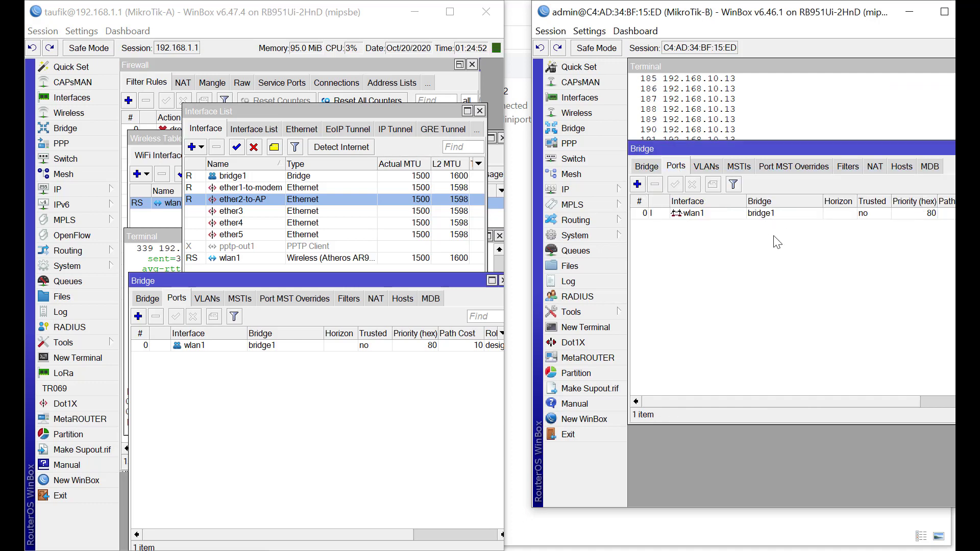
click(637, 185)
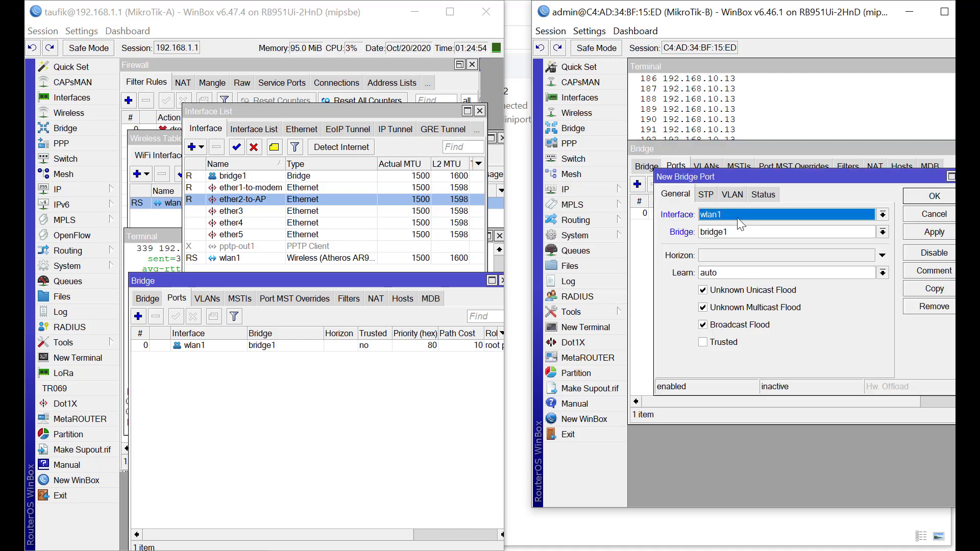
click(742, 215)
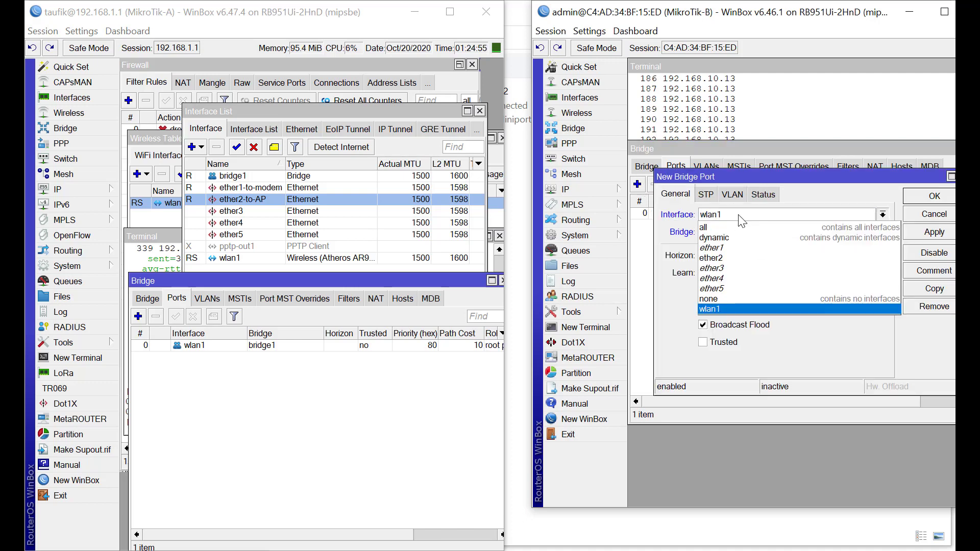
click(735, 258)
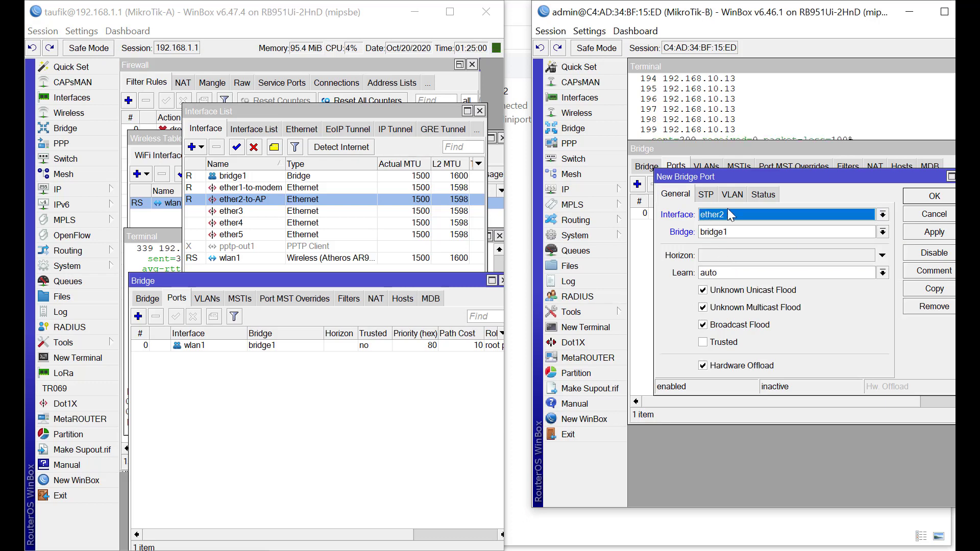
click(925, 199)
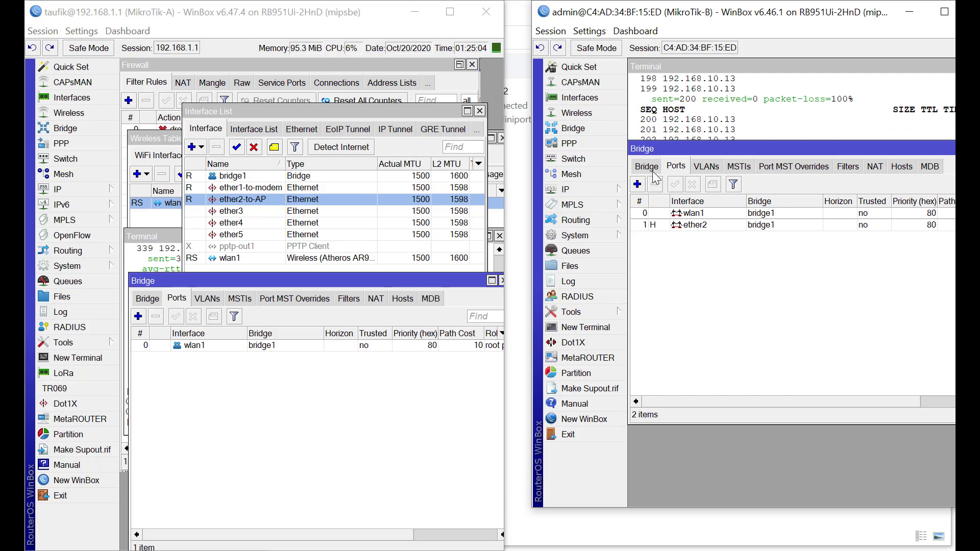
Stop the running ping on MikroTik-B, restart it to 192.168.10.13, and allow the PC to be discoverable on Network 6
mouse_move(766, 154)
mouse_down()
mouse_move(788, 246)
mouse_move(756, 400)
mouse_move(752, 155)
mouse_up()
click(763, 133)
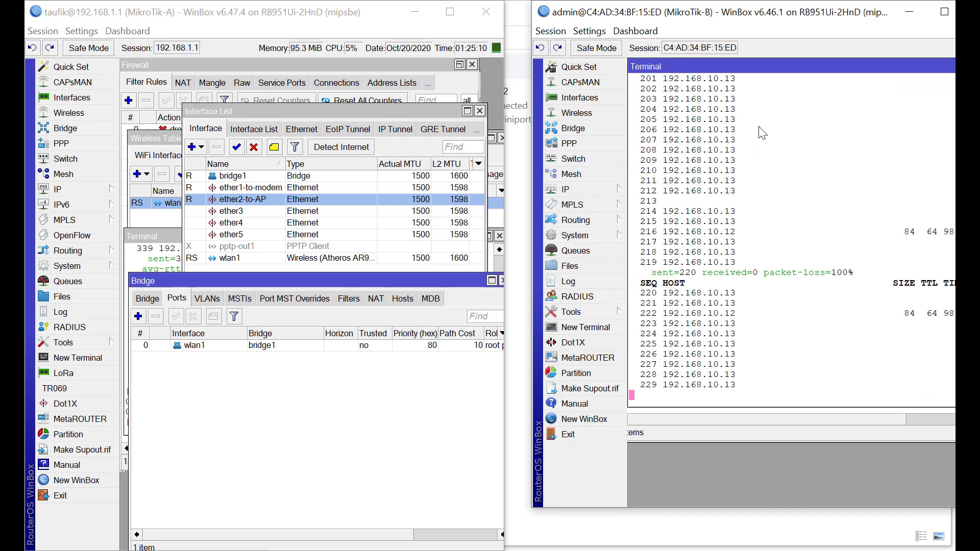
key(ctrl+c)
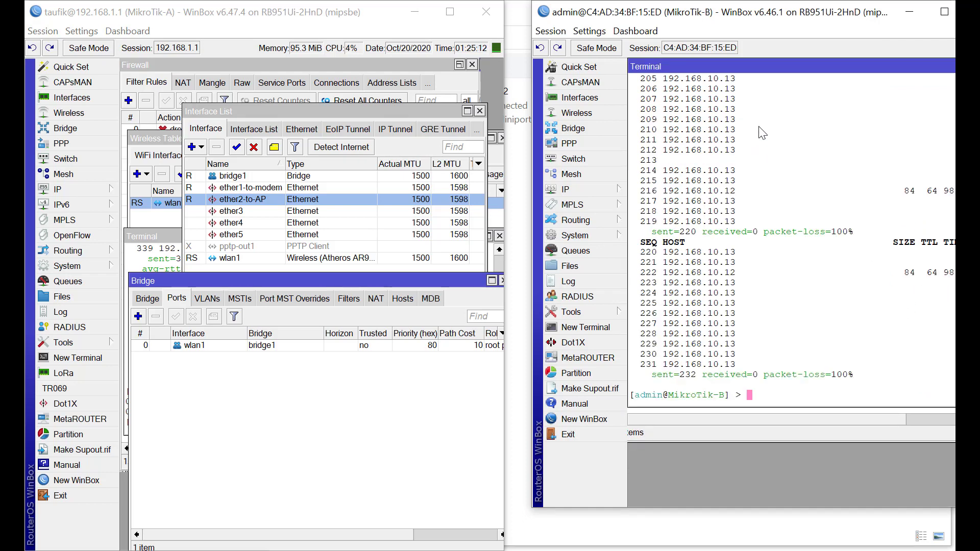
key(Up)
key(Return)
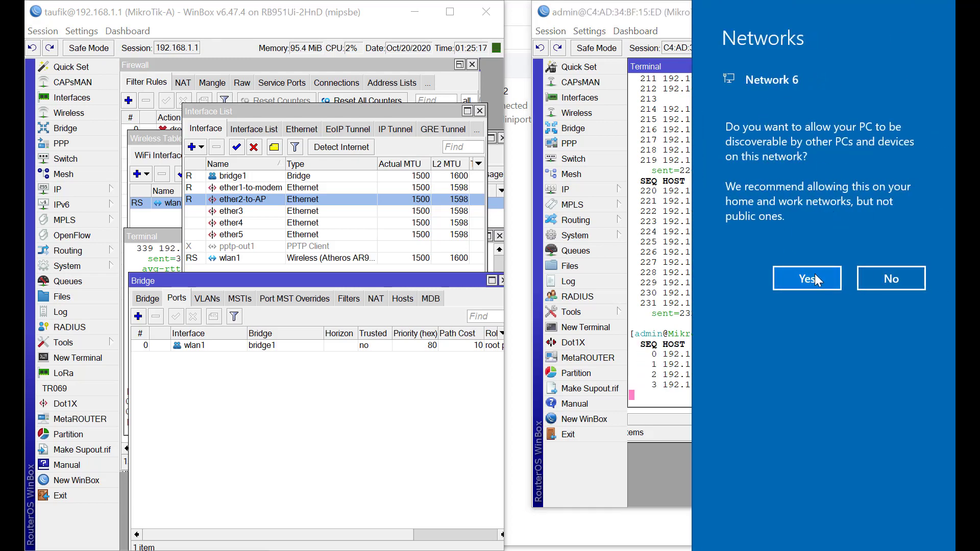
click(818, 275)
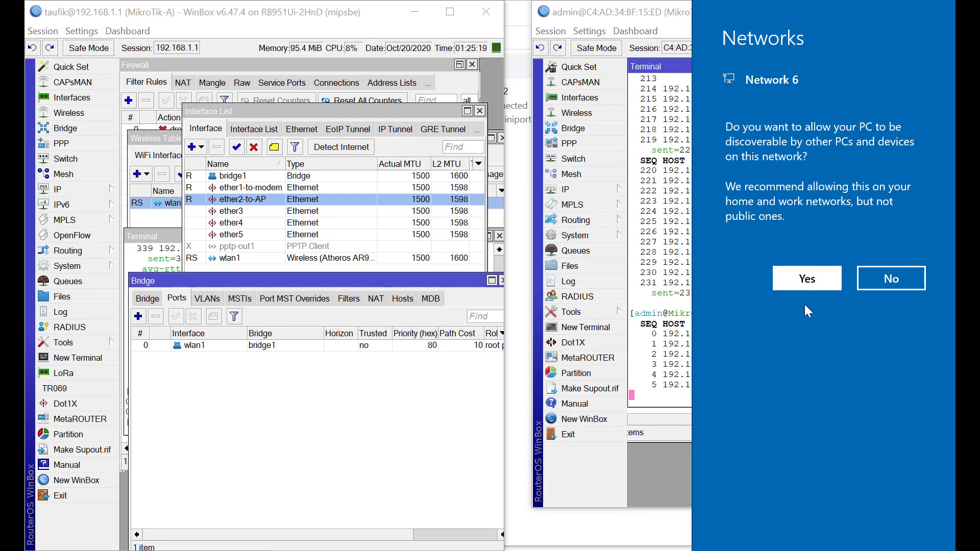
click(799, 281)
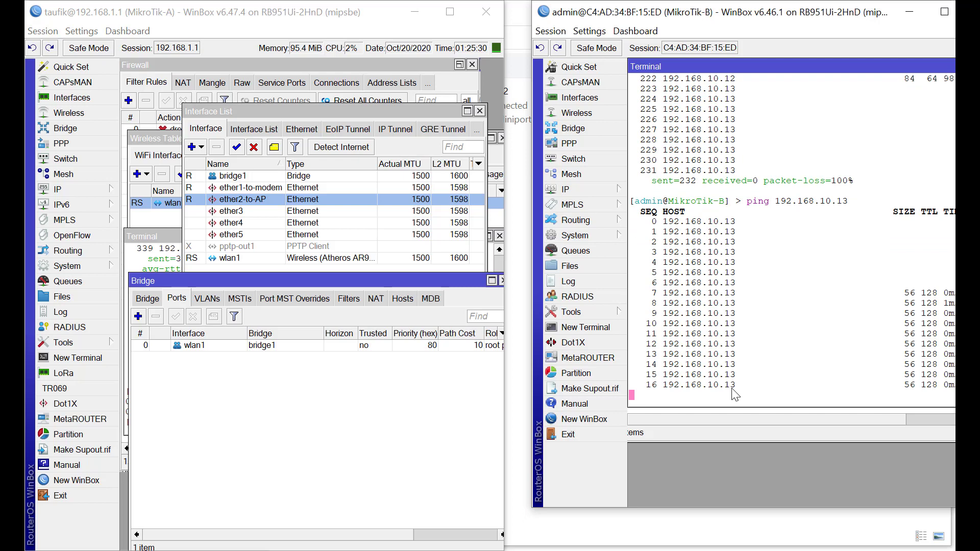
Open the IP address lists on MikroTik-B and MikroTik-A and compare the addresses assigned to their wlan1 interfaces
click(607, 190)
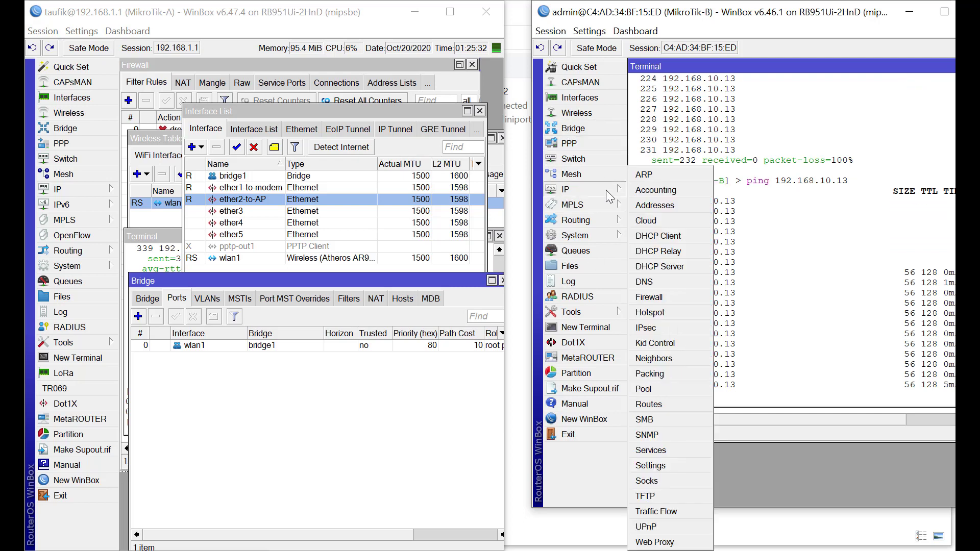
click(656, 207)
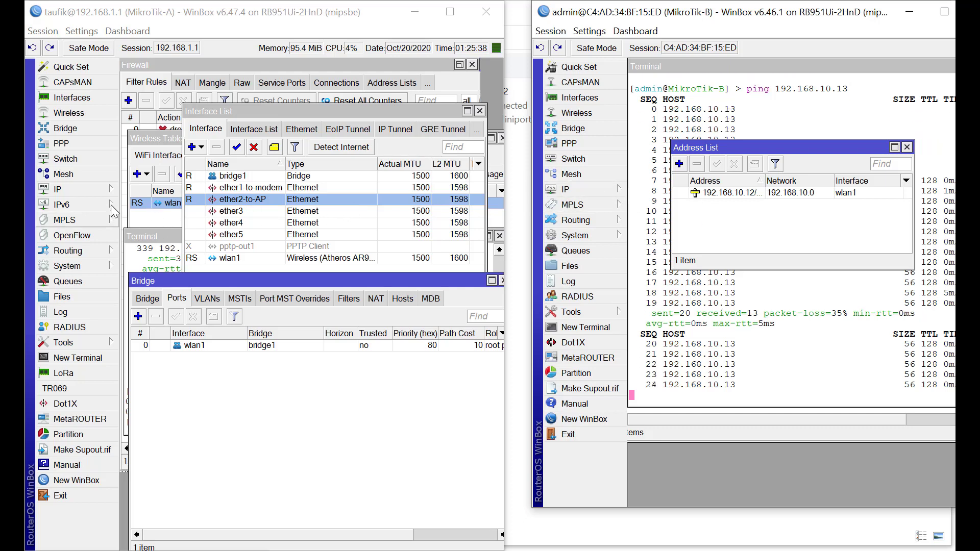
click(106, 189)
click(159, 204)
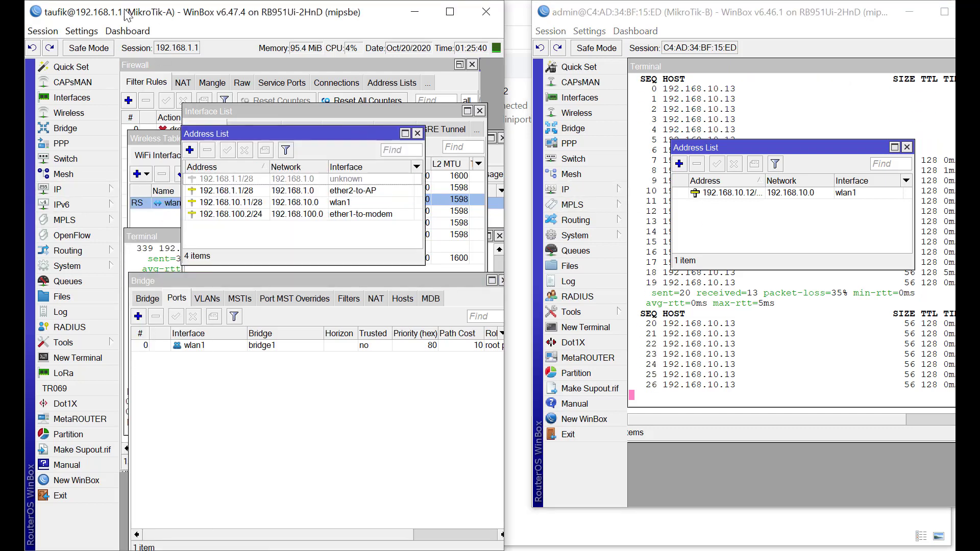
click(255, 203)
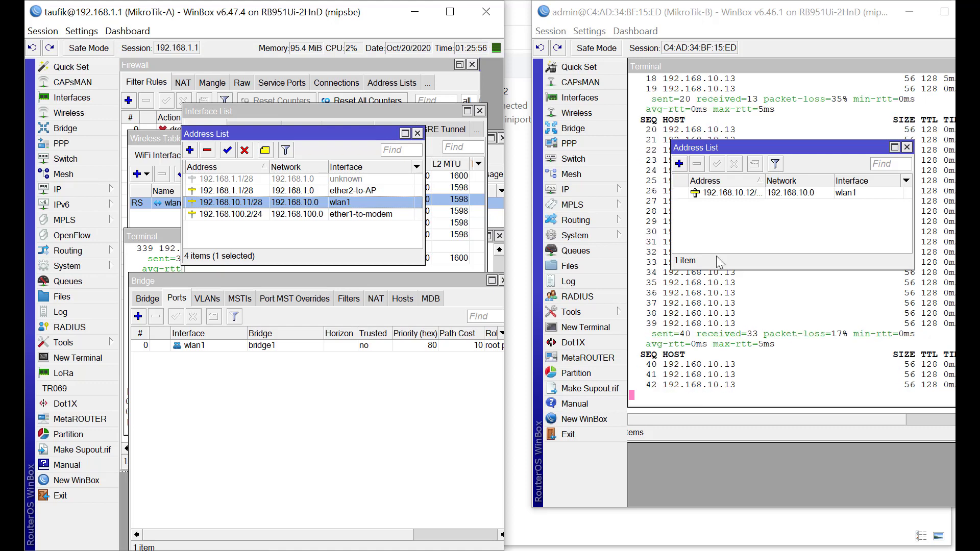
click(739, 228)
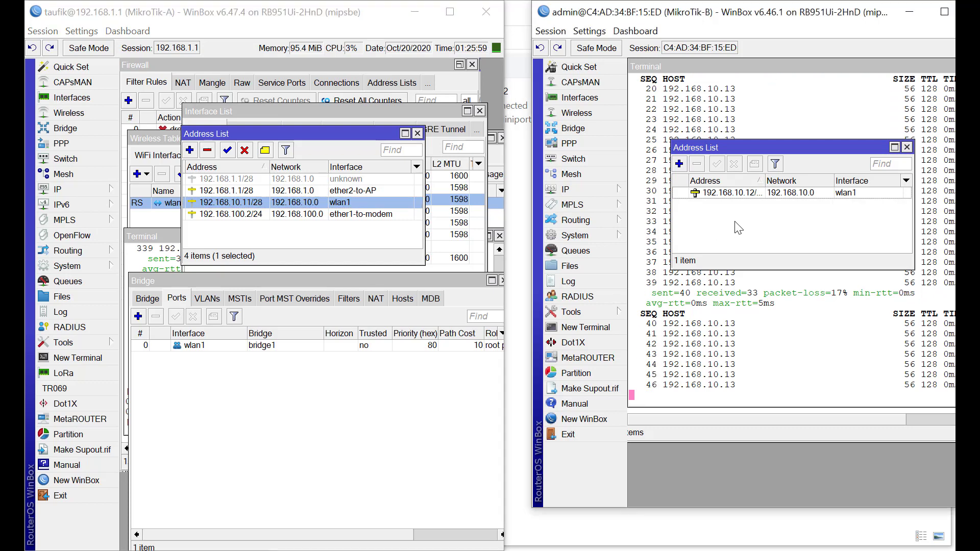
drag(720, 148, 706, 142)
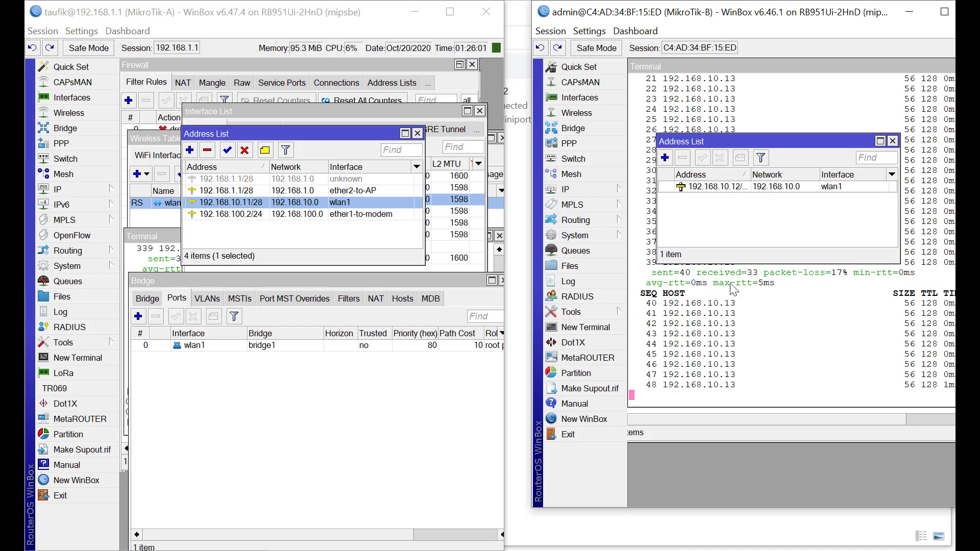
click(615, 191)
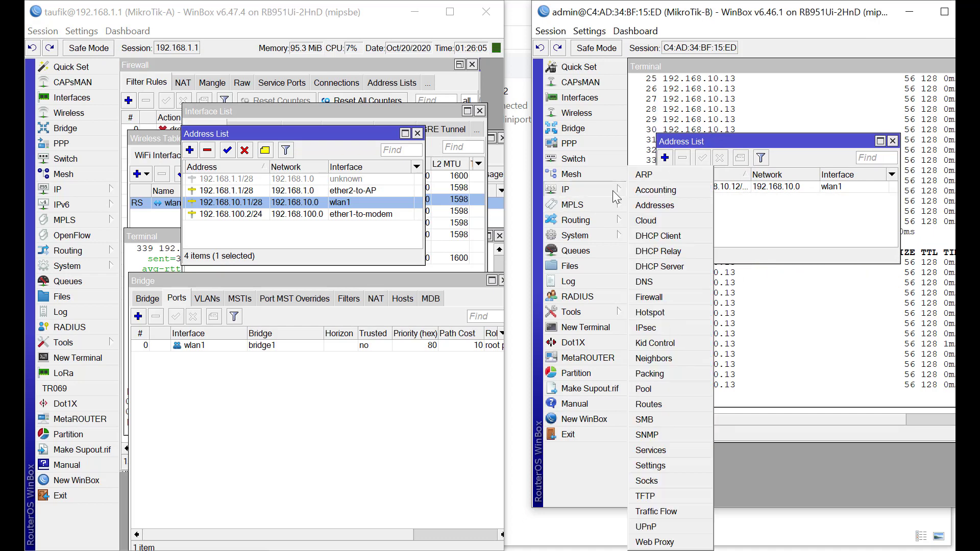
click(776, 214)
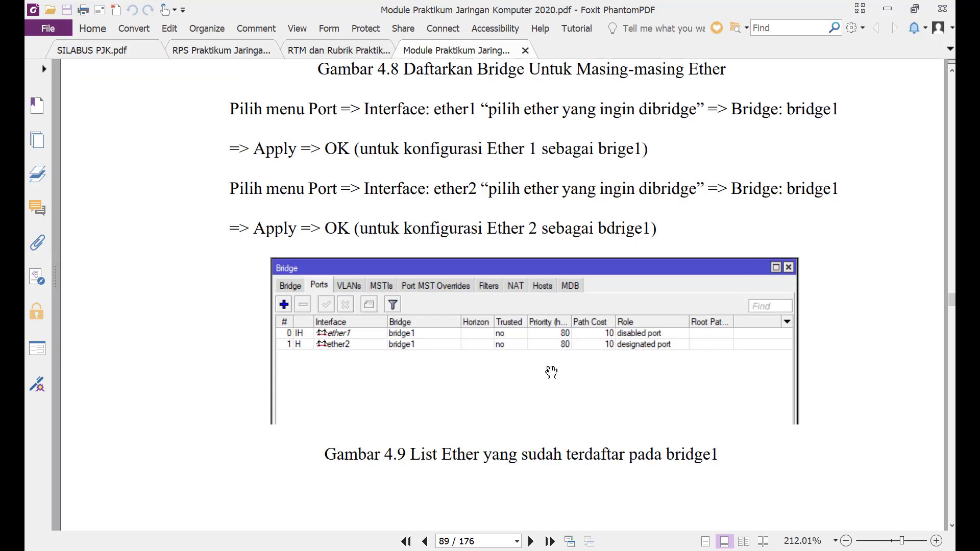
Review the module's bridge port registration instructions and its ping test for client C1
scroll(499, 365, down, 3)
scroll(498, 365, down, 10)
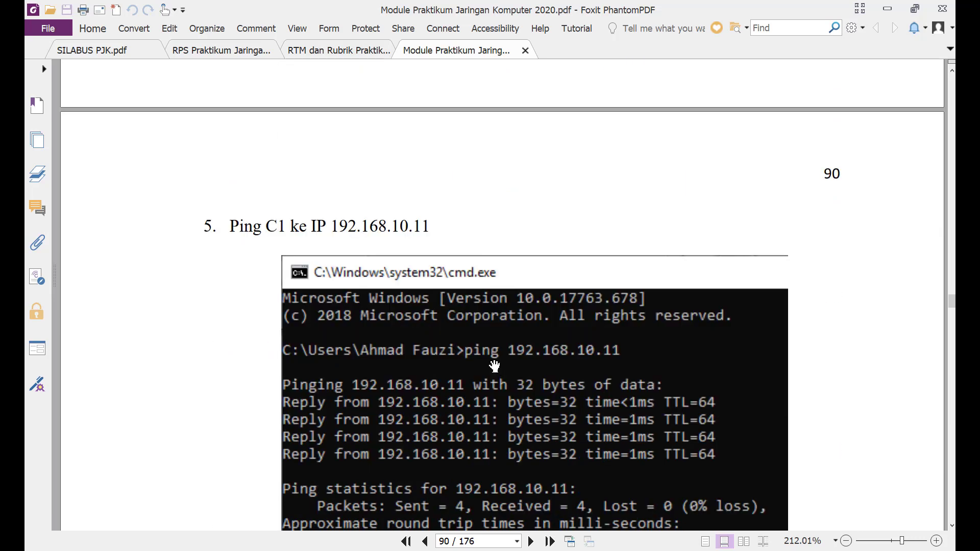
scroll(494, 366, up, 4)
scroll(492, 360, up, 15)
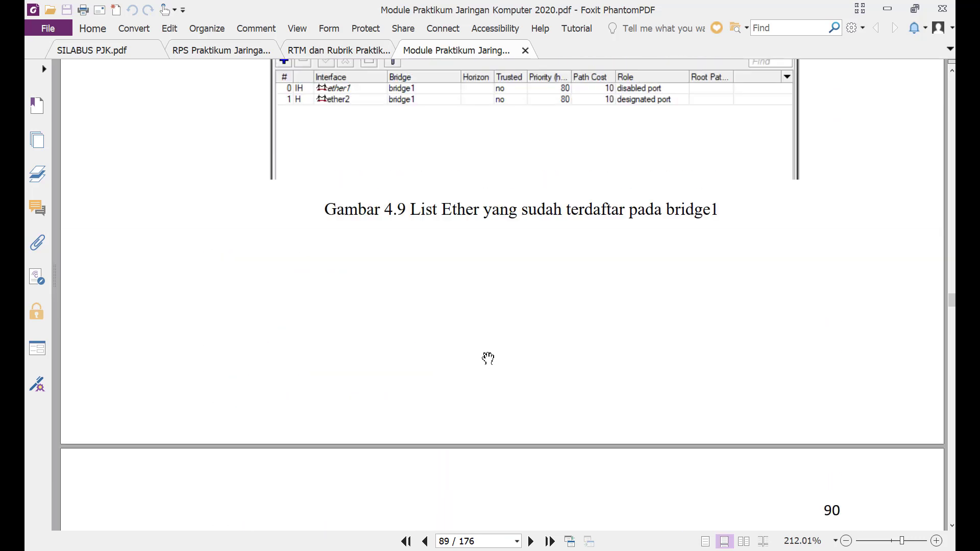
scroll(482, 352, up, 8)
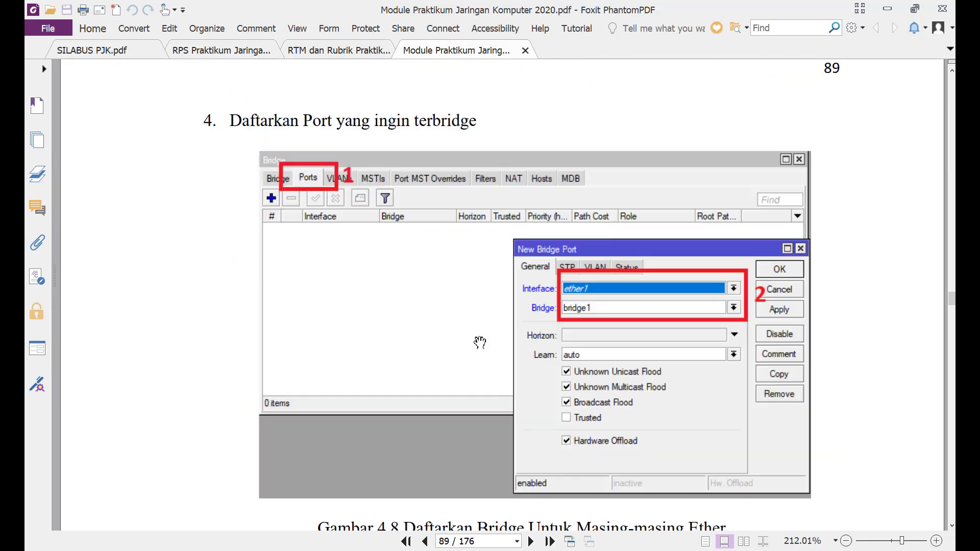
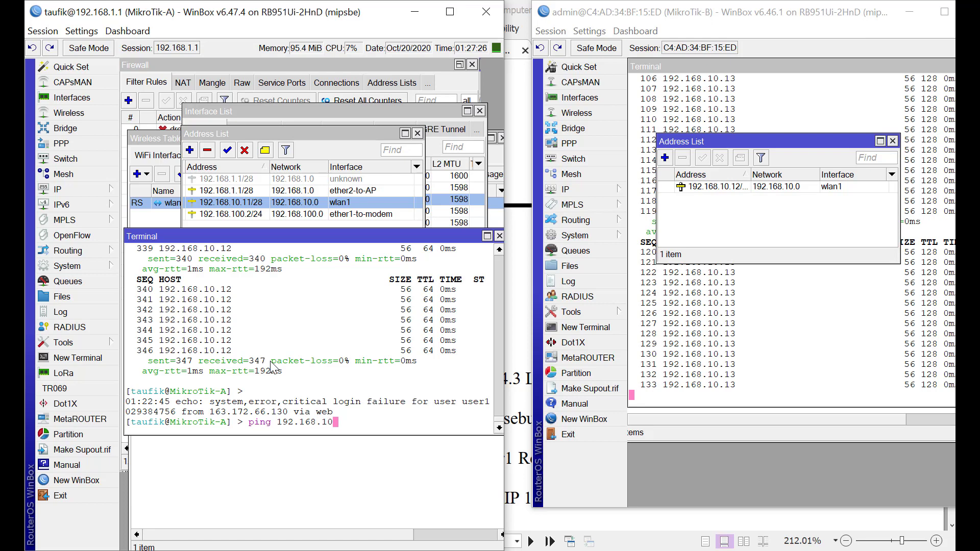
Ping 192.168.10.13 from the MikroTik-A terminal
text(.13)
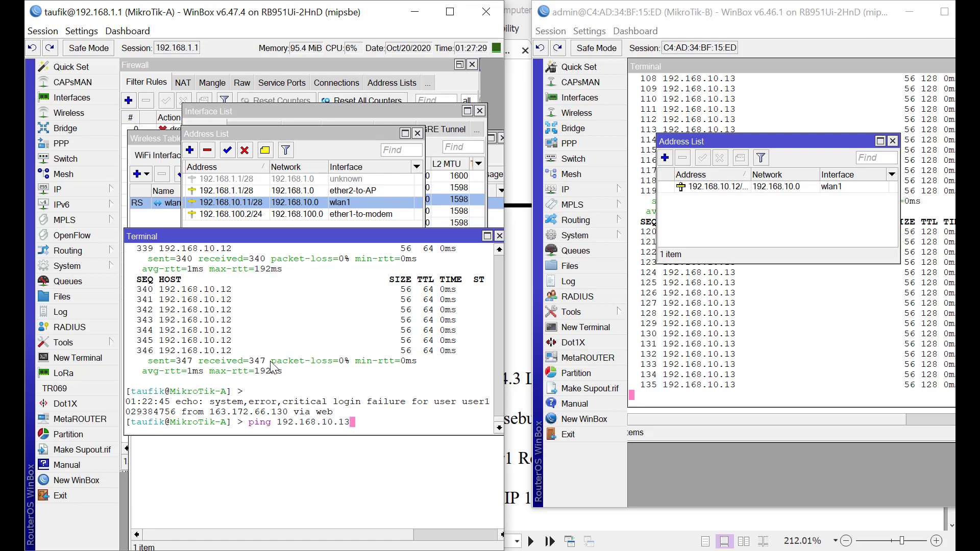
key(Return)
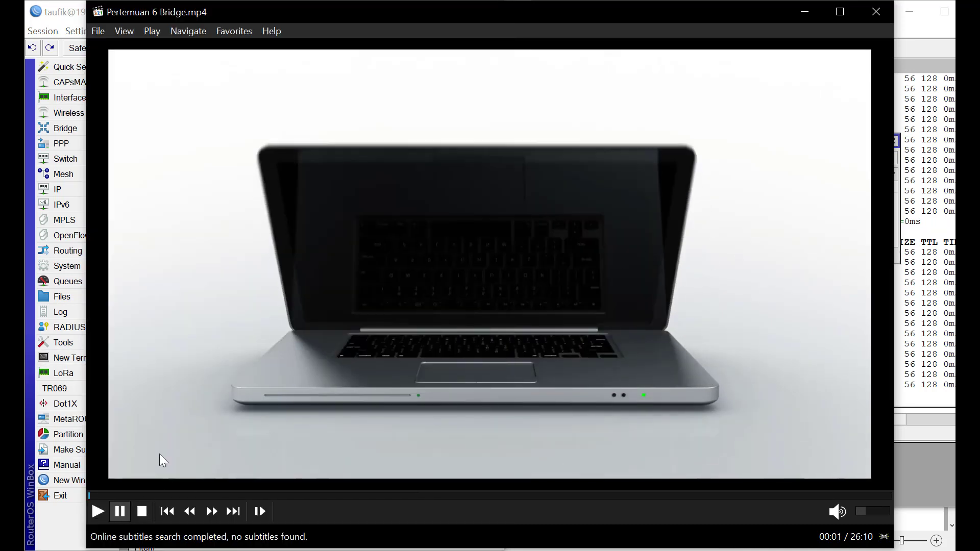
Pause the Pertemuan 6 Bridge.mp4 video and close its player
key(space)
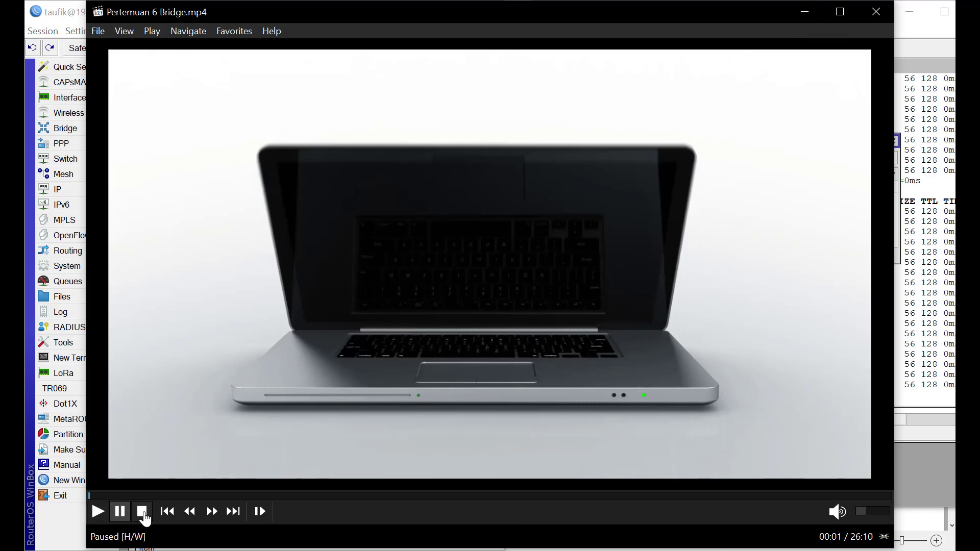
click(878, 13)
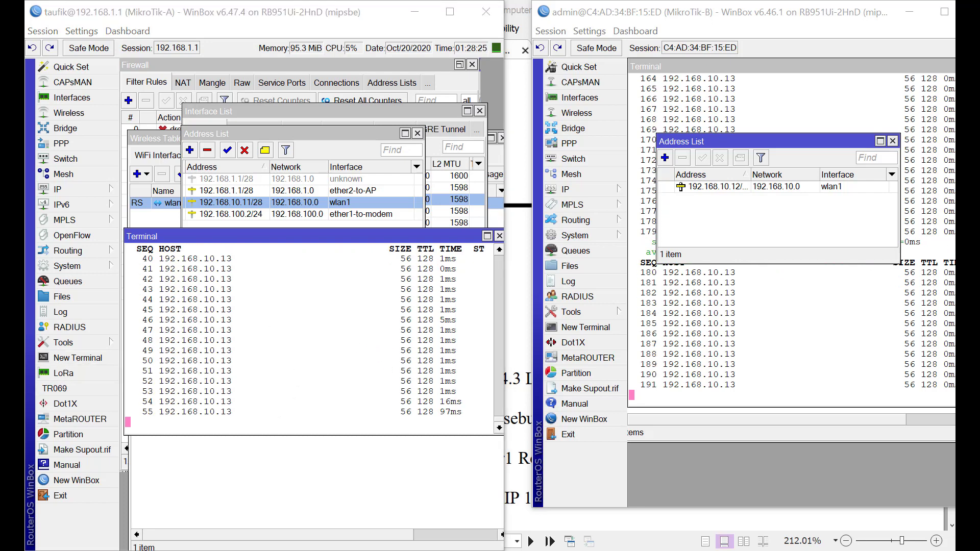
Open a Windows Command Prompt, change to the root of the C: drive and clear the screen
key(super+r)
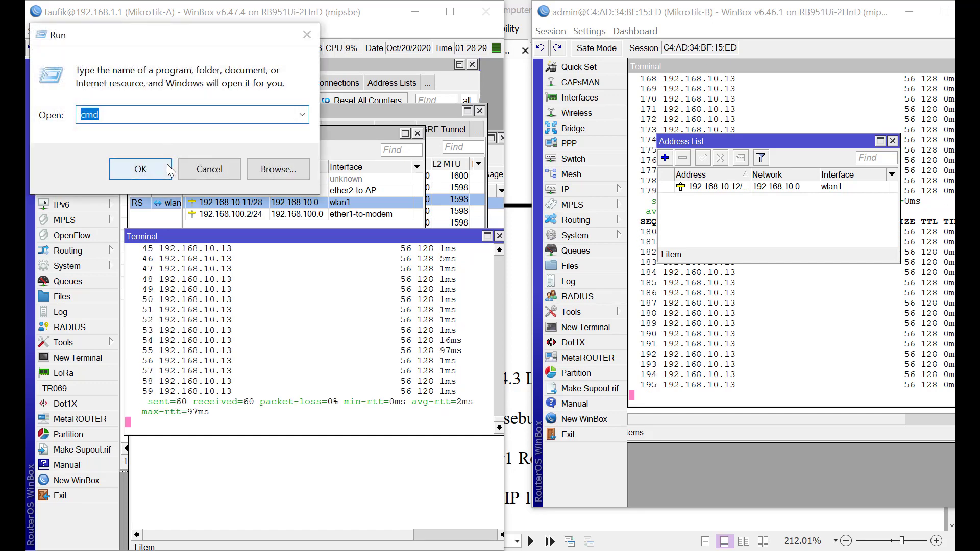
drag(174, 34, 438, 195)
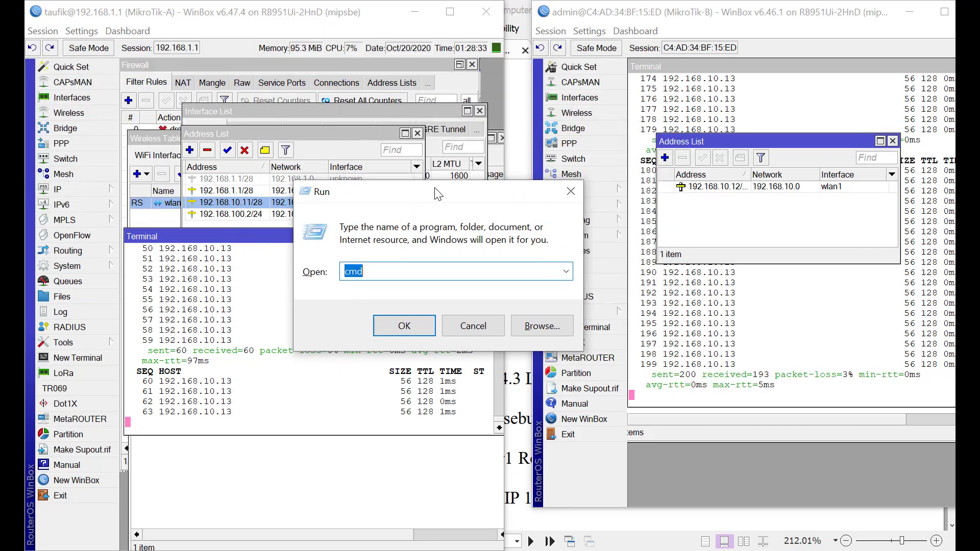
key(Return)
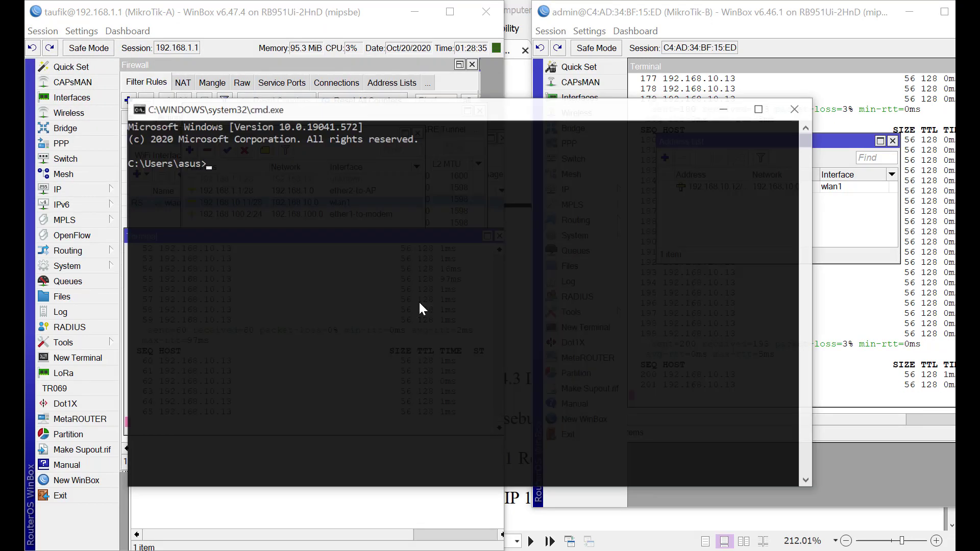
text(cd c:)
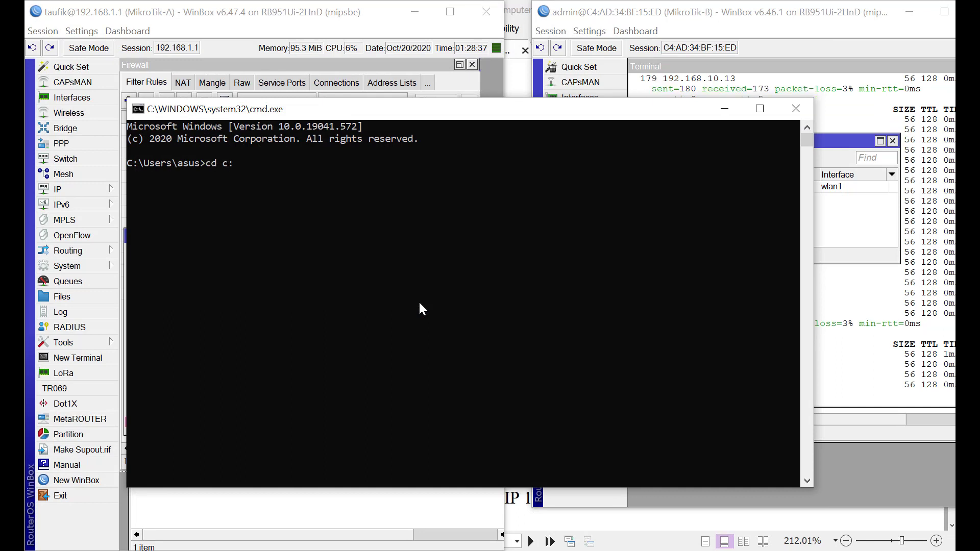
text(\)
key(Return)
text(cls)
key(Return)
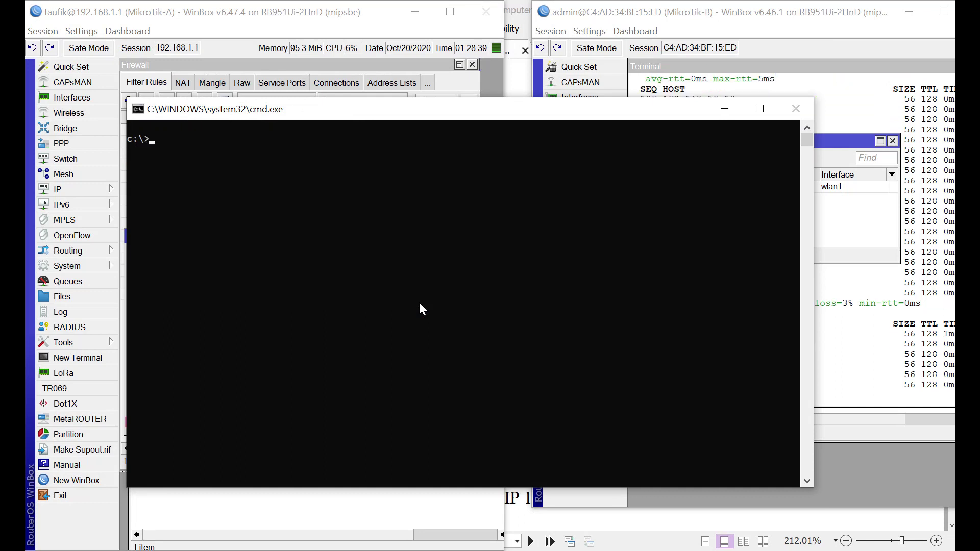
Ping 192.168.10.12 from the Windows Command Prompt
text(ping 1)
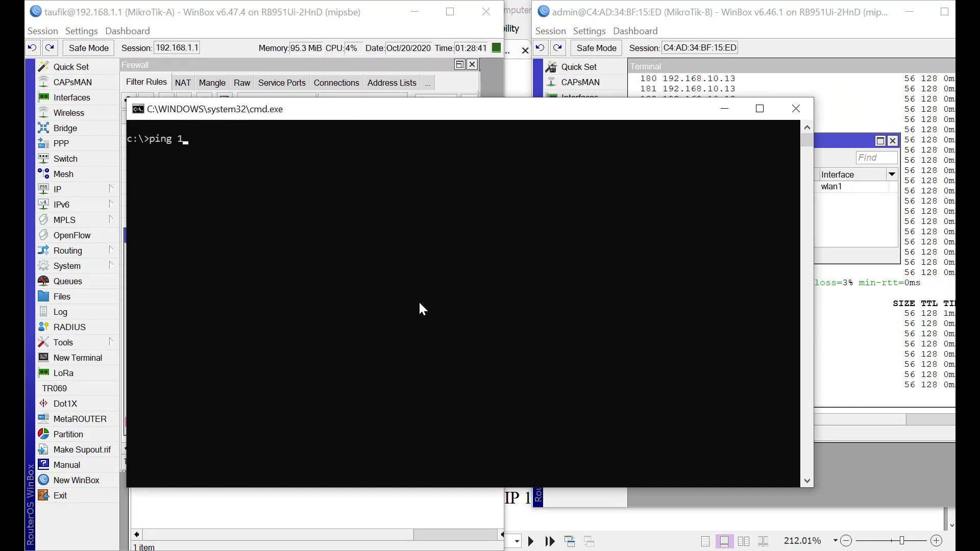
text(92.168.10)
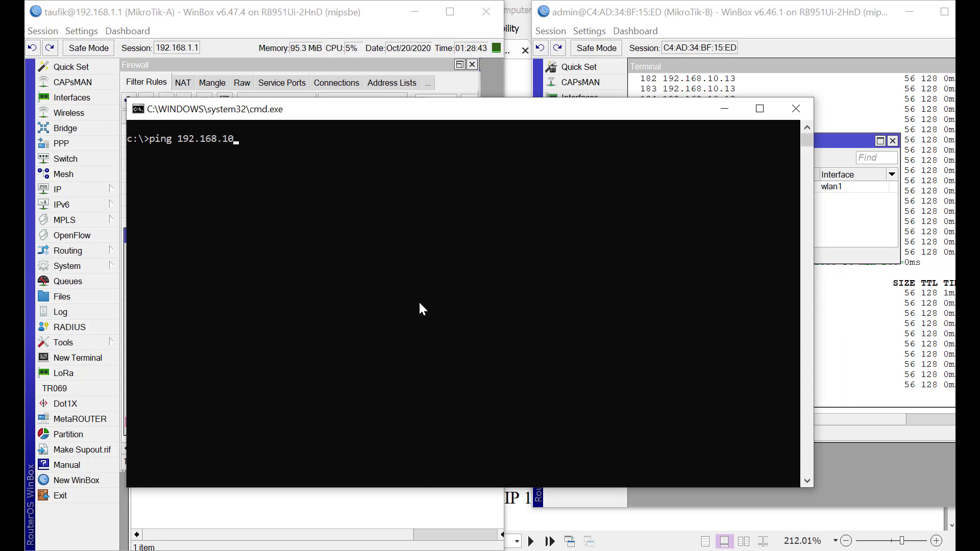
text(.12)
key(Return)
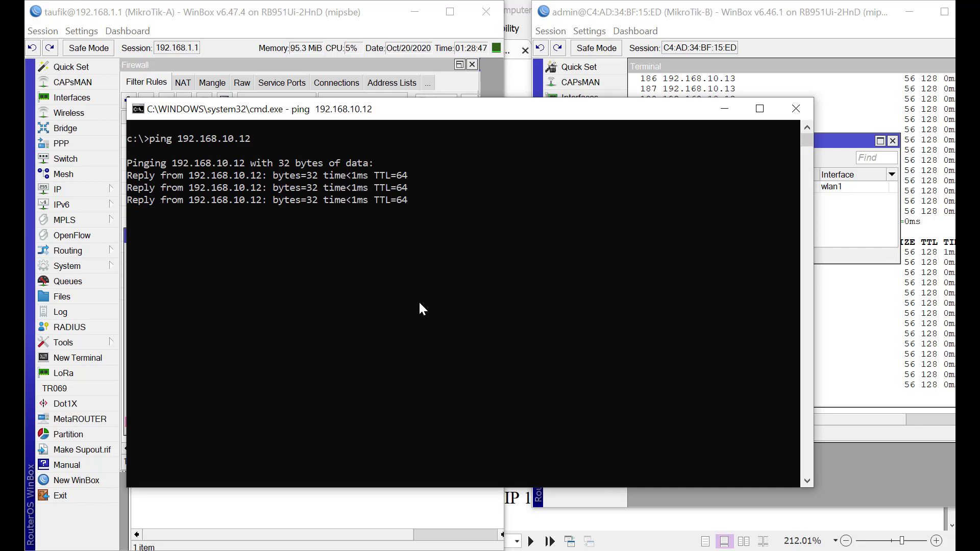
Ping 192.168.10.11 from the Command Prompt and move its window aside to uncover the MikroTik-A address list and terminal
key(Up)
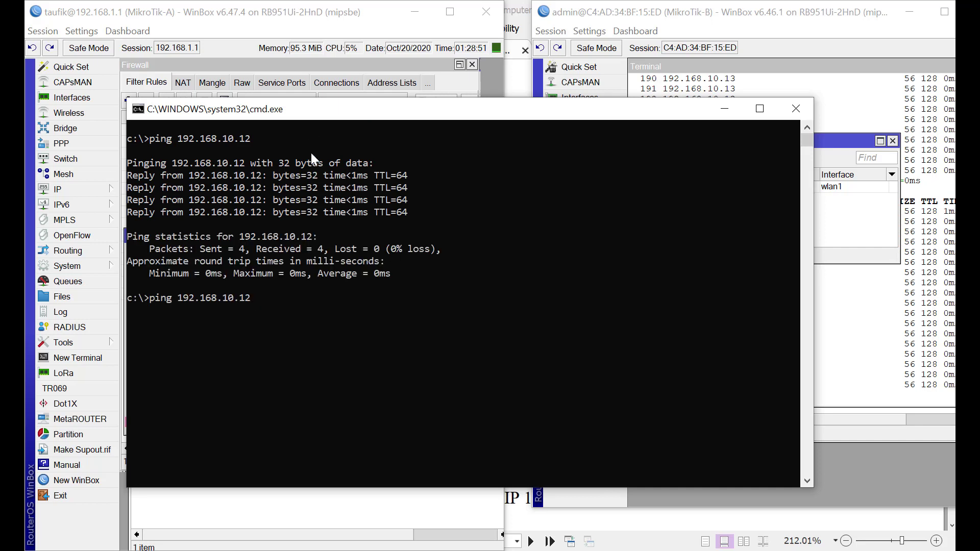
mouse_move(299, 112)
mouse_down()
mouse_move(557, 137)
mouse_move(581, 117)
mouse_move(561, 135)
mouse_up()
key(BackSpace)
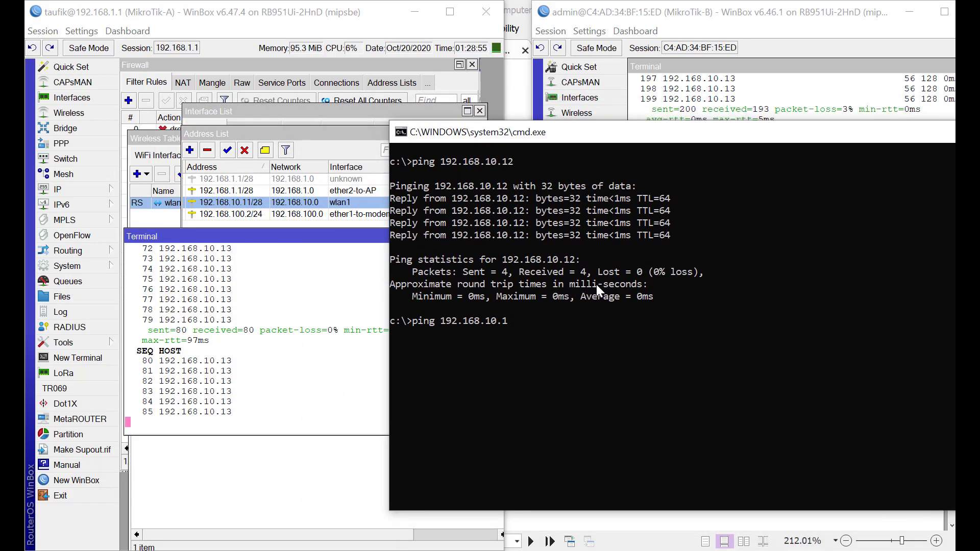
text(1)
key(Return)
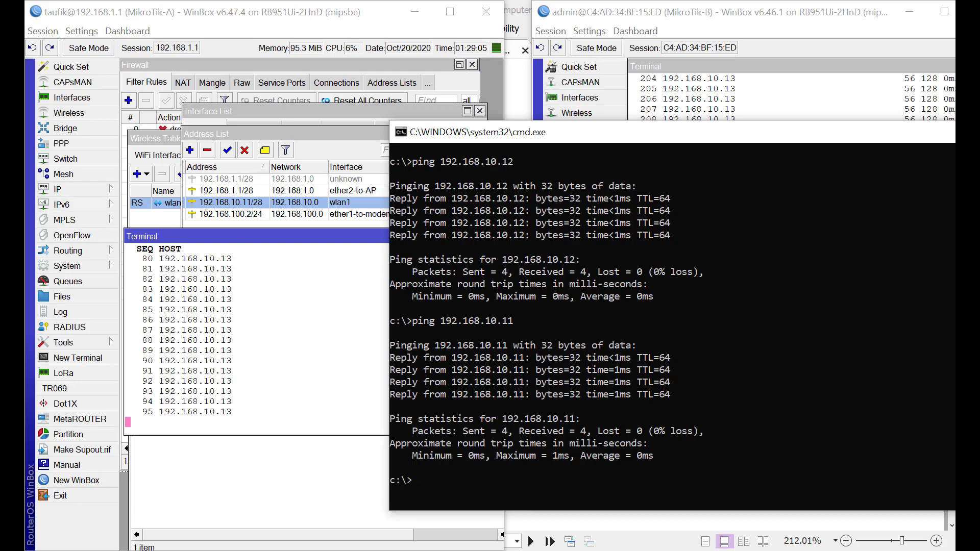
drag(424, 132, 481, 107)
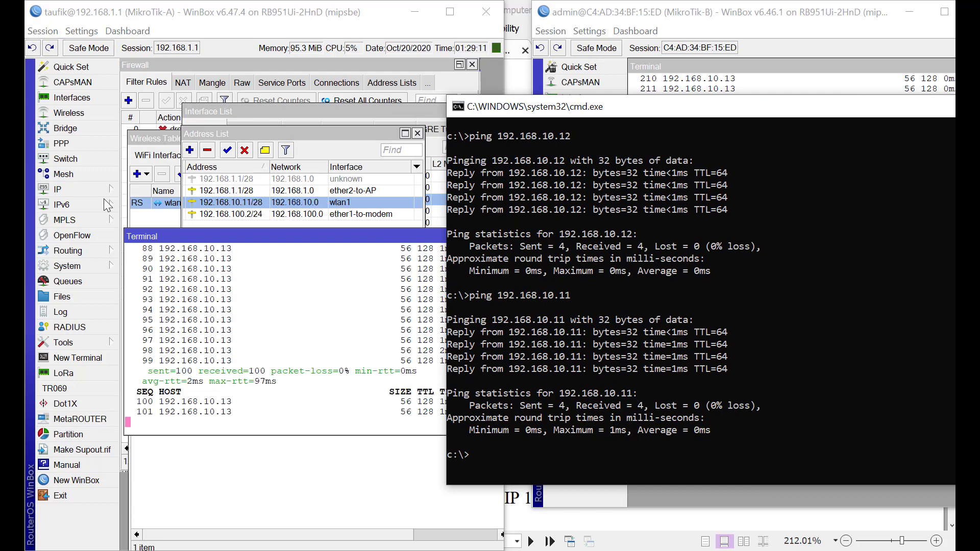
Switch to Network Connections, open the Wi-Fi adapter's connection details and minimize the main window behind them
key(alt+Tab)
click(123, 152)
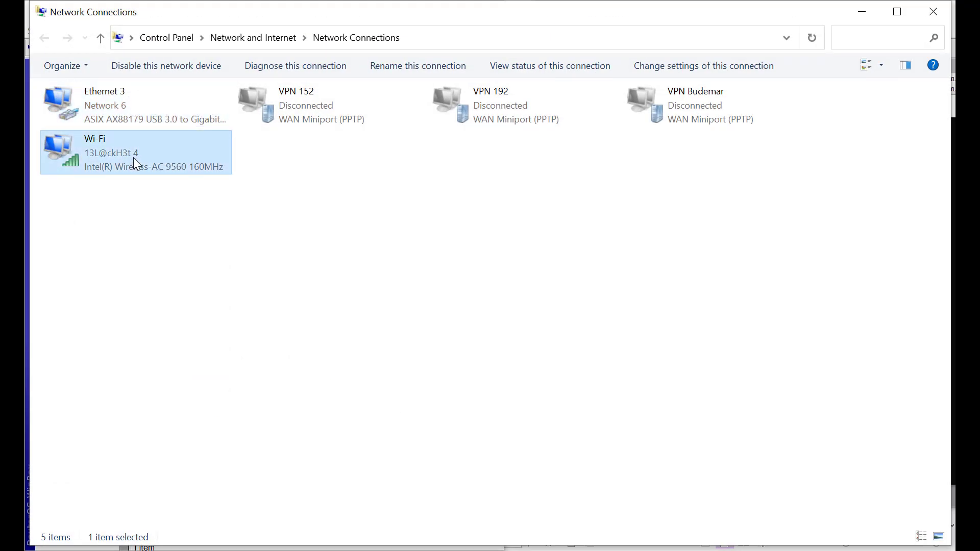
double_click(133, 157)
click(399, 286)
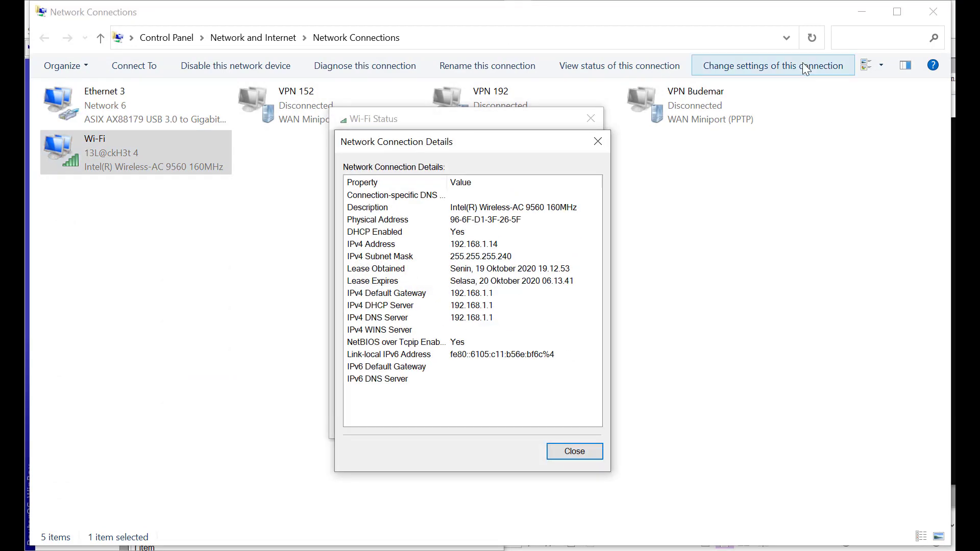
click(862, 11)
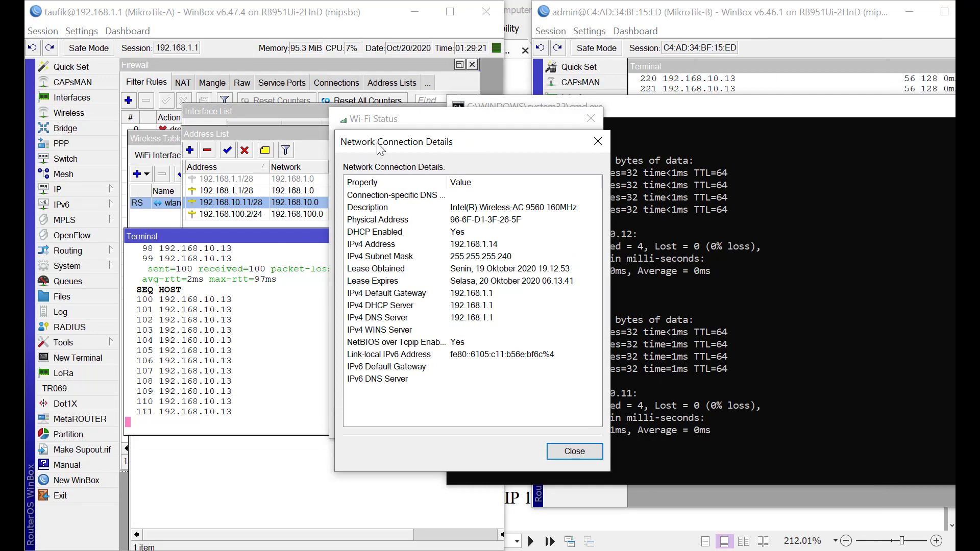
Review the Wi-Fi adapter's network connection details beside MikroTik-A's address list, and close the Wi-Fi status windows
drag(381, 148, 392, 140)
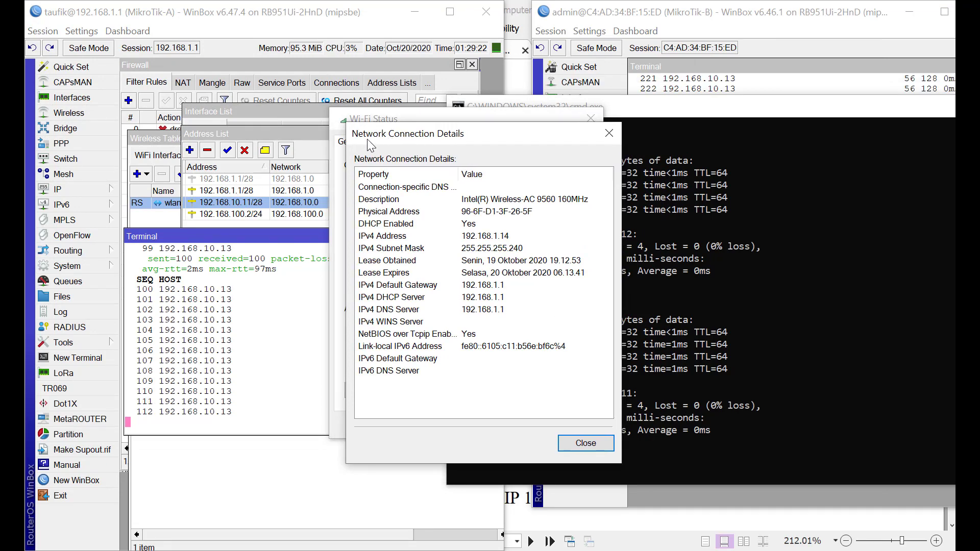
click(604, 133)
drag(522, 121, 622, 88)
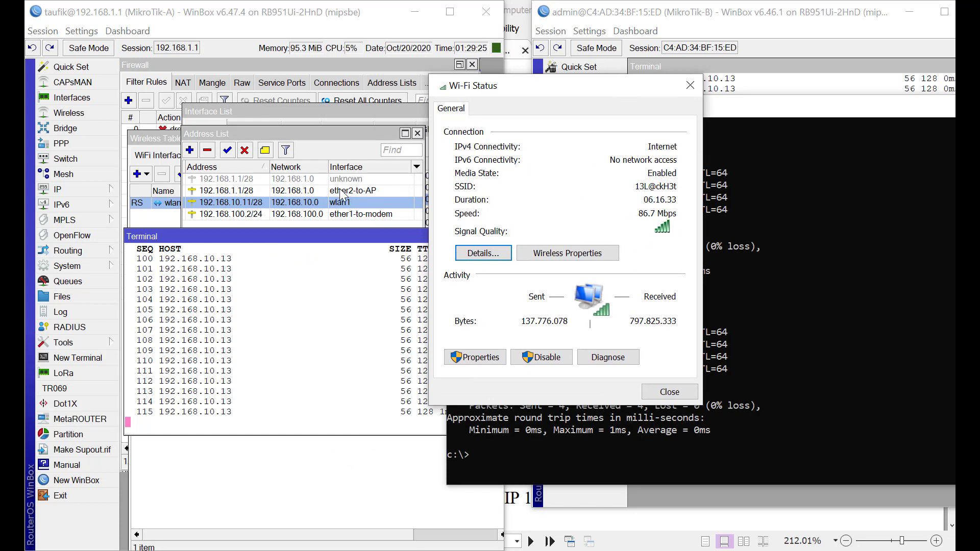
click(485, 254)
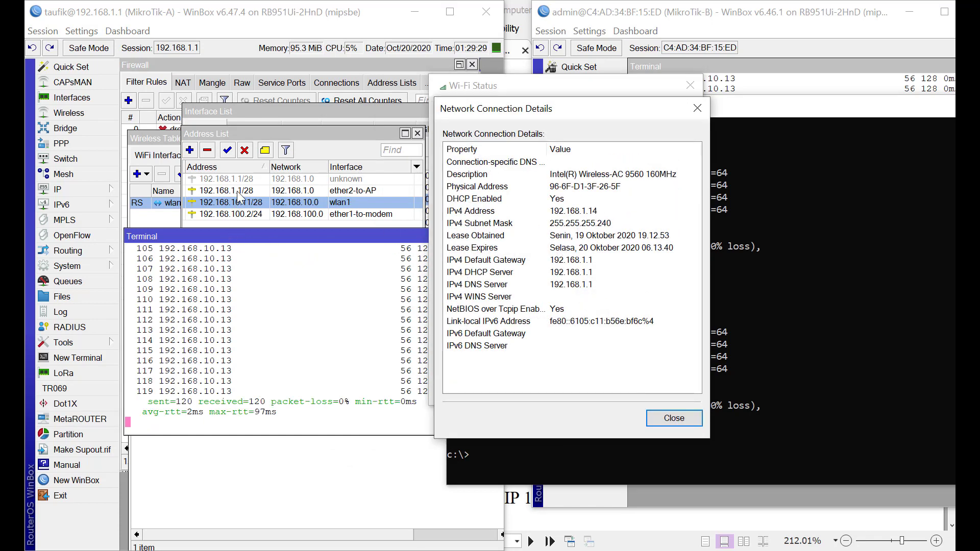
mouse_move(238, 195)
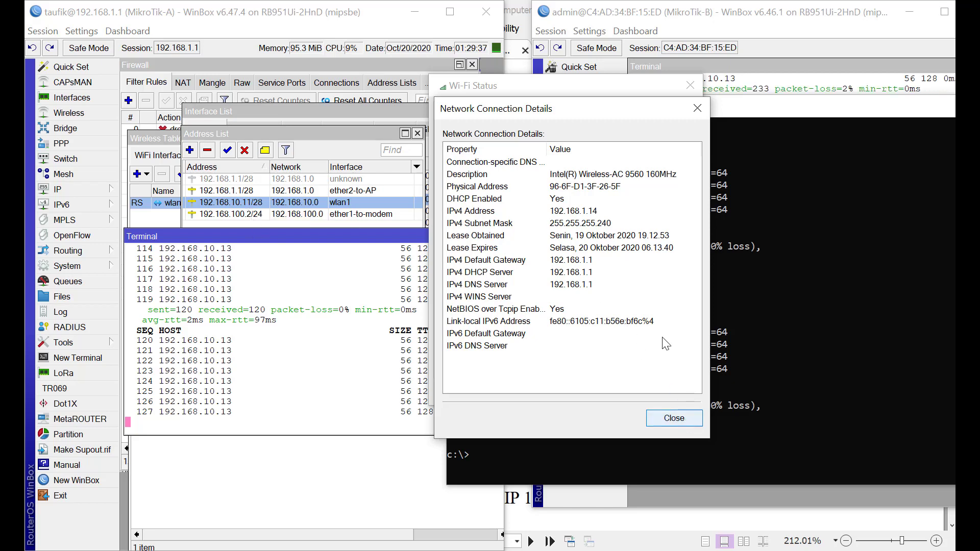
click(668, 419)
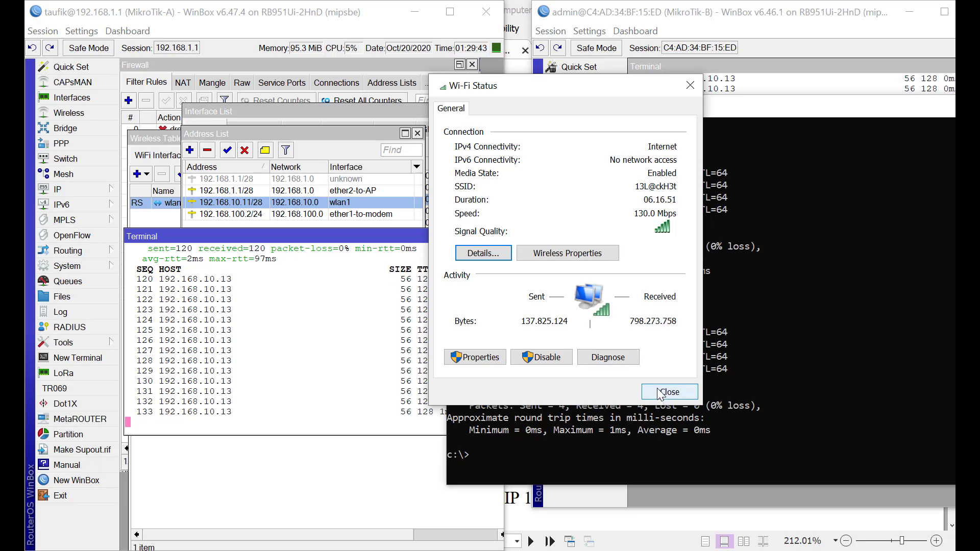
click(657, 388)
Review the ping output for 192.168.10.12 and 192.168.10.11 in the command prompt, and minimize its window
click(515, 204)
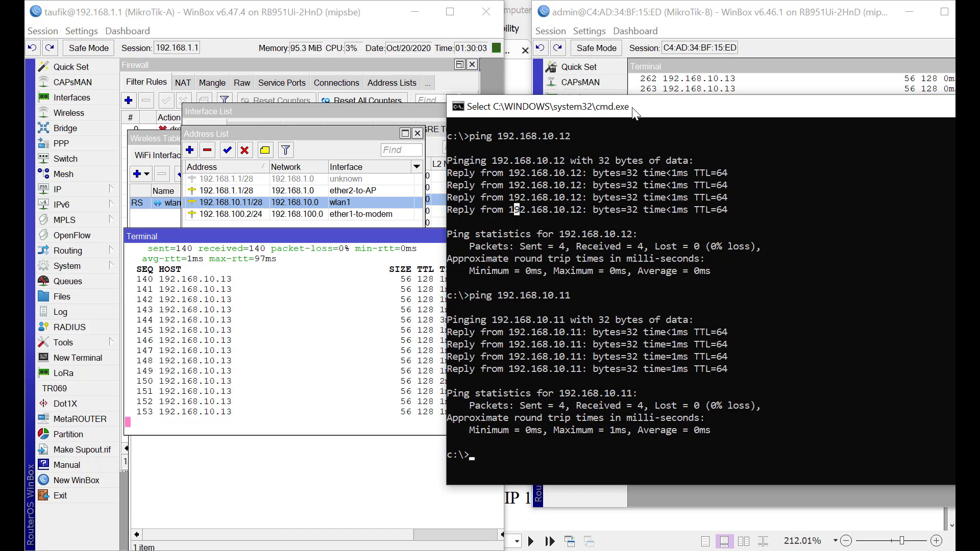
drag(670, 110, 381, 147)
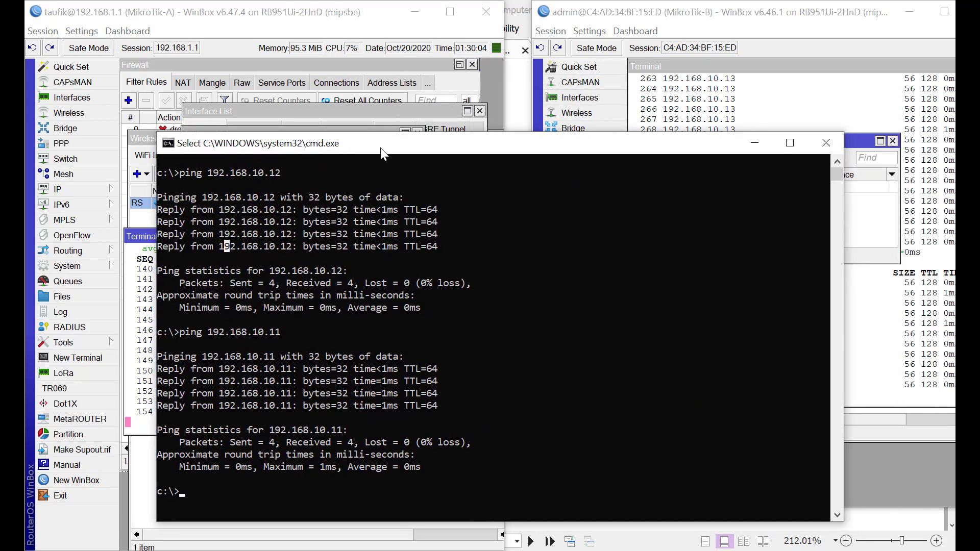
click(754, 143)
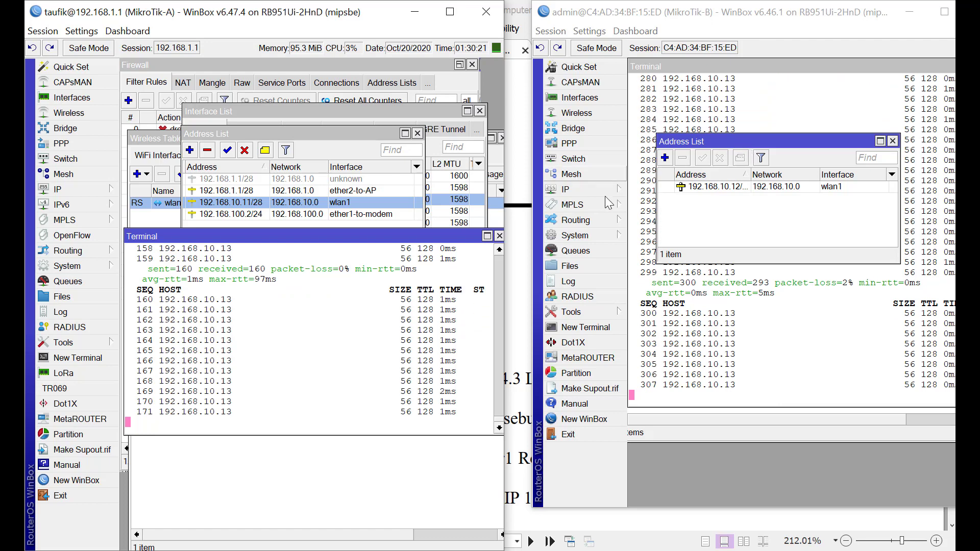
Display the bridge port lists of MikroTik-B and MikroTik-A for comparison, placing MikroTik-A's list below its ping output
click(575, 129)
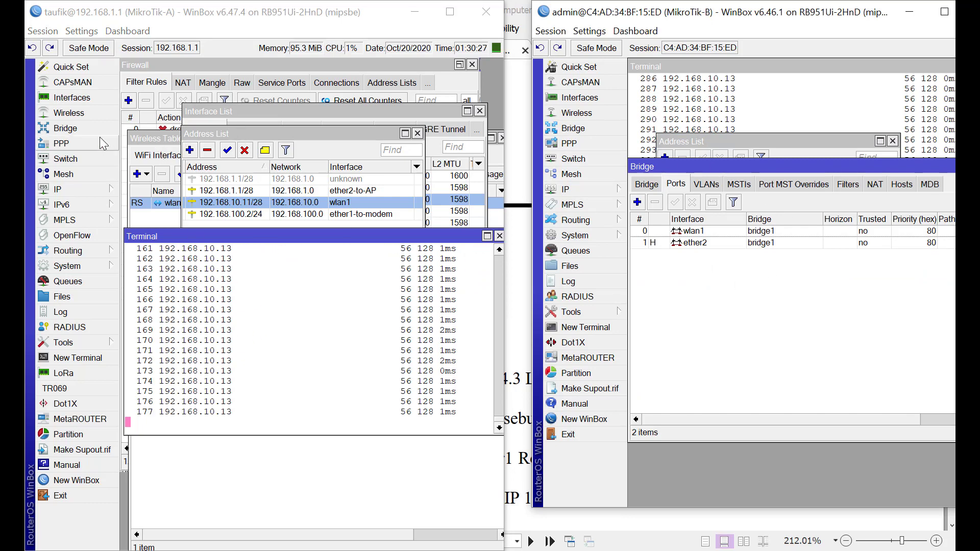
click(65, 129)
drag(285, 281, 289, 368)
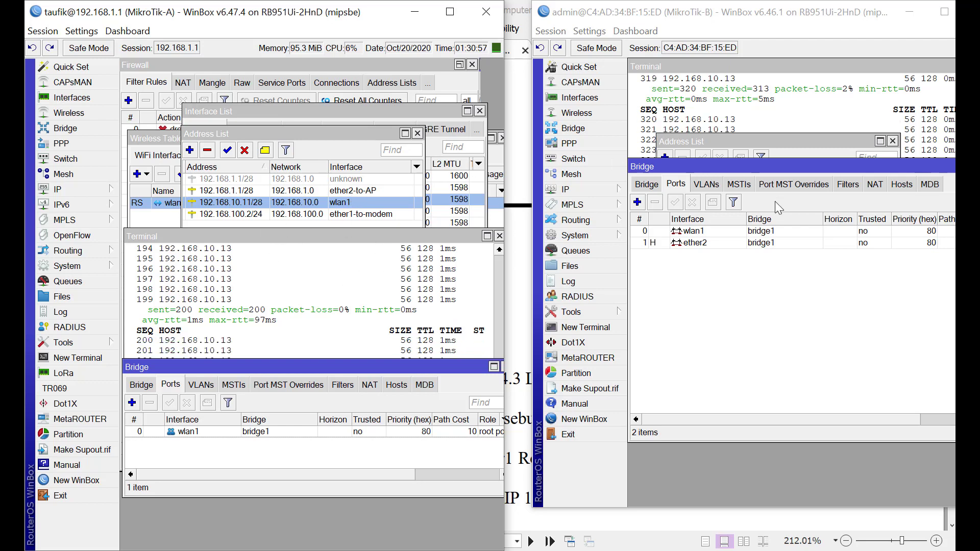
click(775, 207)
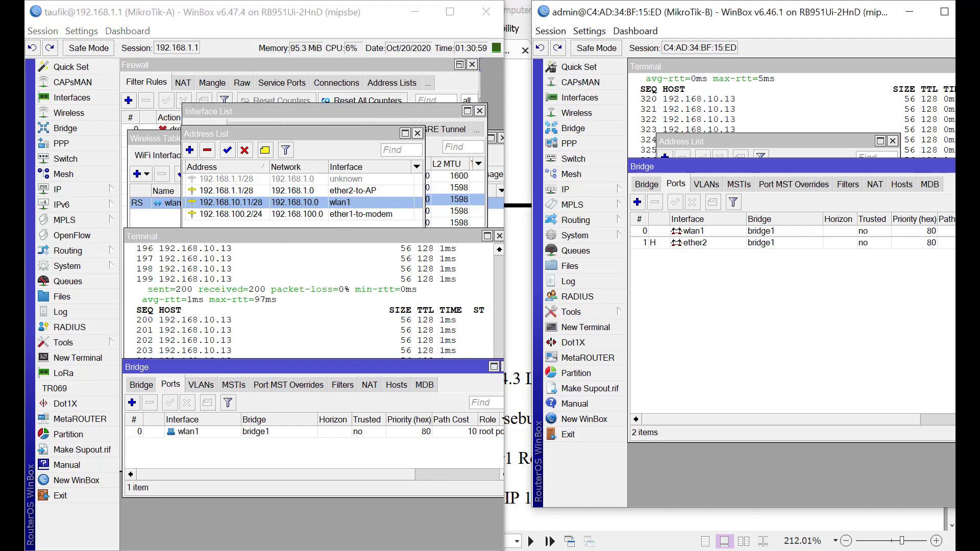
Switch to the lab module in Foxit PhantomPDF and read the bridging exercise from page 86 through its conclusion on page 94
key(alt+Tab)
scroll(414, 291, down, 6)
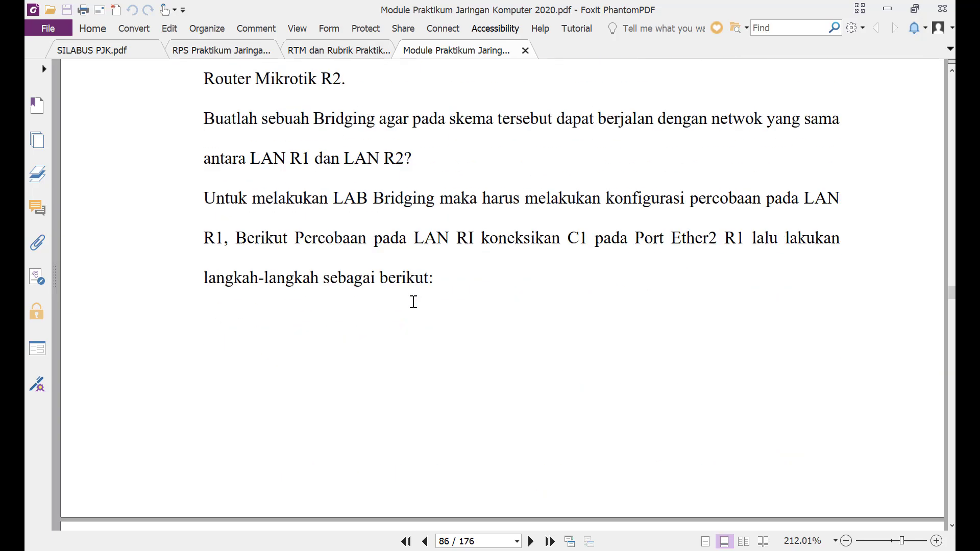
scroll(414, 302, down, 10)
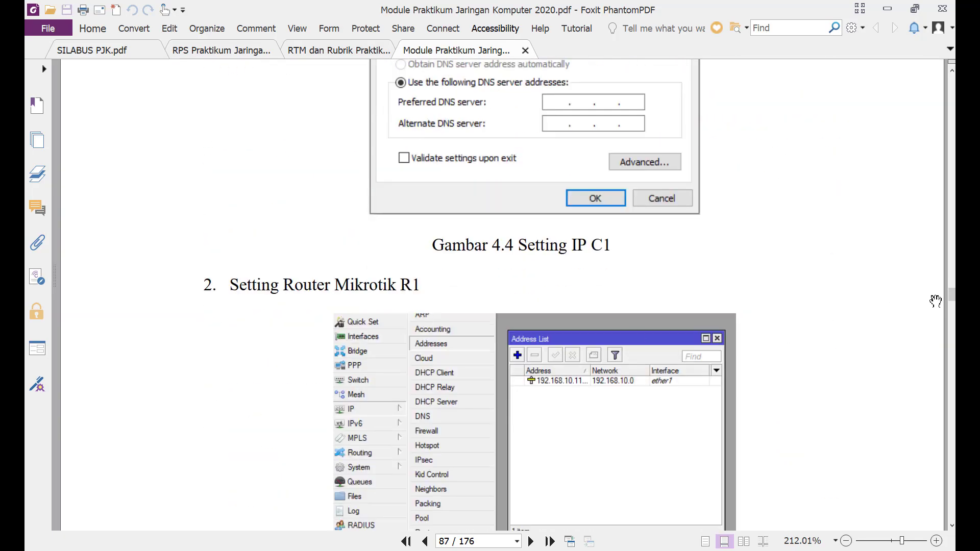
scroll(664, 313, down, 15)
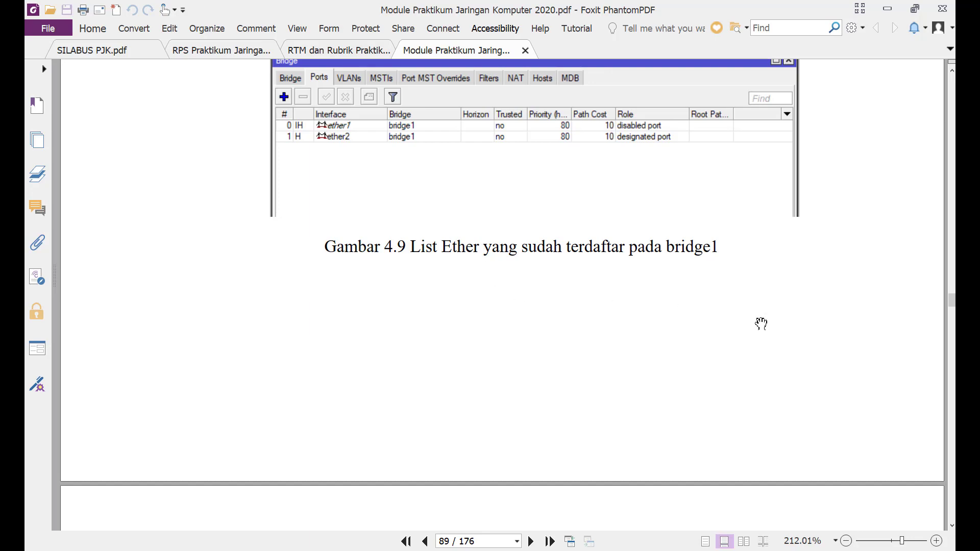
scroll(742, 333, down, 10)
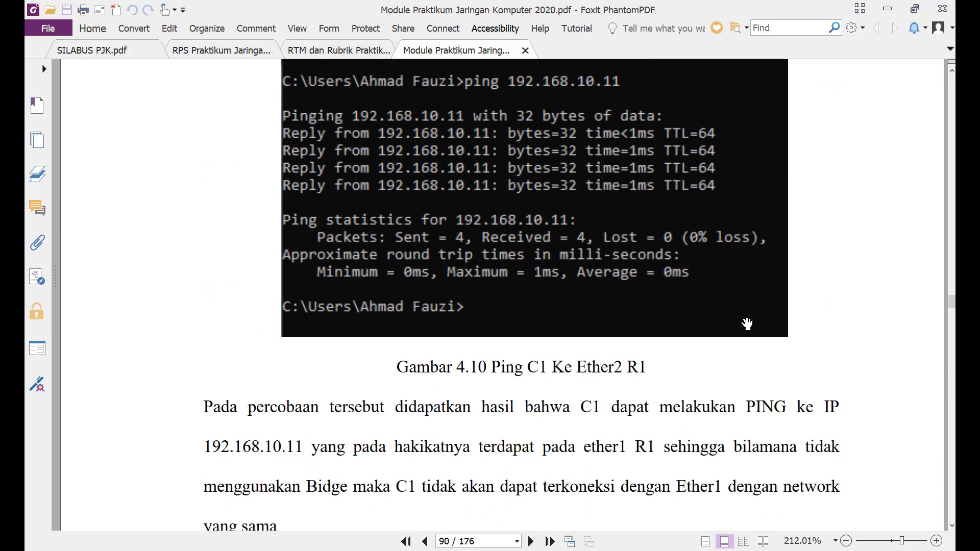
scroll(747, 325, down, 15)
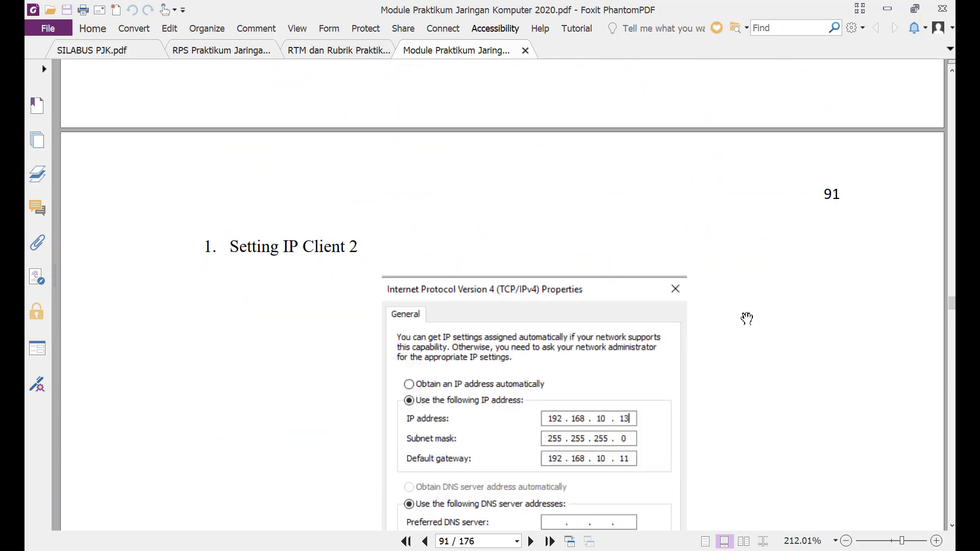
scroll(747, 319, down, 15)
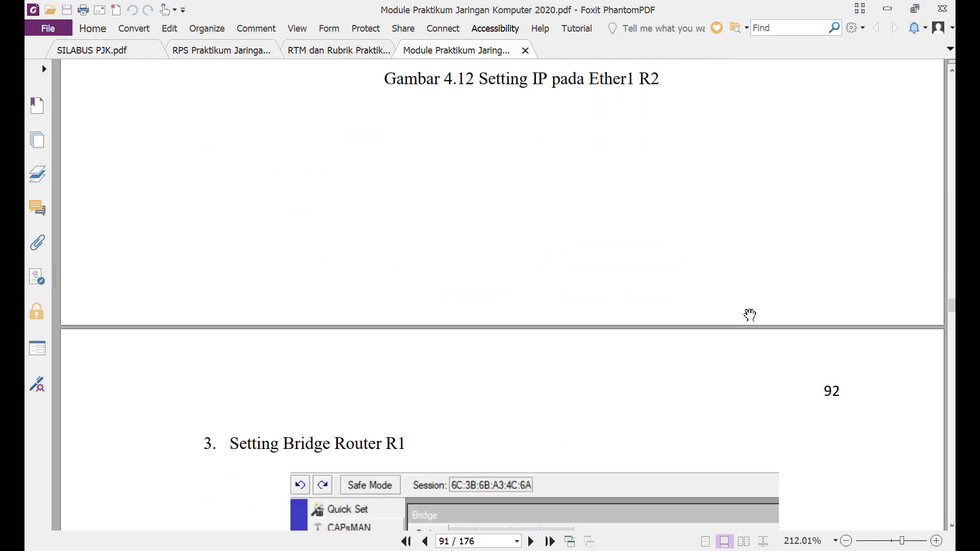
scroll(750, 314, down, 15)
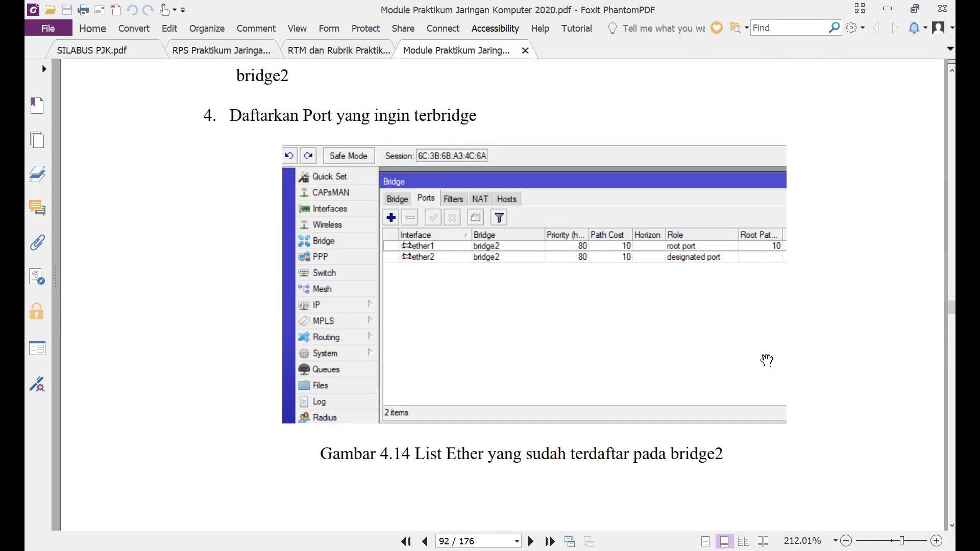
scroll(767, 361, down, 15)
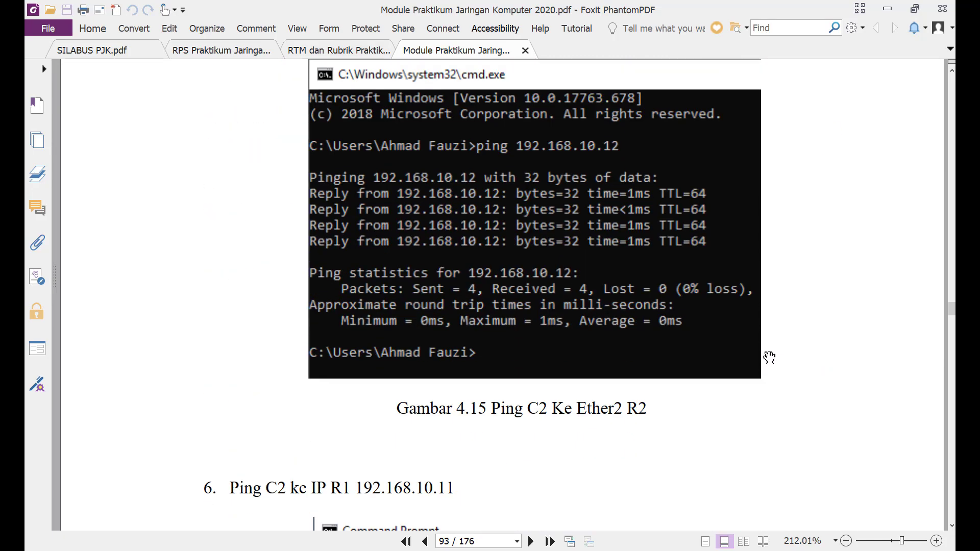
scroll(769, 358, down, 15)
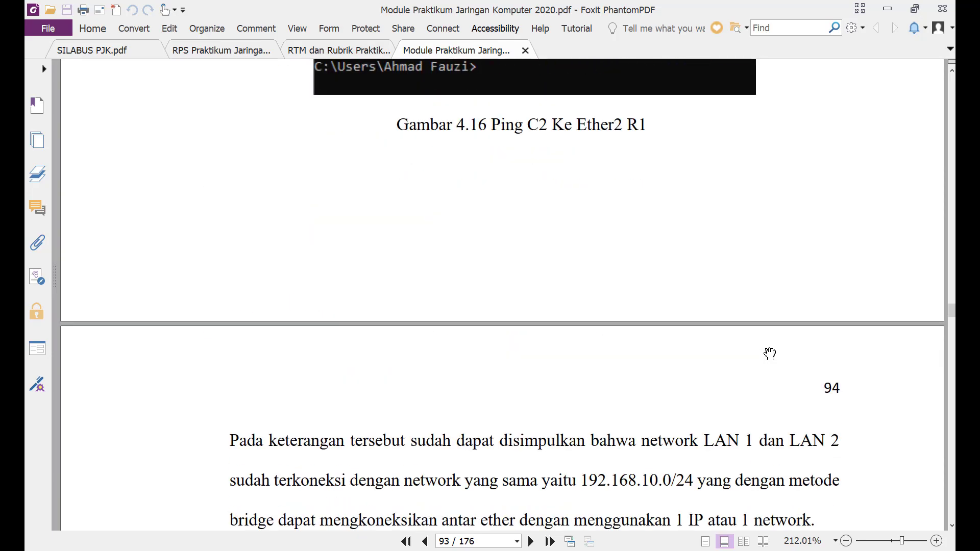
scroll(770, 354, down, 8)
scroll(771, 354, down, 5)
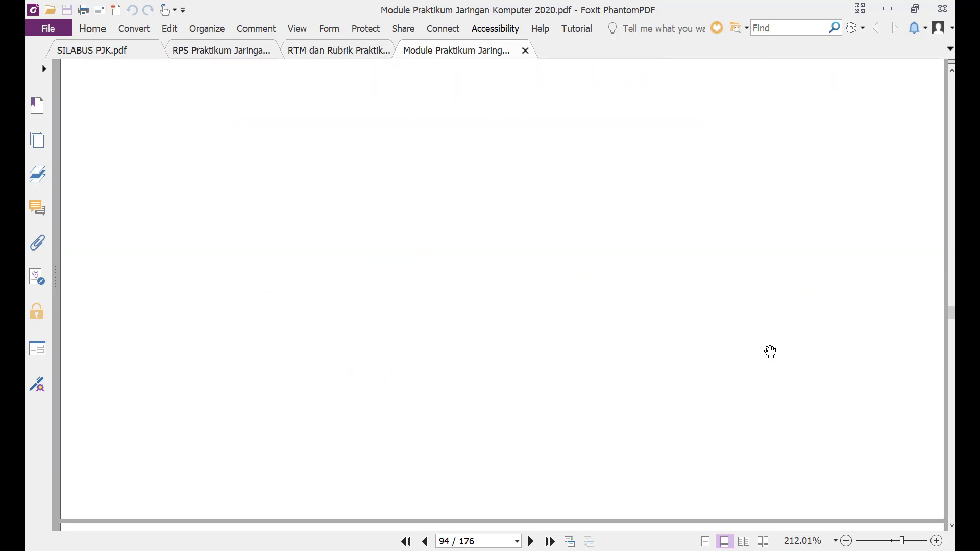
scroll(769, 347, up, 5)
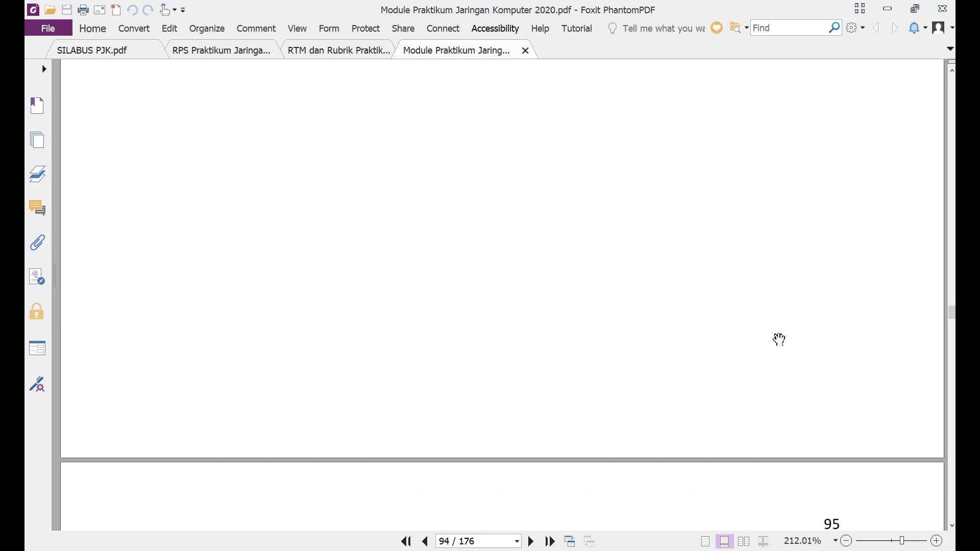
scroll(754, 329, up, 5)
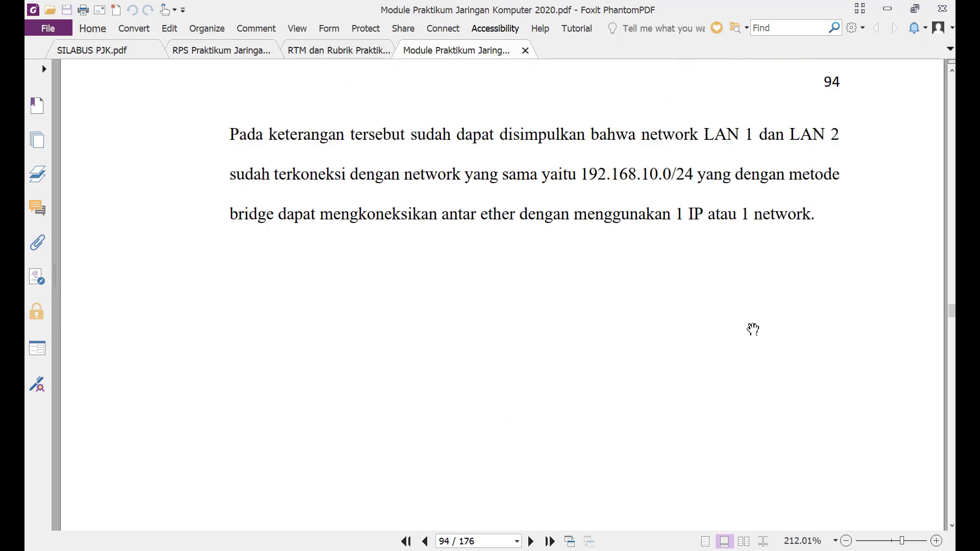
scroll(750, 328, up, 2)
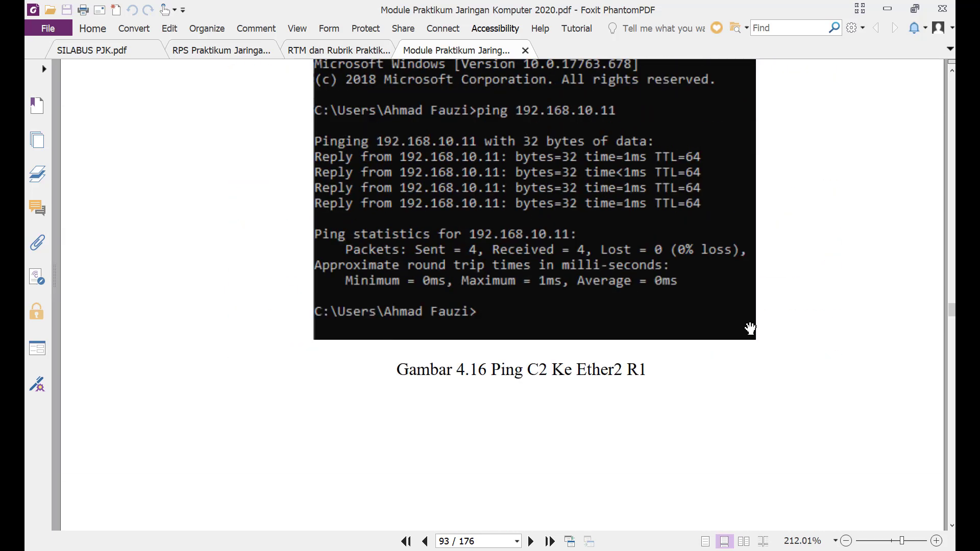
scroll(746, 331, down, 6)
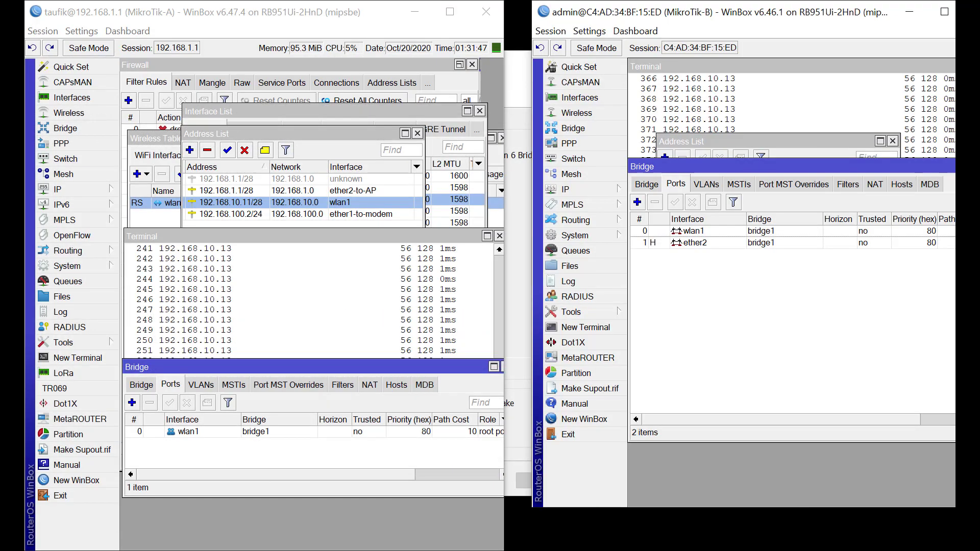
Bring MikroTik-B's address list to the front in WinBox and widen its Address column to fit the full address
click(680, 147)
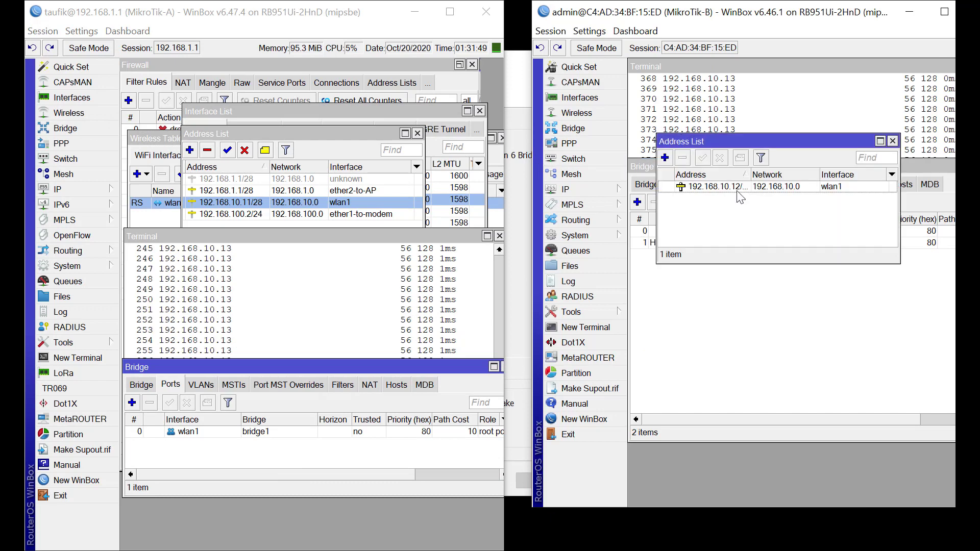
drag(751, 171, 763, 172)
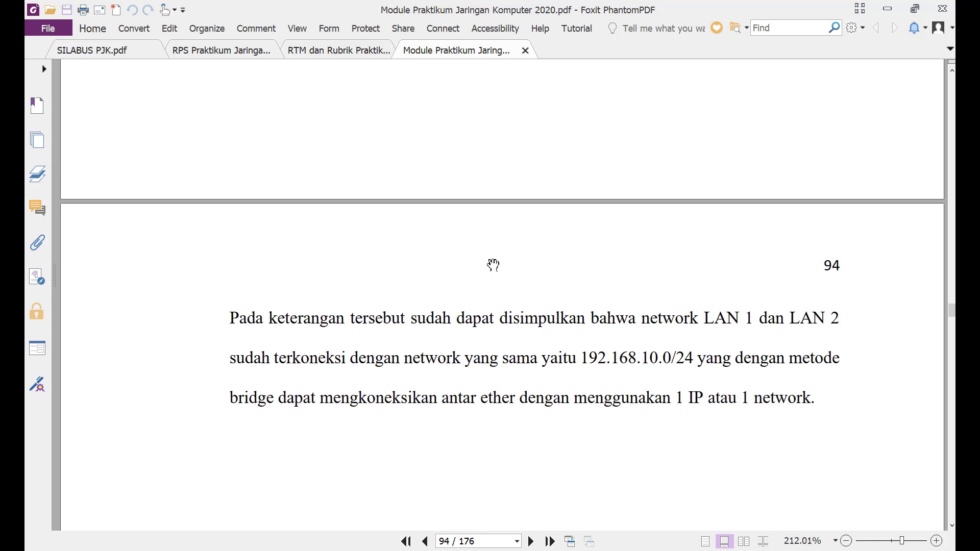
Recheck pages 93 and 94 of the lab module, and return to MikroTik-B's WinBox session to close its address list
scroll(494, 265, up, 6)
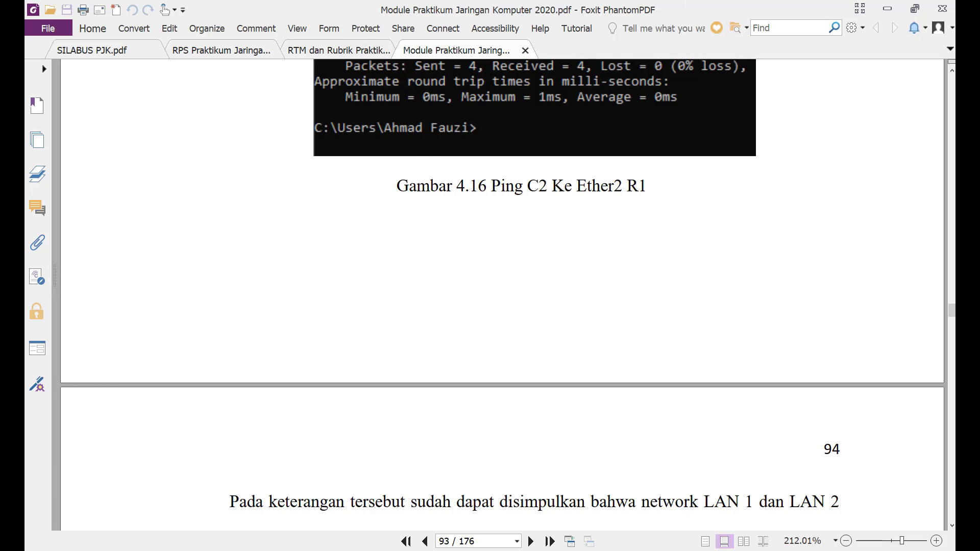
mouse_move(99, 213)
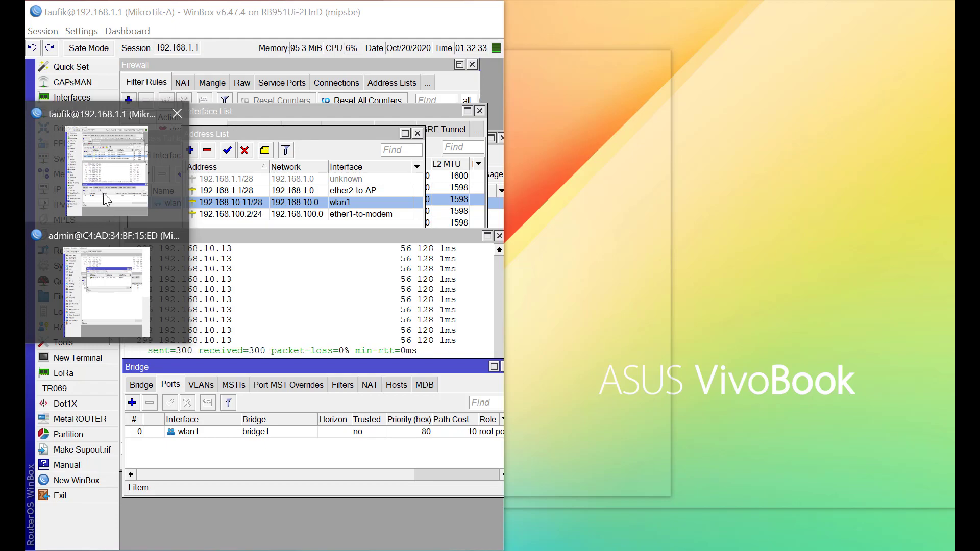
click(106, 243)
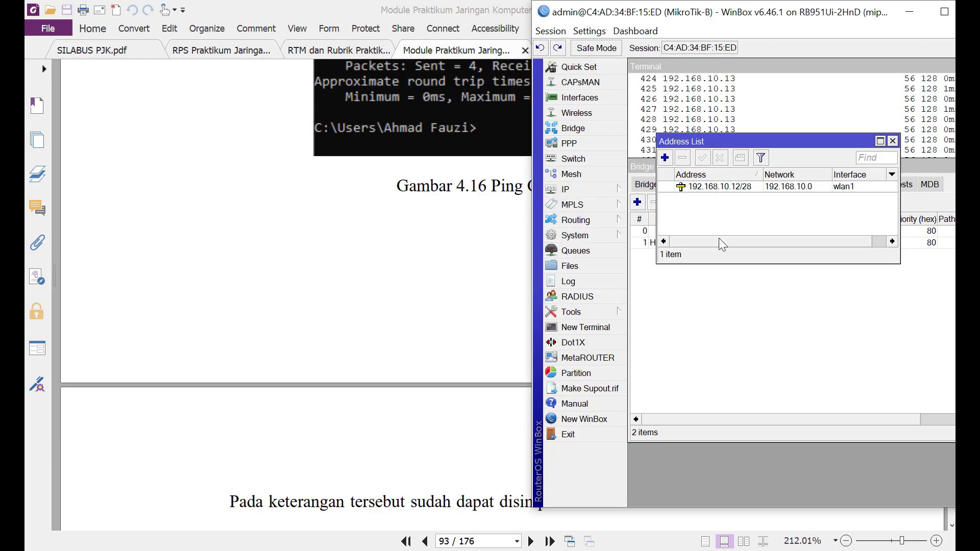
click(893, 141)
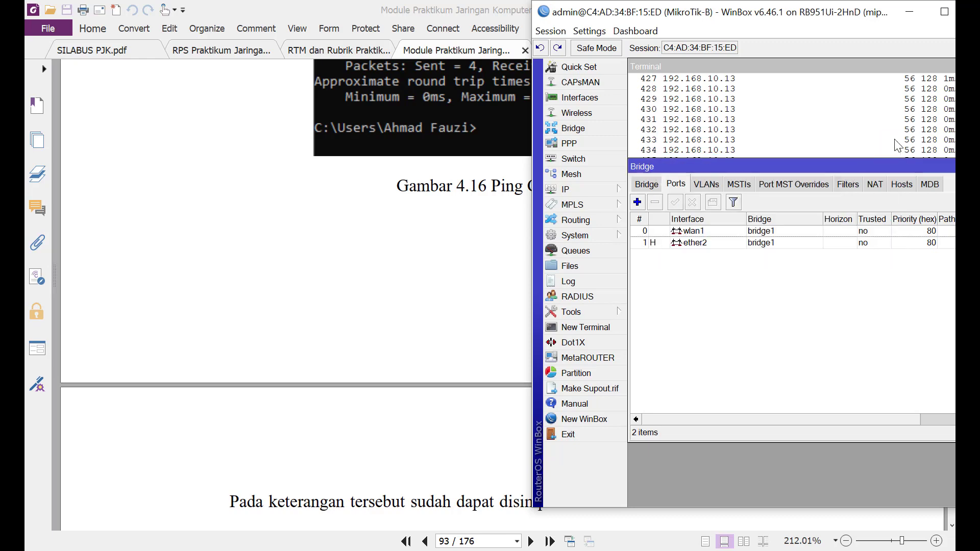
Start a DHCP server setup on MikroTik-B for the bridge1 interface and accept the address space 192.168.10.0/28
click(591, 191)
click(672, 265)
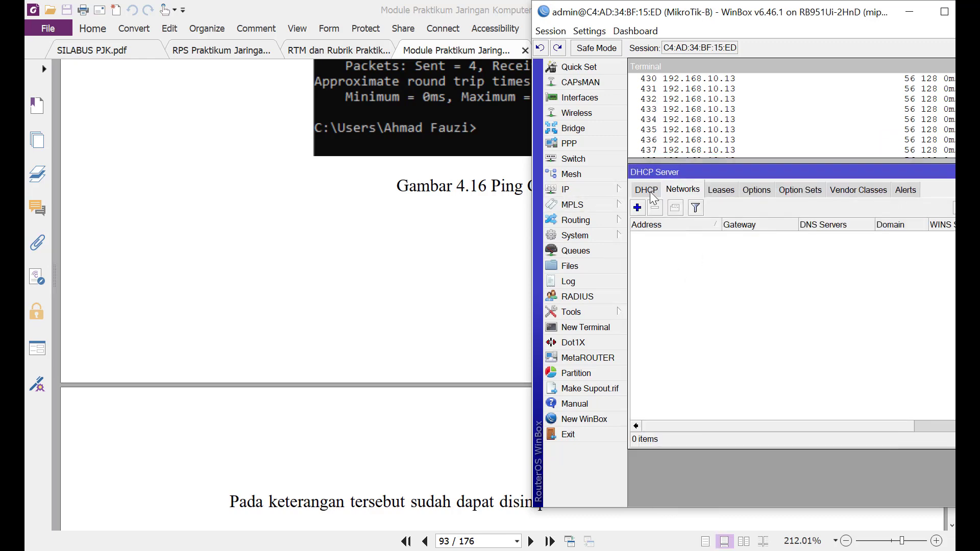
click(812, 208)
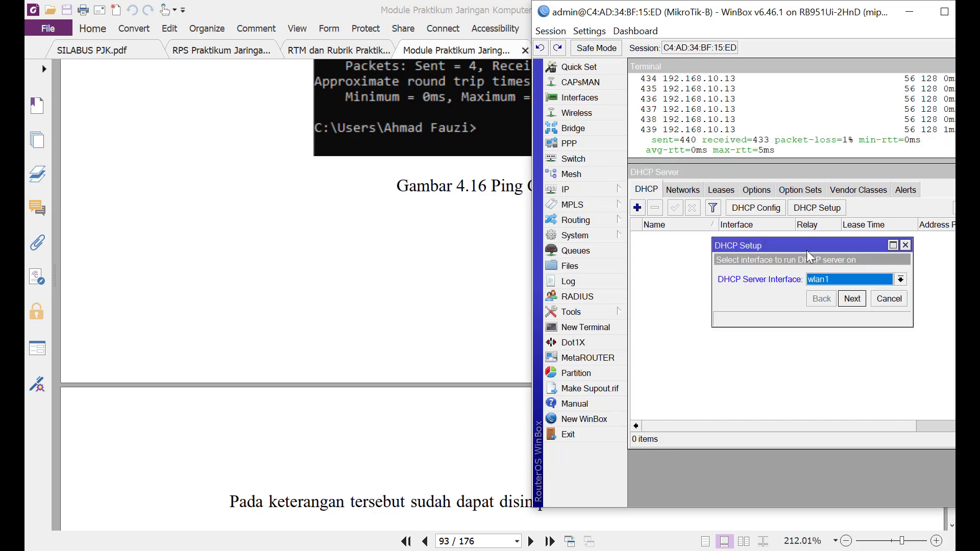
click(844, 280)
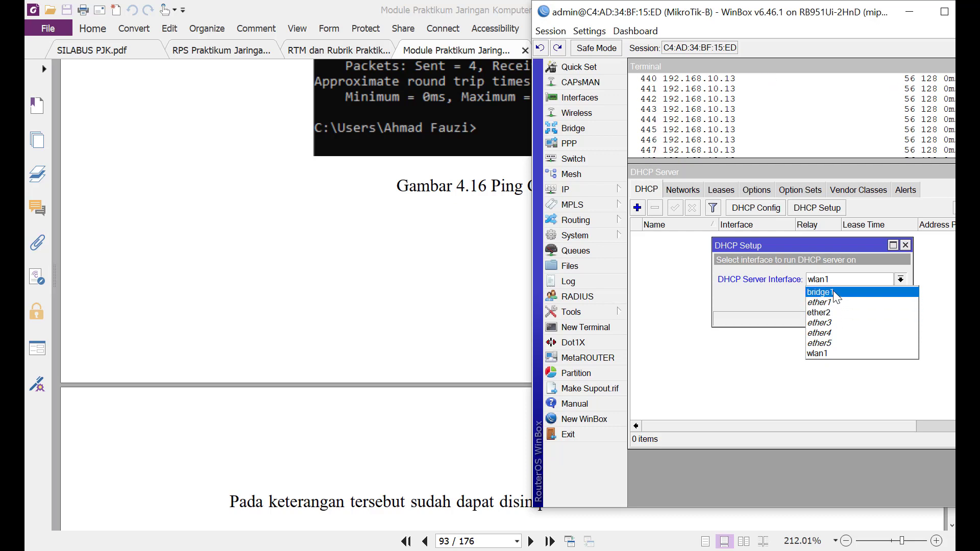
click(833, 291)
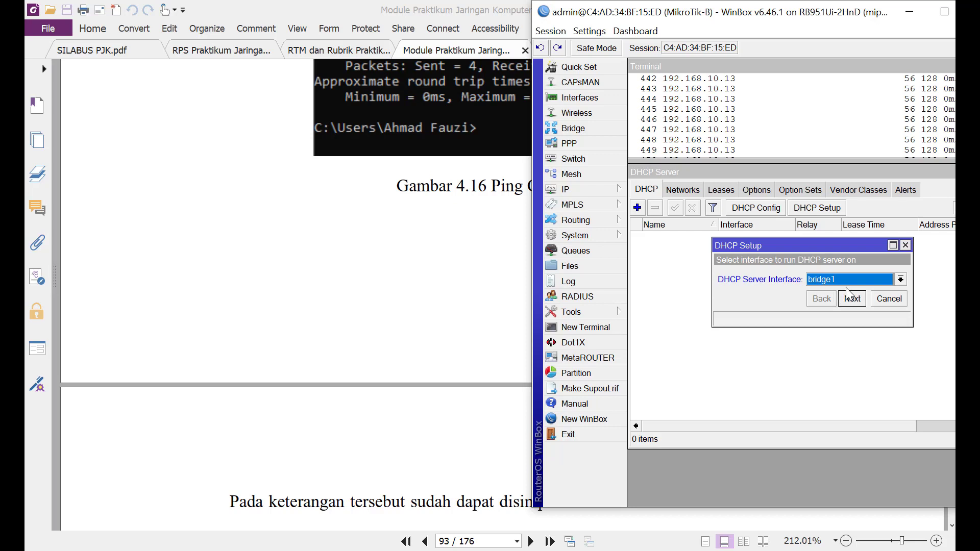
click(852, 299)
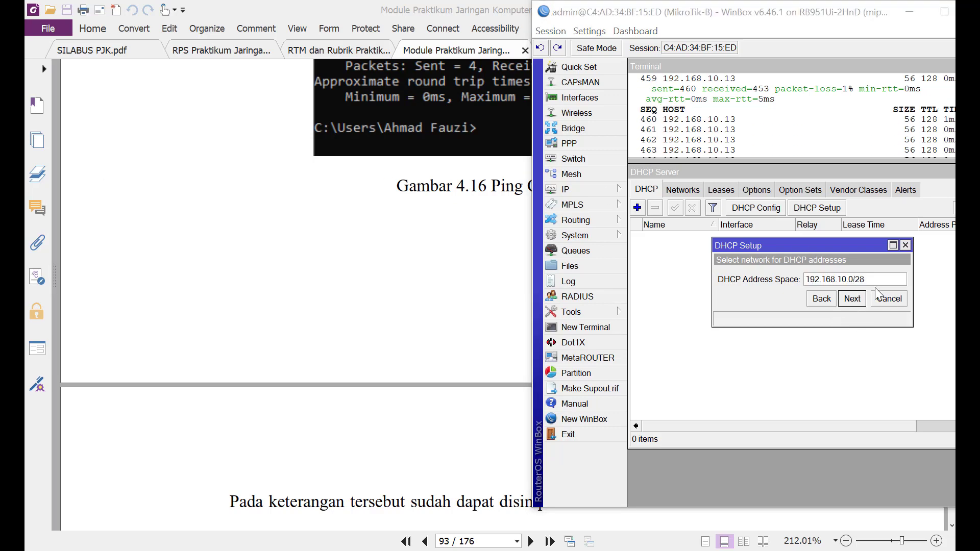
click(862, 308)
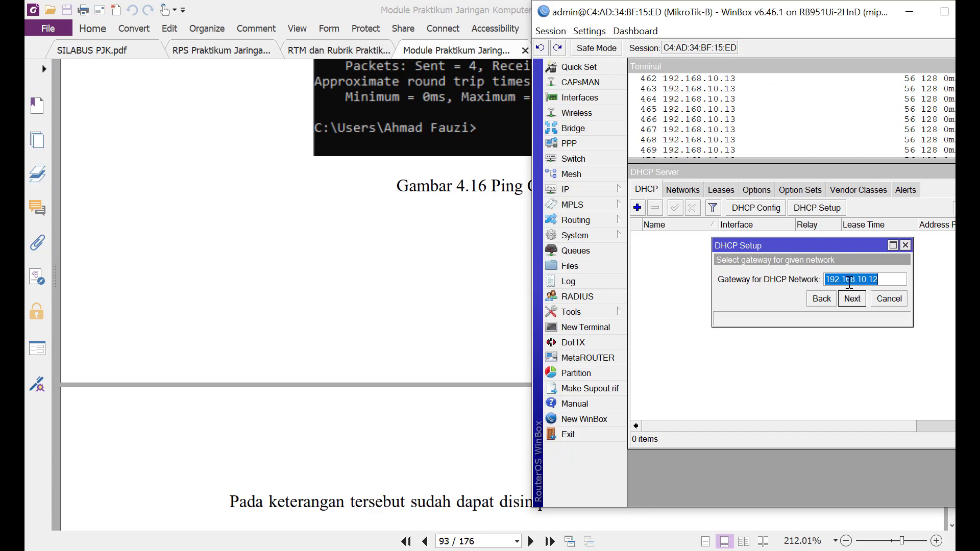
Display MikroTik-B's IP address list above the DHCP setup for reference and accept 192.168.10.12 as the network's gateway
click(622, 190)
click(667, 207)
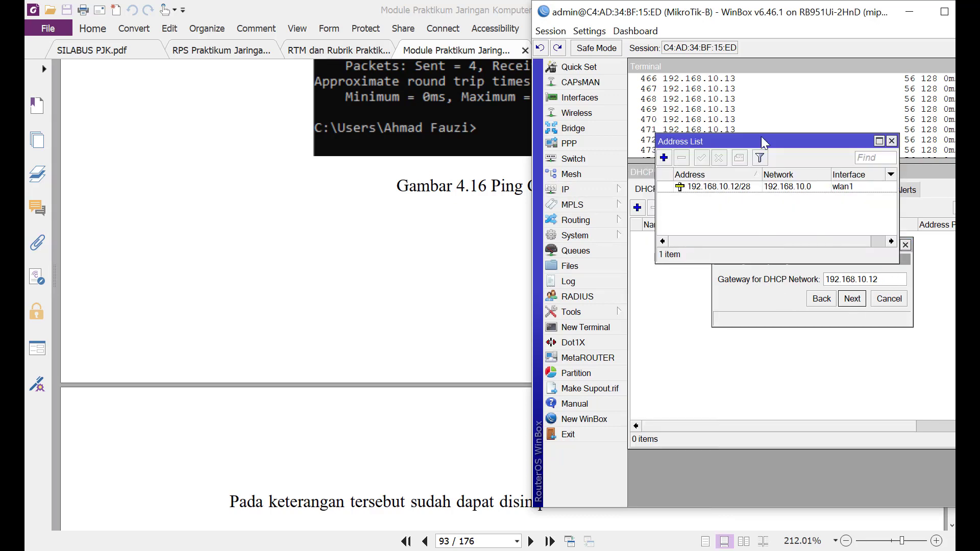
drag(763, 135, 730, 96)
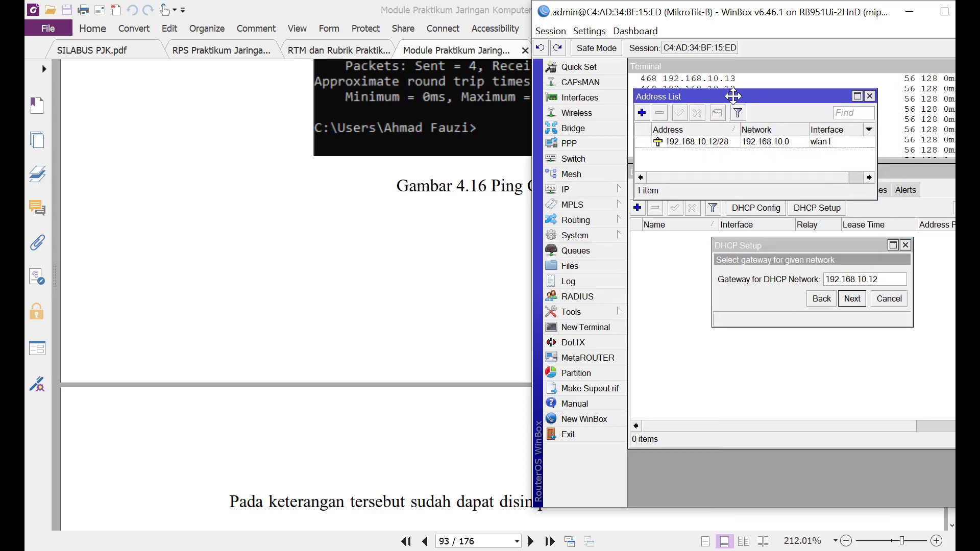
click(858, 300)
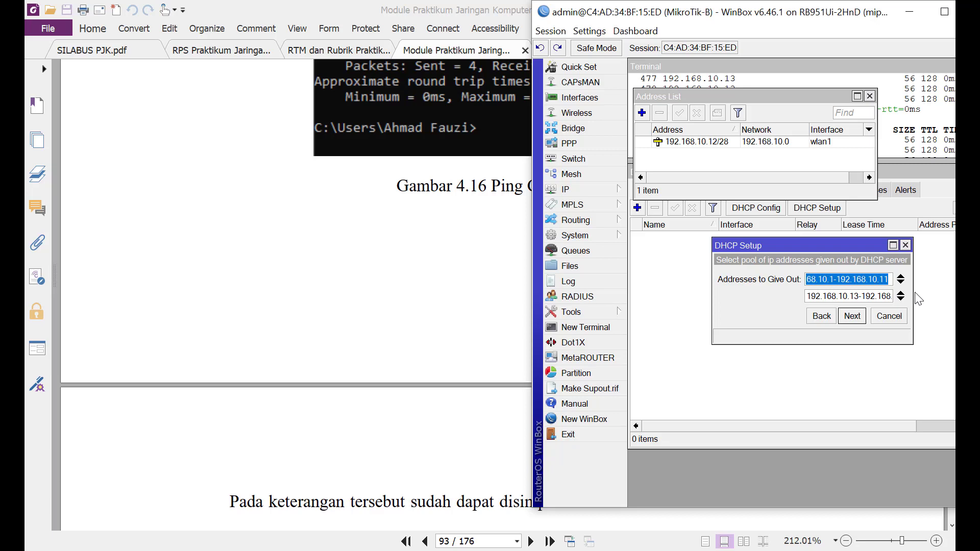
With MikroTik-A's session shown for reference, set the only DHCP address range to 192.168.10.1-192.168.10.10, removing the second range
drag(914, 289, 933, 288)
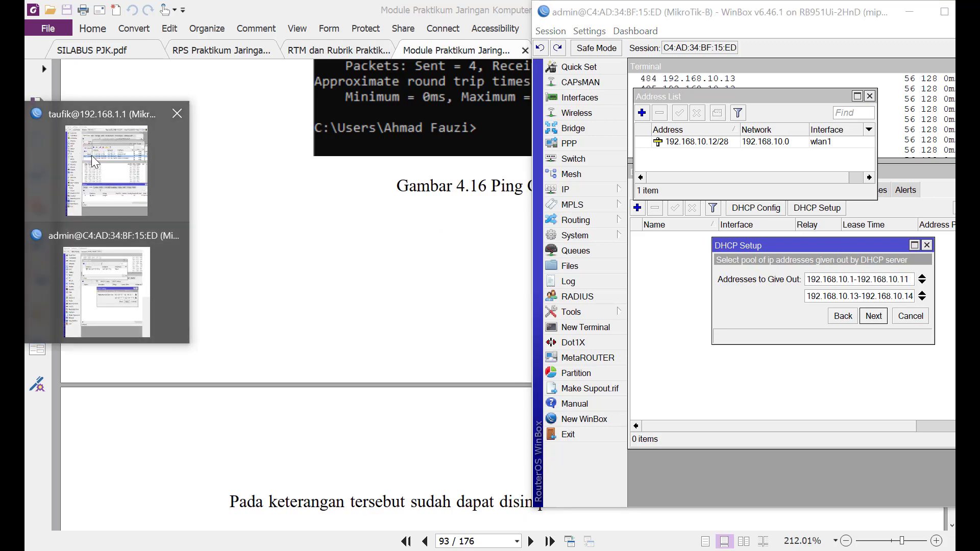
click(91, 156)
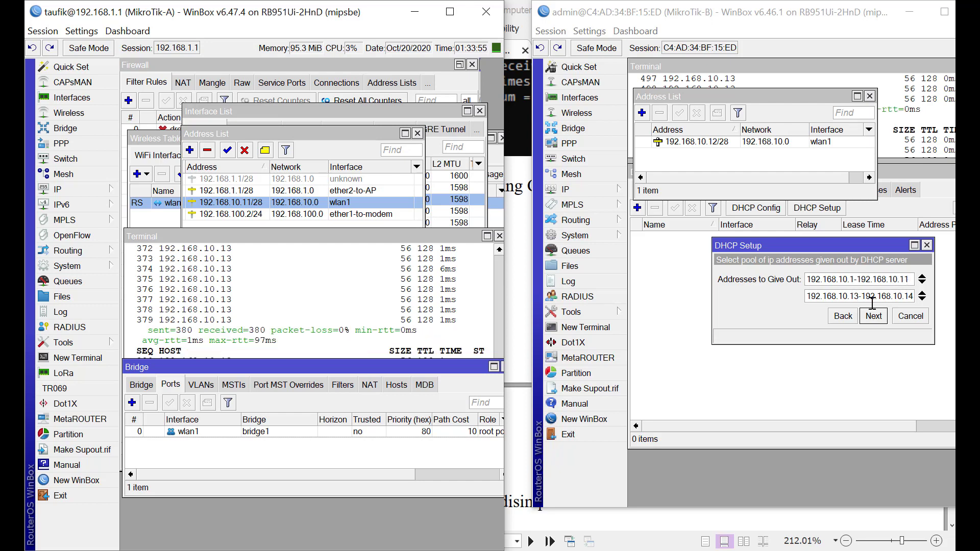
double_click(903, 280)
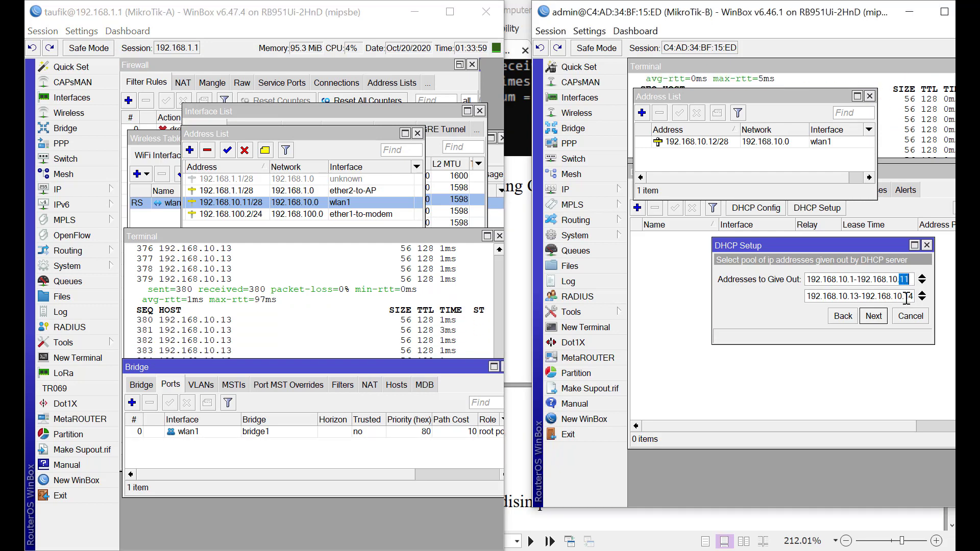
text(1)
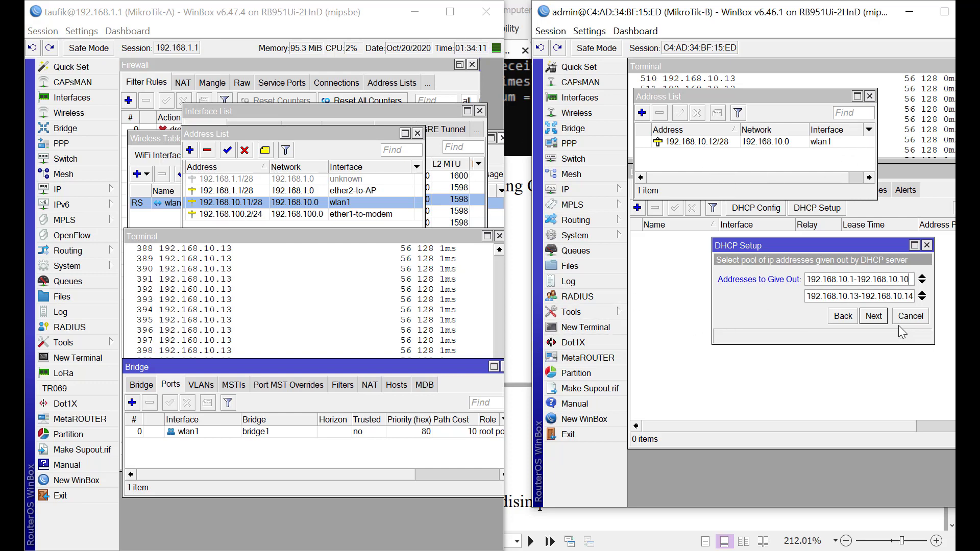
click(921, 292)
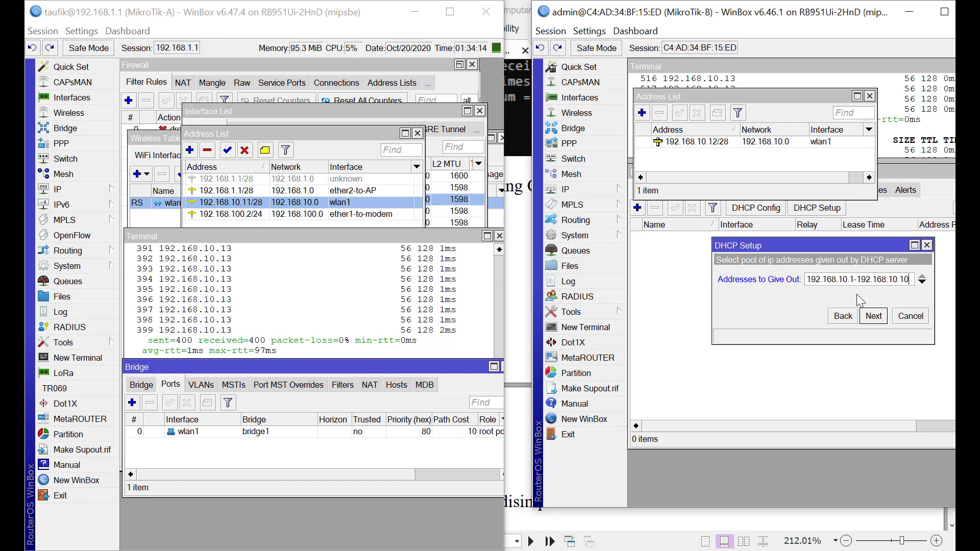
click(873, 316)
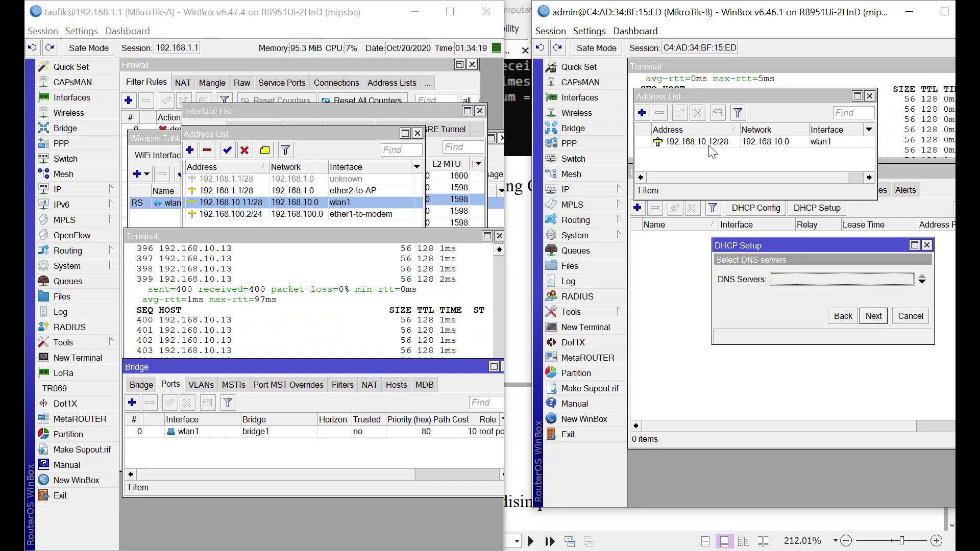
Set the DHCP setup's DNS server to 192.168.10.12, matching MikroTik-B's own wlan1 address
mouse_move(712, 151)
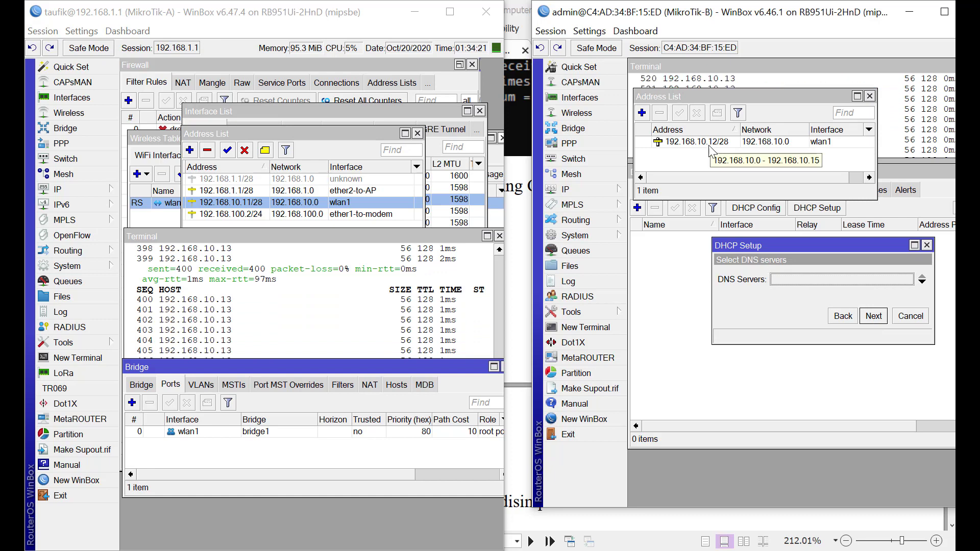
click(712, 146)
click(825, 279)
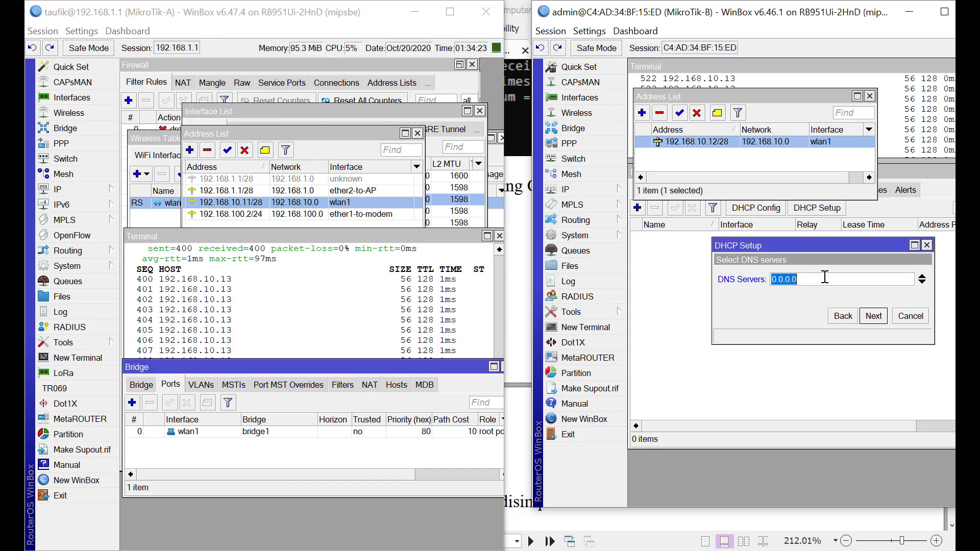
text(092.1)
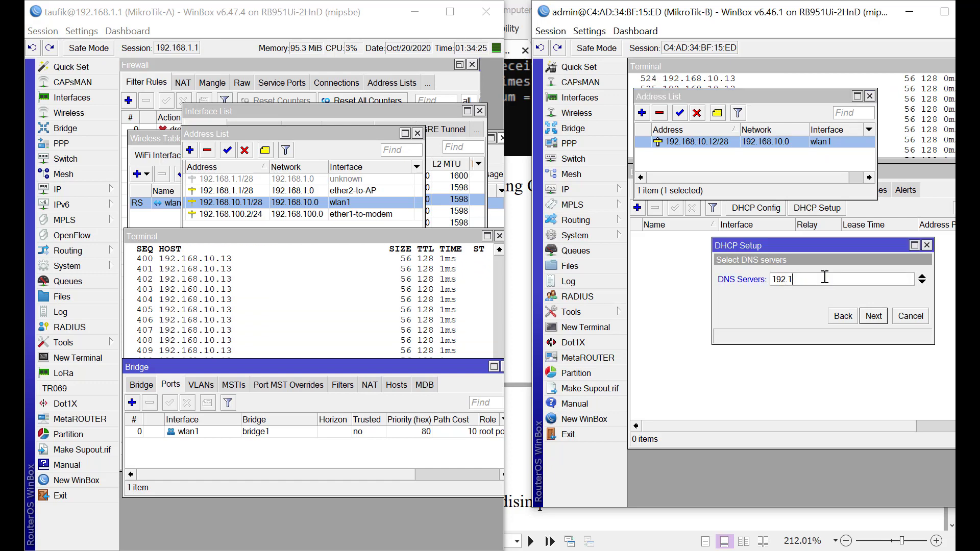
text(68)
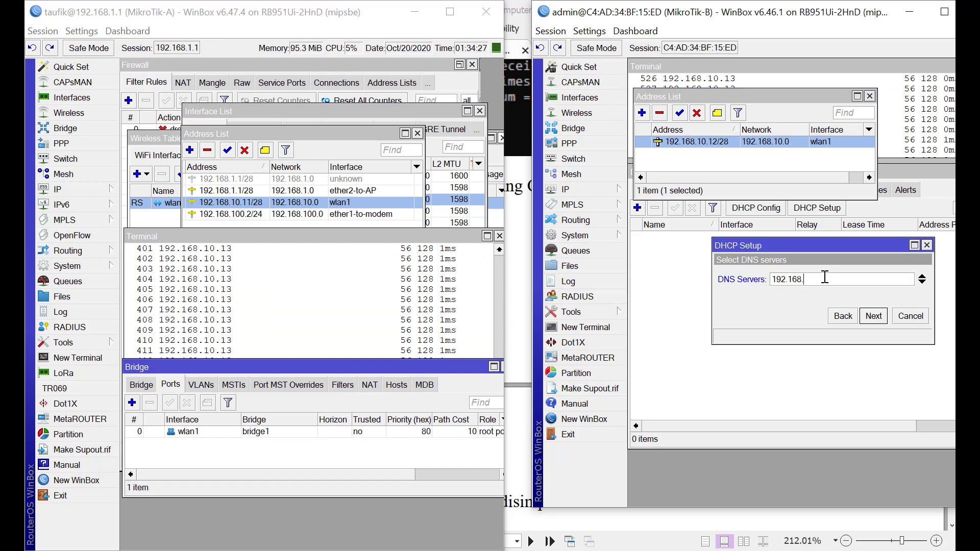
text(10.12)
click(874, 323)
Set the DHCP lease time to 01:00:00, finish the setup, and close MikroTik-B's address list
click(776, 280)
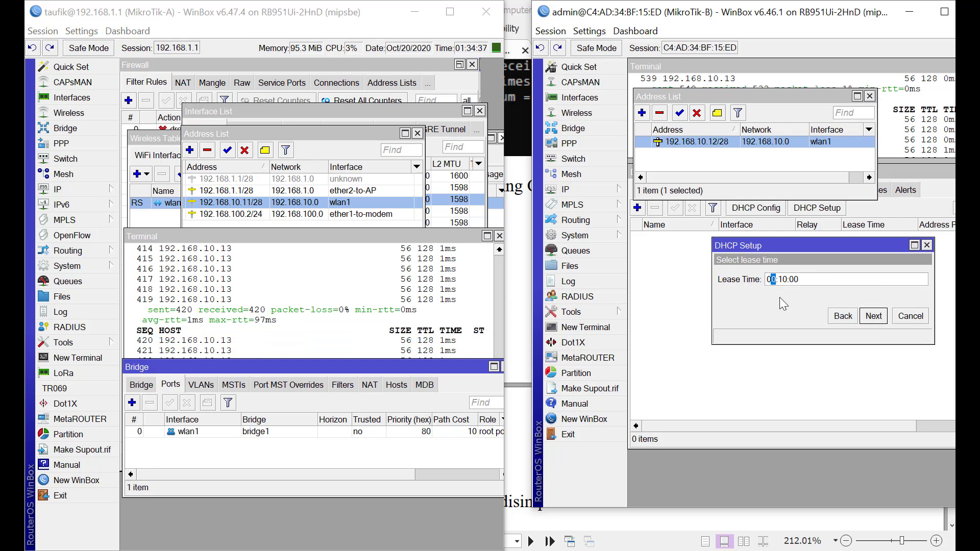
text(1)
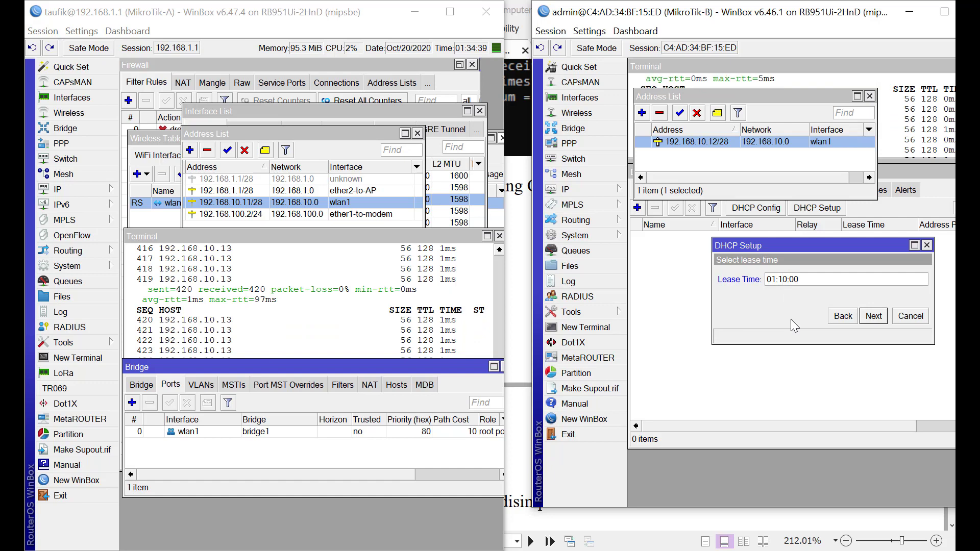
key(BackSpace)
text(0)
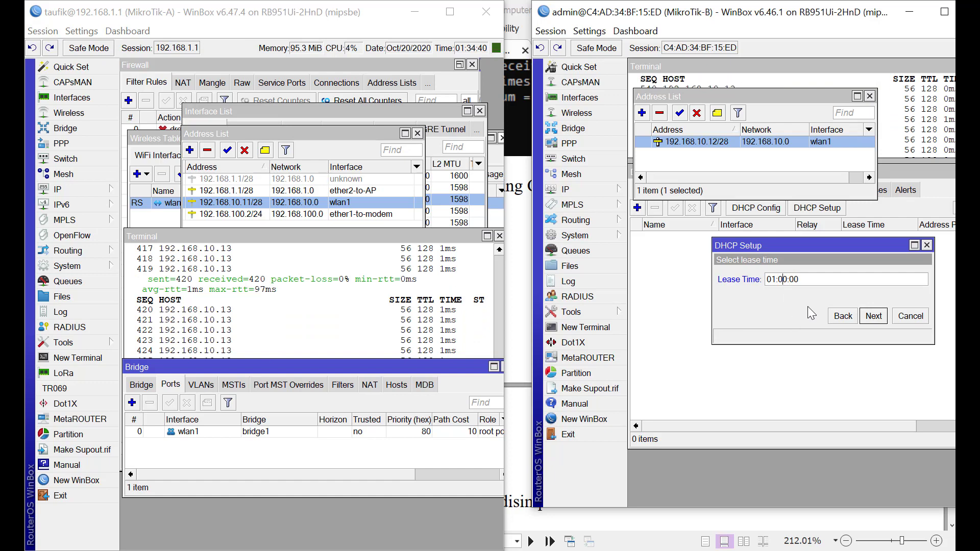
click(873, 316)
click(818, 277)
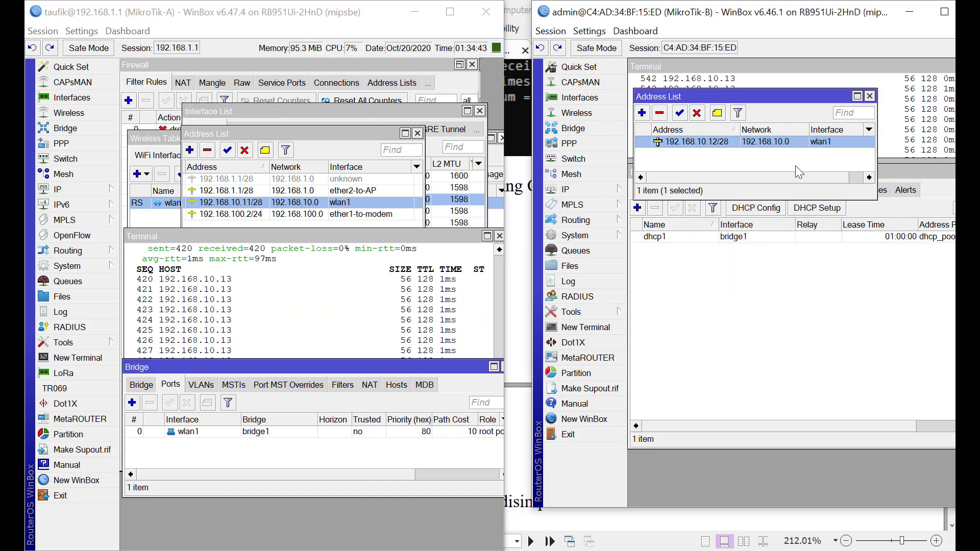
click(870, 96)
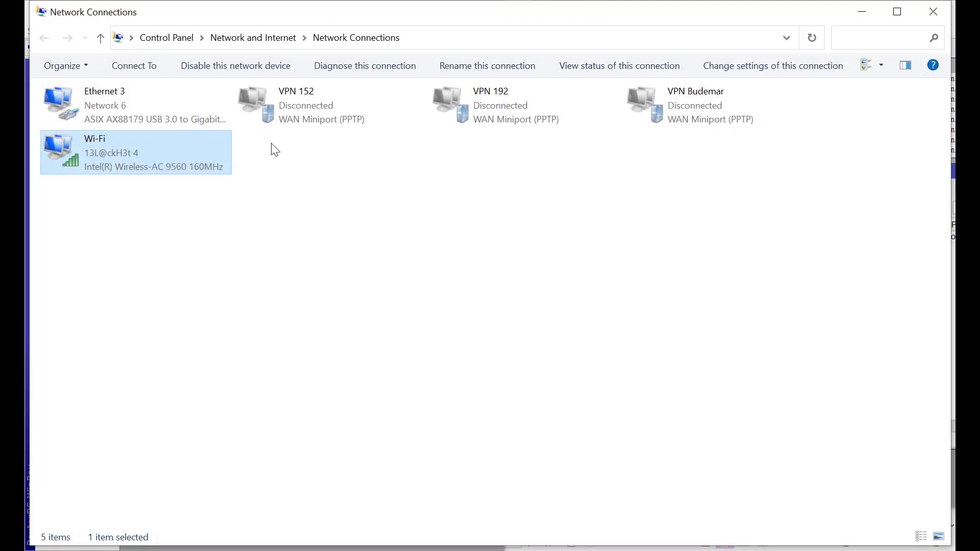
In Windows Network Connections, configure the Ethernet 3 adapter's IPv4 to obtain its IP address and DNS server automatically
double_click(128, 102)
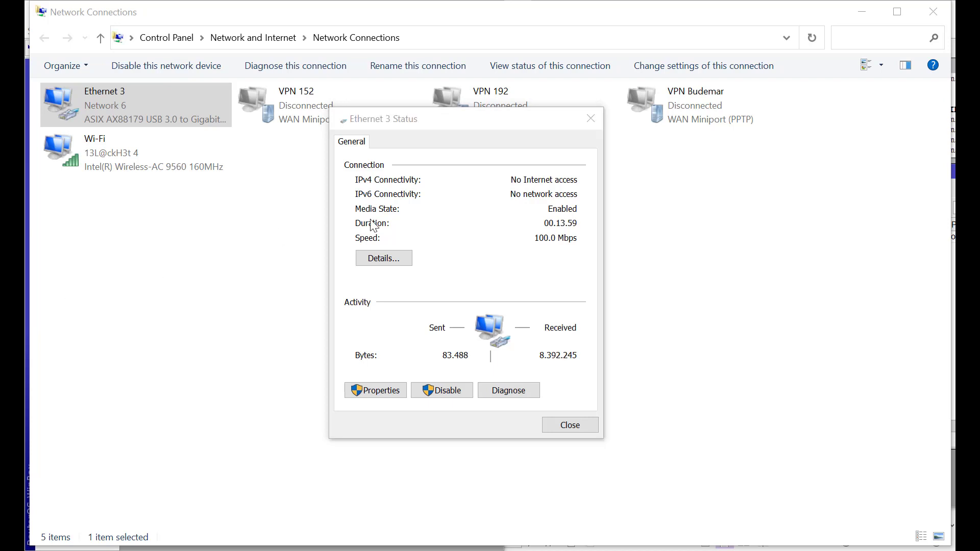
click(382, 392)
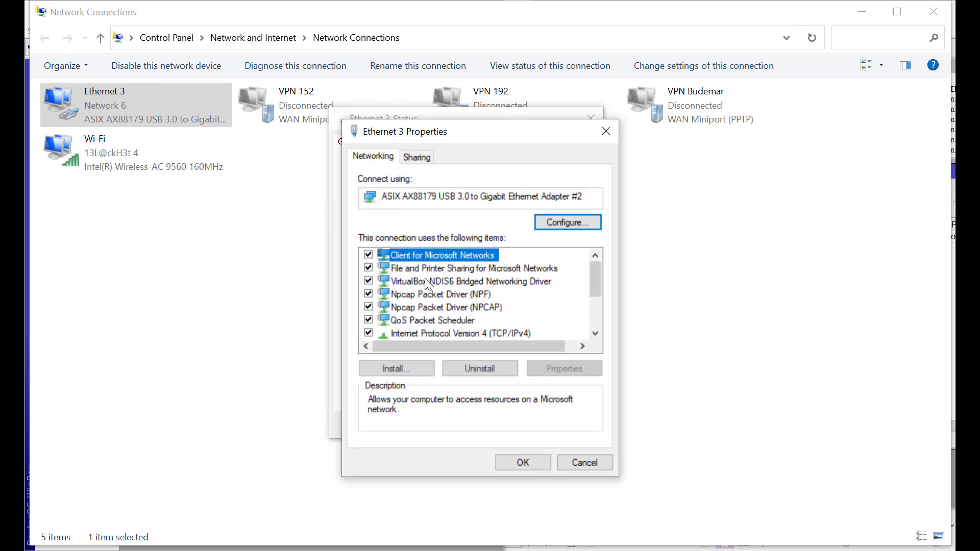
double_click(492, 335)
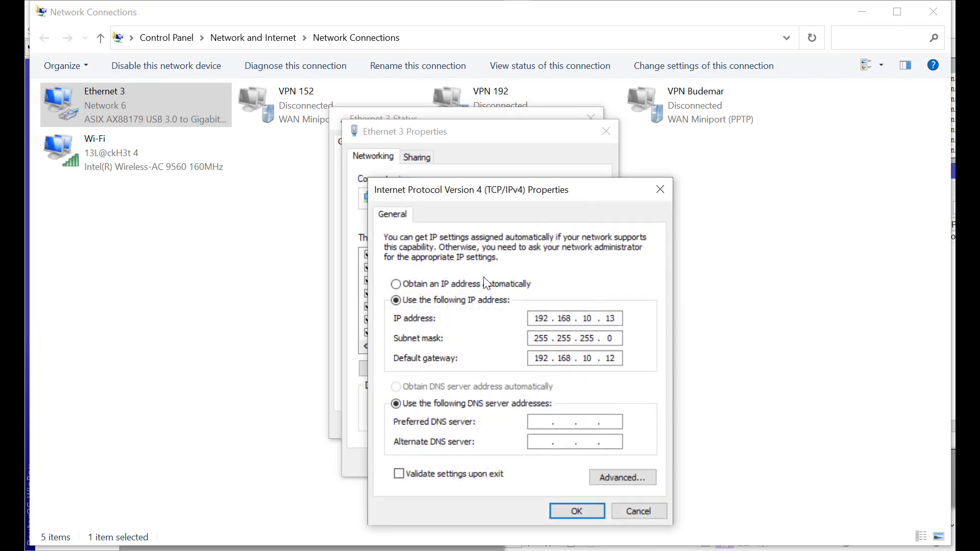
click(485, 284)
click(482, 387)
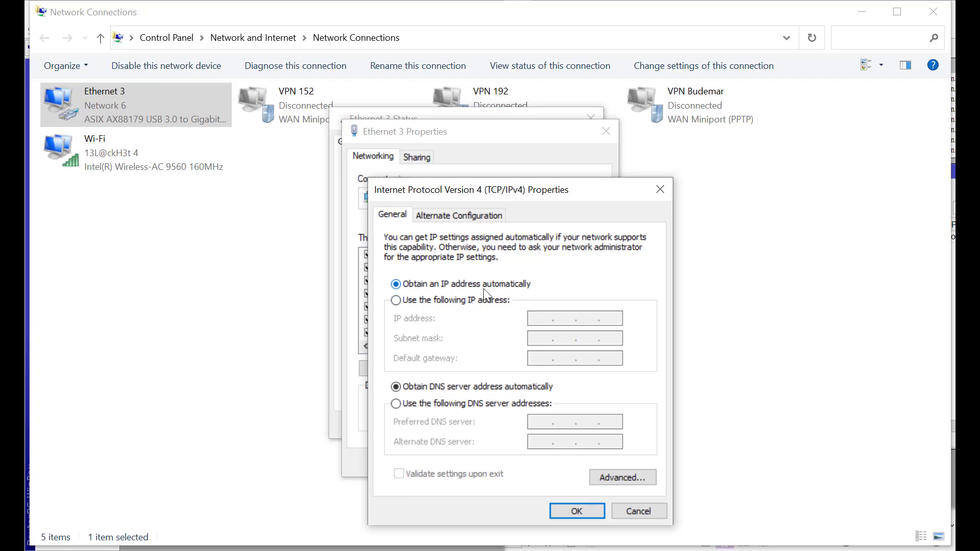
click(569, 513)
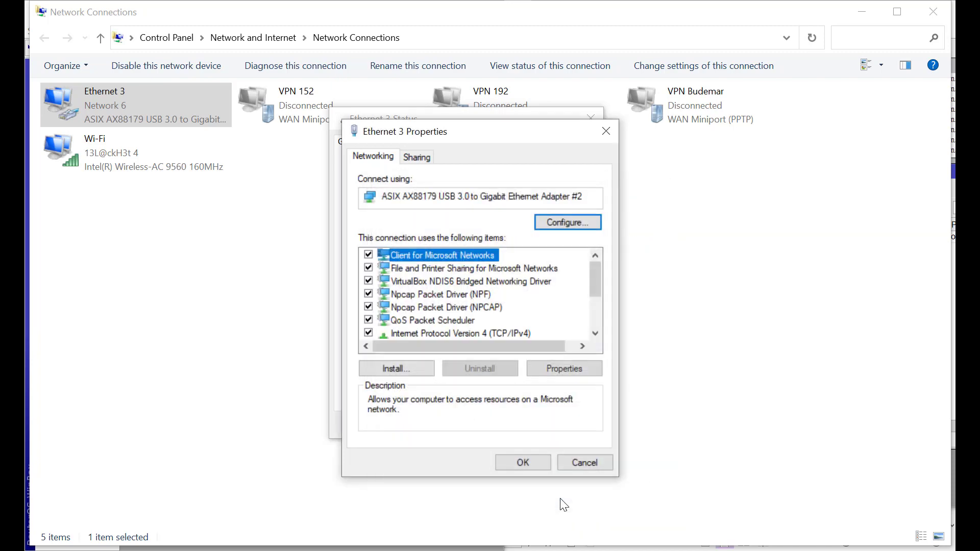
click(533, 460)
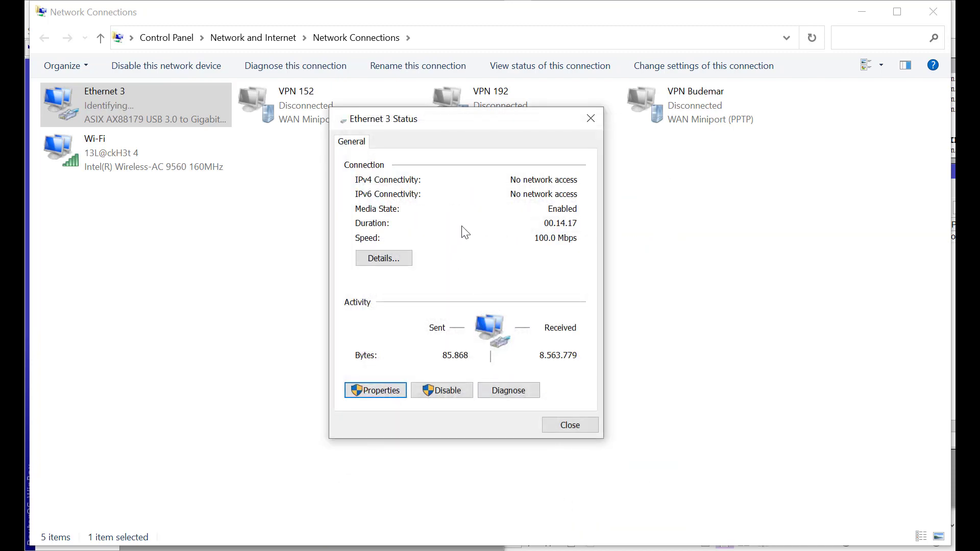
Check Ethernet 3's network connection details for its DHCP-assigned addresses, and minimize Network Connections to return to the WinBox sessions
click(397, 261)
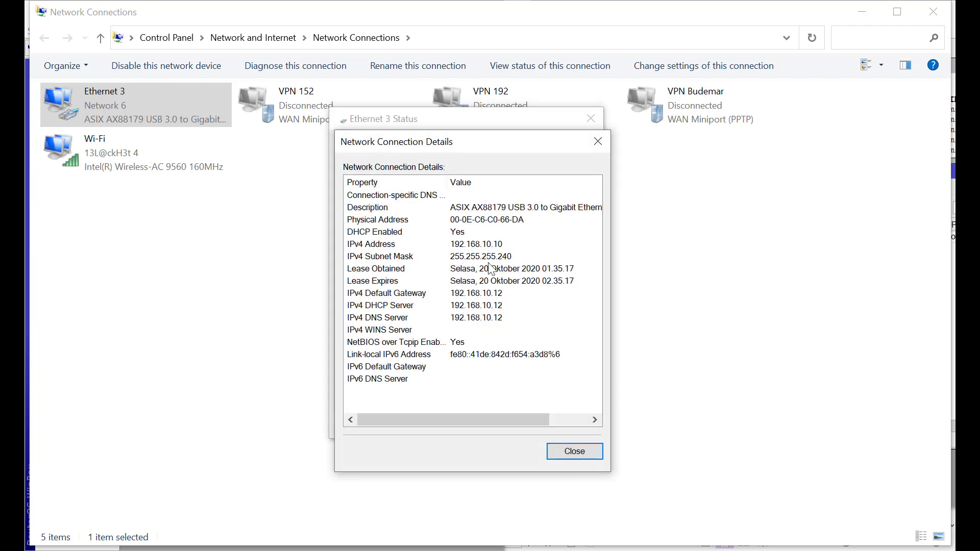
click(576, 451)
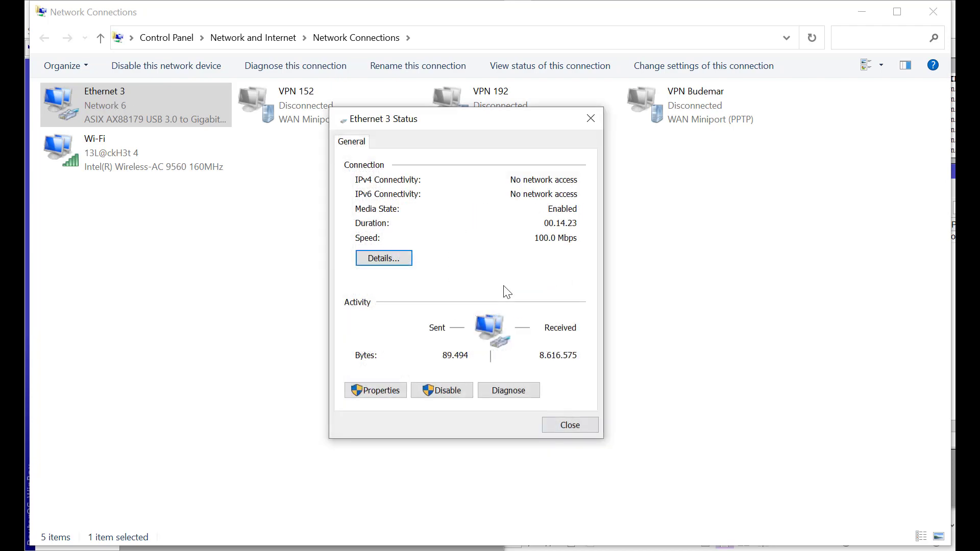
click(406, 259)
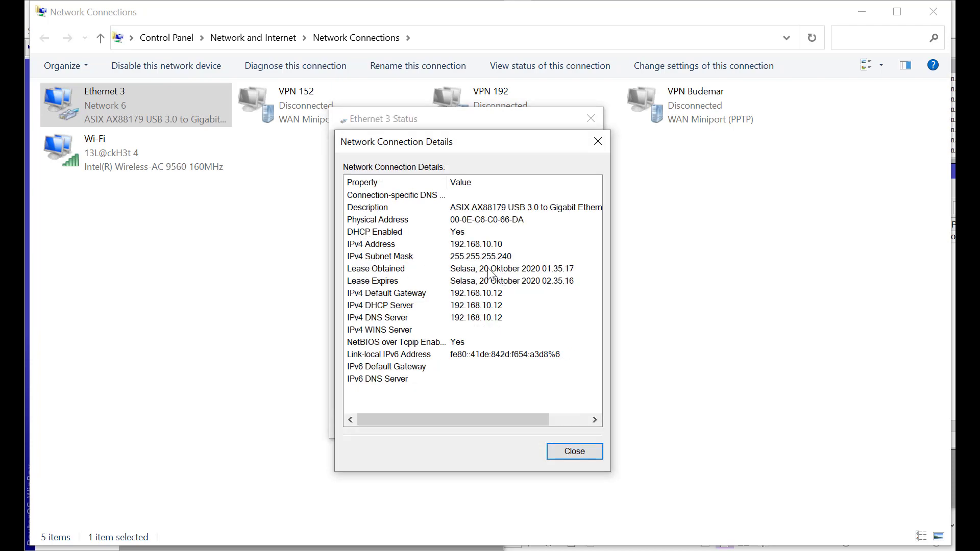
click(576, 450)
click(573, 426)
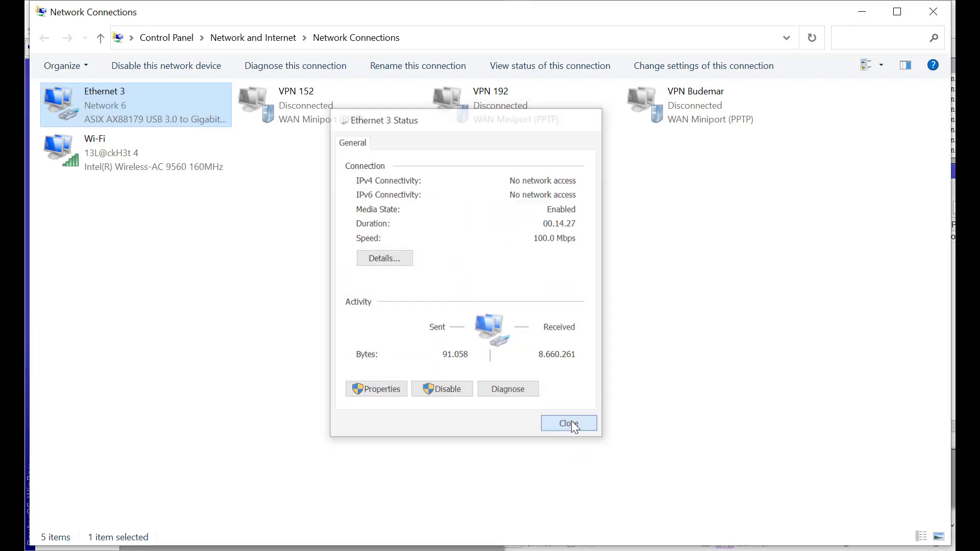
click(858, 15)
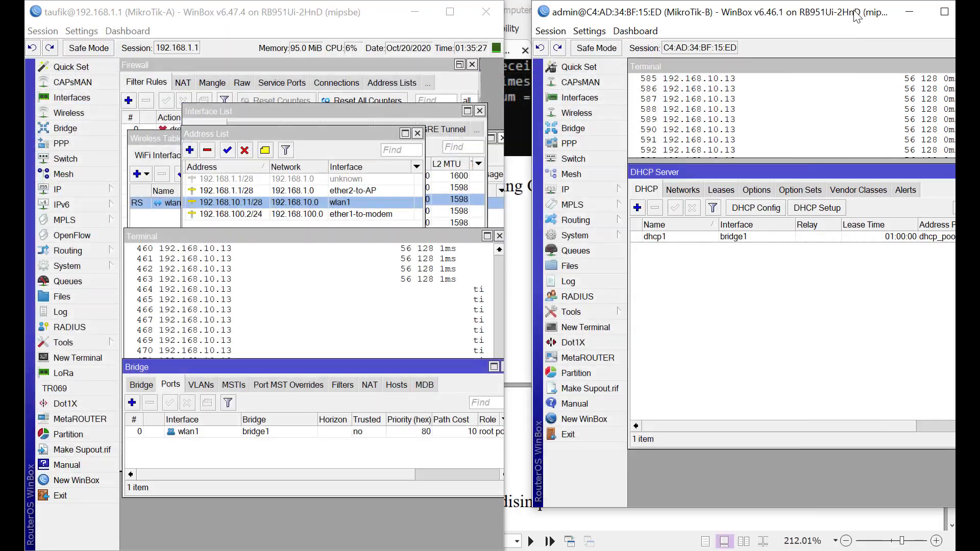
Check the networks and leases of MikroTik-B's DHCP server for the PC's assigned address
click(684, 190)
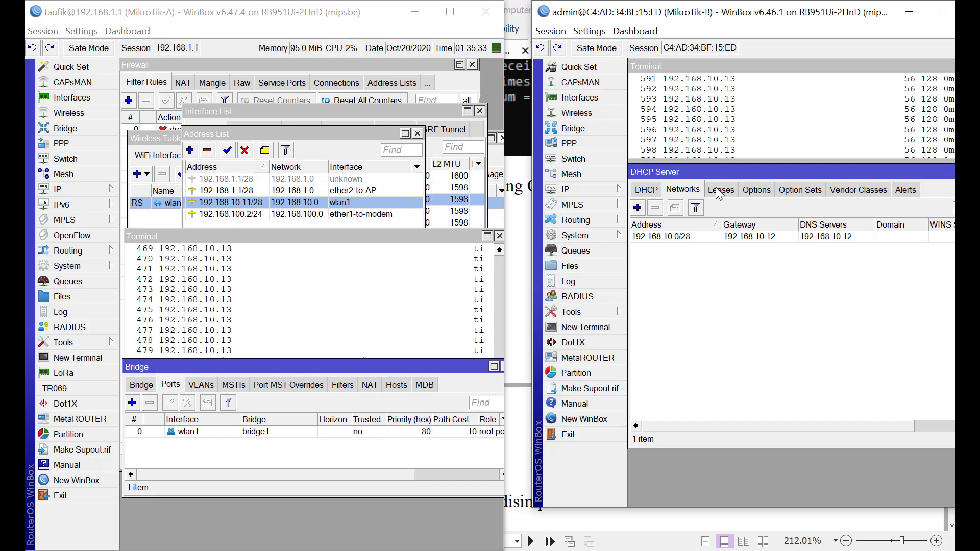
click(720, 190)
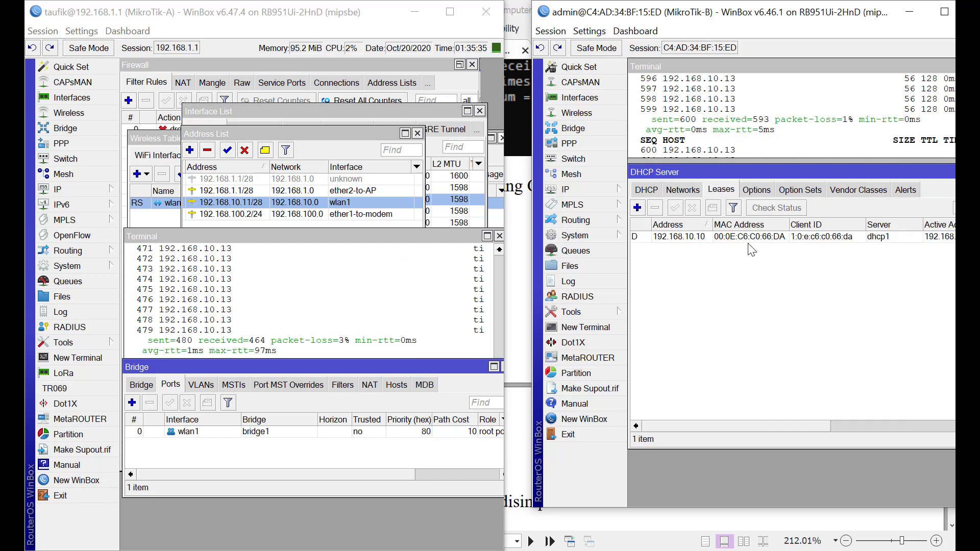
drag(816, 425, 764, 428)
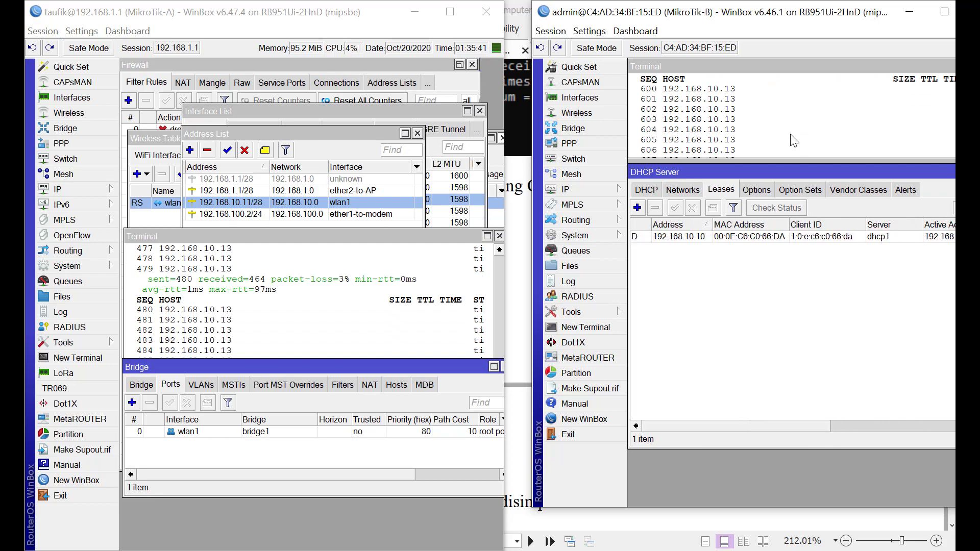
Stop the running ping in MikroTik-B's terminal and ping the PC's leased address, 192.168.10.10
drag(786, 171, 799, 250)
click(778, 104)
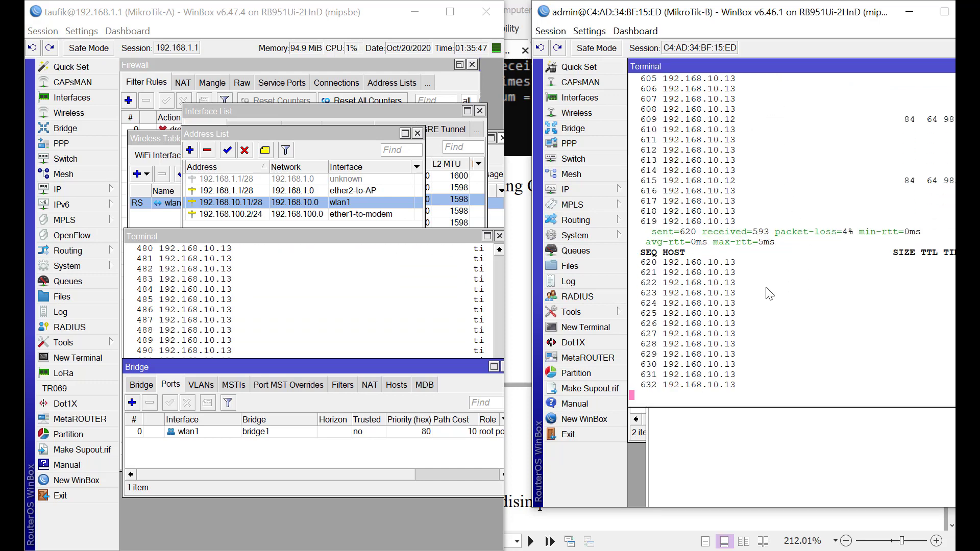
key(ctrl+c)
click(768, 451)
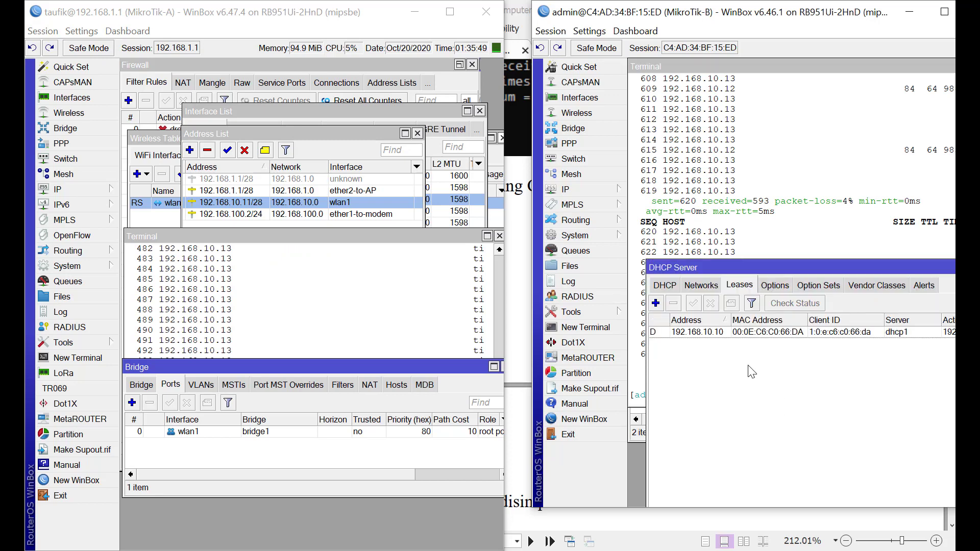
click(771, 249)
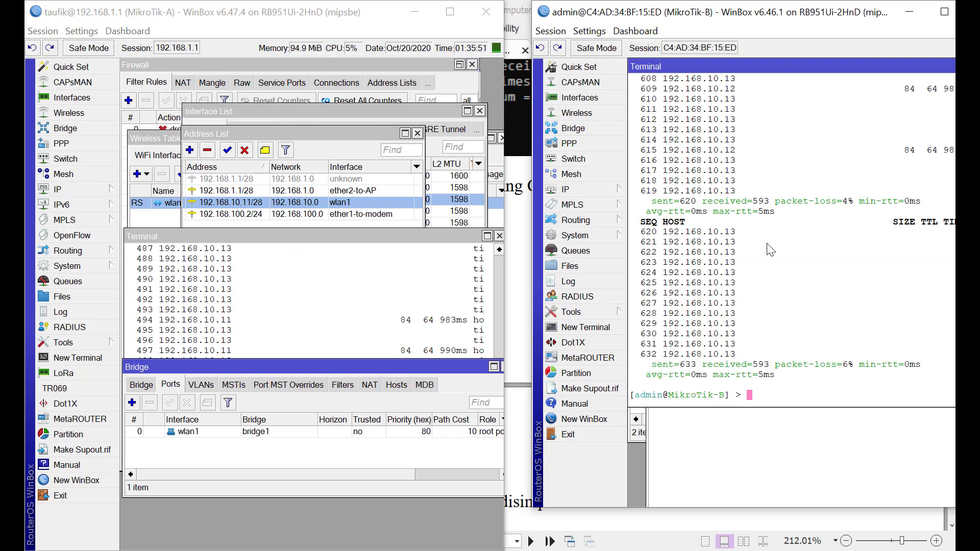
key(Up)
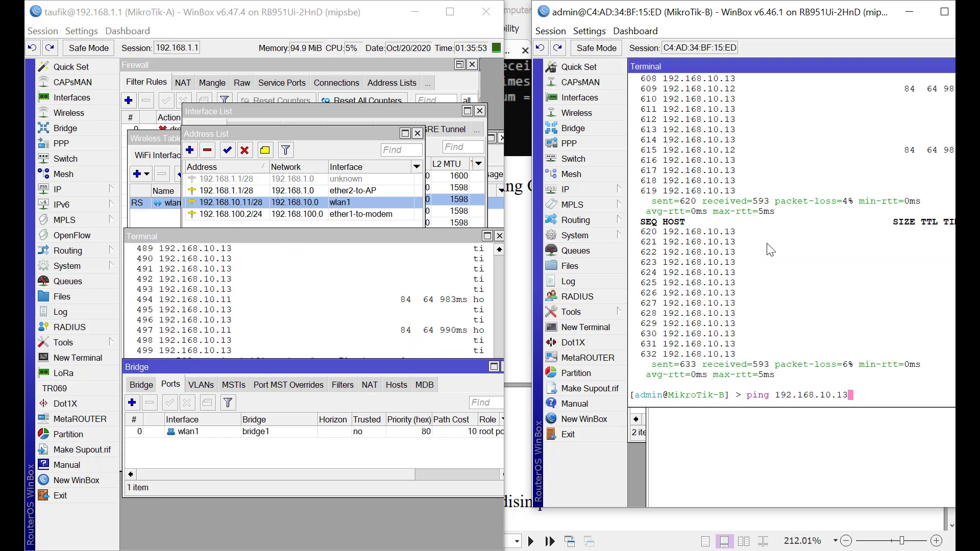
key(BackSpace)
text(0)
key(Return)
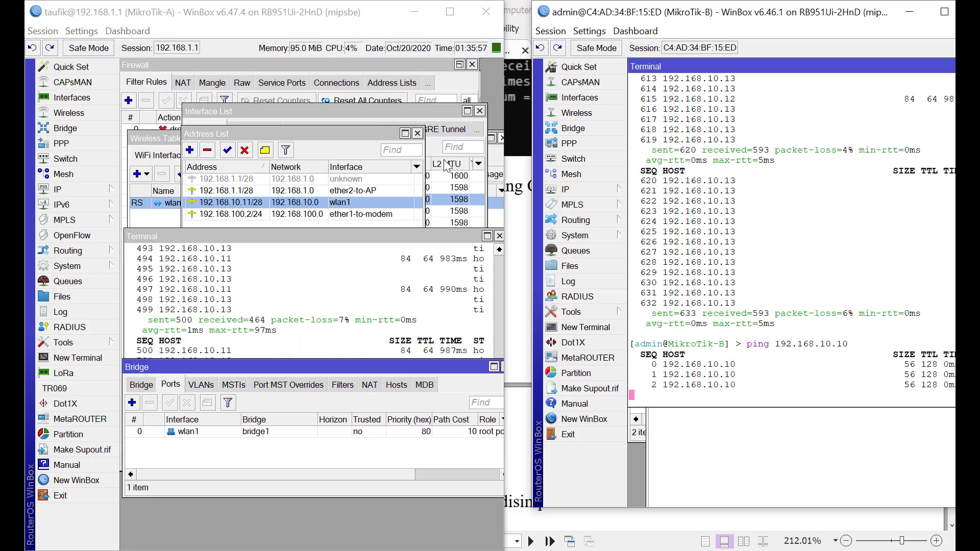
Stop the running ping in MikroTik-A's terminal and ping the PC at 192.168.10.10 from there
click(368, 298)
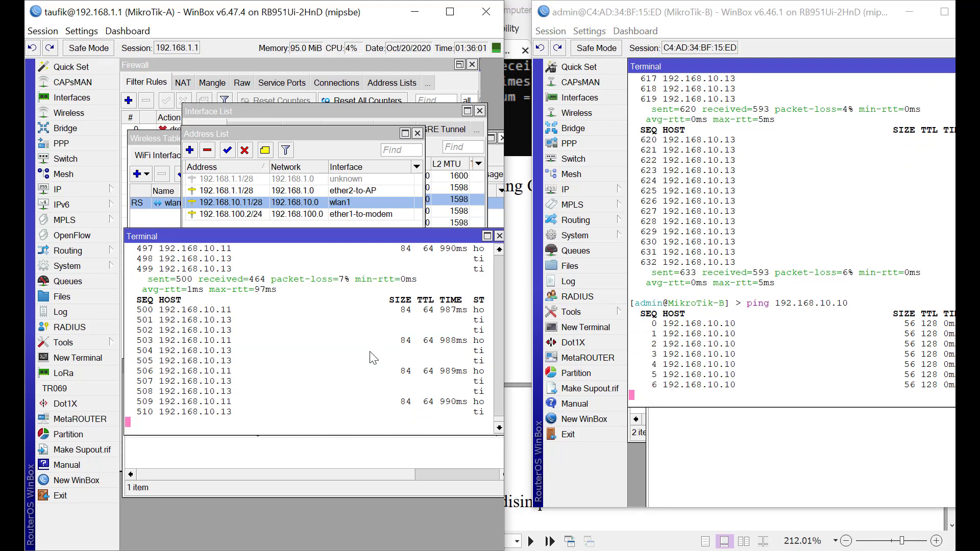
key(ctrl+c)
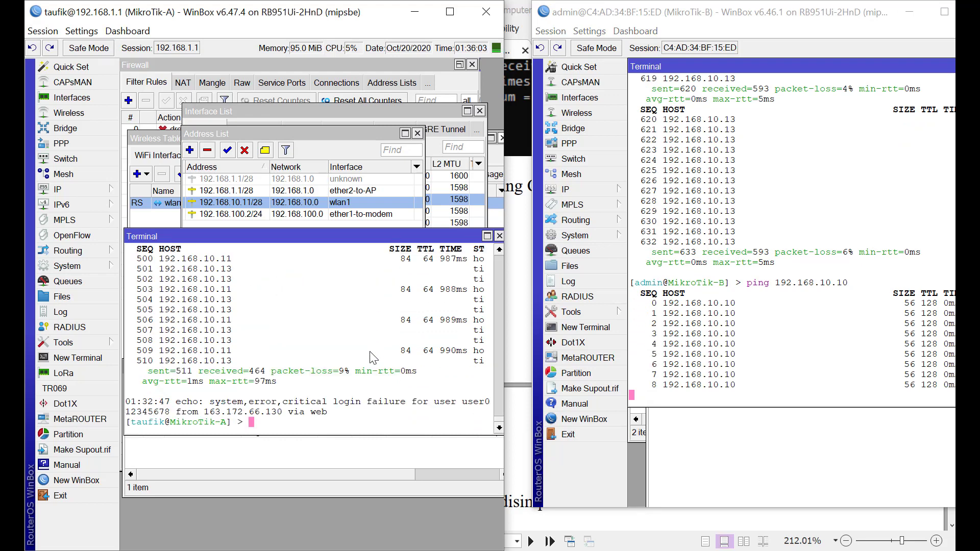
key(Up)
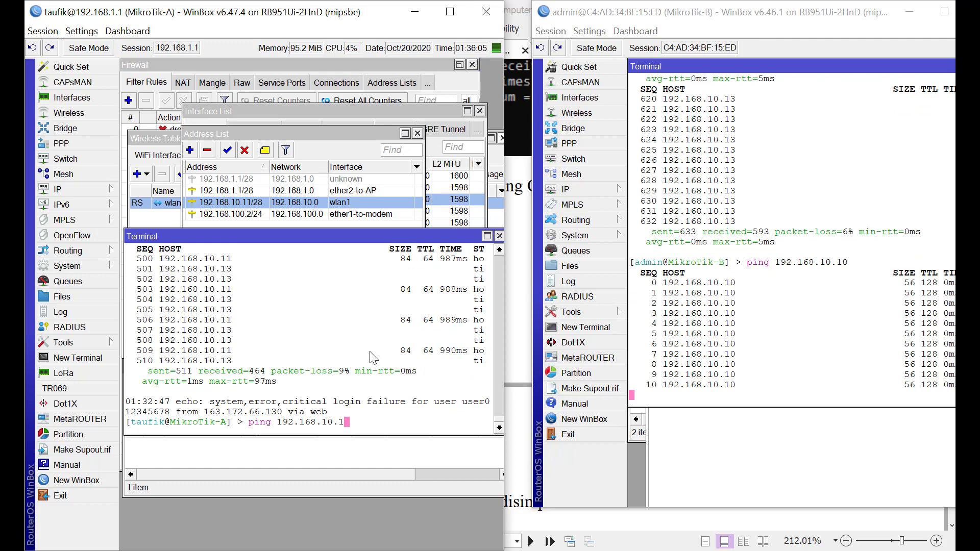
key(Return)
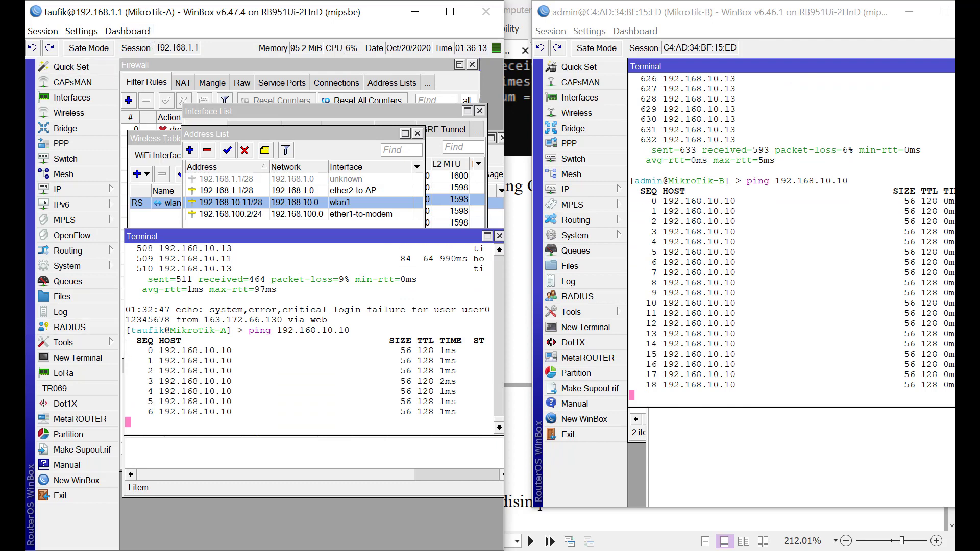
key(ctrl+c)
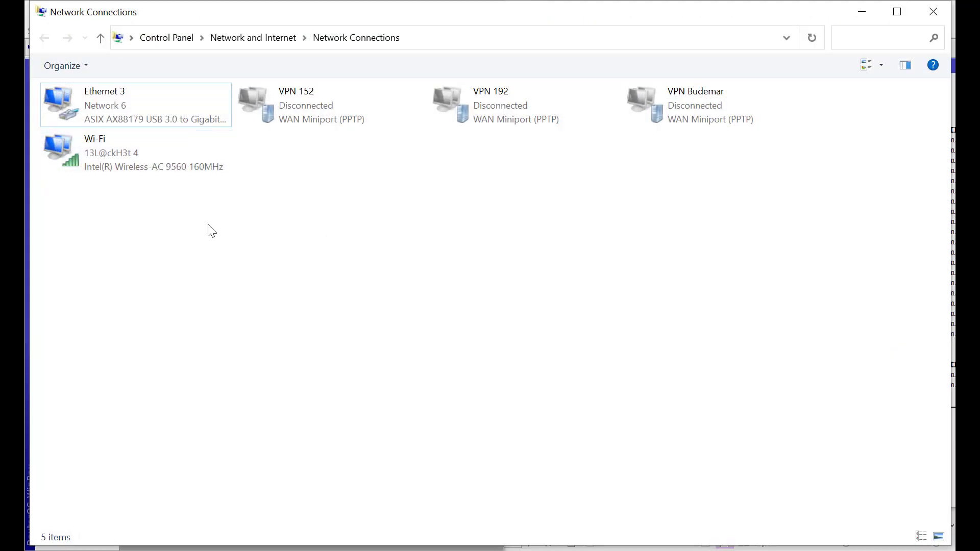
Check Ethernet 3's network connection details in Windows, and bring both WinBox sessions back to the front
double_click(120, 106)
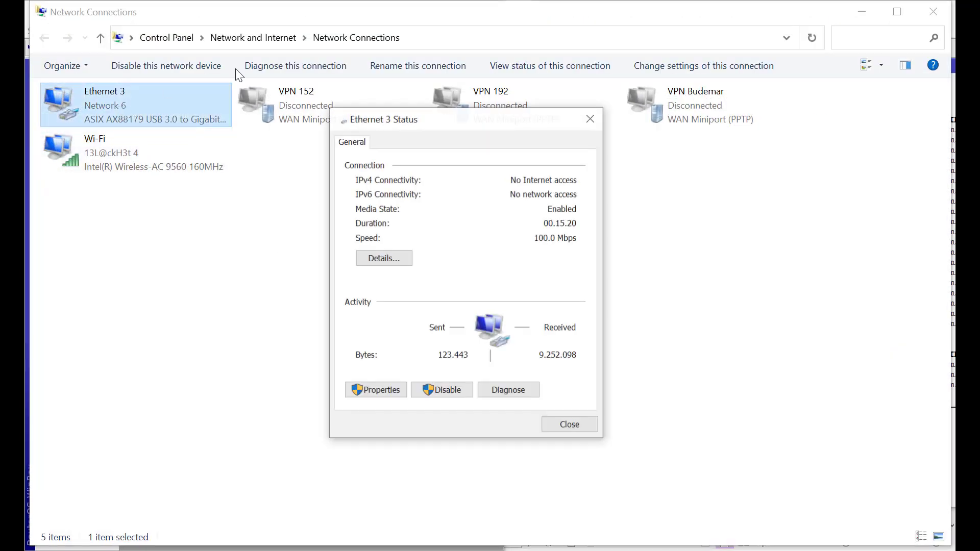
click(405, 259)
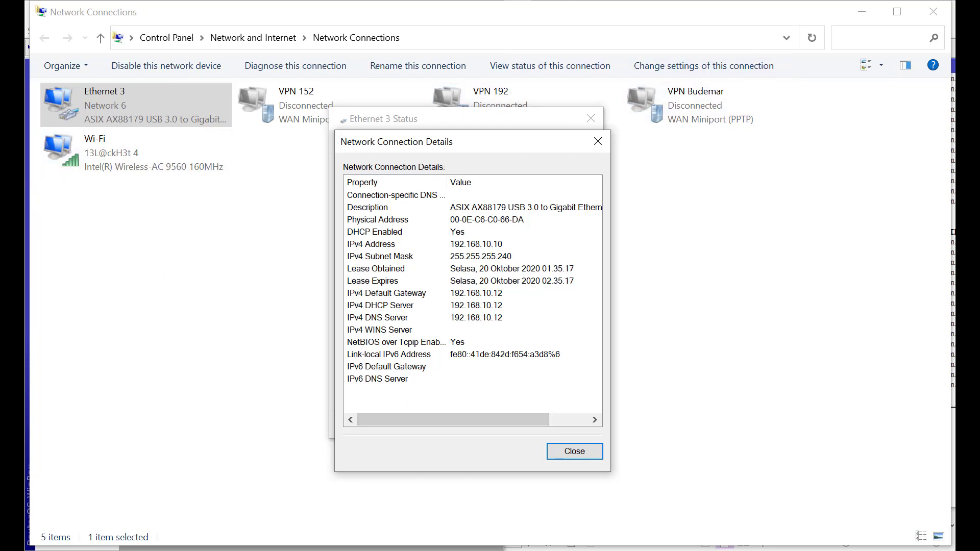
mouse_move(13, 222)
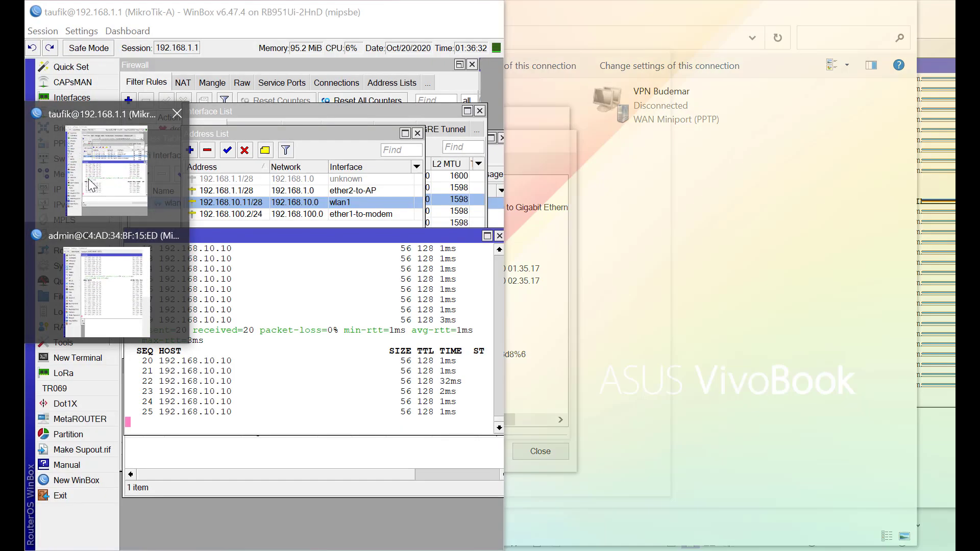
click(88, 179)
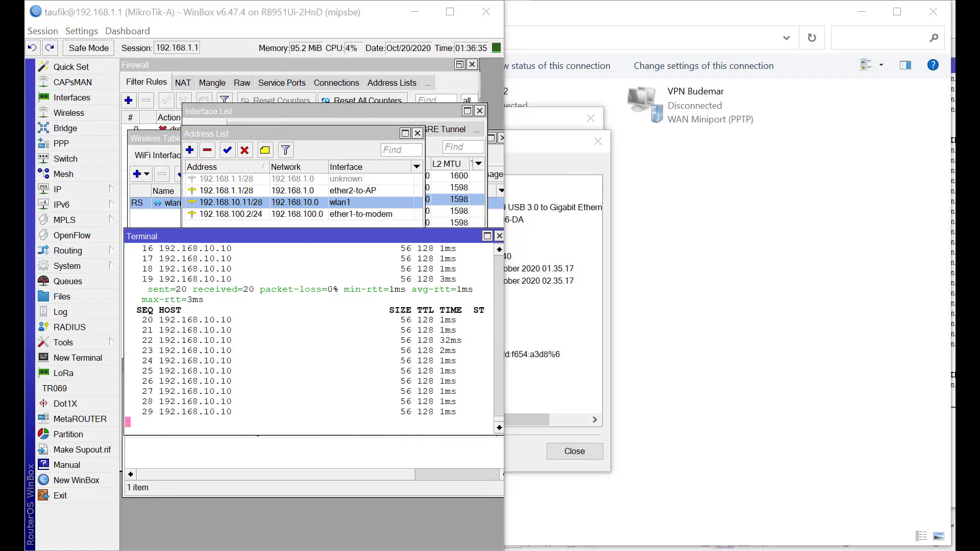
mouse_move(13, 222)
click(102, 292)
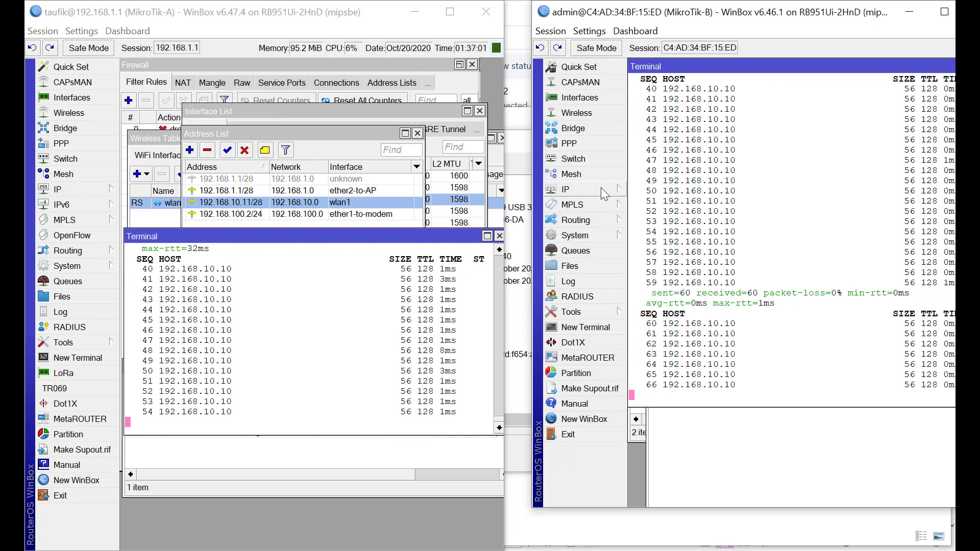
Add a default route on MikroTik-B with destination 0.0.0.0/0 and gateway 192.168.10.11
click(602, 188)
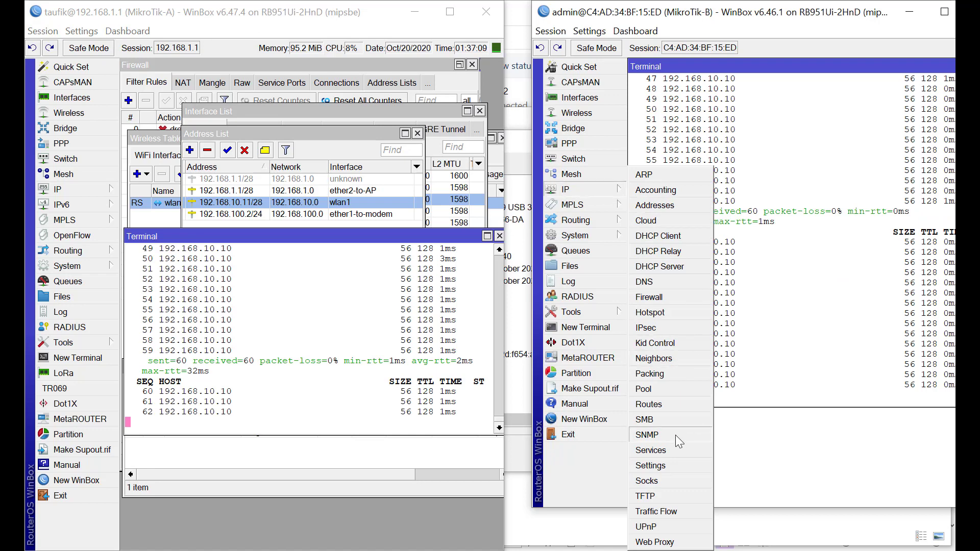
click(660, 405)
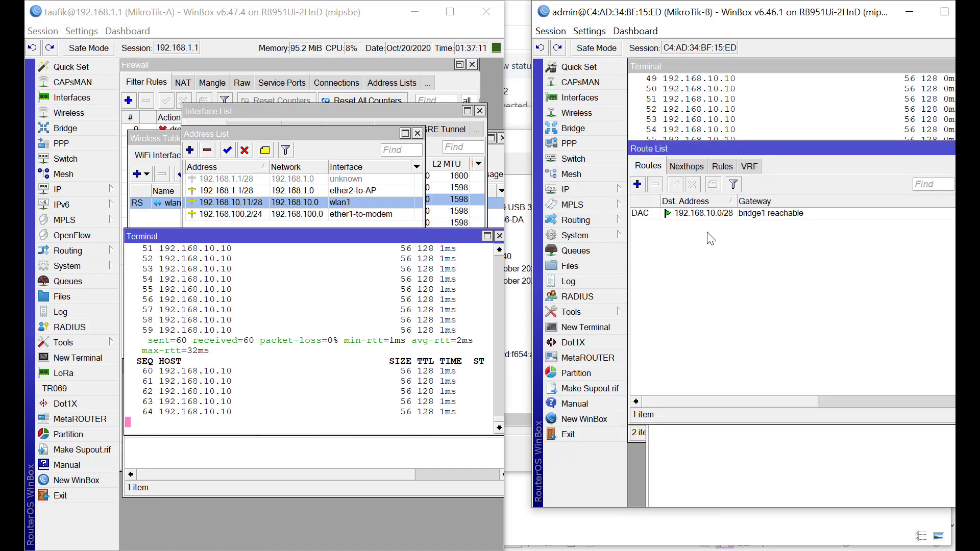
click(638, 185)
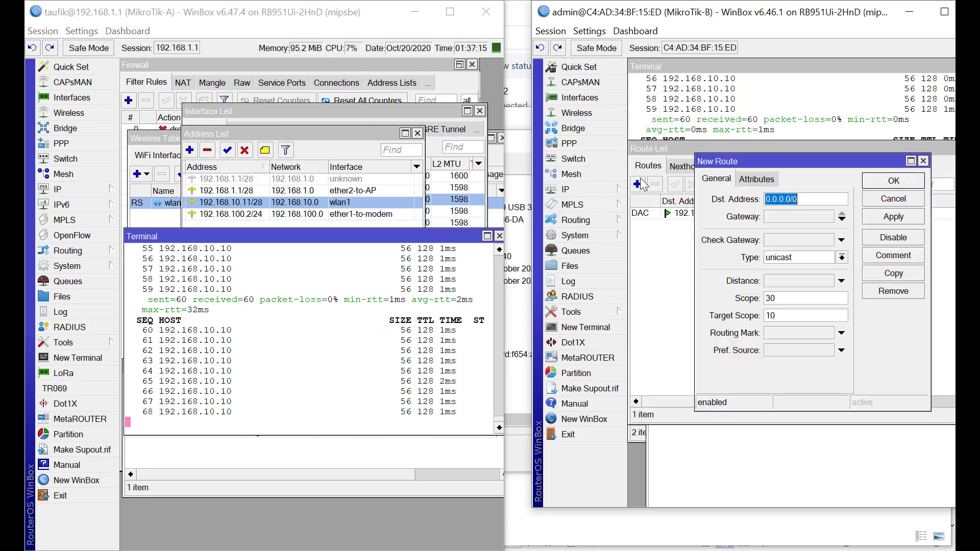
click(797, 216)
text(0.0.0.0)
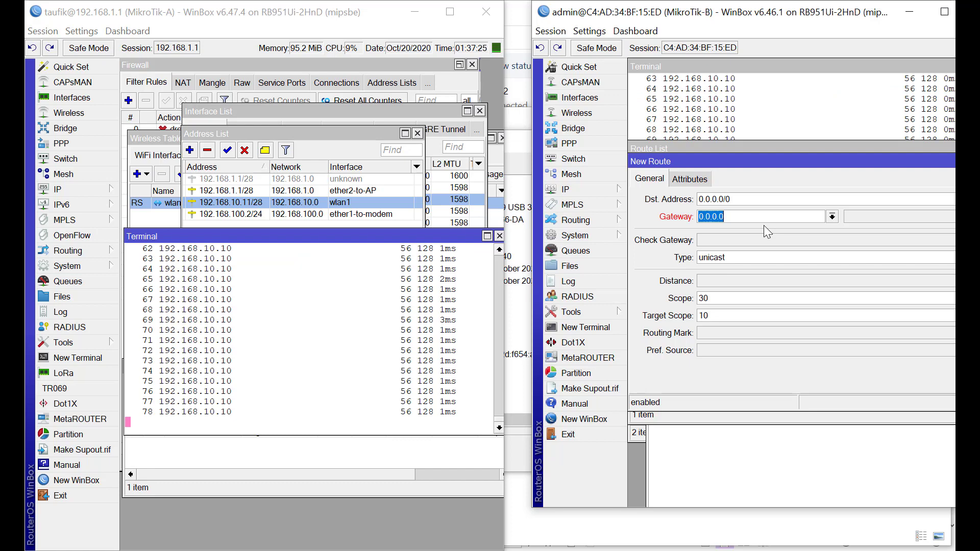
text(19)
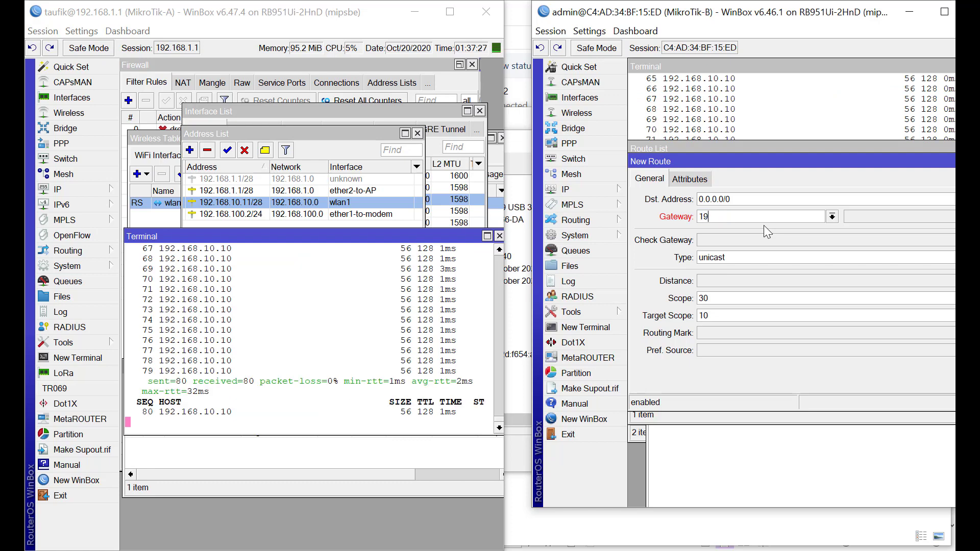
text(2.16)
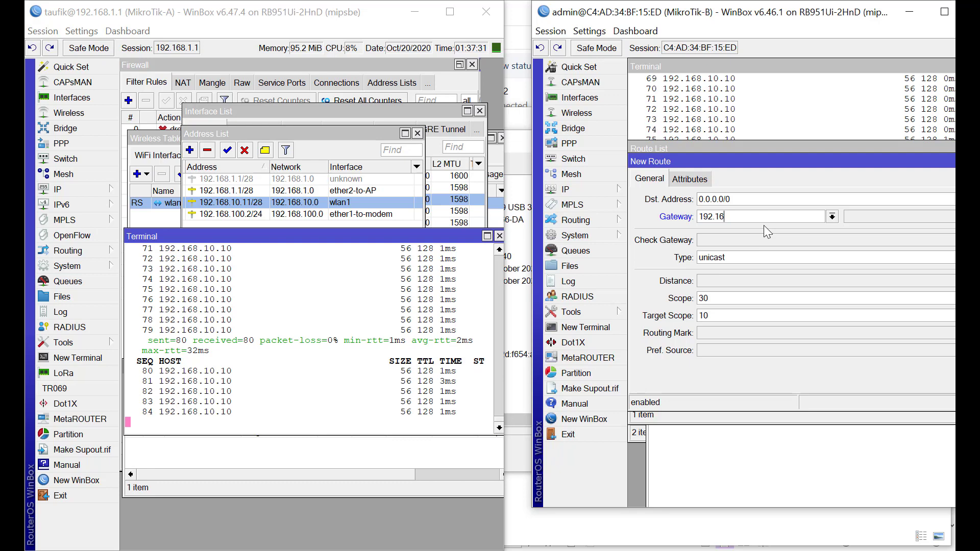
text(8.10.11)
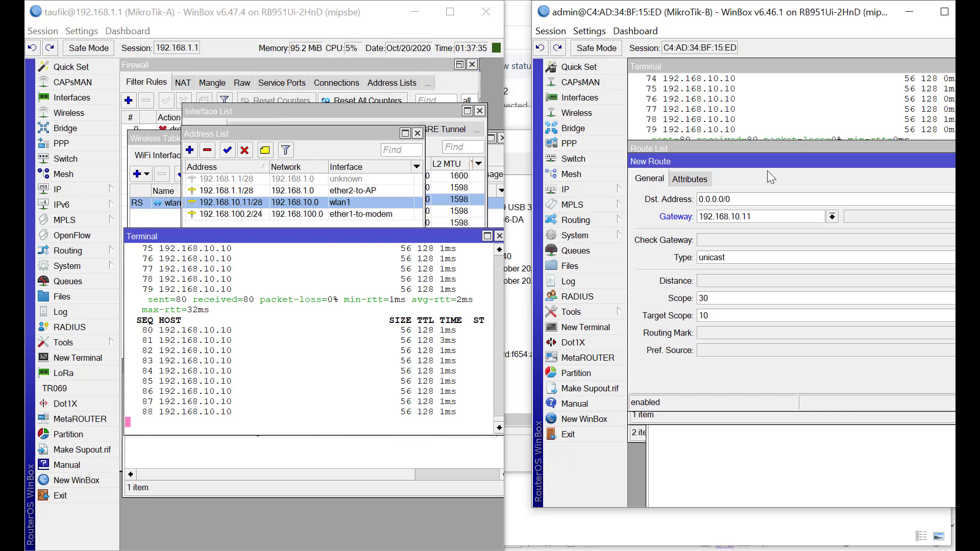
drag(768, 163, 611, 158)
click(926, 216)
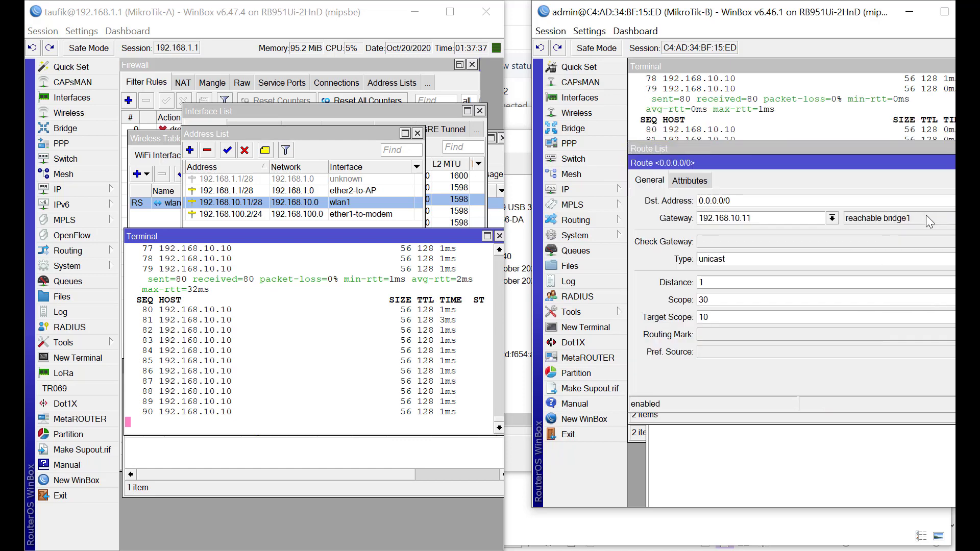
drag(846, 165, 710, 171)
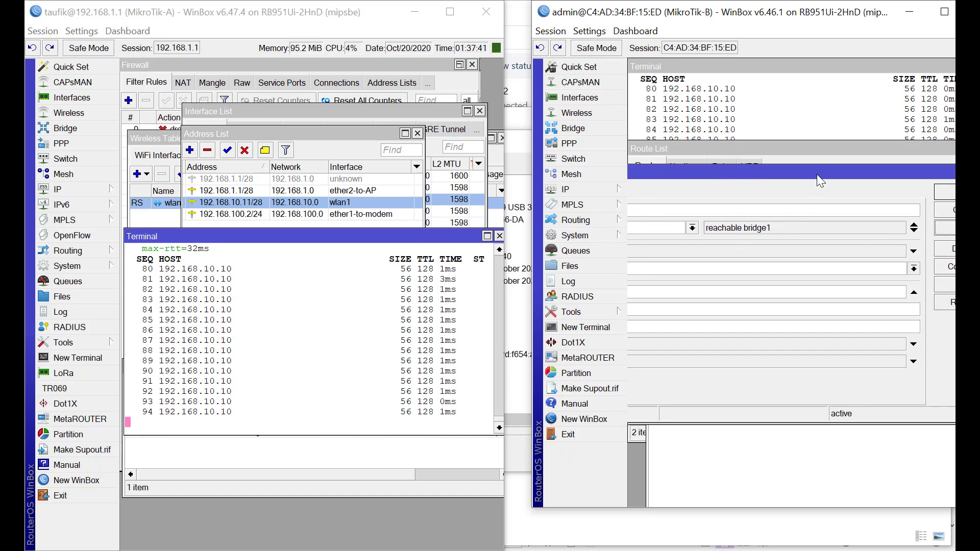
drag(817, 173, 702, 177)
click(825, 196)
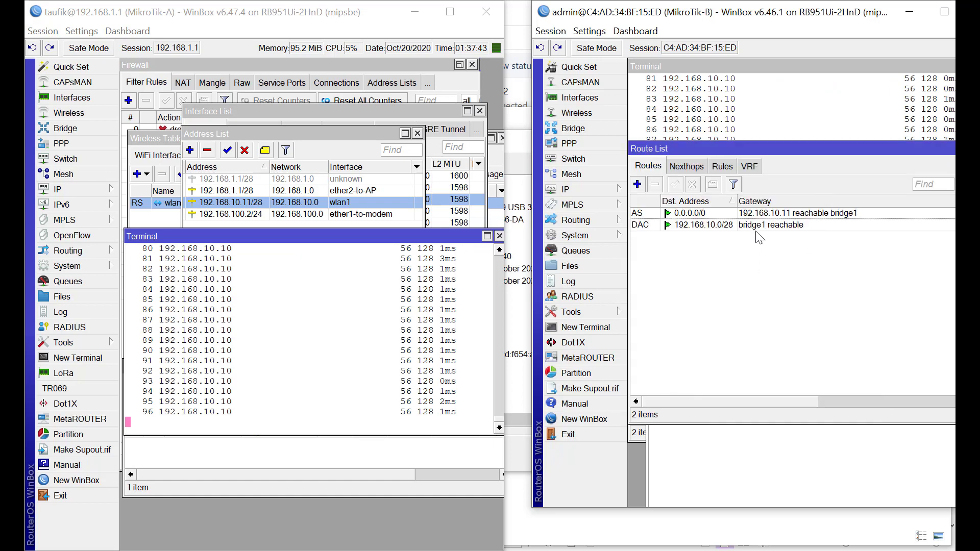
Close MikroTik-B's route list, stop the ping in its terminal, and begin a new ping command
drag(825, 146, 748, 180)
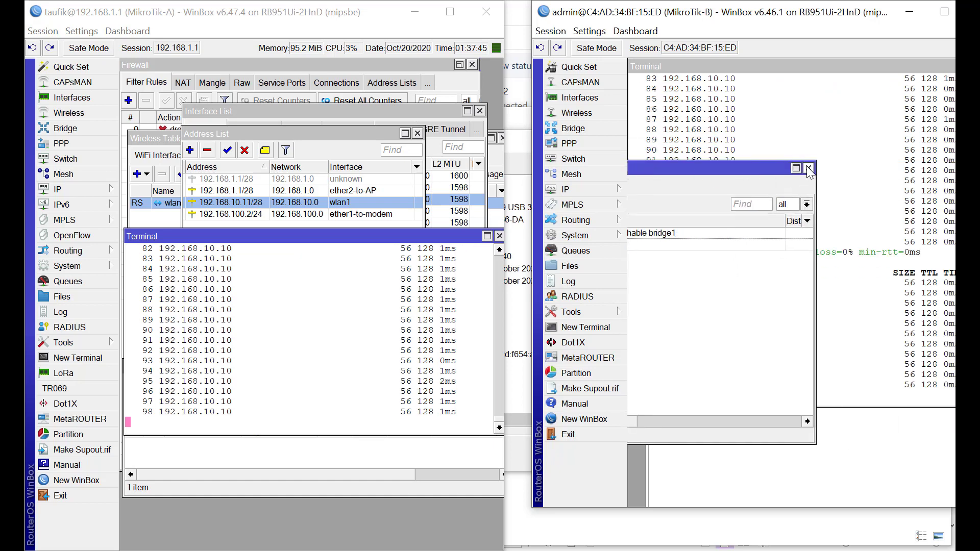
click(843, 215)
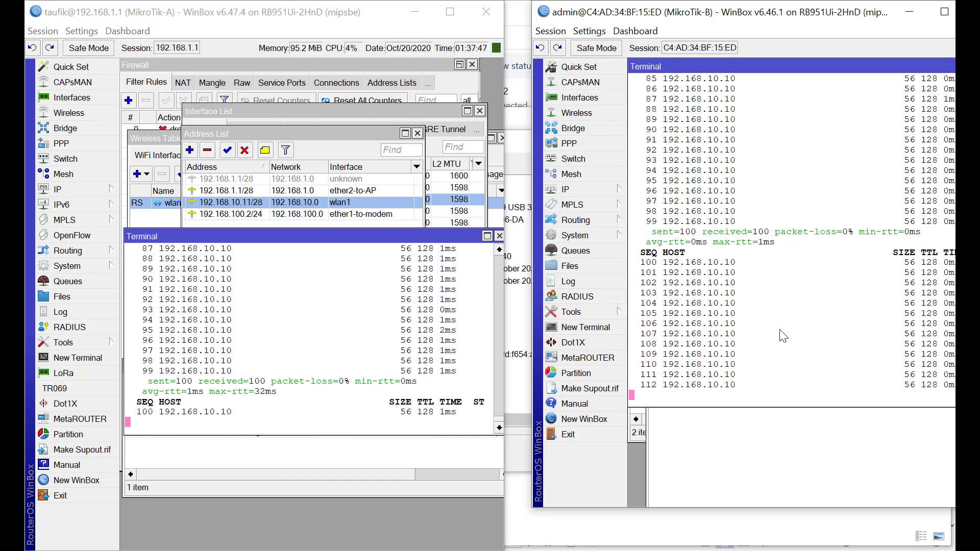
key(ctrl+c)
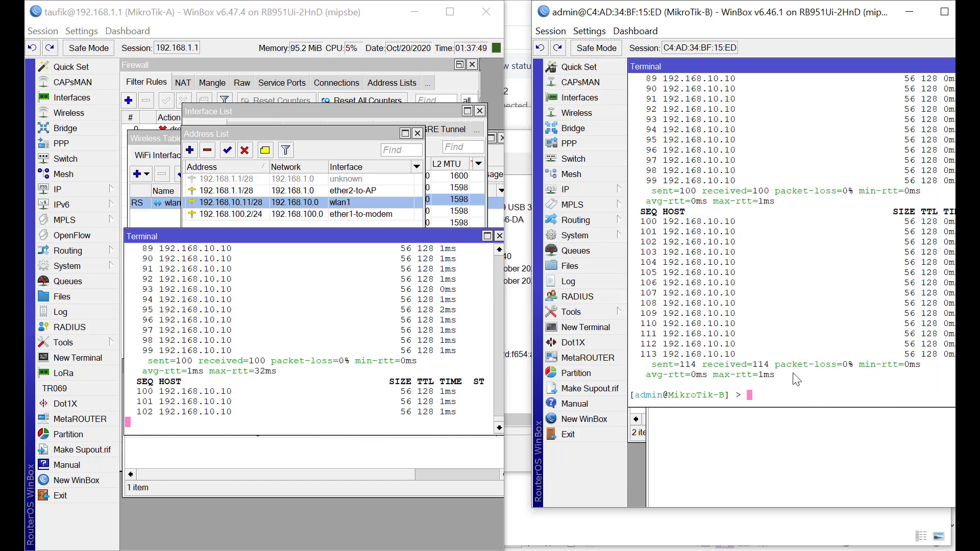
text(ping)
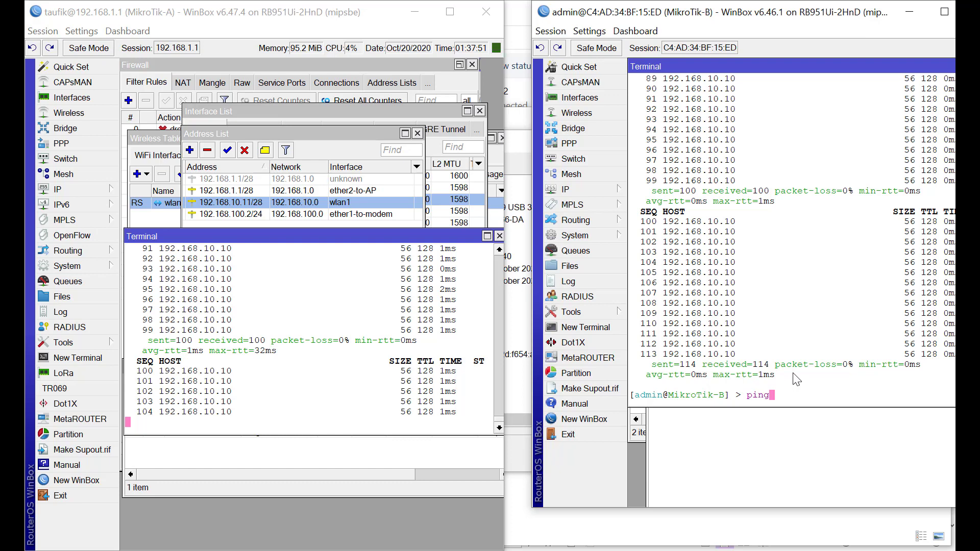
Set MikroTik-B's DNS server to 192.168.10.11 and allow remote requests
click(598, 188)
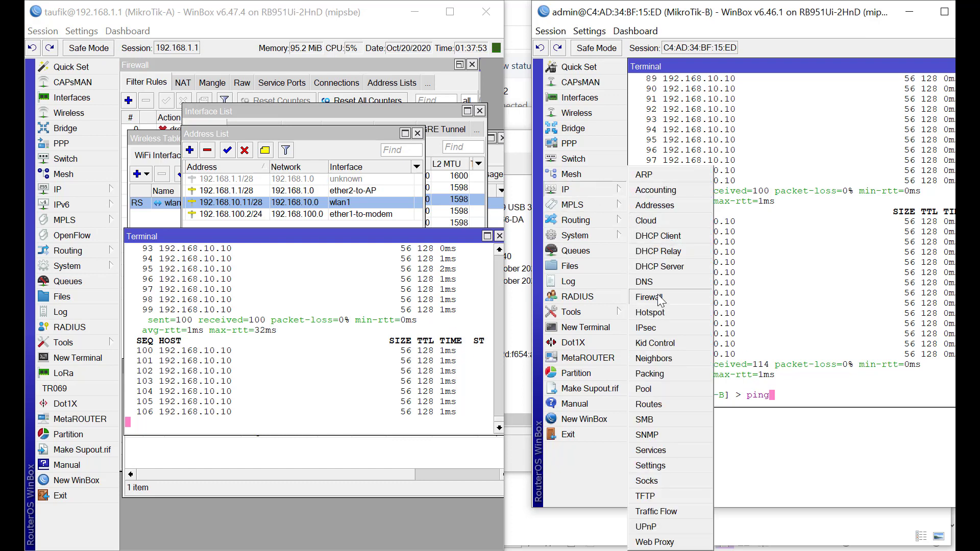
click(645, 282)
double_click(803, 190)
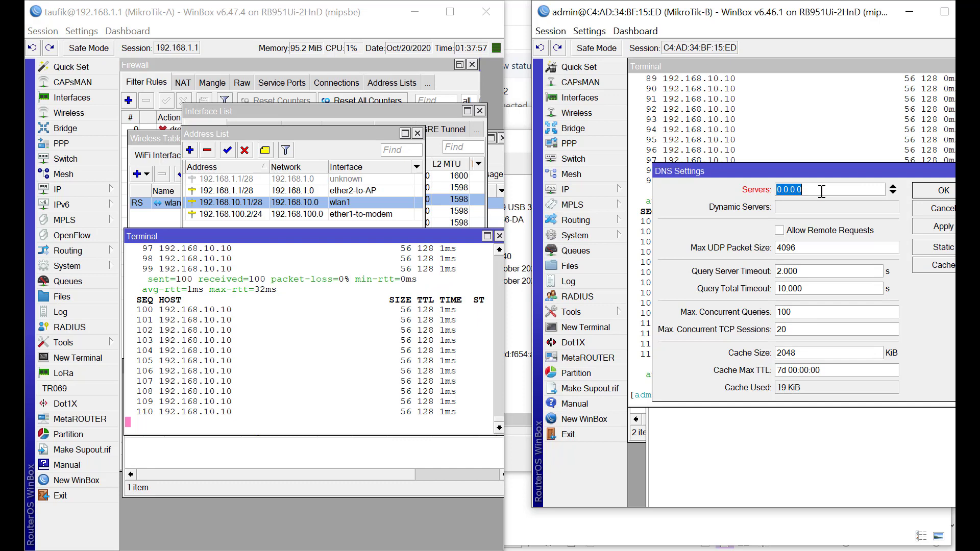
text(192.1)
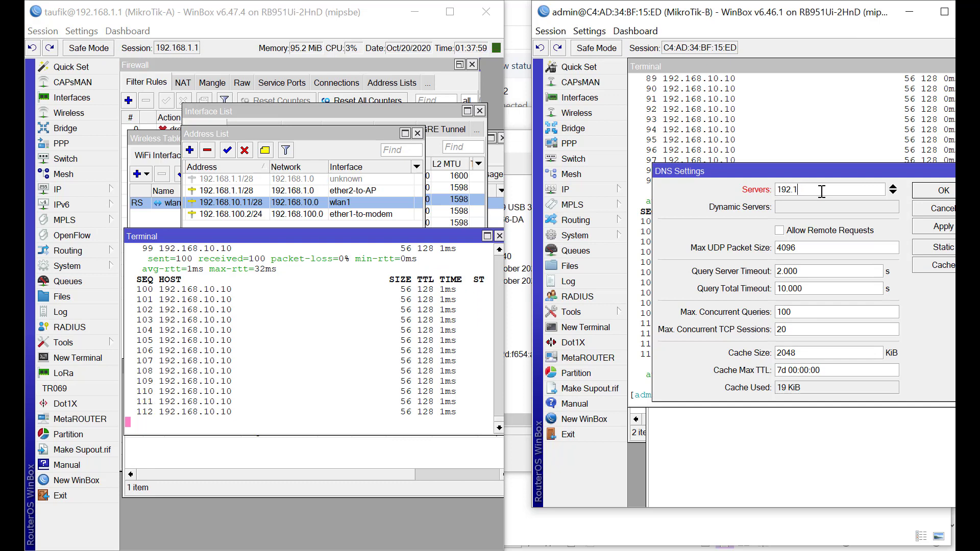
text(68.)
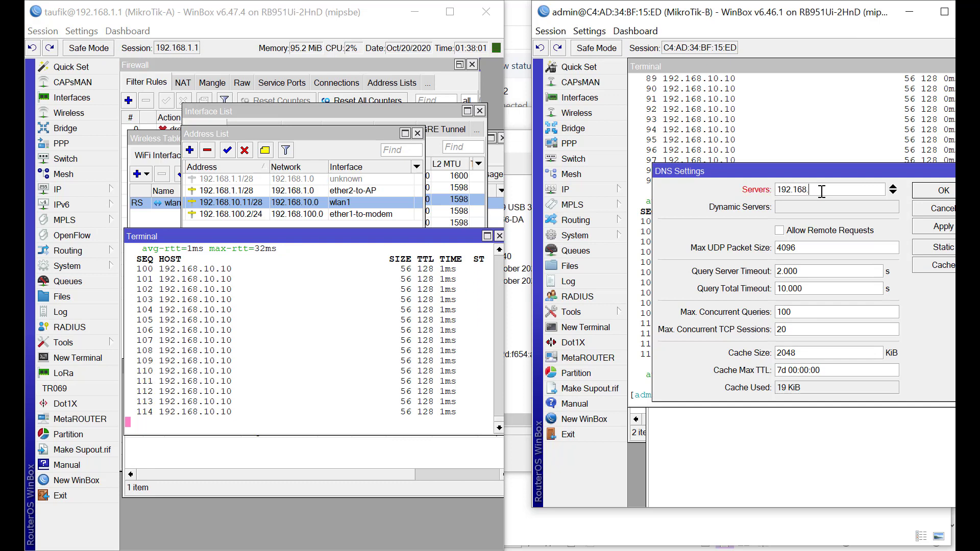
text(10.11)
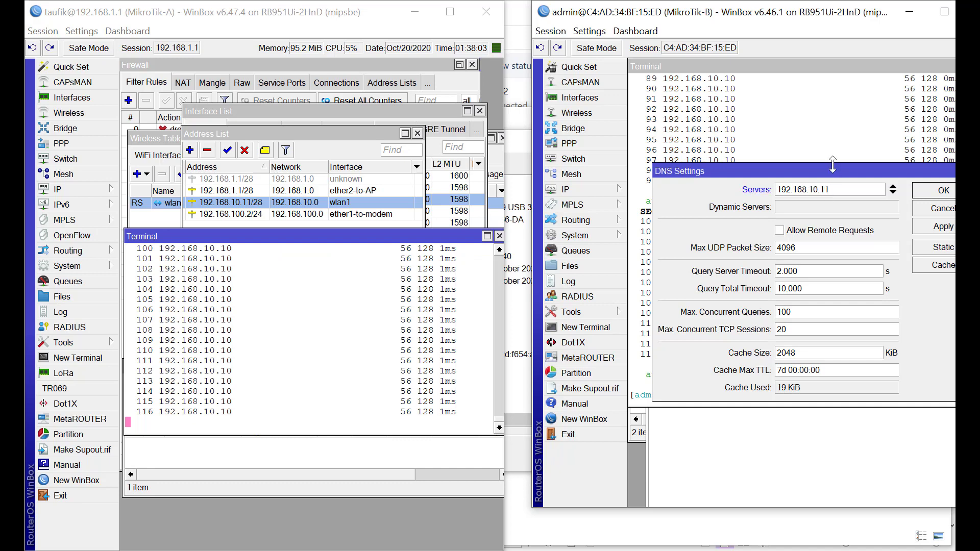
click(862, 236)
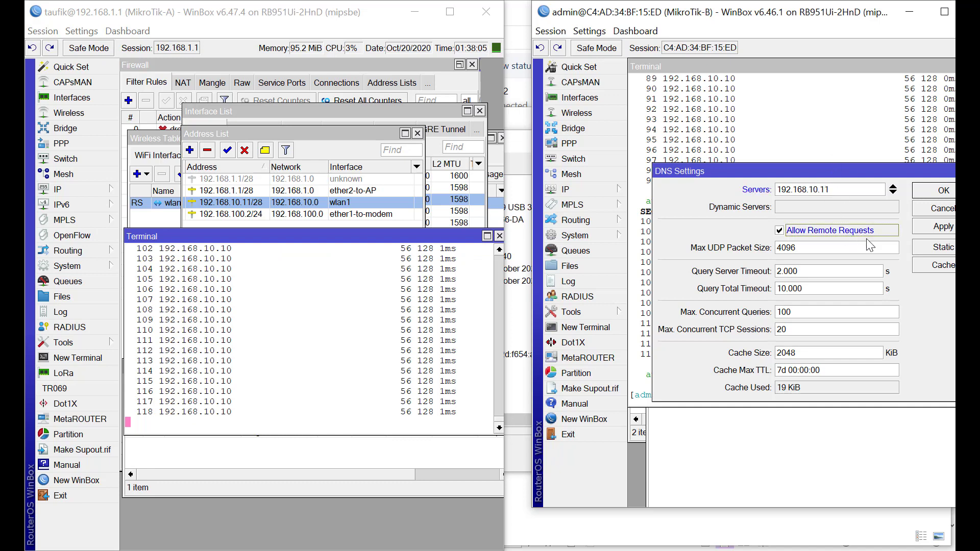
click(928, 225)
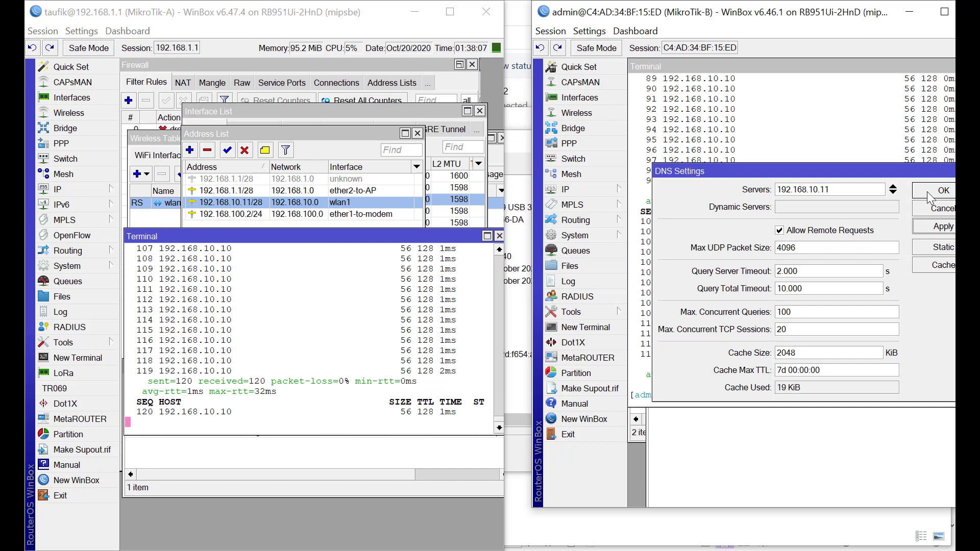
click(930, 194)
Ping 8.8.8.8 from MikroTik-B's terminal to test internet access, and stop the ping after several replies
text(ping)
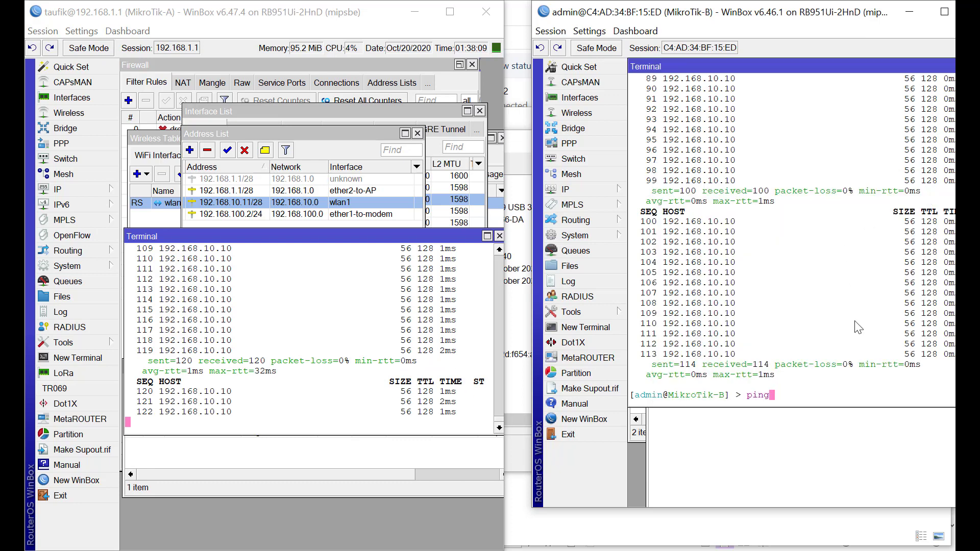
text( 8.8.8.)
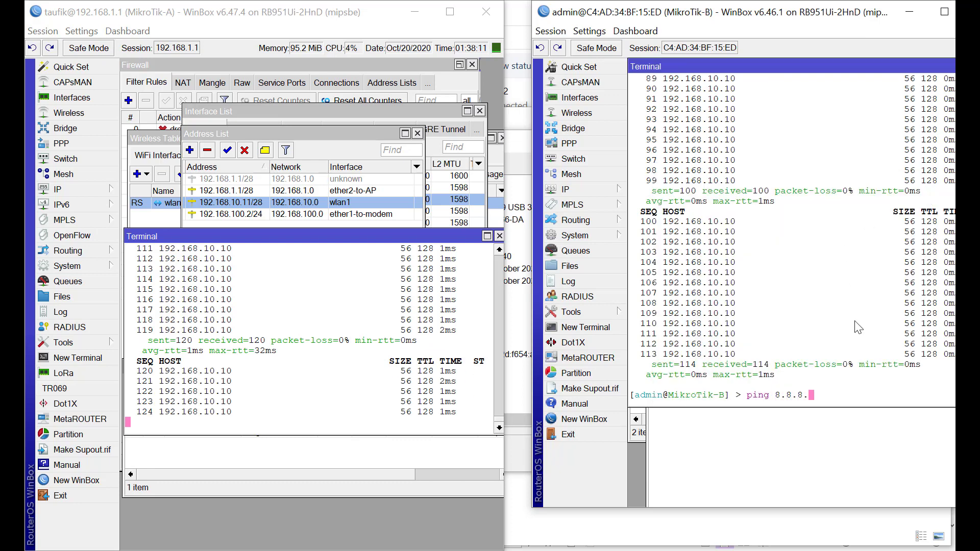
text(8)
key(Return)
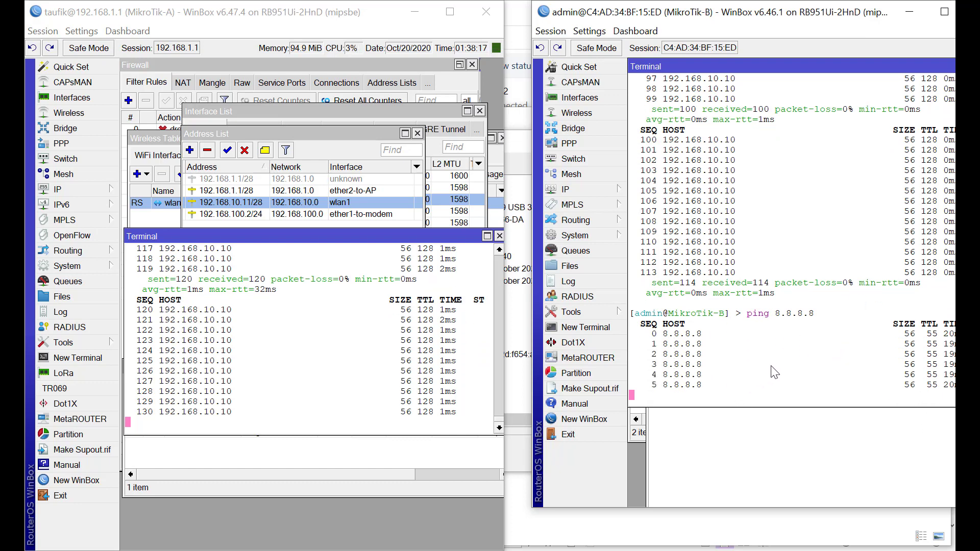
key(ctrl+c)
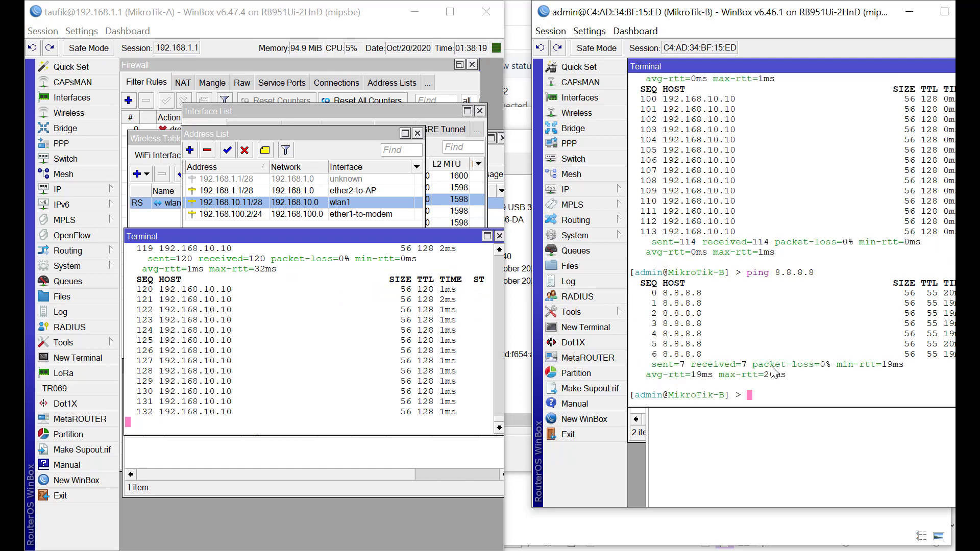
Ping detik.com from MikroTik-B's terminal to test name resolution, and stop it after a few replies
text(ping )
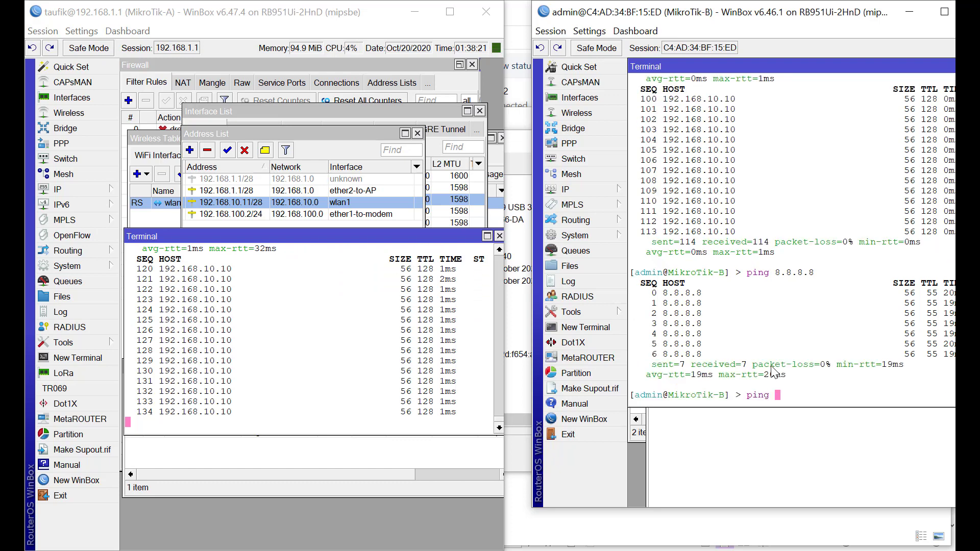
text(detik.com)
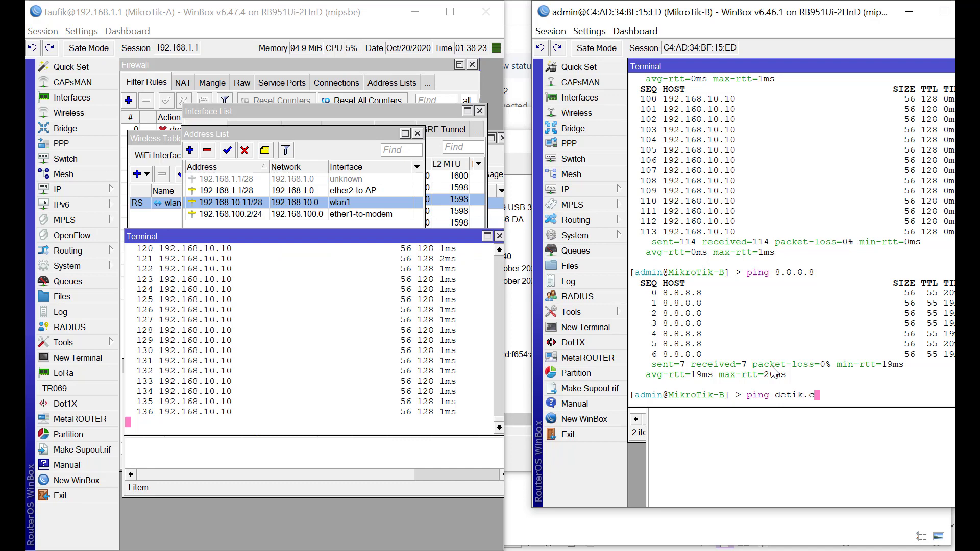
key(Return)
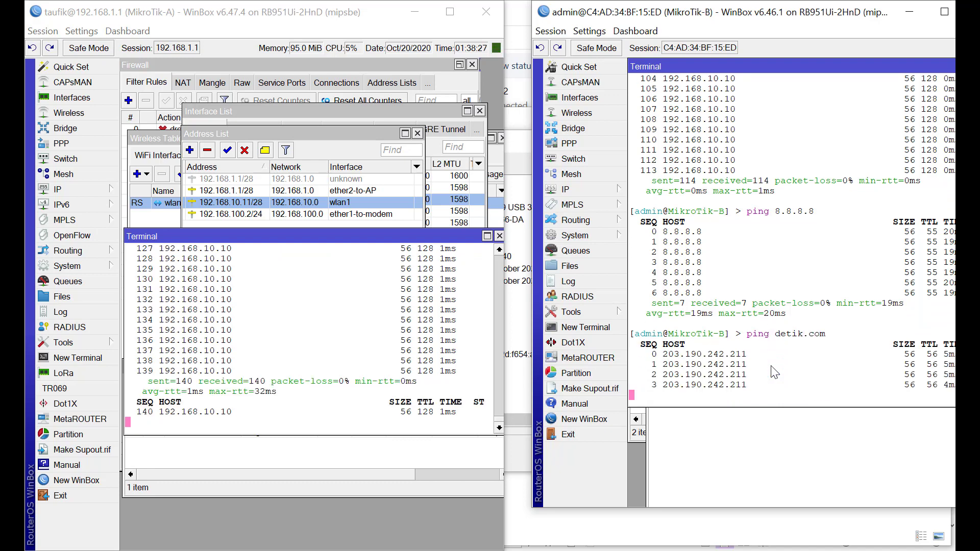
key(ctrl+c)
Reuse the previous ping command in MikroTik-B's terminal for gmail.com, and stop it after a few replies
key(Up)
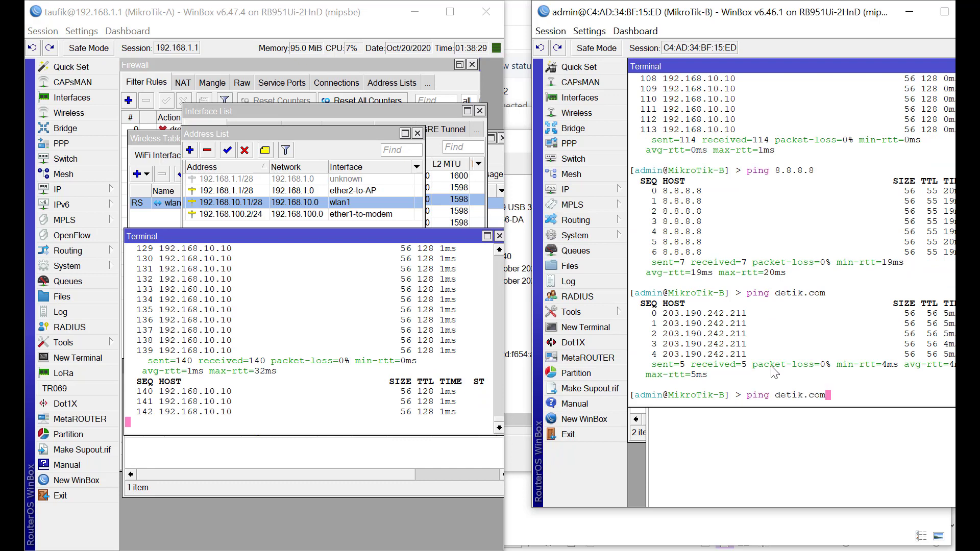
key(BackSpace)
key(BackSpace)
key(BackSpace)
key(BackSpace)
key(BackSpace)
key(BackSpace)
key(BackSpace)
key(BackSpace)
key(BackSpace)
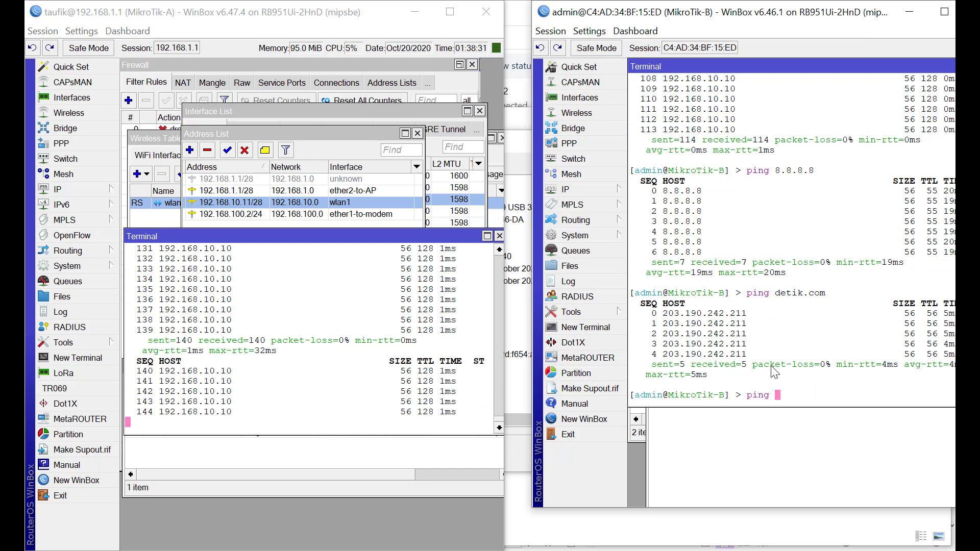
text(gmail.com)
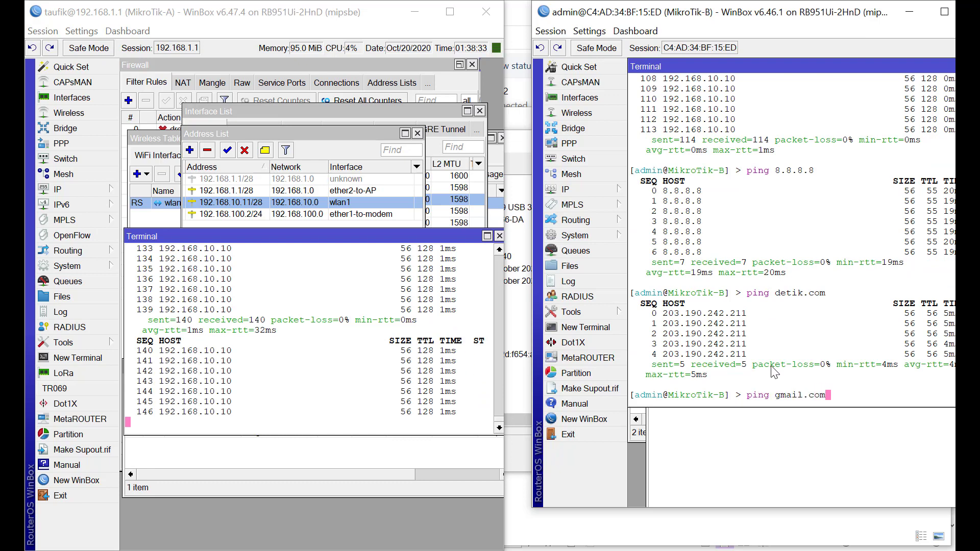
key(Return)
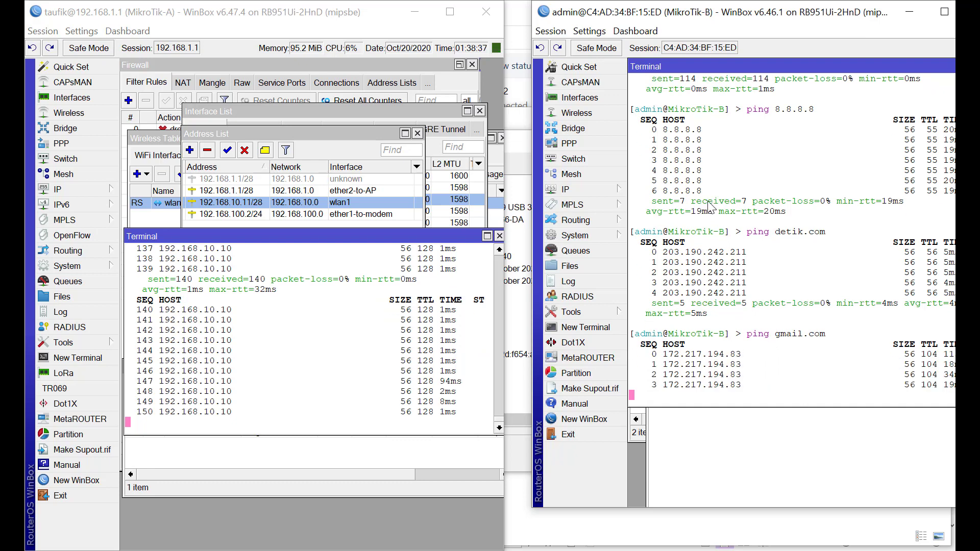
key(ctrl+c)
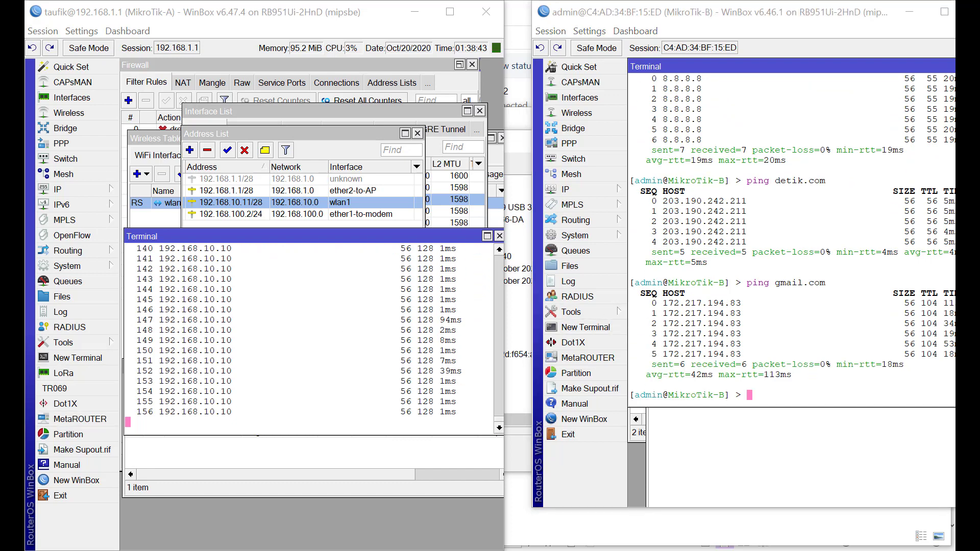
Switch to the Windows Command Prompt on the PC and begin a ping command
key(alt+Tab)
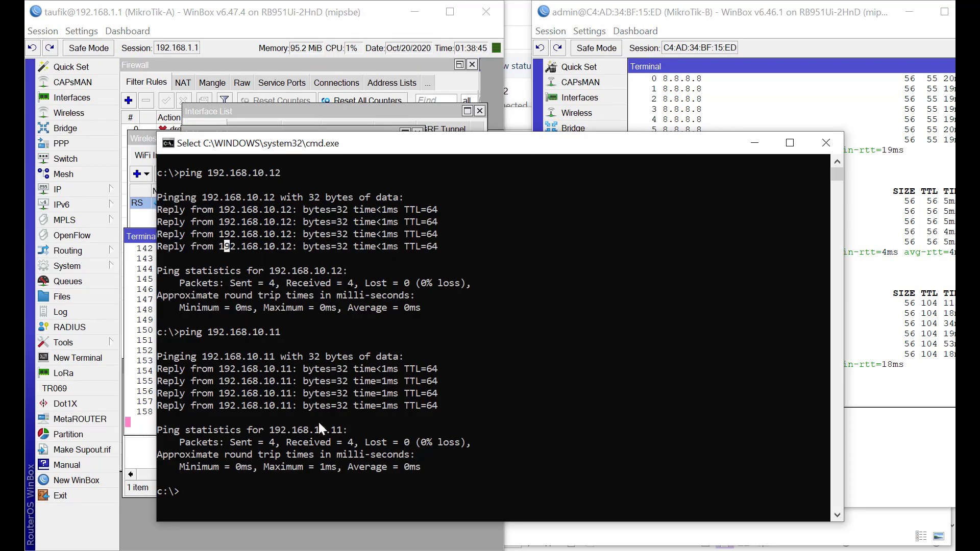
text(ping)
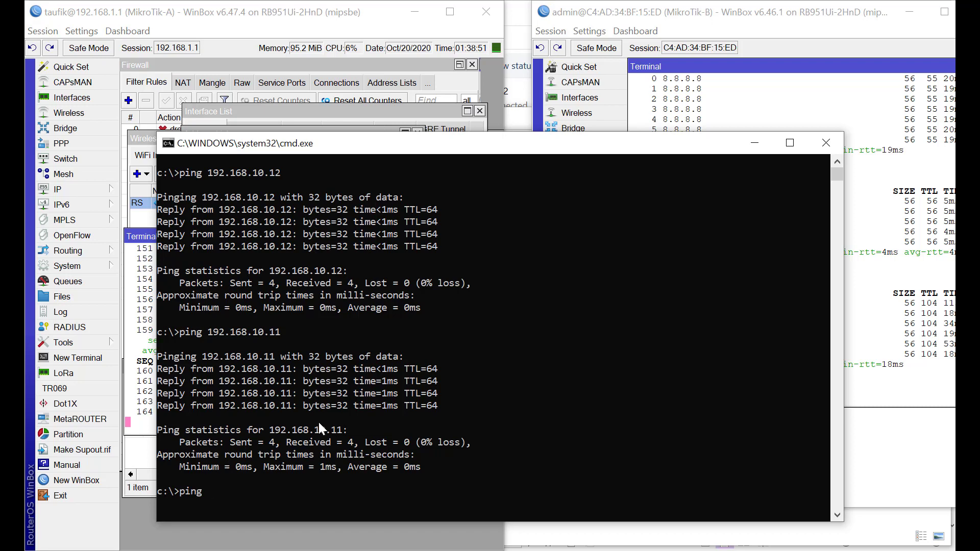
text( 193)
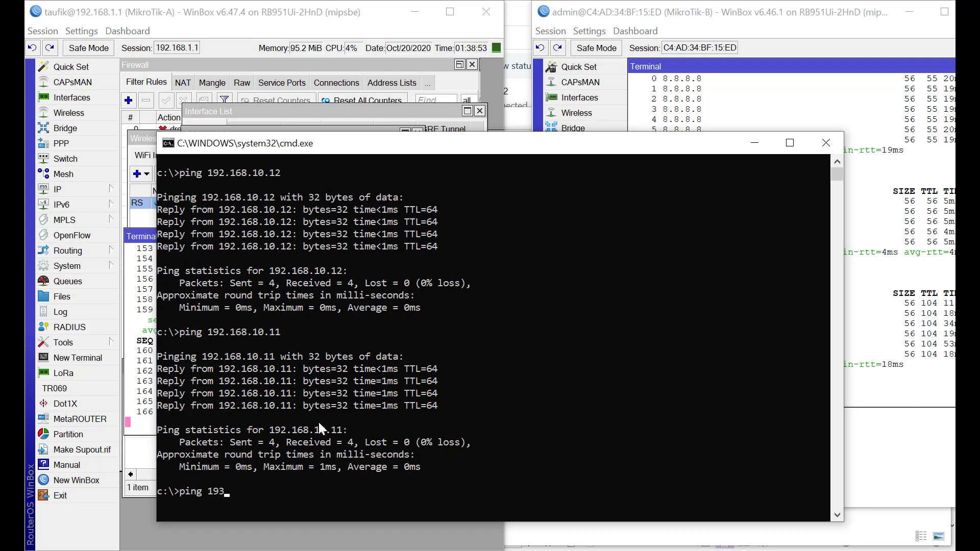
text(.168.)
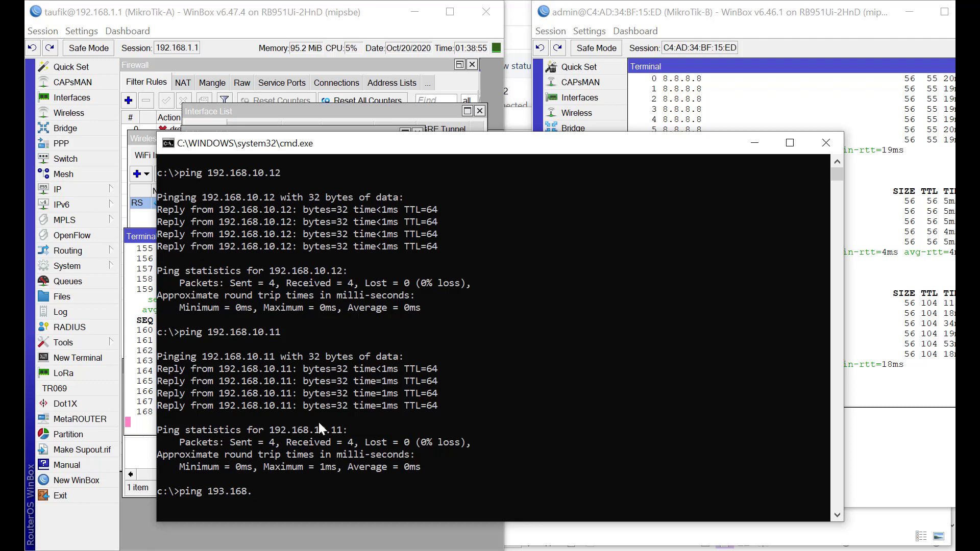
text(10)
key(BackSpace)
key(BackSpace)
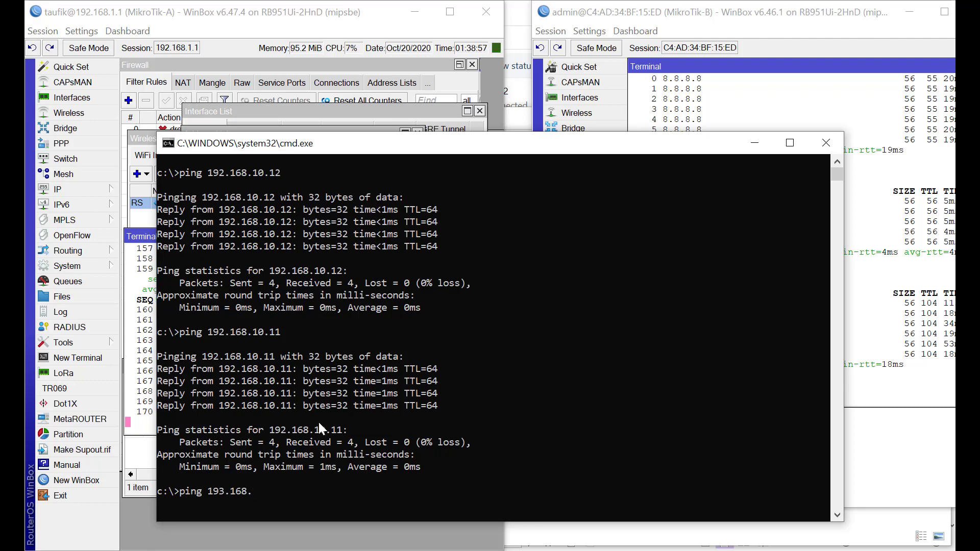
key(BackSpace)
key(BackSpace)
key(BackSpace)
key(BackSpace)
key(BackSpace)
key(BackSpace)
key(BackSpace)
key(BackSpace)
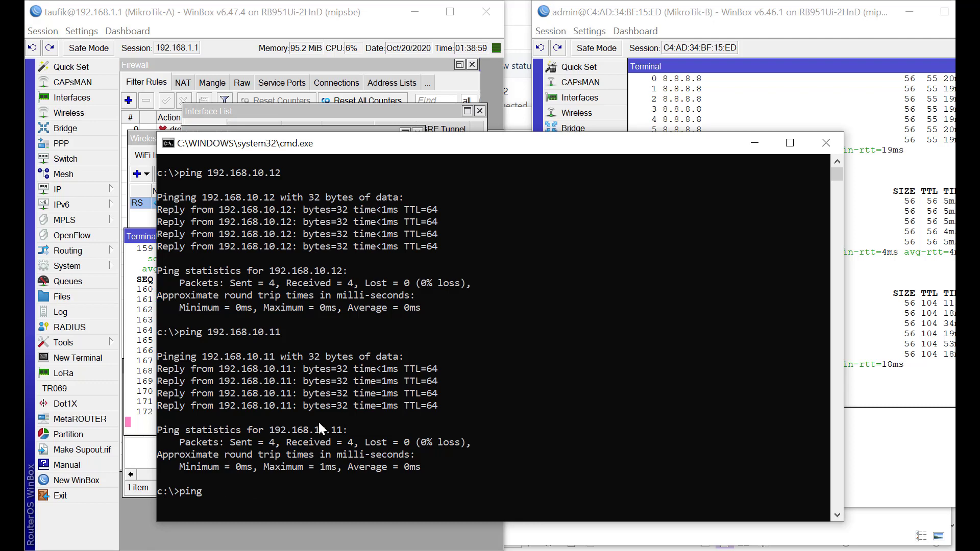
Complete the PC's ping command with detik.com and run it to test internet access
text(detik.)
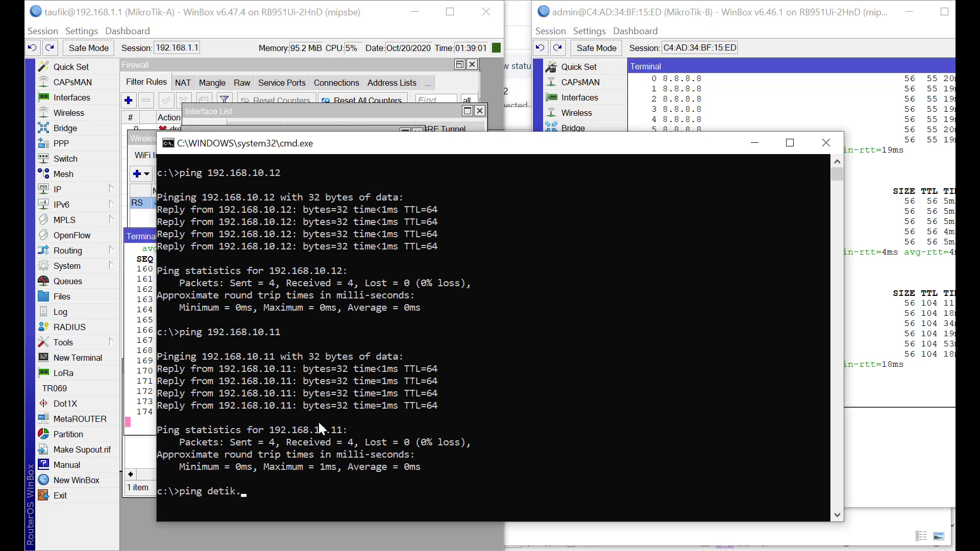
text(com)
key(Return)
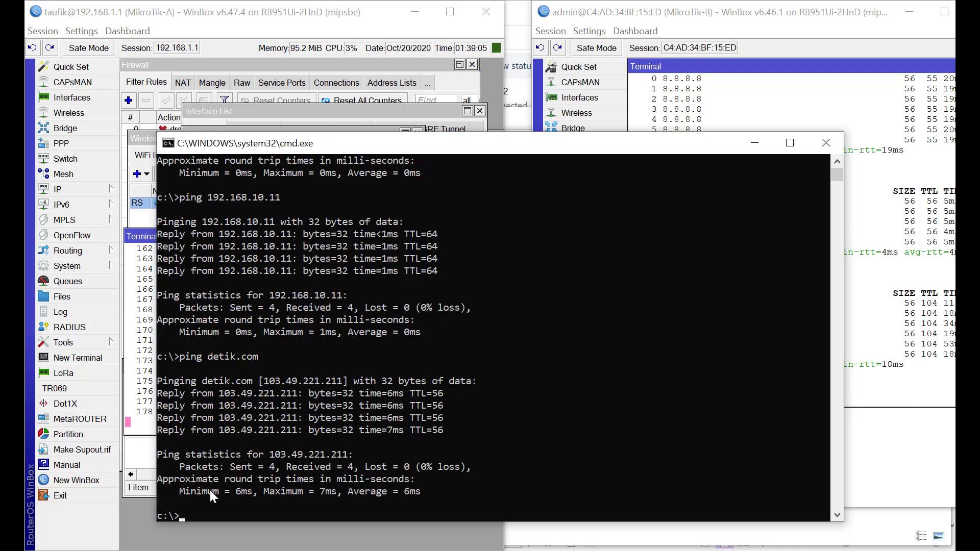
Recall the PC's last ping command, replace its target with google.com, and run it
key(Up)
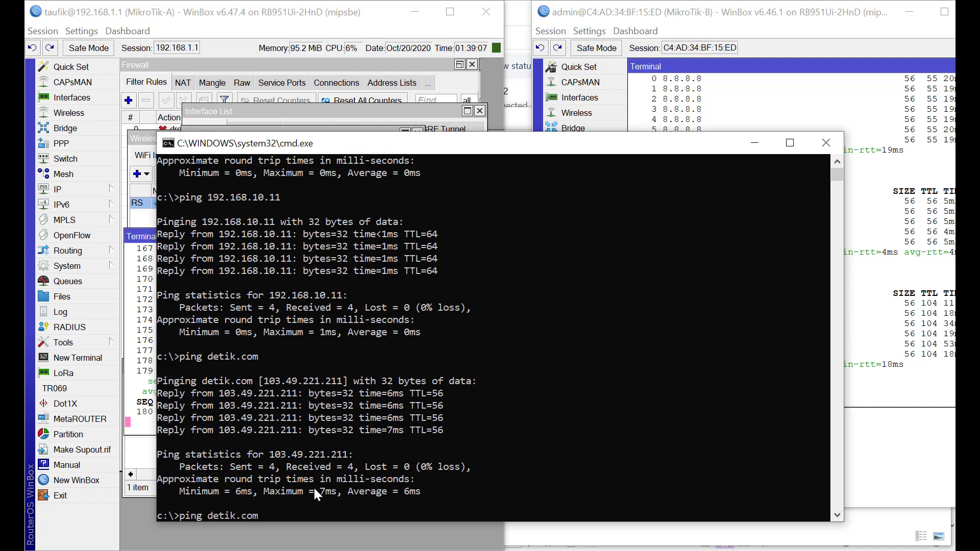
key(BackSpace)
key(BackSpace)
key(BackSpace)
key(BackSpace)
key(BackSpace)
key(BackSpace)
key(BackSpace)
key(BackSpace)
key(BackSpace)
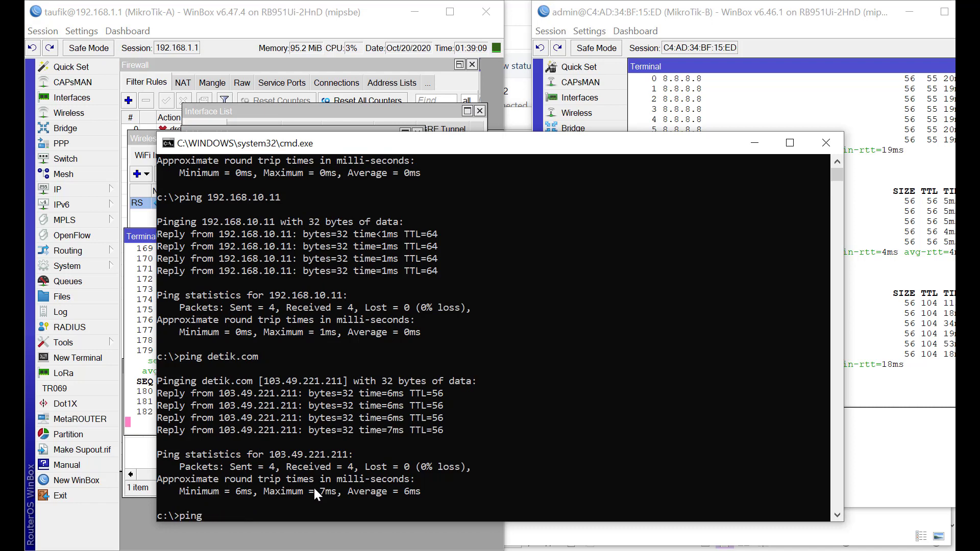
text(goog)
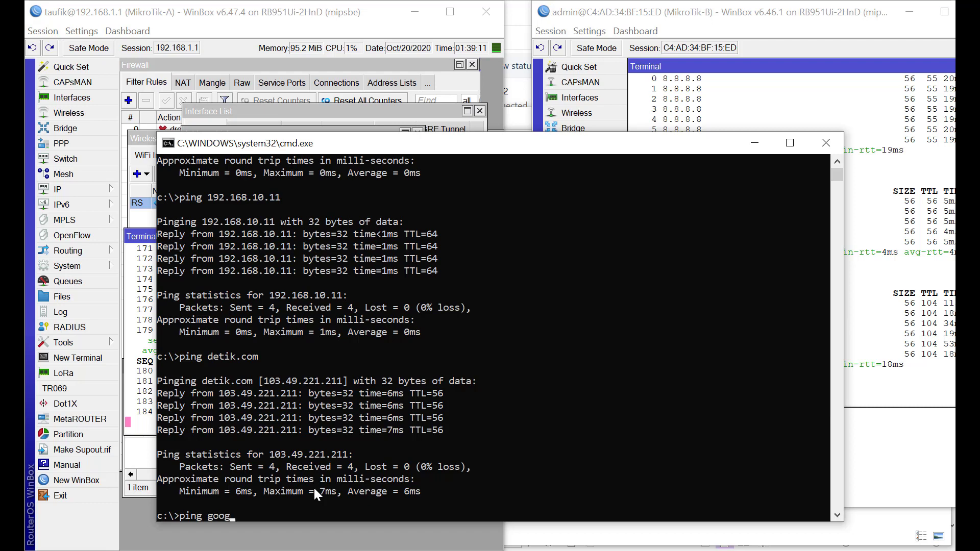
text(le.com)
key(Return)
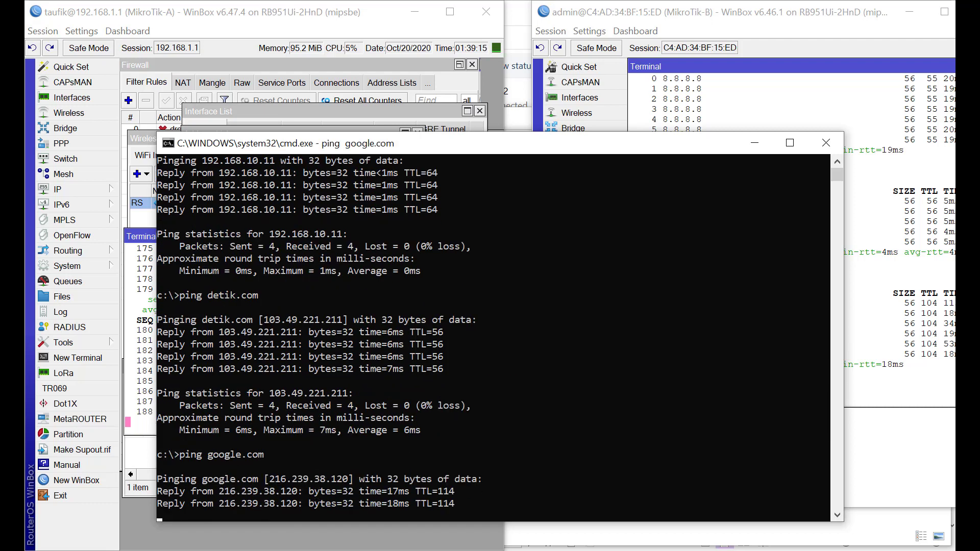
Bring up Ethernet 3's network connection details in Windows, then close and reopen them to refresh the addressing information
mouse_move(12, 225)
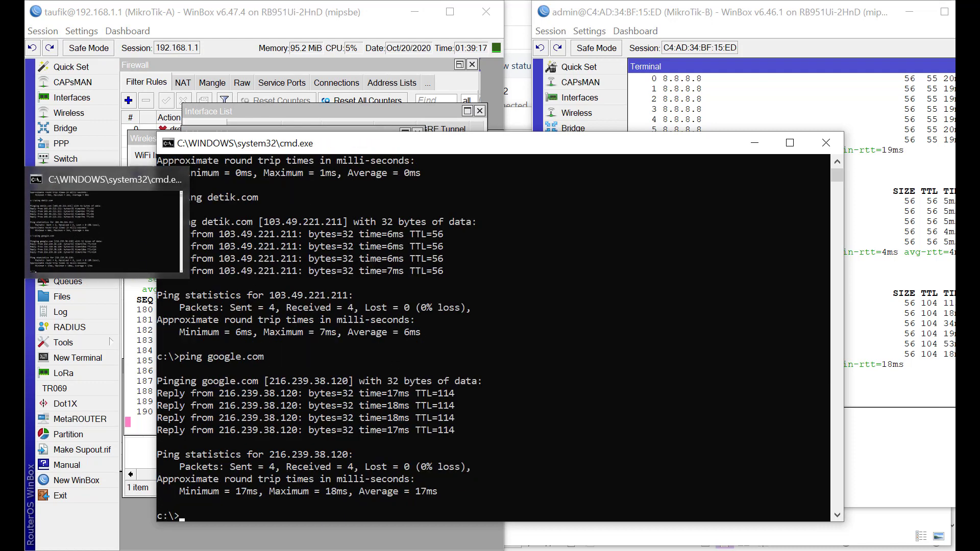
mouse_move(12, 186)
click(100, 232)
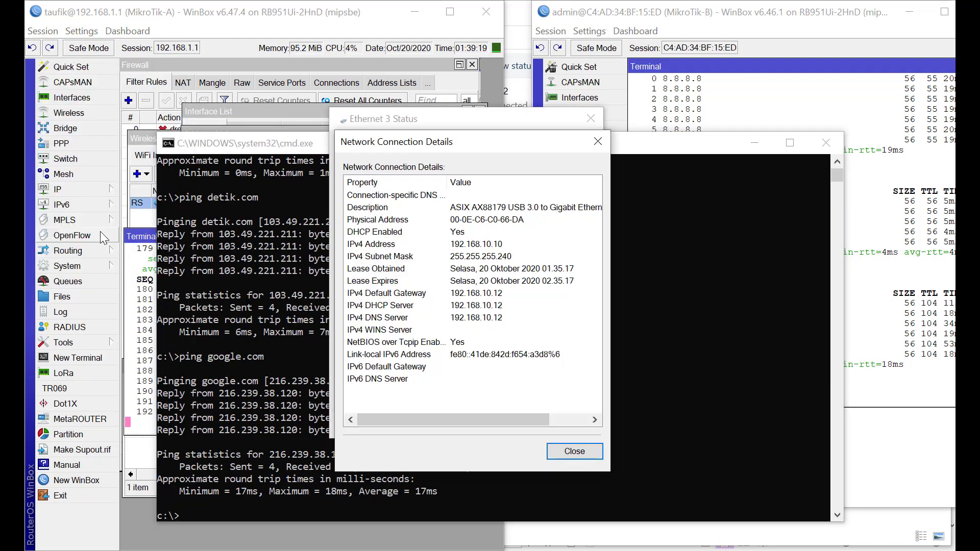
click(569, 453)
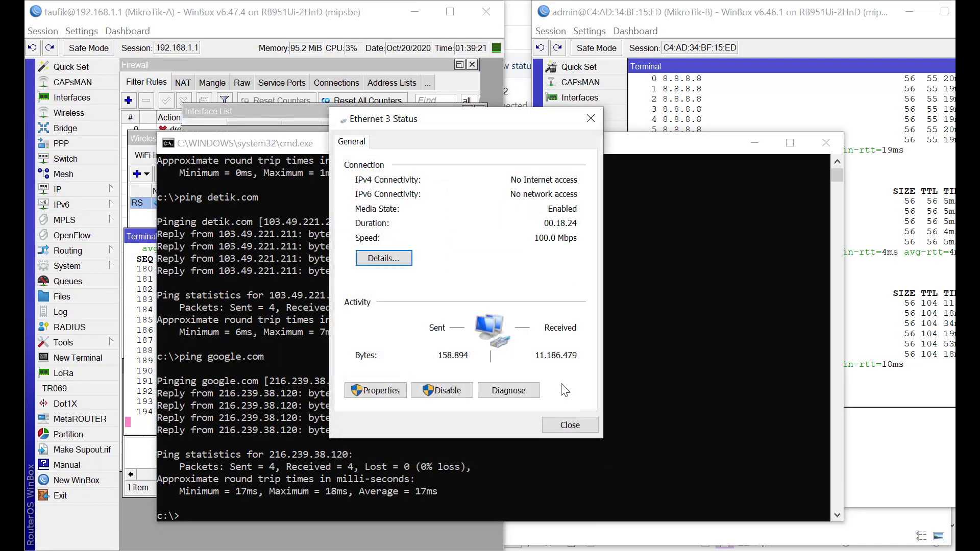
click(396, 262)
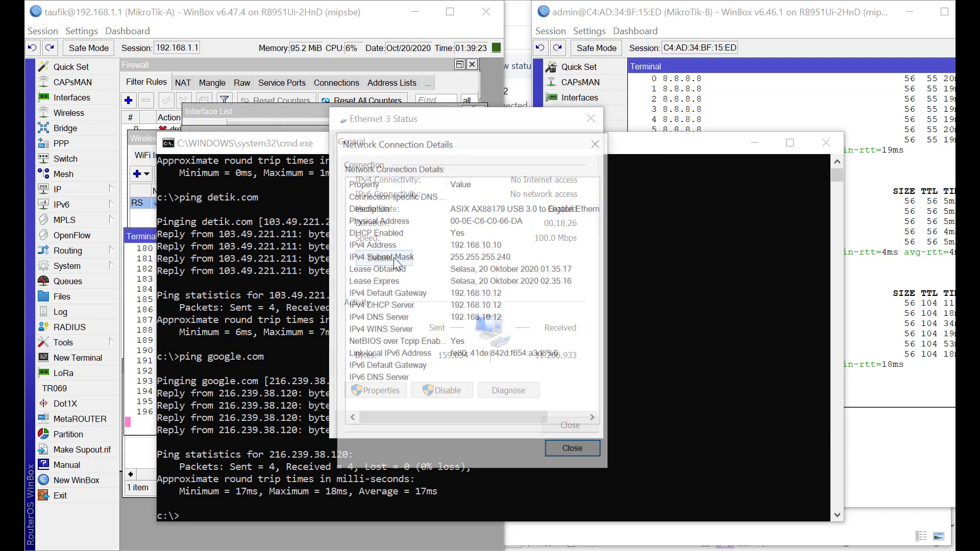
Close Ethernet 3's connection details and status, and minimize the Command Prompt
click(593, 449)
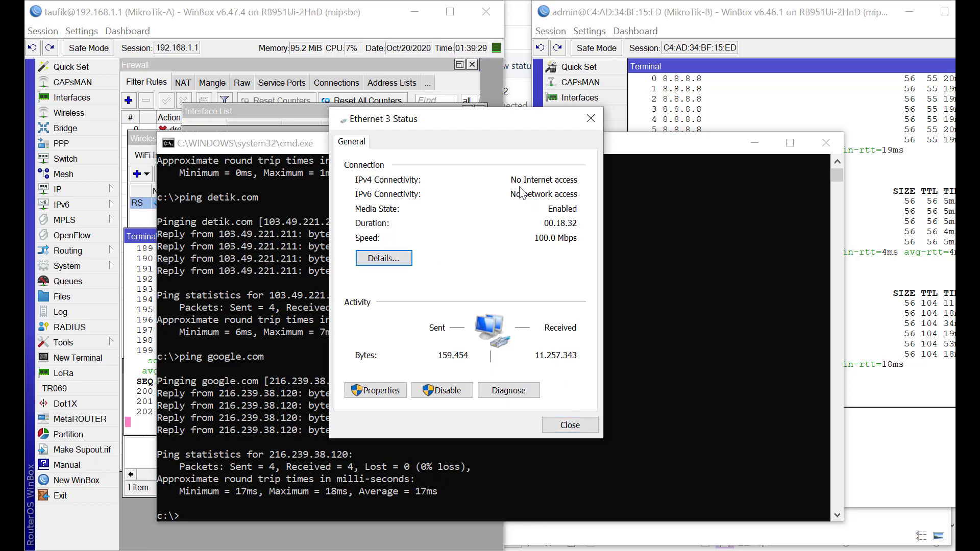
click(580, 424)
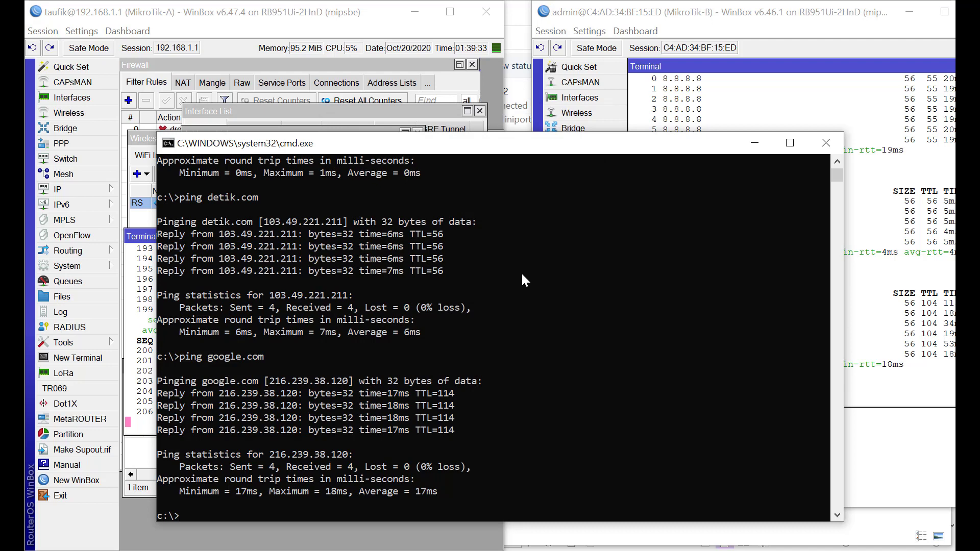
click(754, 143)
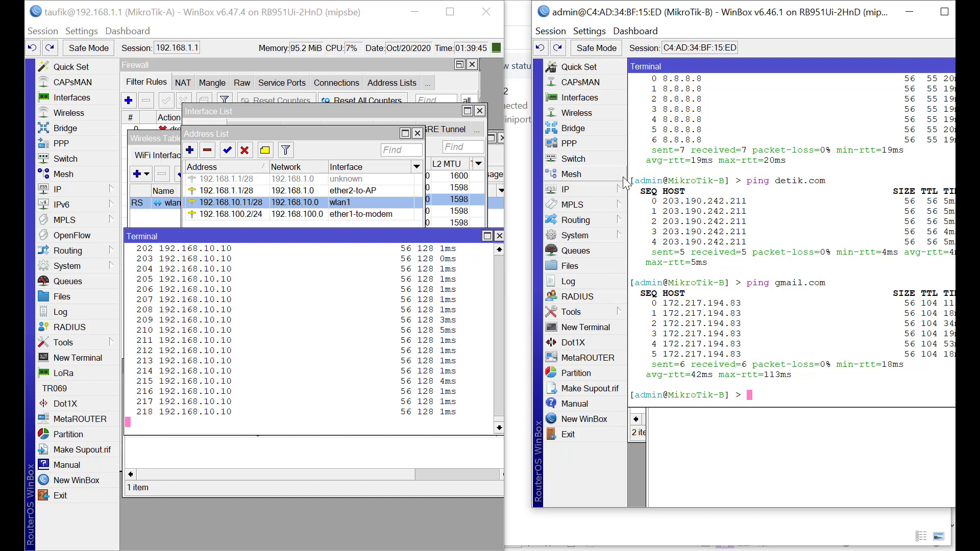
Start a new firewall NAT rule on MikroTik-B in the srcnat chain with bridge1 as the out interface
click(599, 189)
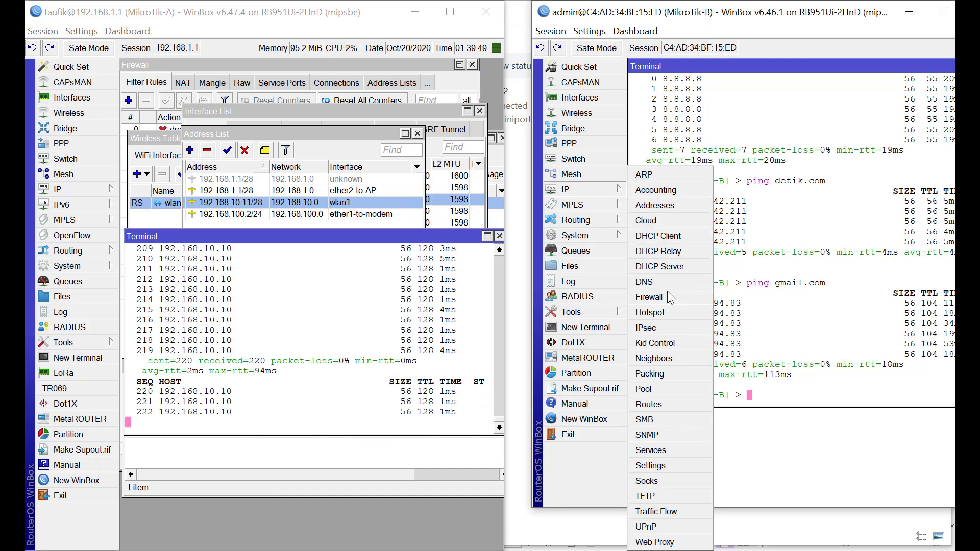
click(649, 297)
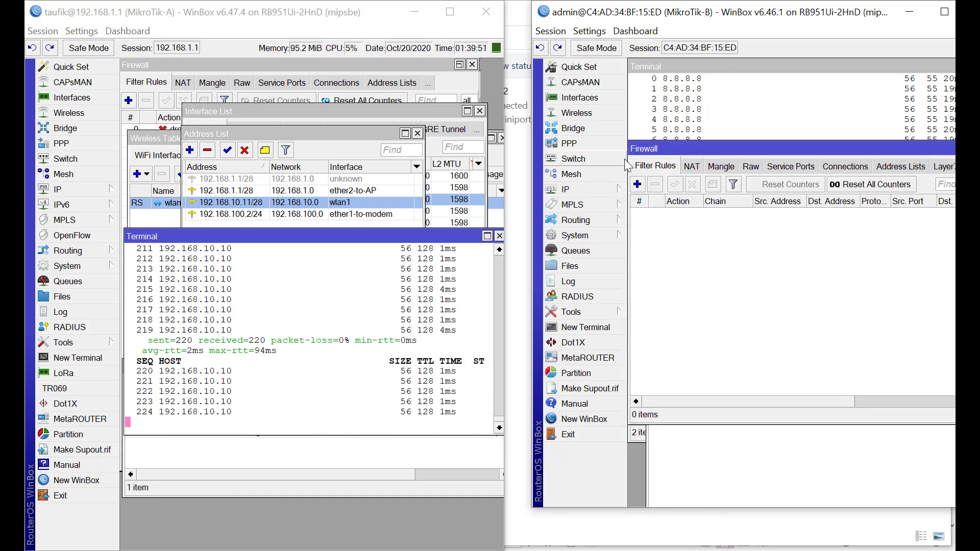
click(691, 166)
click(637, 184)
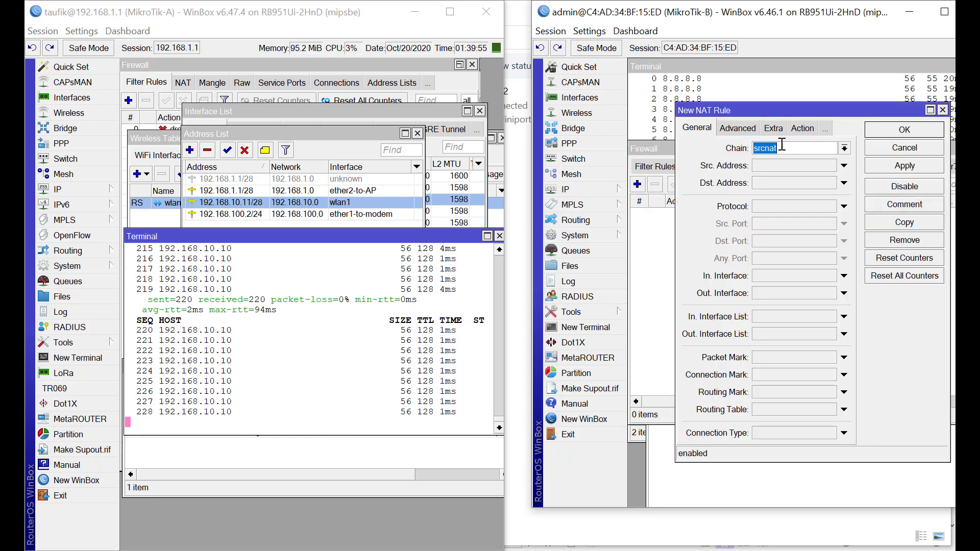
click(765, 292)
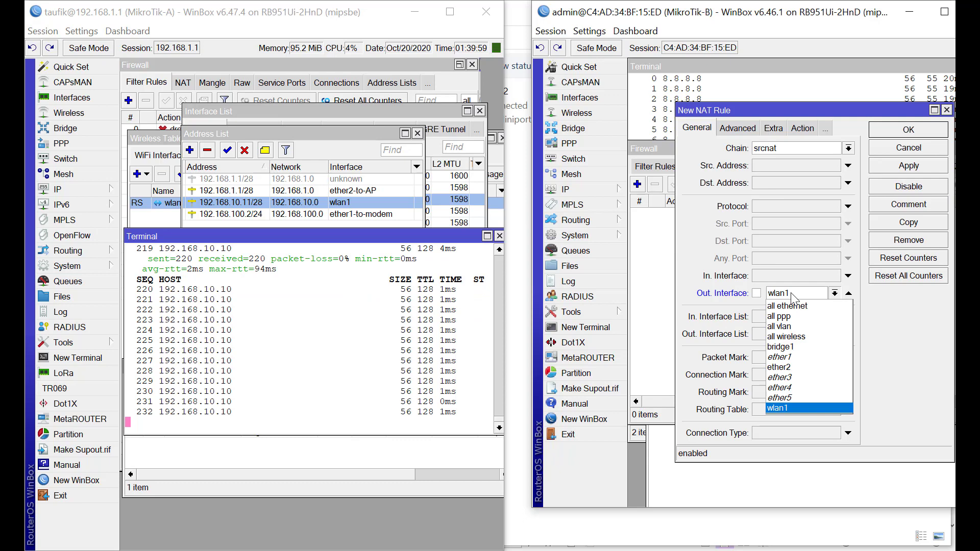
click(805, 346)
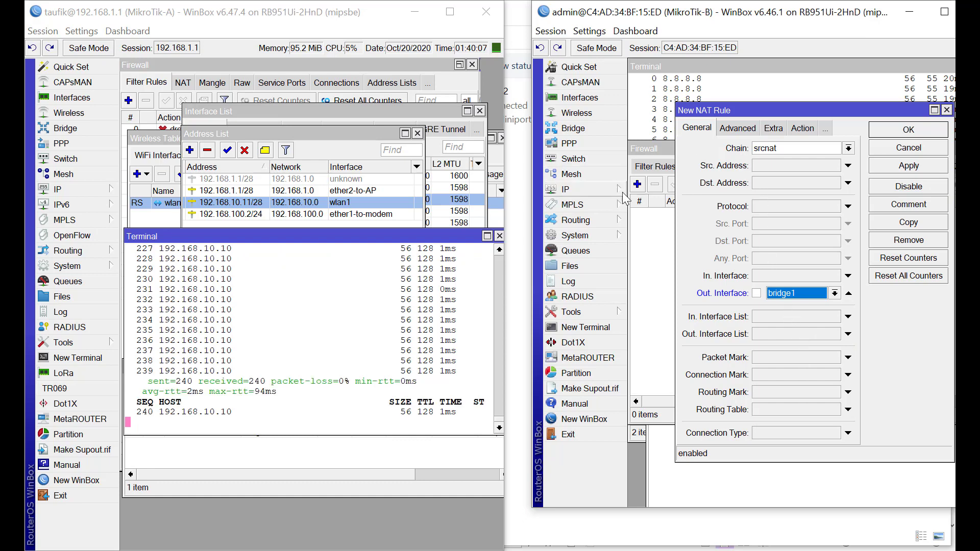
Set the new NAT rule's action to masquerade, review its general settings, and save the rule
click(736, 129)
click(770, 129)
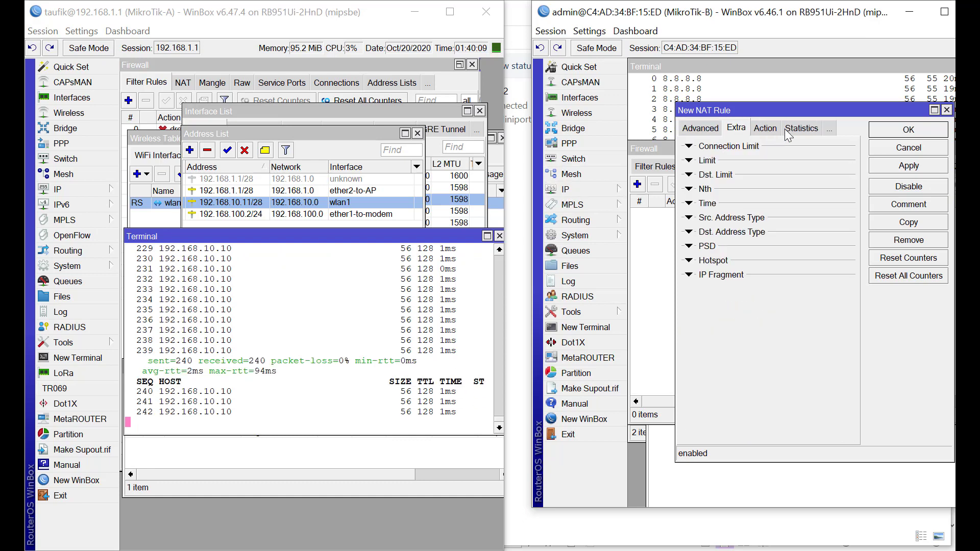
click(785, 129)
click(785, 147)
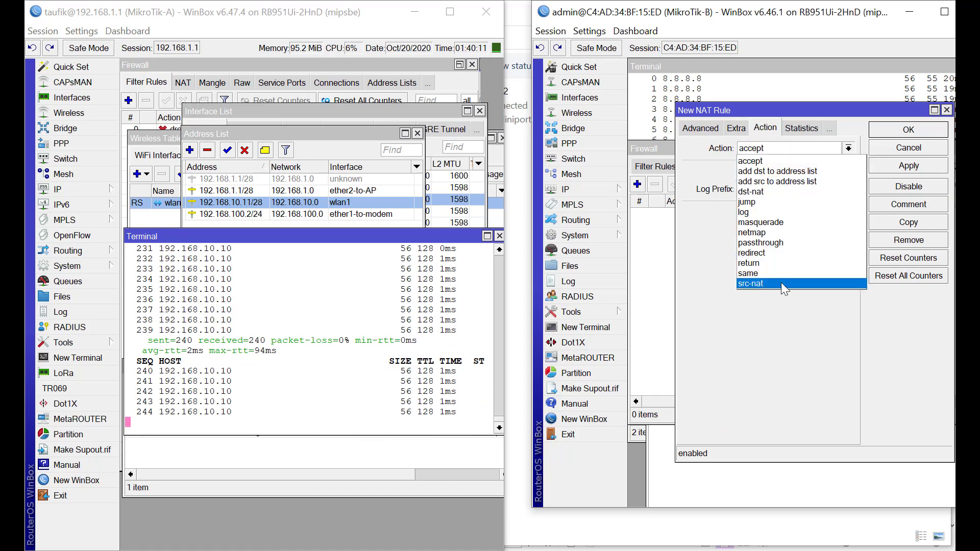
click(774, 222)
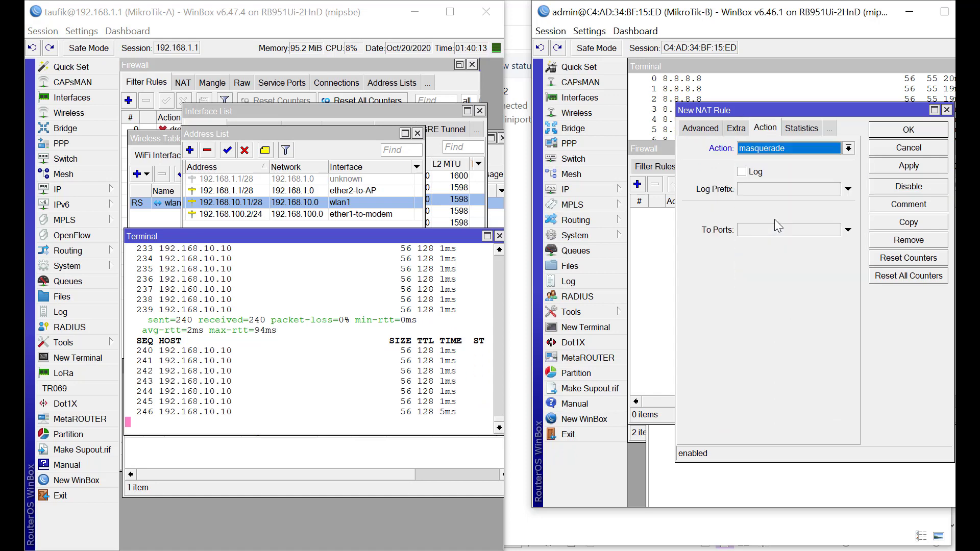
click(737, 128)
click(699, 129)
click(695, 127)
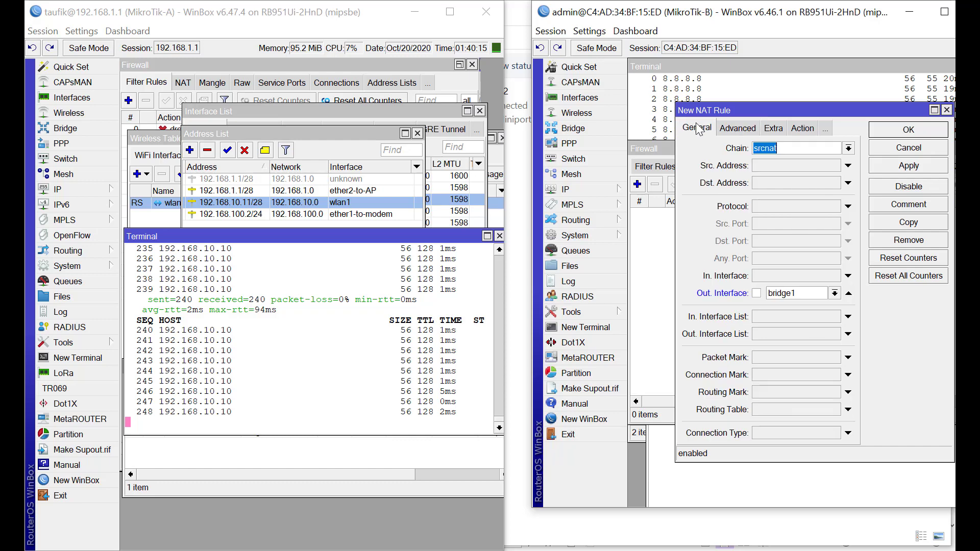
click(886, 128)
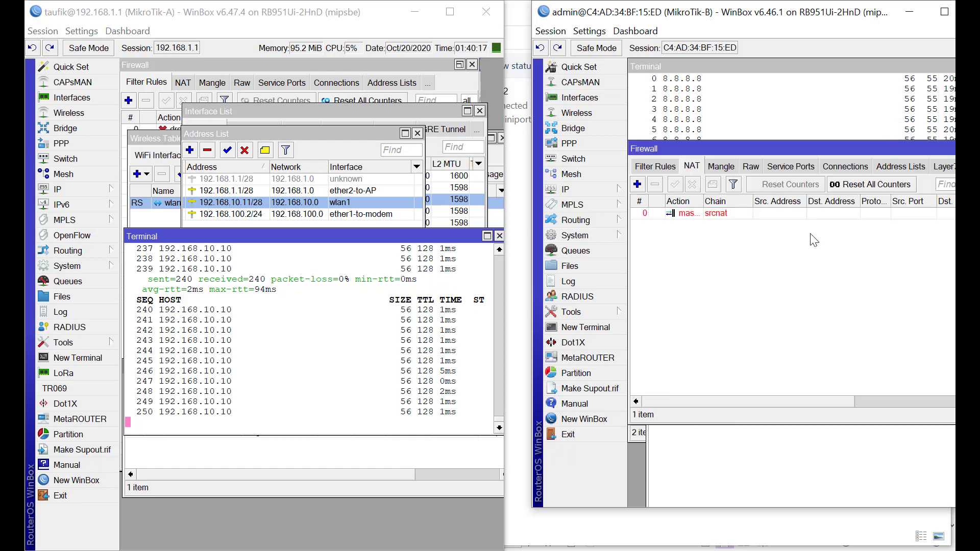
Check the masquerade rule's out interface in the NAT list and review MikroTik-B's IP address list
drag(793, 401, 941, 401)
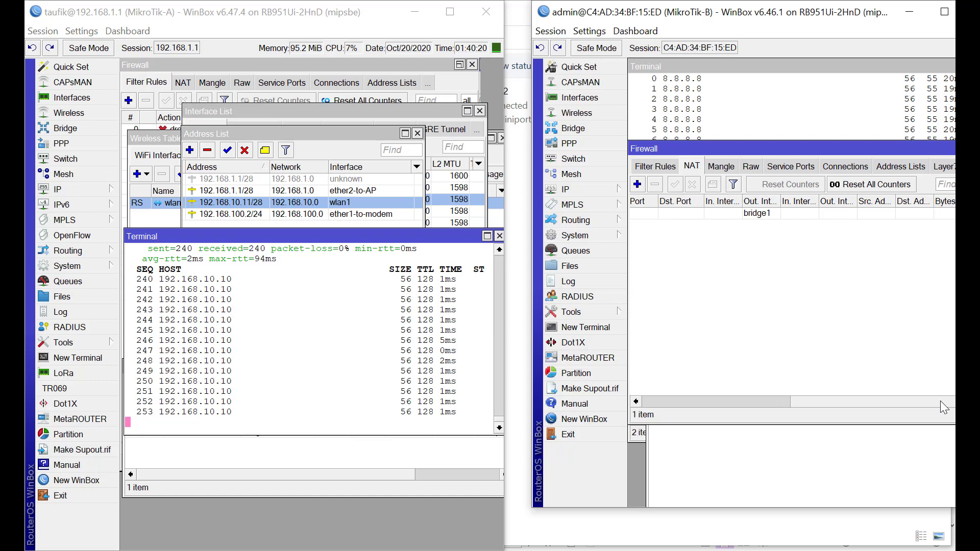
click(731, 214)
click(602, 187)
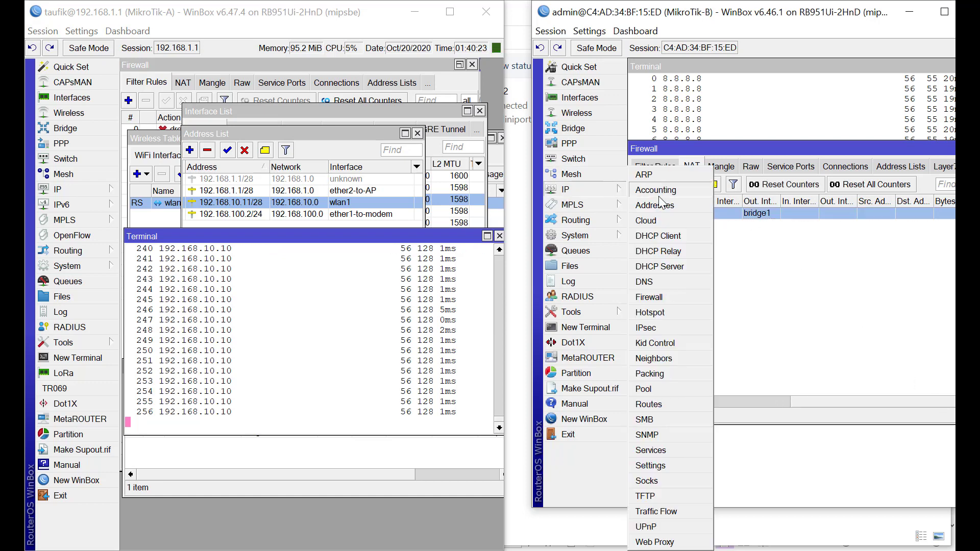
click(659, 204)
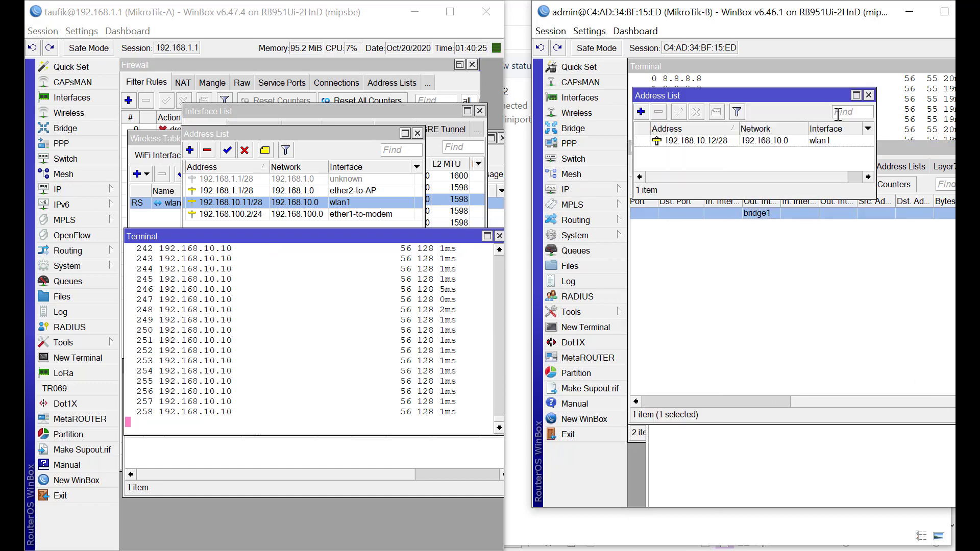
click(869, 95)
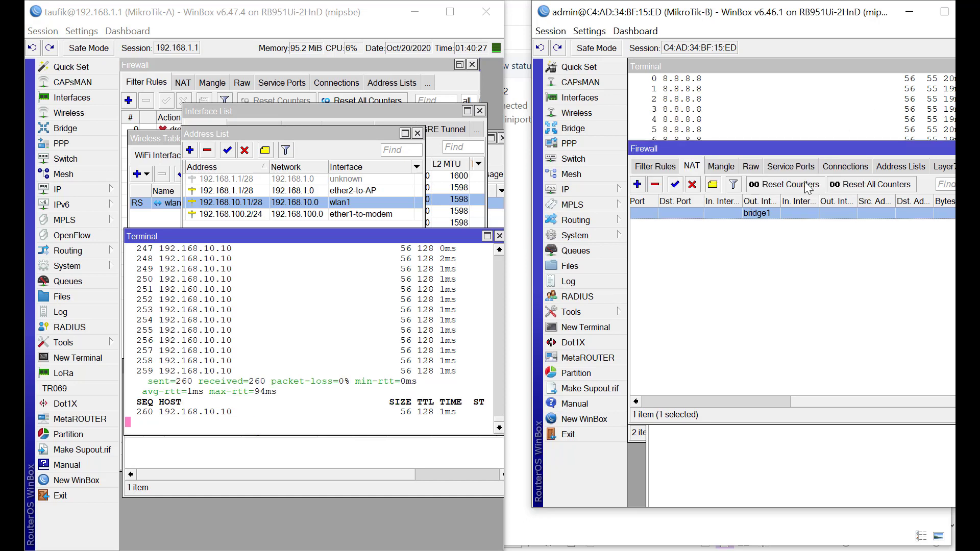
Change the masquerade rule's out interface to wlan1 on MikroTik-B, save it, and inspect its NAT entry
double_click(722, 211)
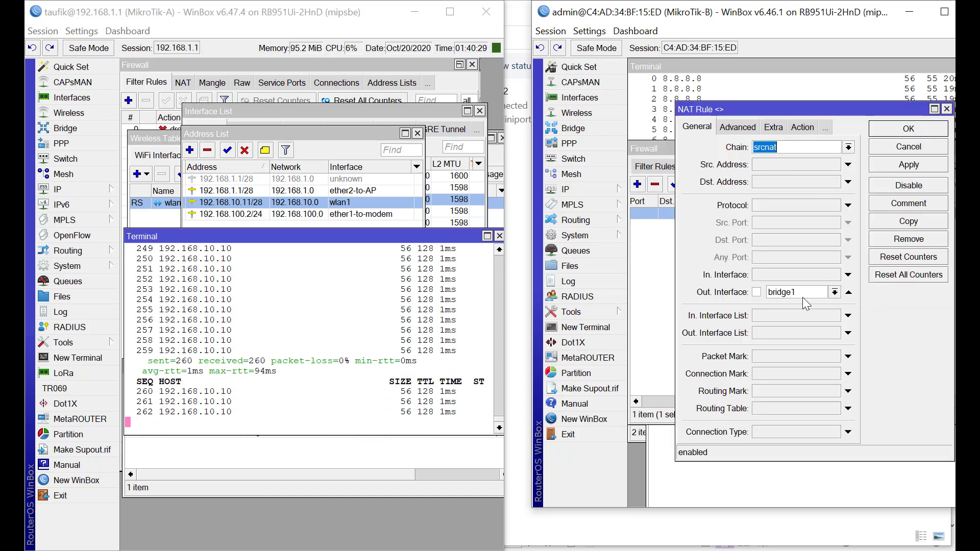
click(836, 293)
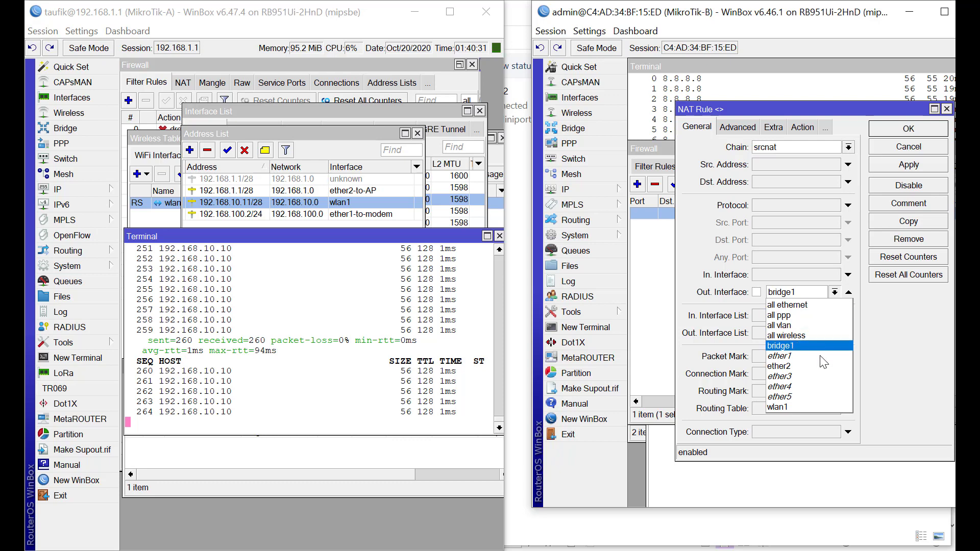
click(807, 395)
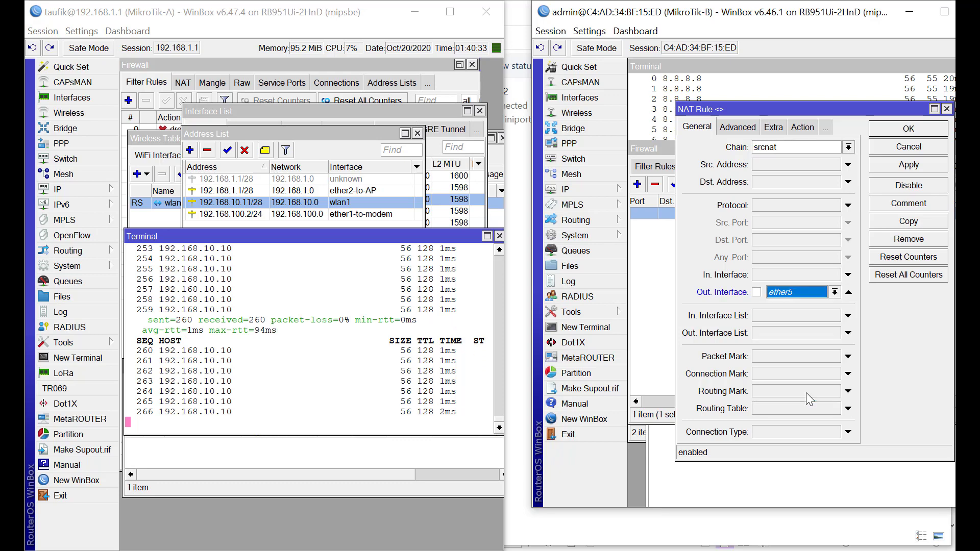
click(802, 293)
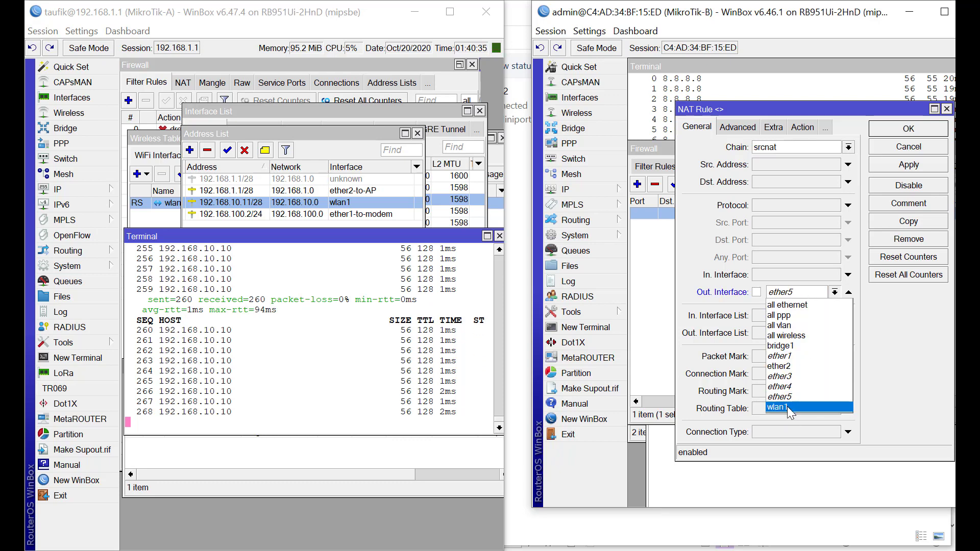
click(790, 407)
click(879, 128)
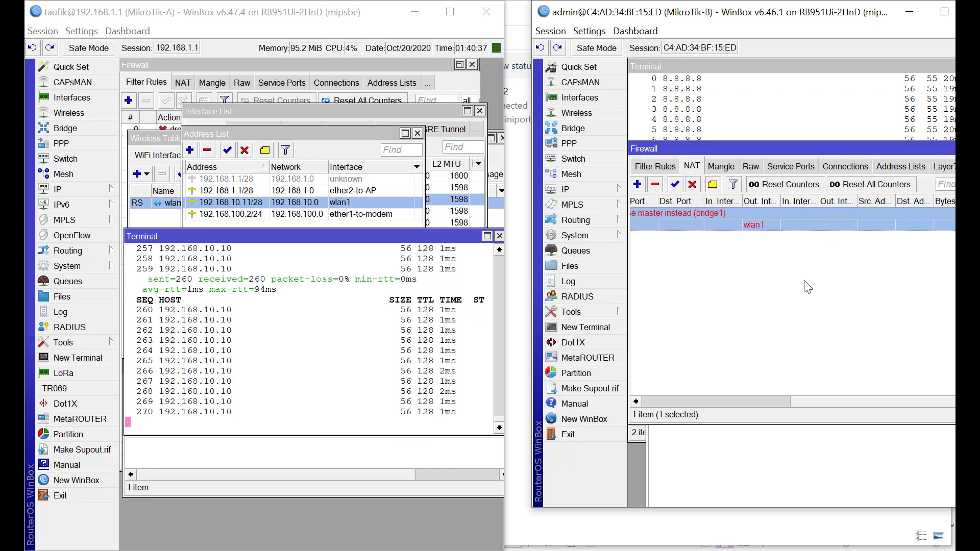
drag(789, 402, 865, 406)
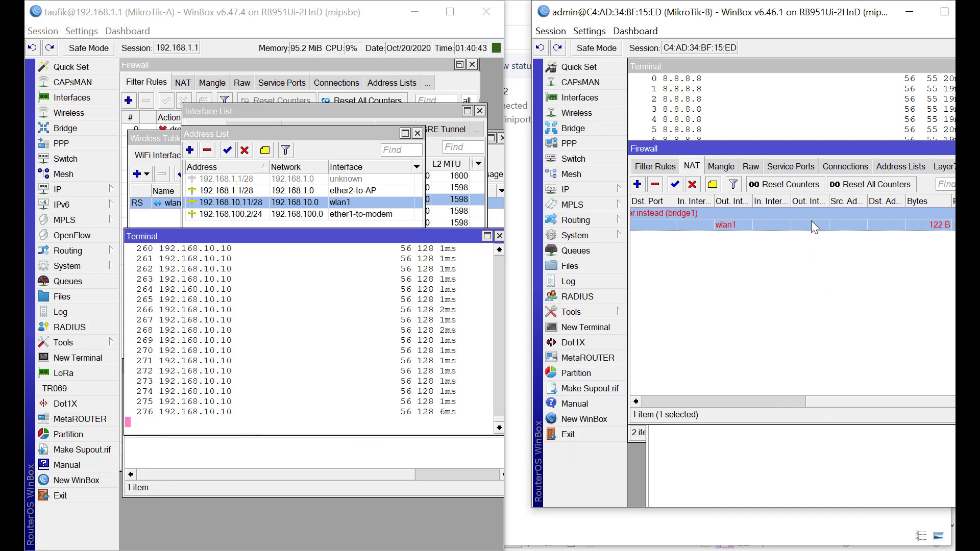
Switch to Windows Network Connections, check Ethernet 3's status, and minimize the window again
click(443, 396)
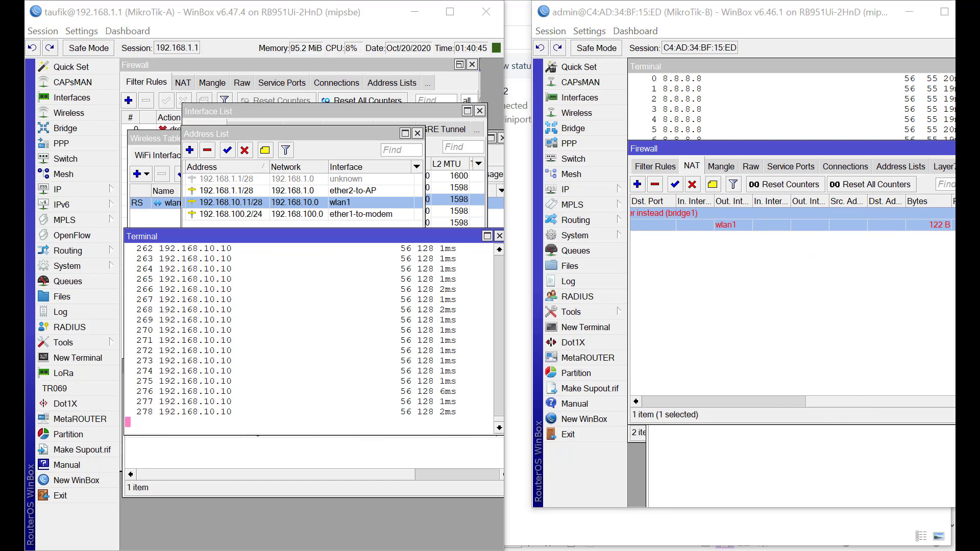
key(alt+Tab)
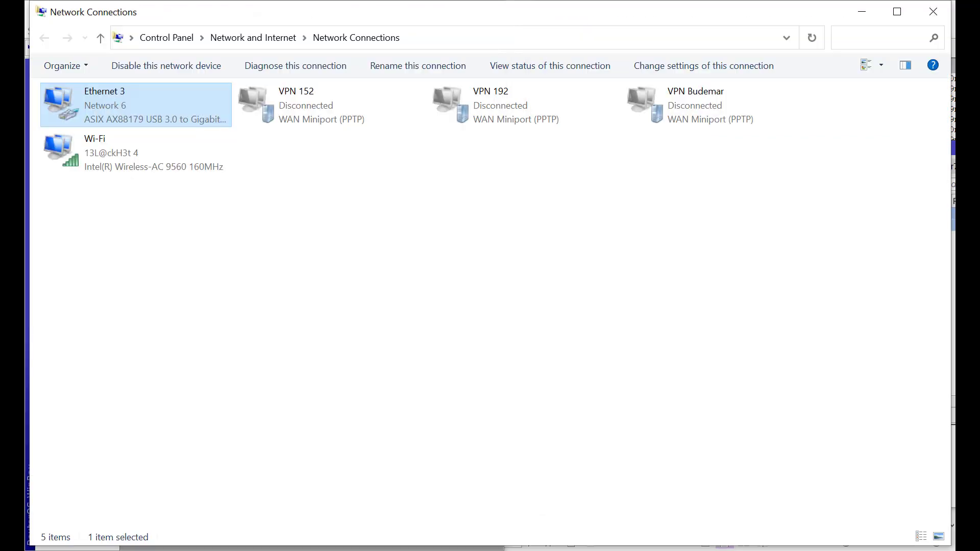
double_click(151, 114)
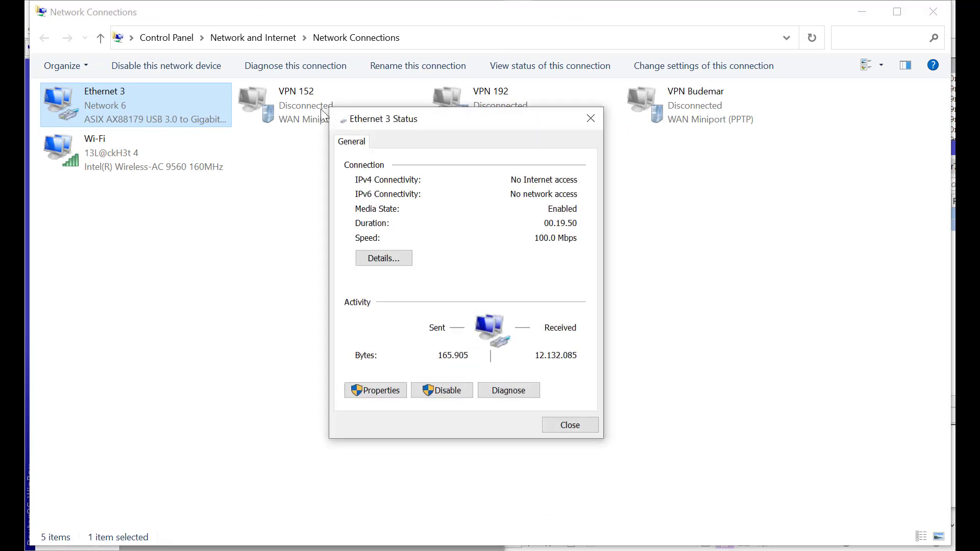
click(591, 119)
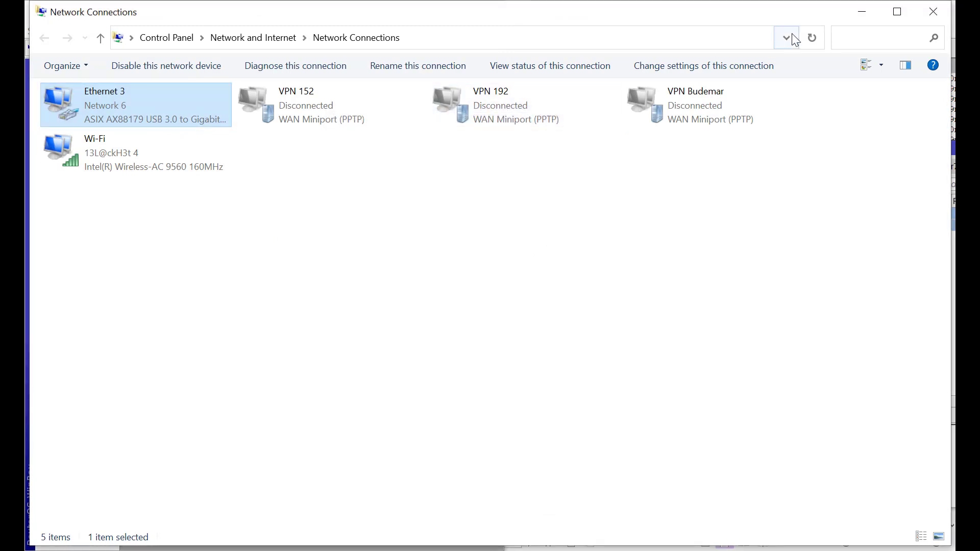
click(863, 12)
Set the masquerade rule's out interface back to bridge1, apply and save it, and reset the rule's counters
double_click(798, 222)
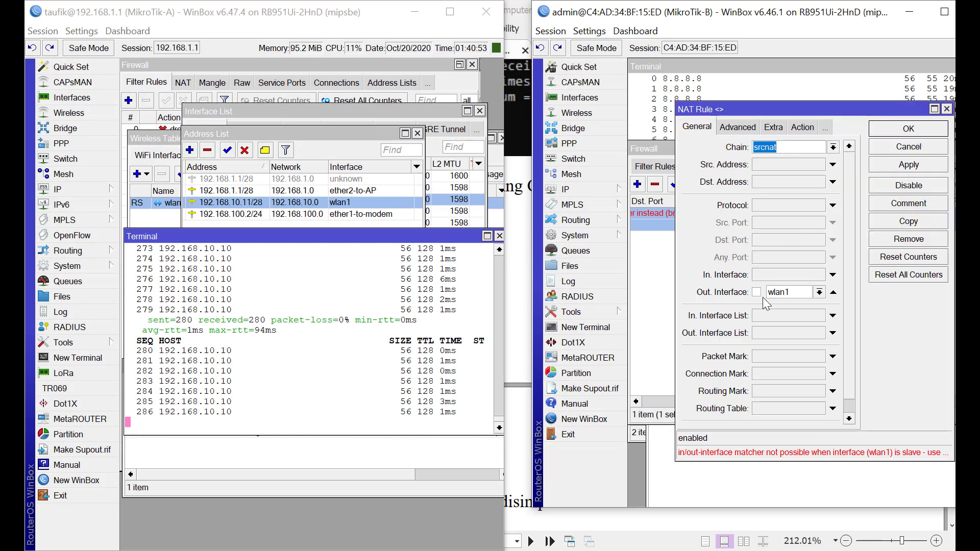
click(819, 293)
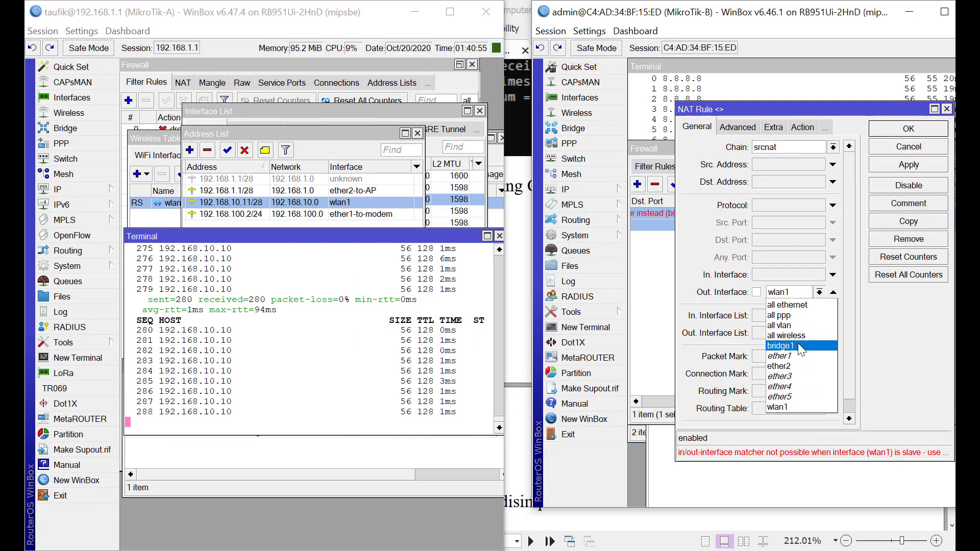
click(789, 346)
click(886, 165)
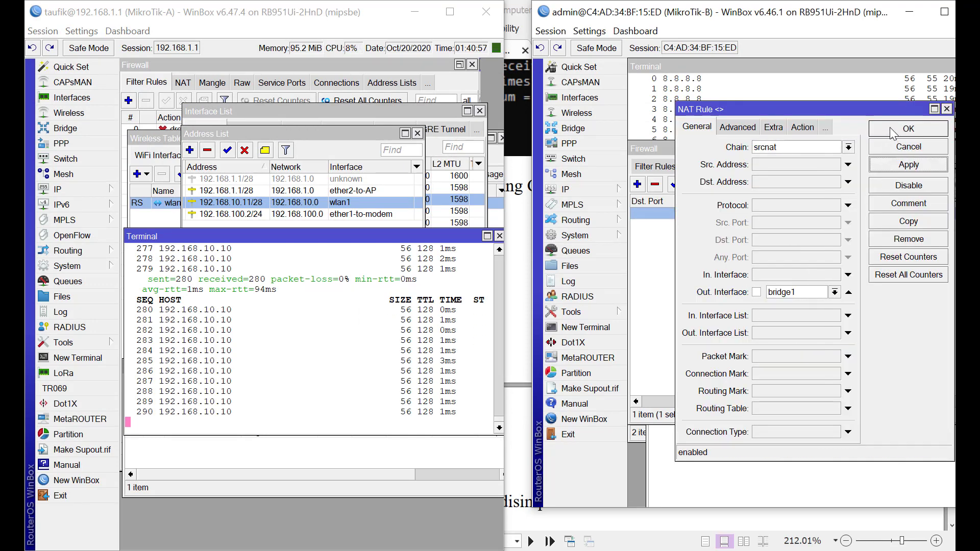
click(893, 134)
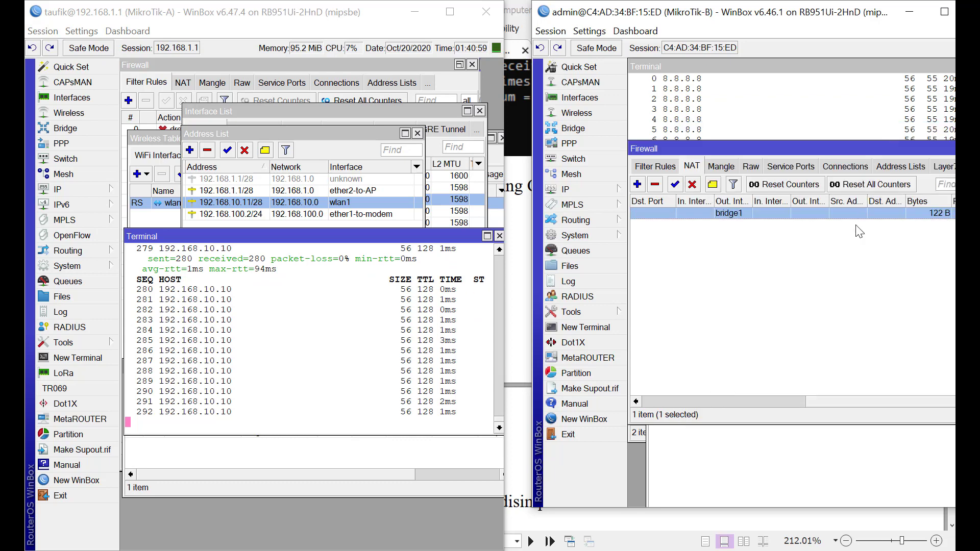
click(806, 184)
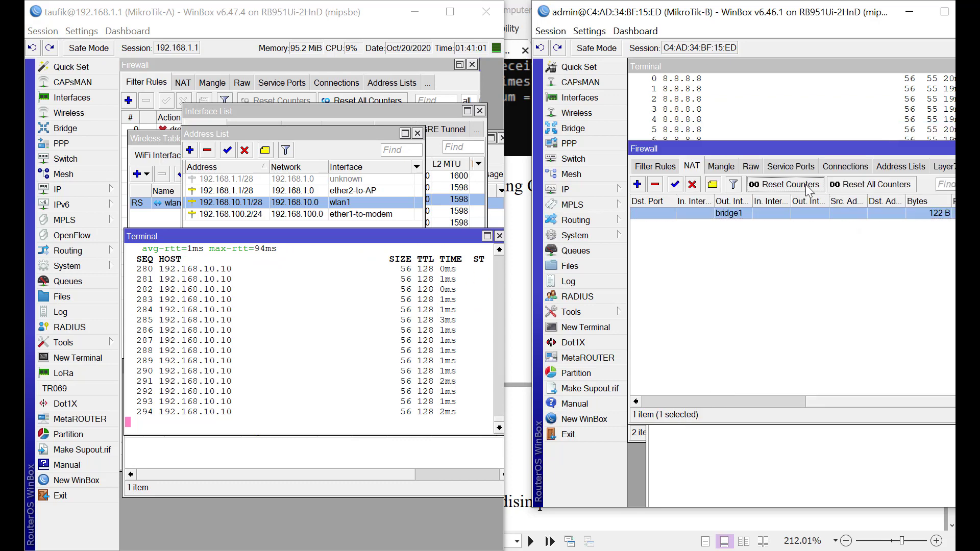
Return to Windows Network Connections and examine Ethernet 3's status and connection details
click(819, 252)
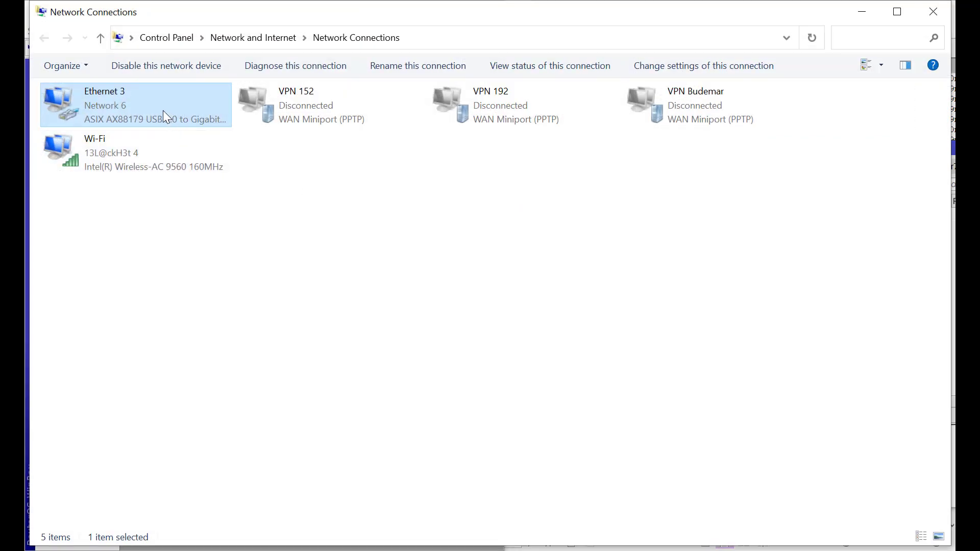
double_click(163, 111)
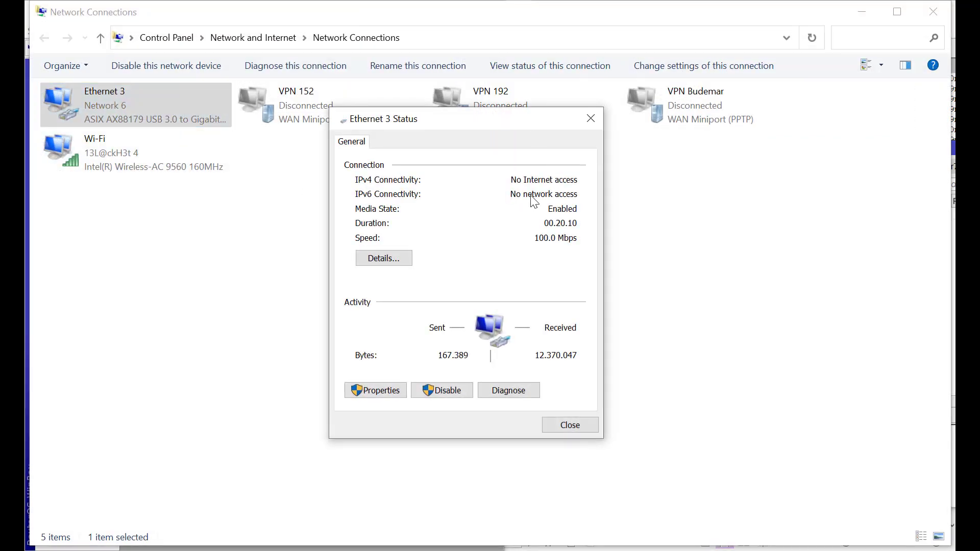
click(386, 260)
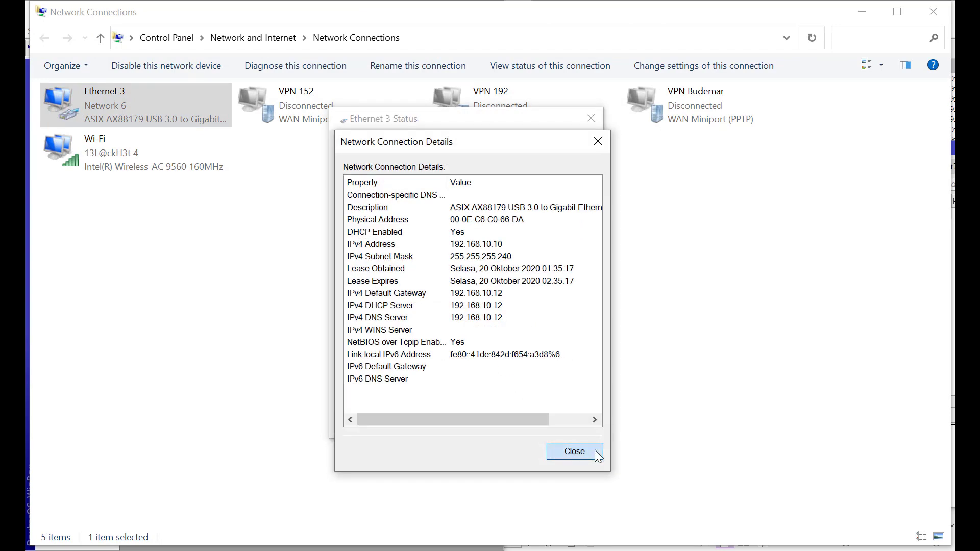
Close Ethernet 3's details and status windows, disable the adapter, and enable it again
click(597, 454)
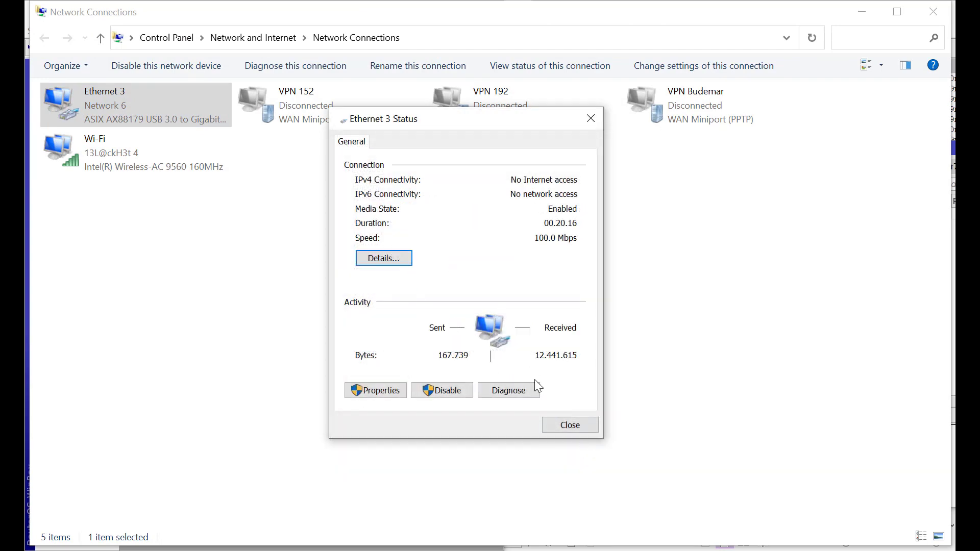
click(562, 426)
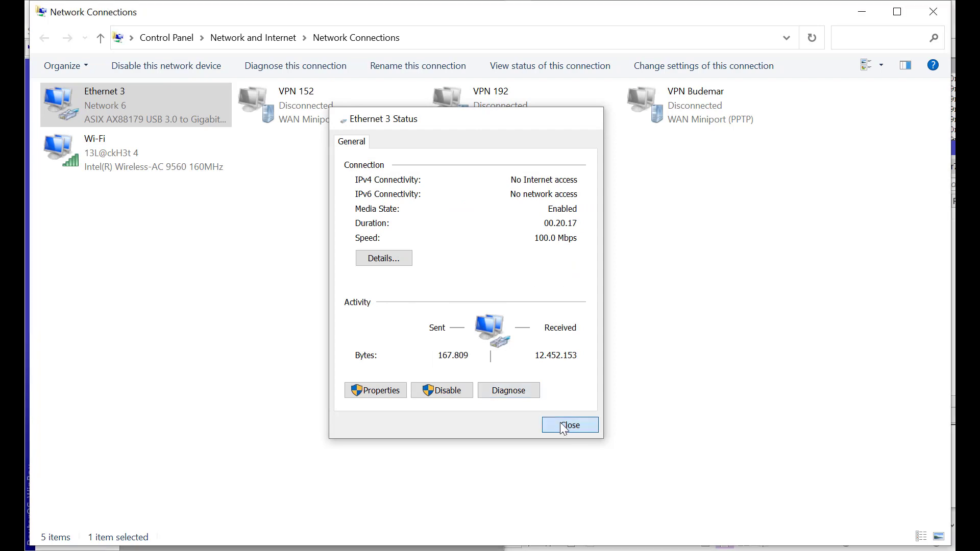
click(480, 260)
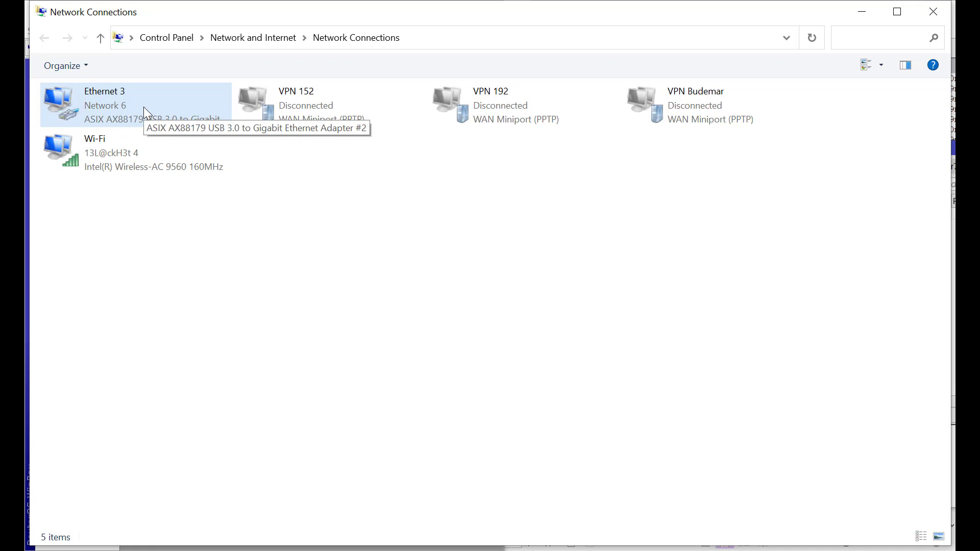
right_click(143, 107)
click(153, 116)
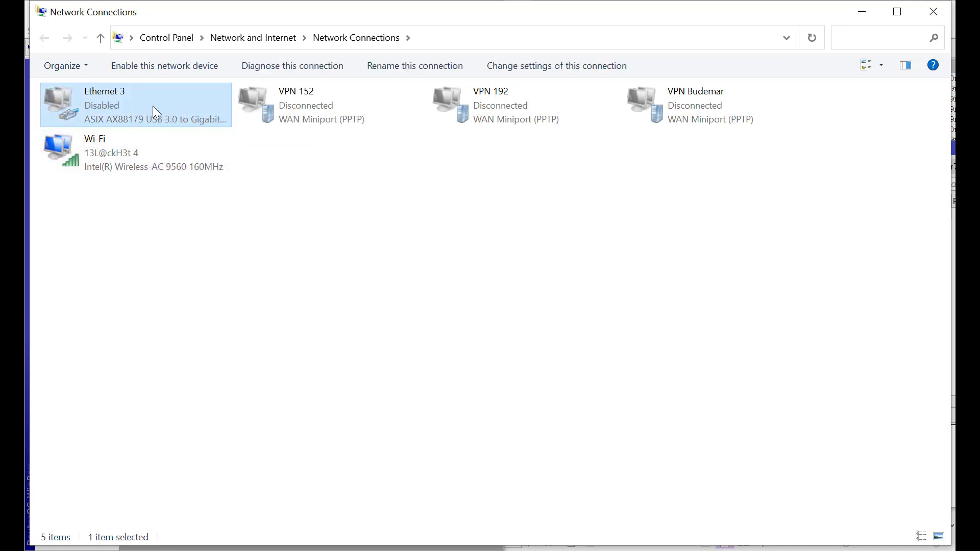
right_click(152, 106)
click(171, 116)
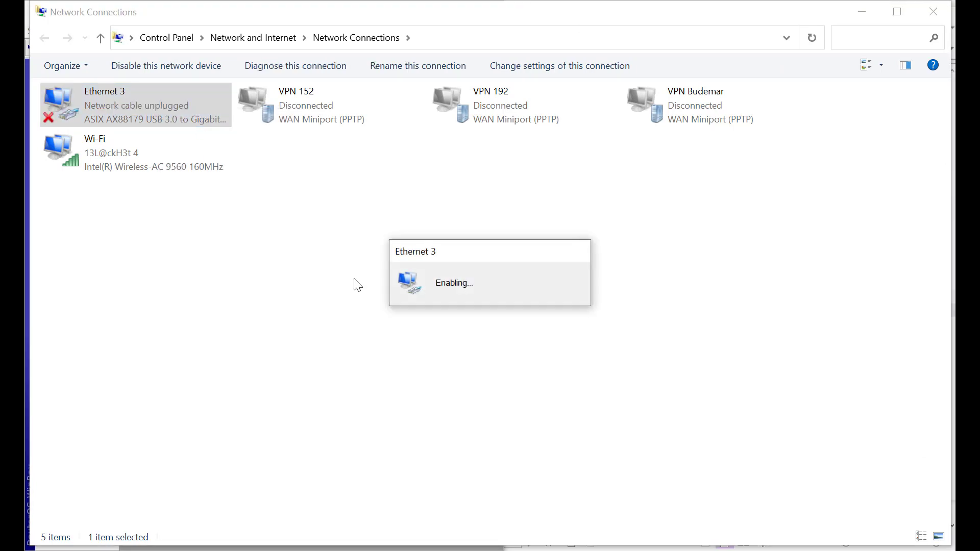
key(alt+Tab)
key(alt+Tab)
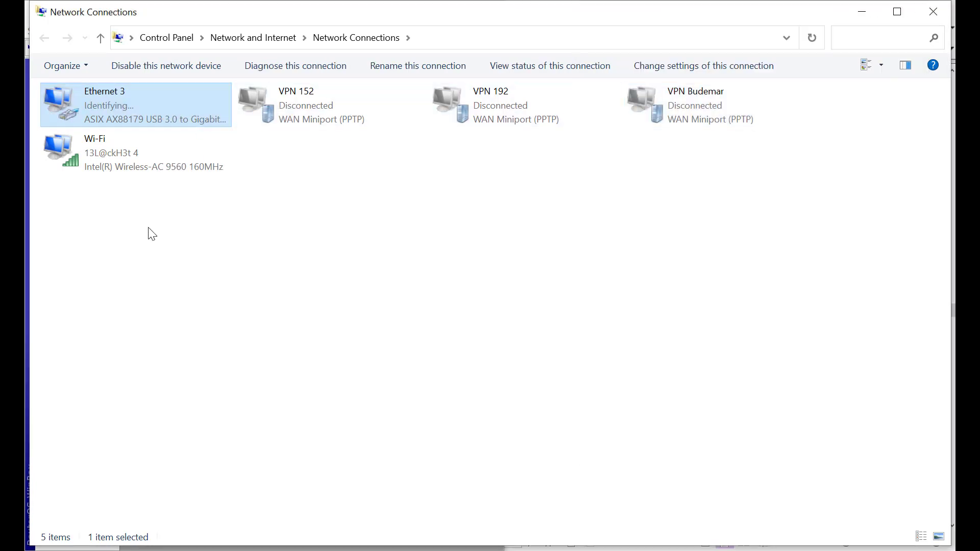
Check Ethernet 3's connectivity status and connection details, and close both windows
double_click(133, 104)
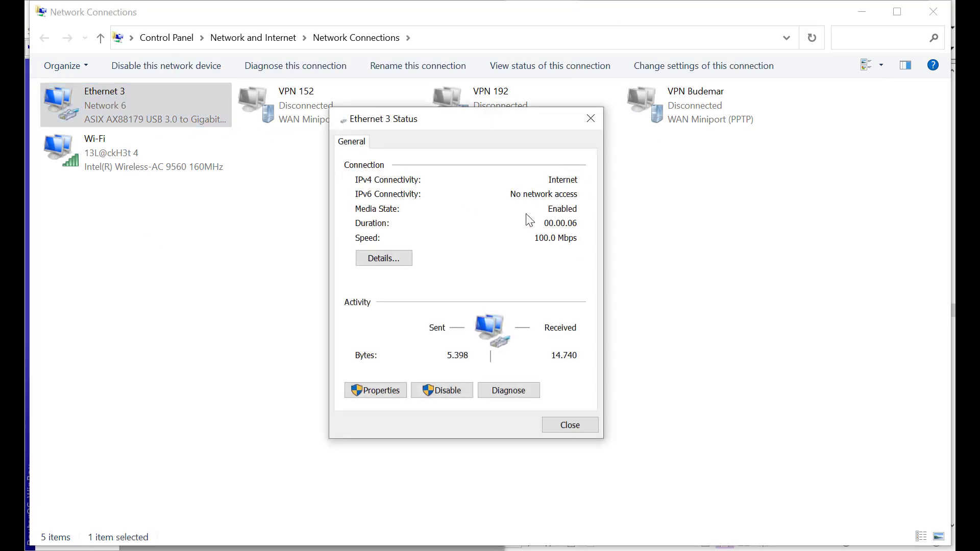
click(391, 261)
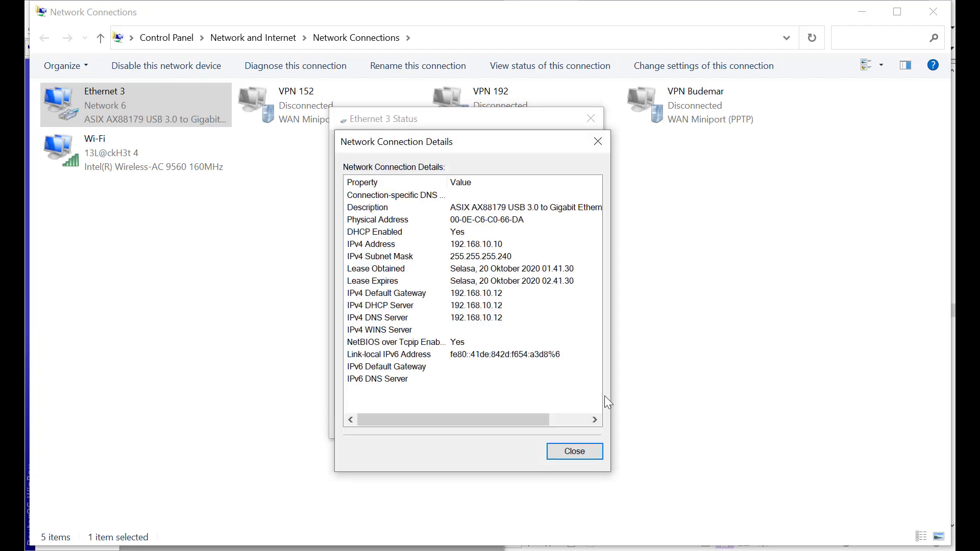
click(583, 453)
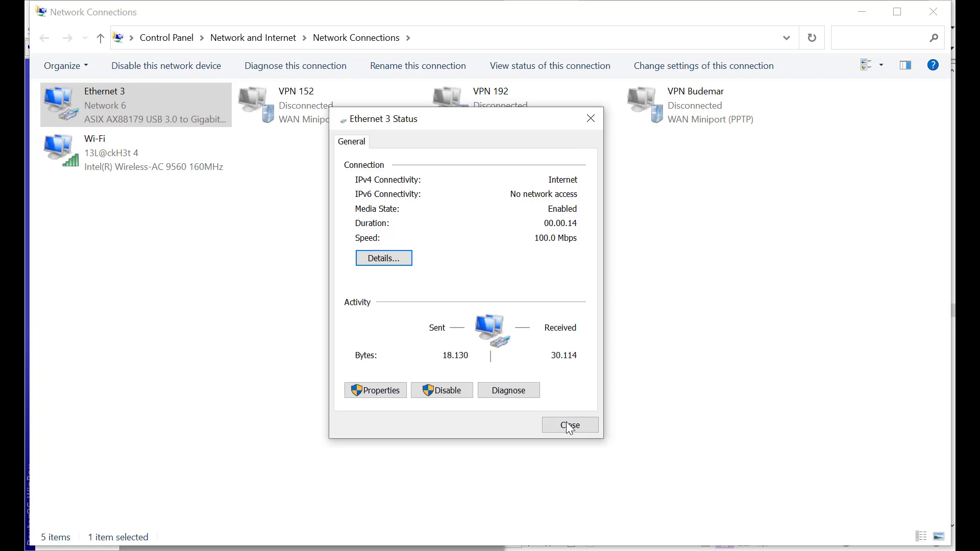
click(570, 427)
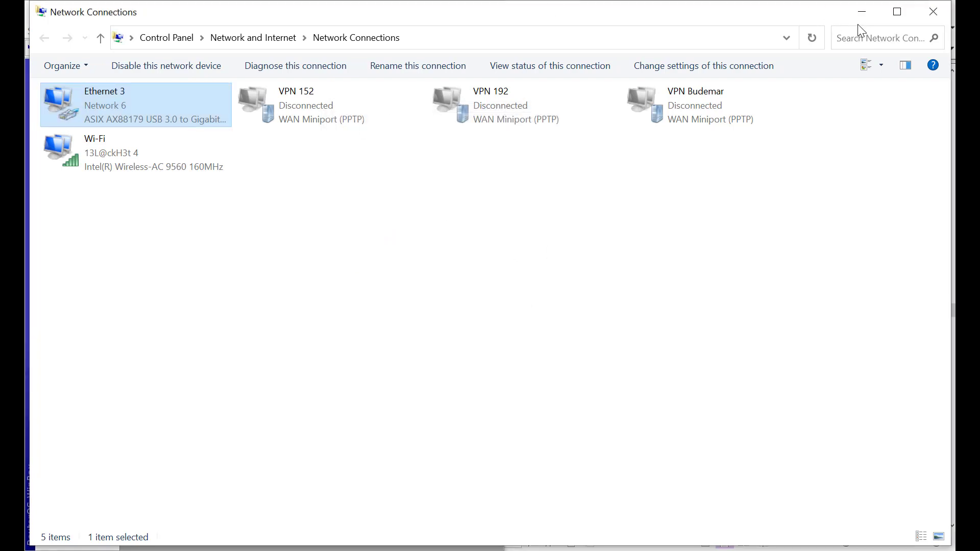
Minimize Network Connections, reconnect the WinBox session to MikroTik-B, and reposition its window beside MikroTik-A's
click(866, 11)
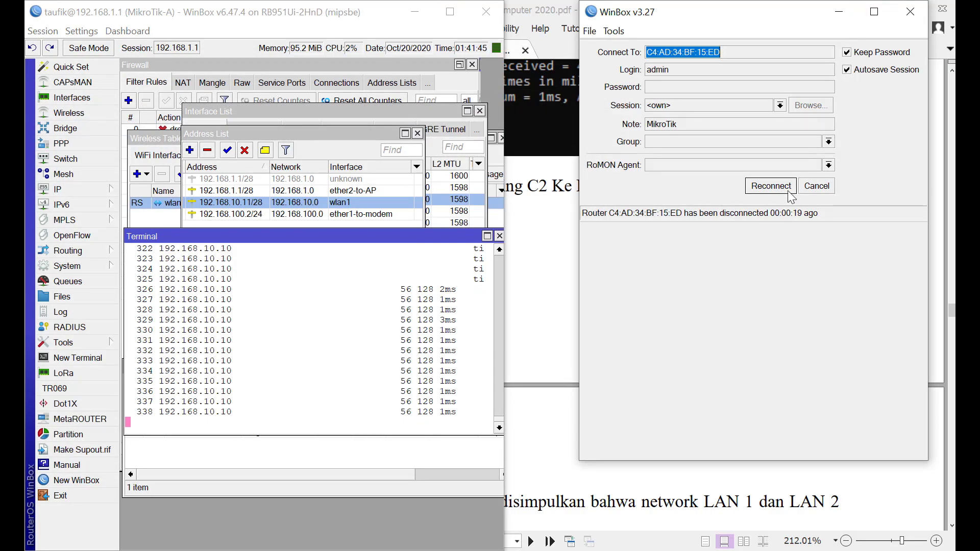
click(784, 189)
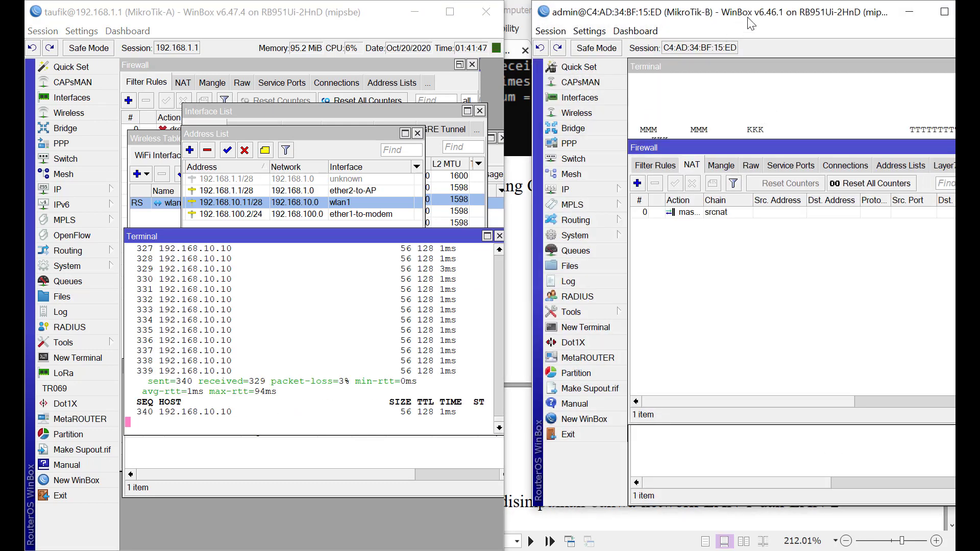
drag(746, 12, 721, 14)
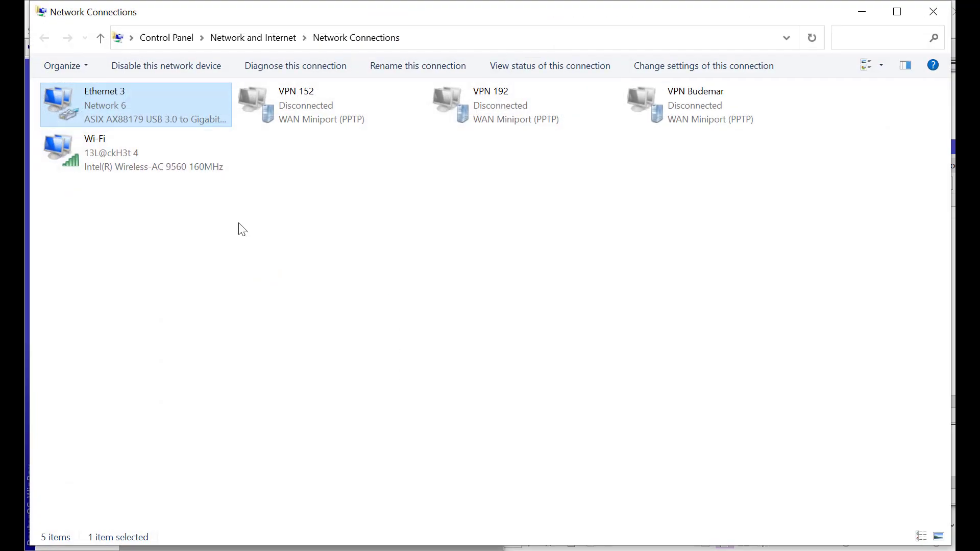
Return to Network Connections, check the Ethernet 3 and Wi-Fi statuses, and examine the Wi-Fi connection details
click(238, 223)
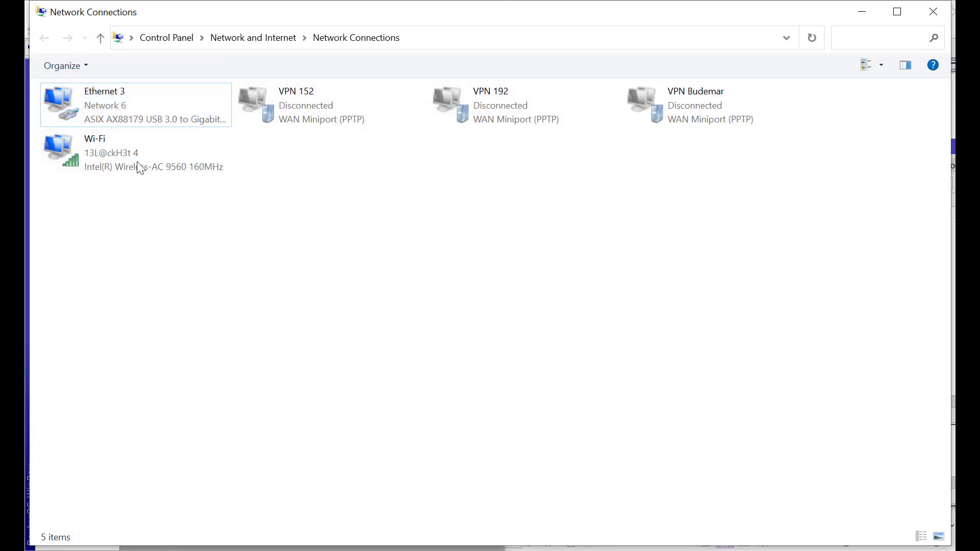
double_click(128, 105)
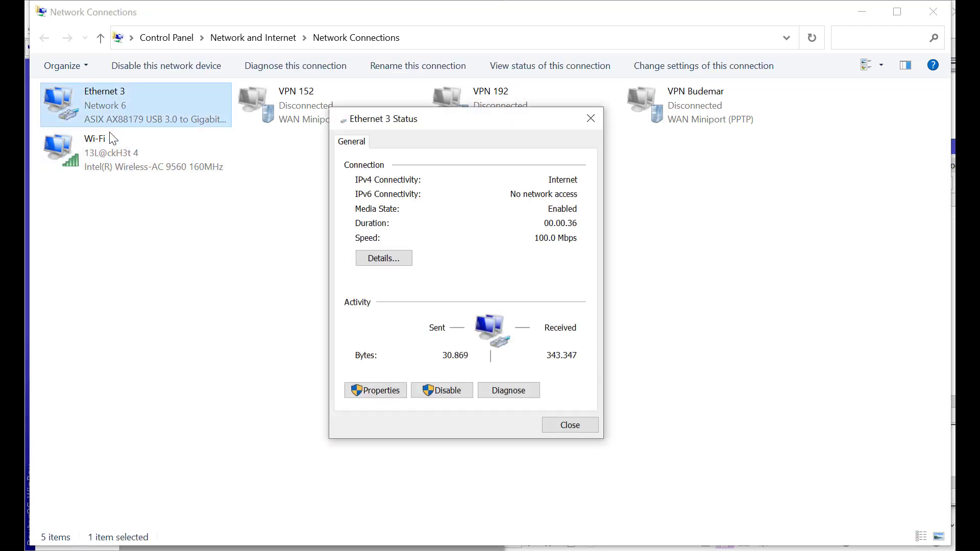
double_click(109, 149)
drag(452, 124, 631, 151)
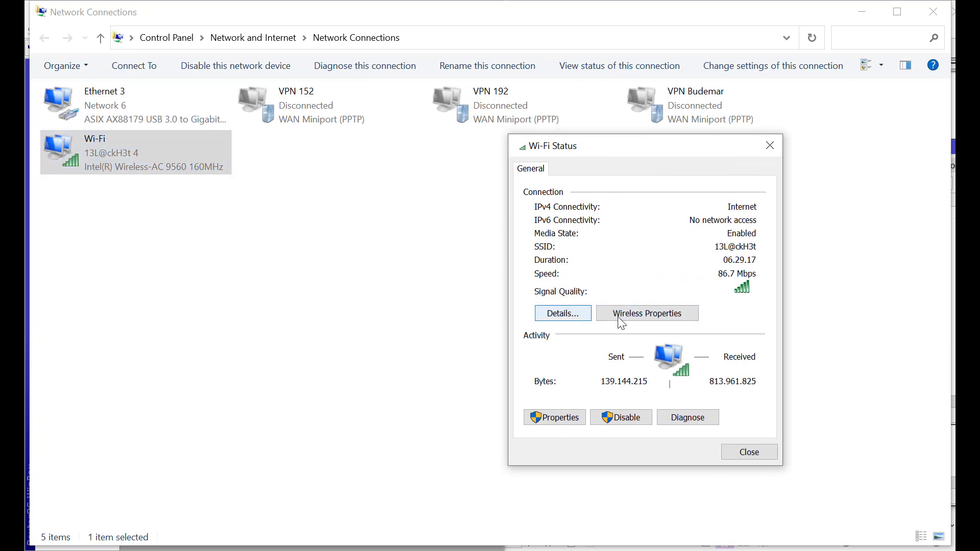
click(574, 319)
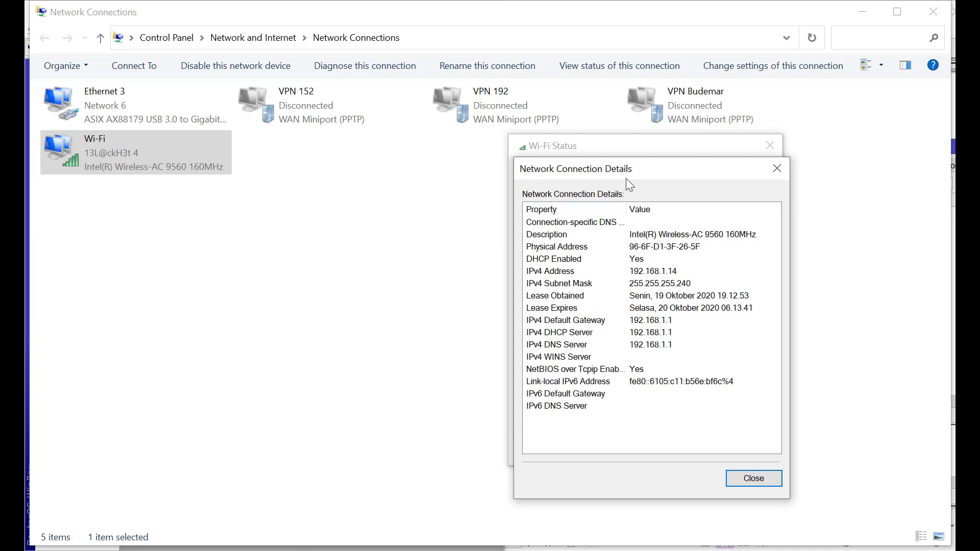
Review Ethernet 3's connection details for comparison, and close the status windows to return to WinBox
double_click(120, 99)
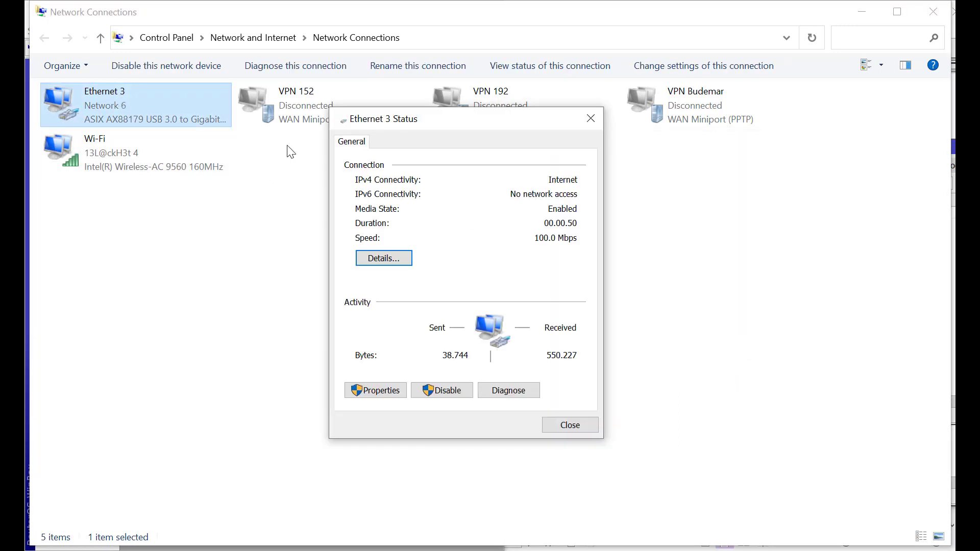
click(385, 261)
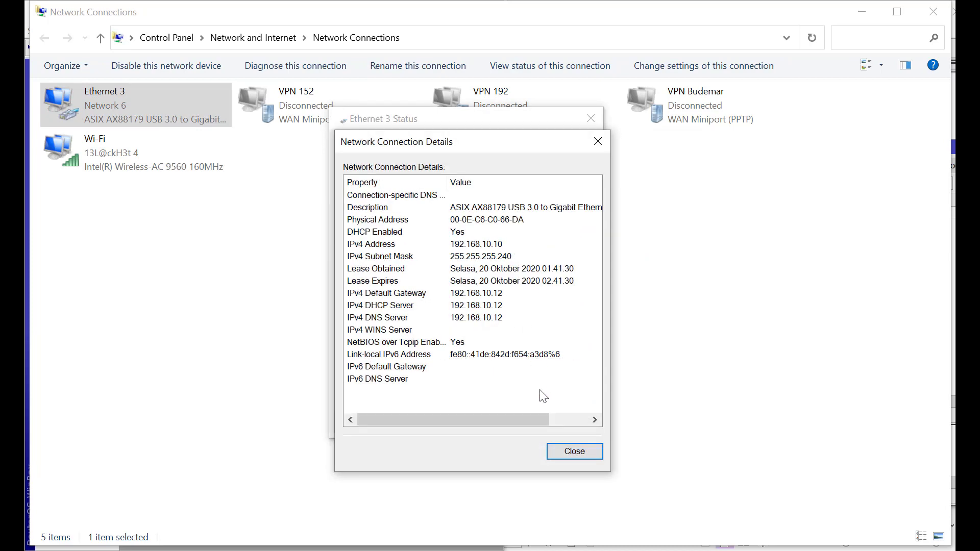
click(567, 456)
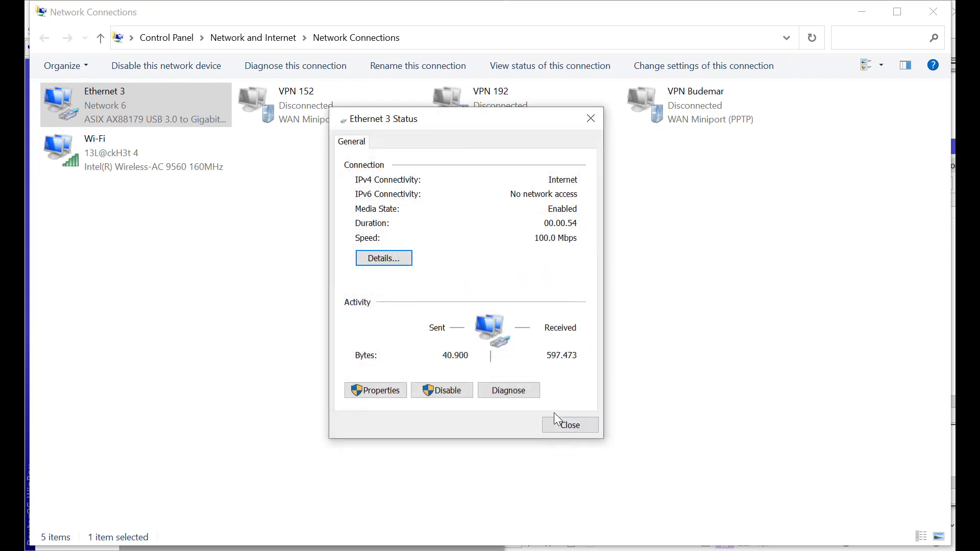
click(559, 424)
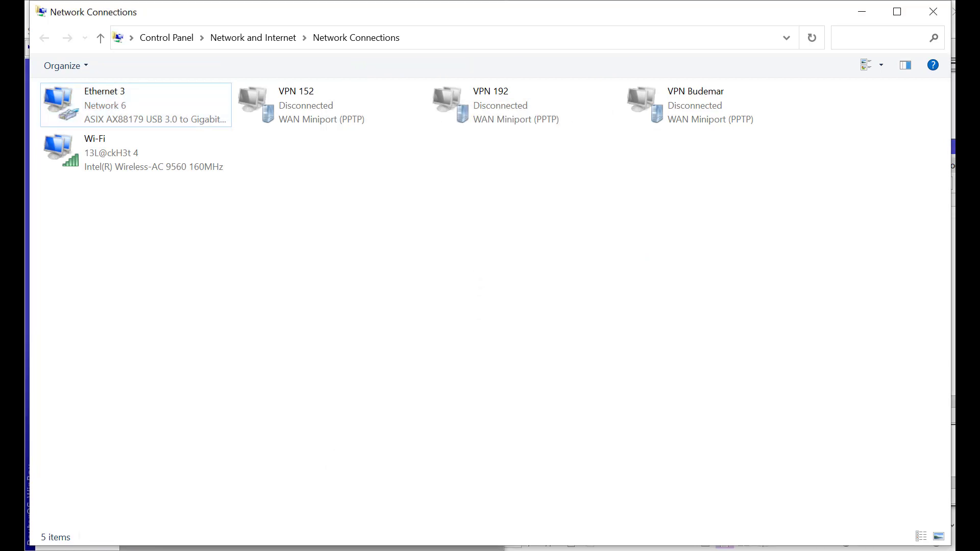
click(853, 11)
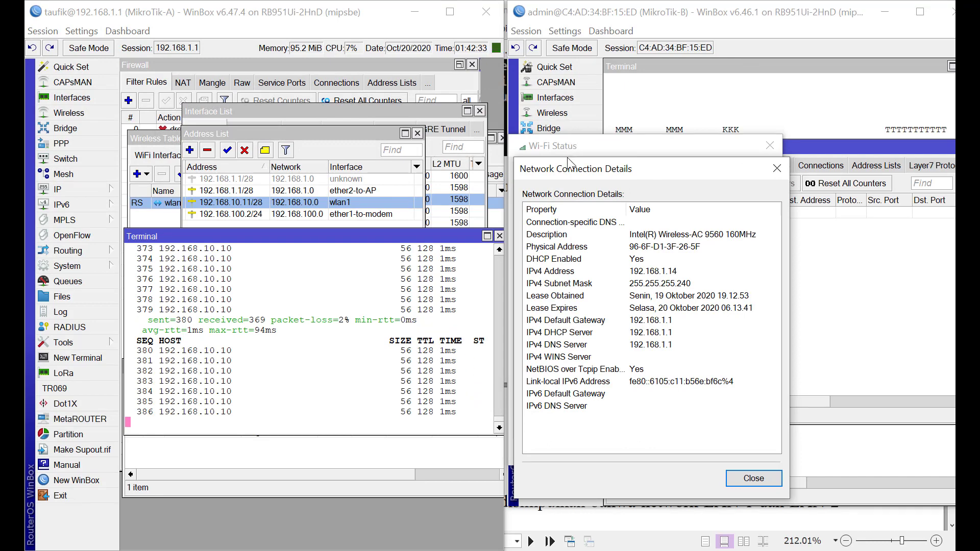
click(777, 168)
key(Escape)
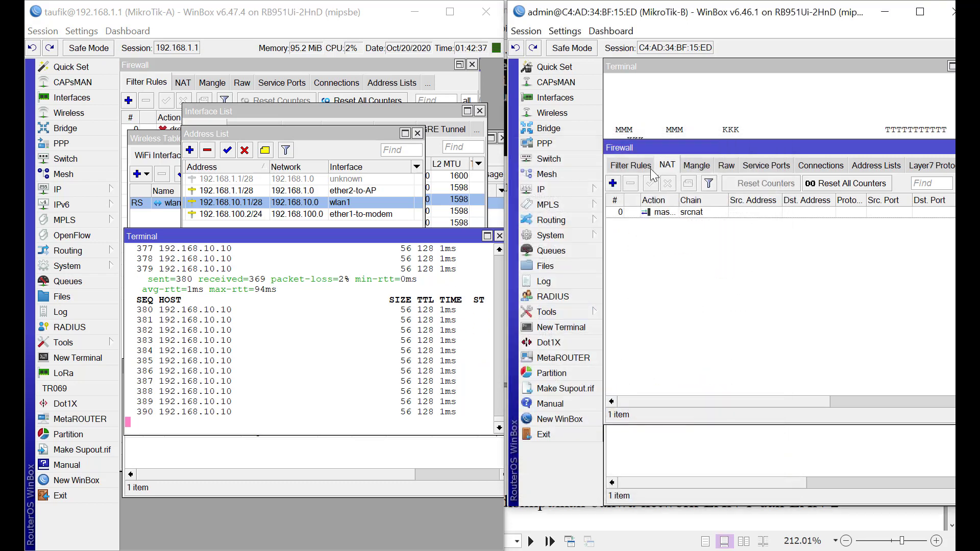
Look through MikroTik-B's firewall filter, NAT and mangle rules, and close the Firewall window
click(650, 169)
click(674, 165)
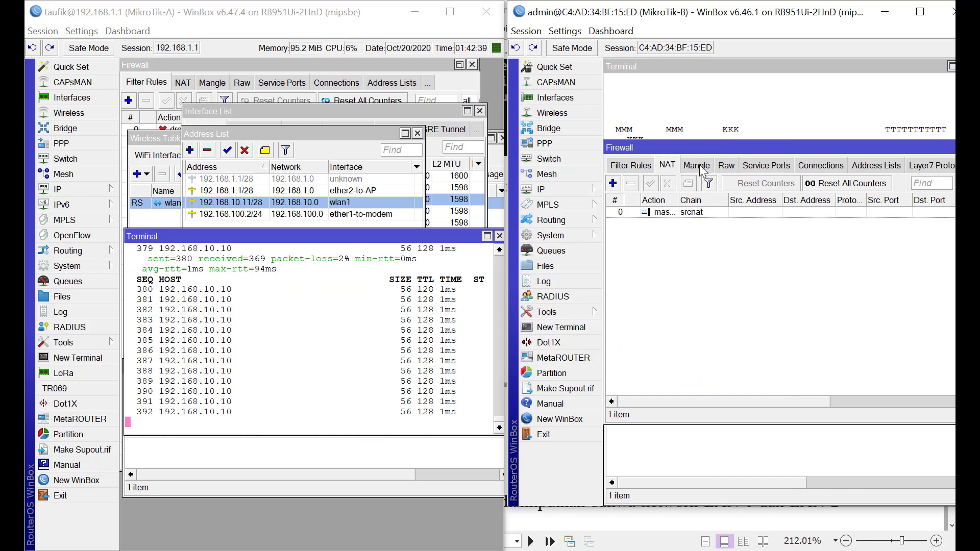
click(699, 165)
click(668, 166)
click(649, 167)
click(667, 166)
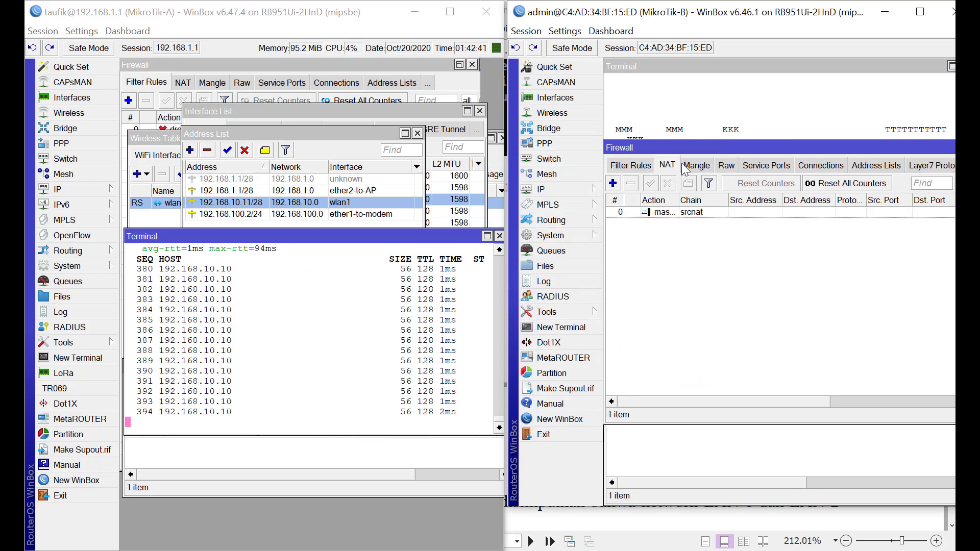
click(697, 166)
drag(727, 146, 492, 195)
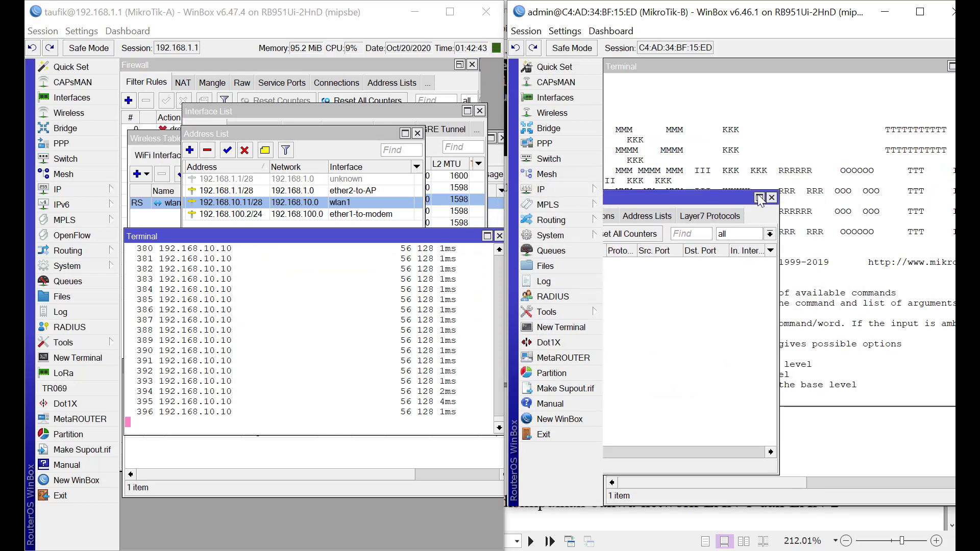
click(781, 204)
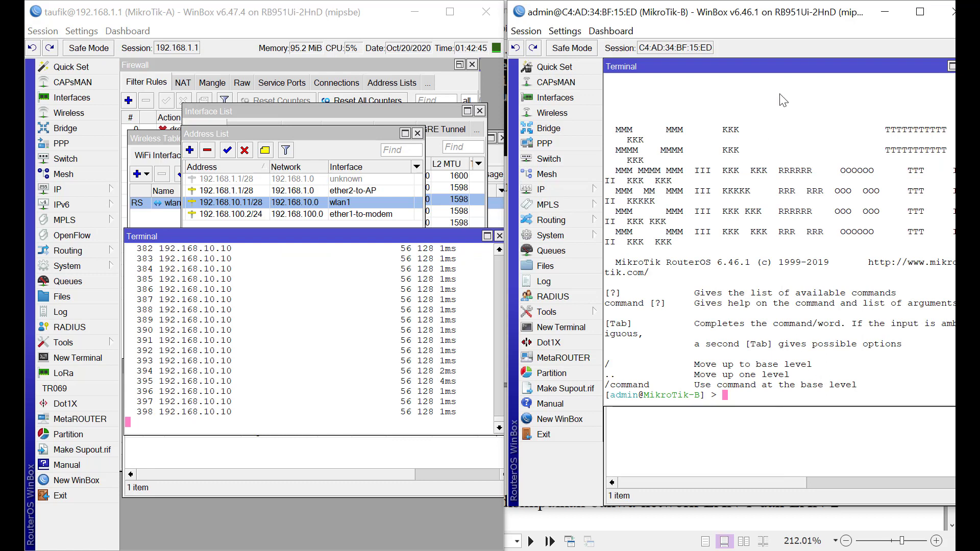
Ping gmail.com from MikroTik-B's terminal and move the terminal window clear of the bridge port list
text(ping gmail.com)
key(Return)
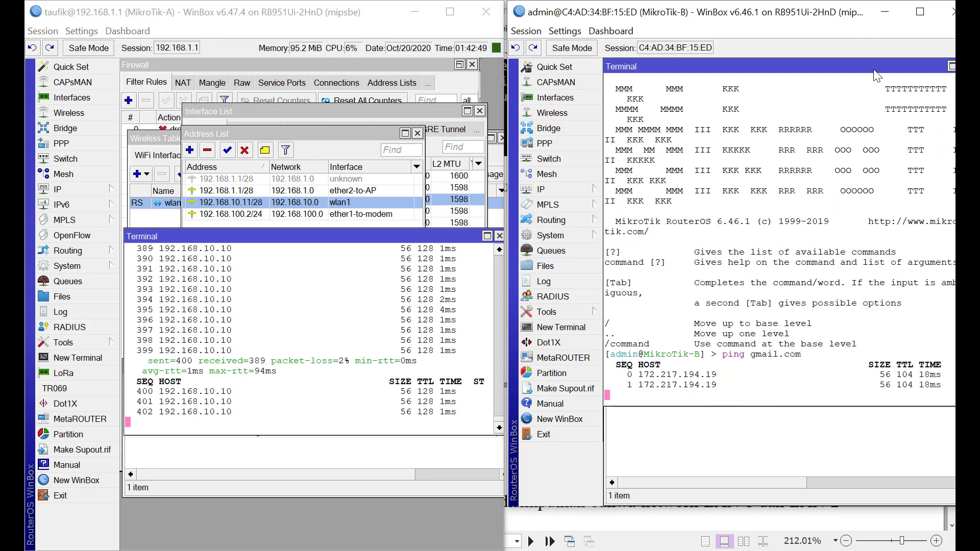
click(952, 66)
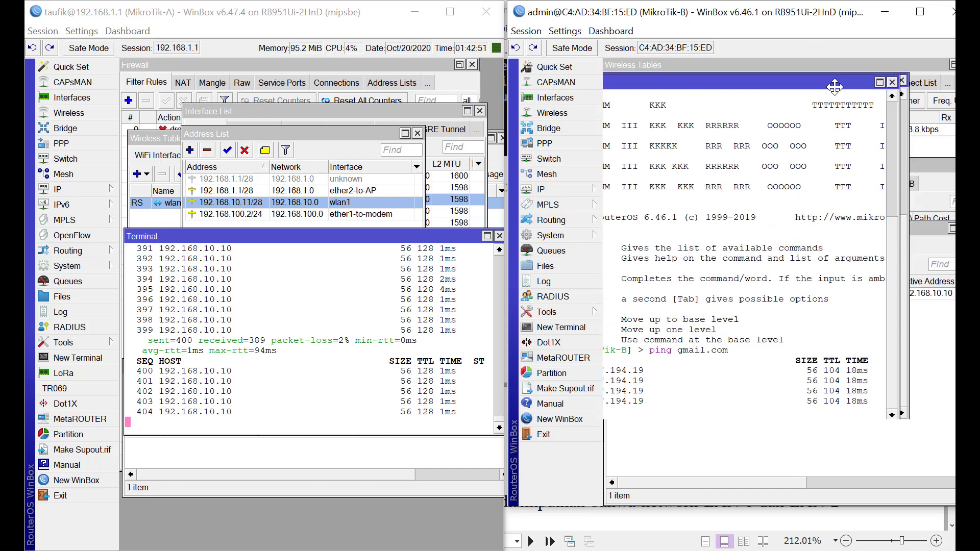
click(902, 167)
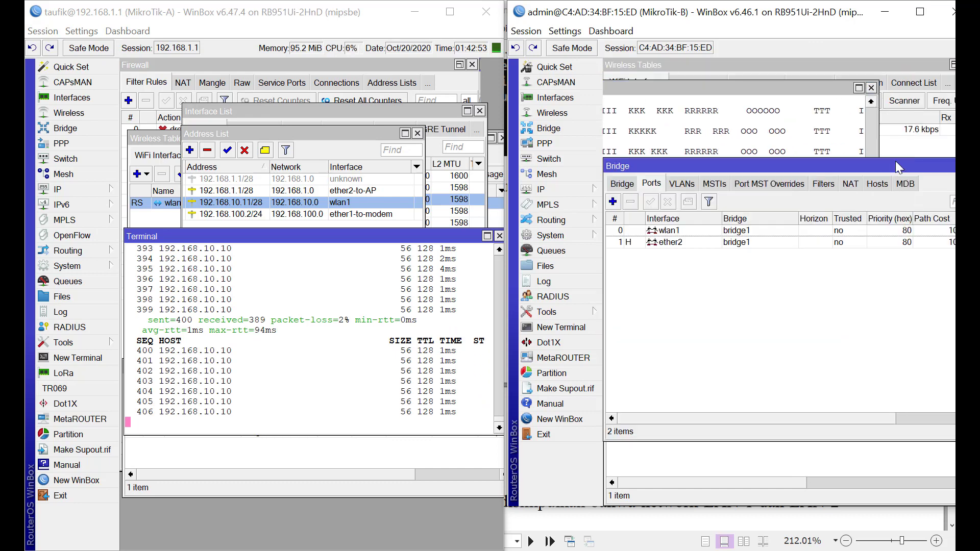
drag(757, 88, 838, 292)
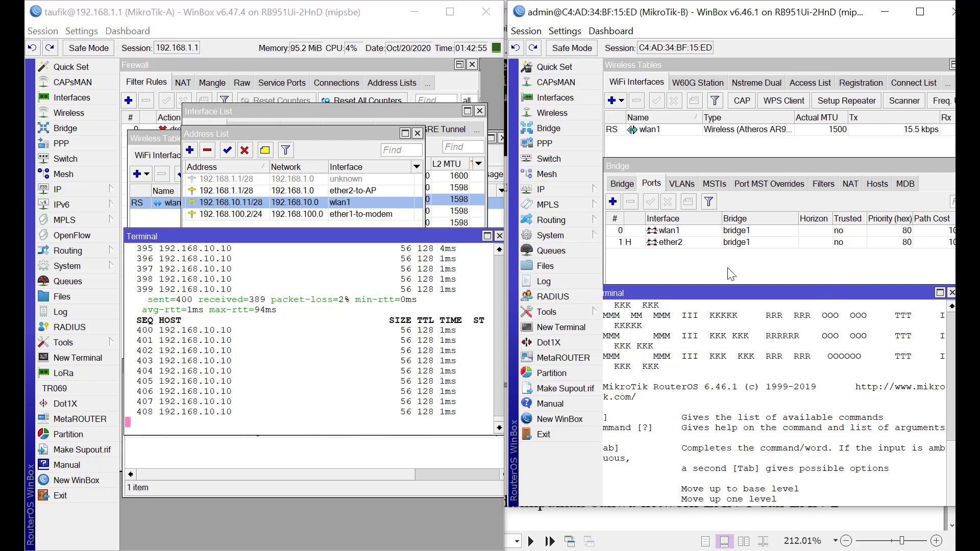
Review MikroTik-B's bridge list and the ports assigned to bridge1
click(772, 201)
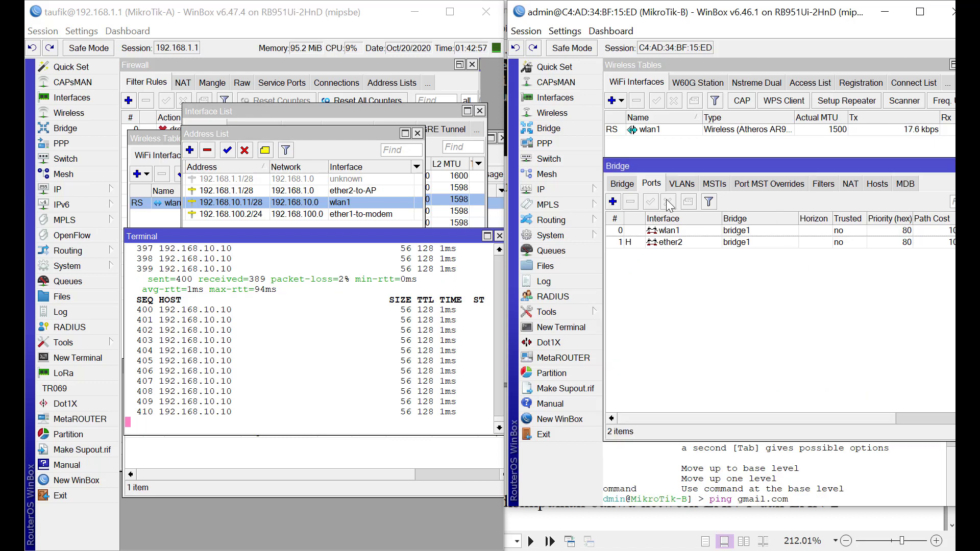
click(623, 183)
click(651, 183)
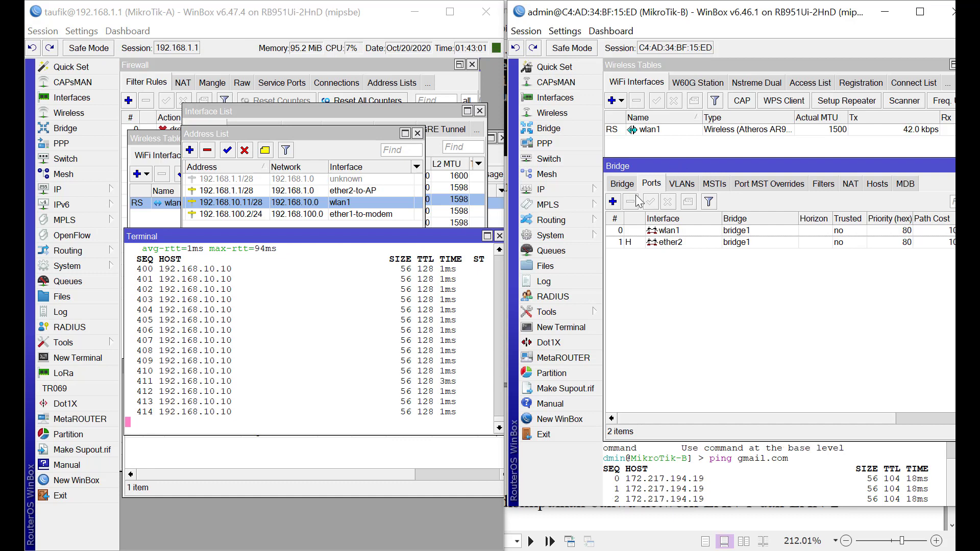
click(624, 185)
click(651, 184)
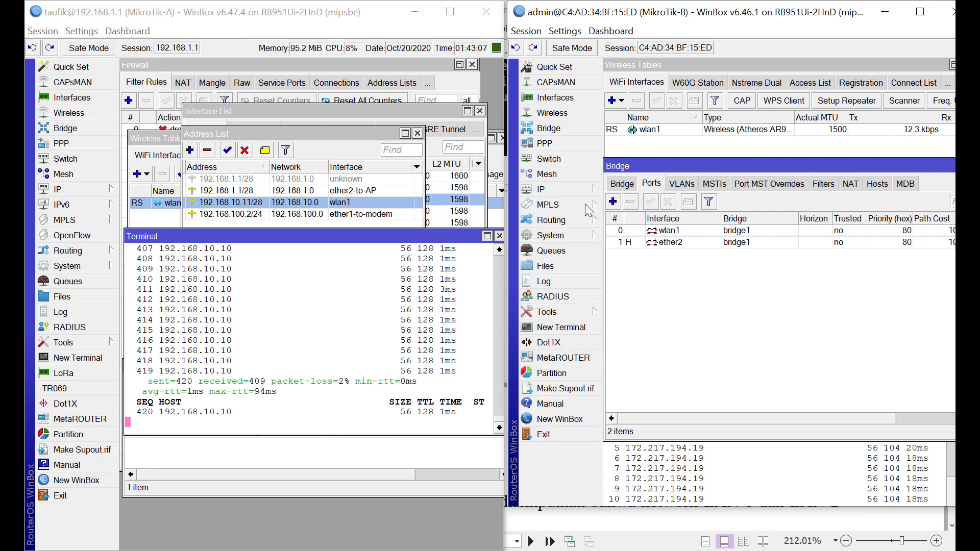
Review MikroTik-B's DNS server and remote-request settings, placing the DNS Settings window below the bridge port list
click(542, 189)
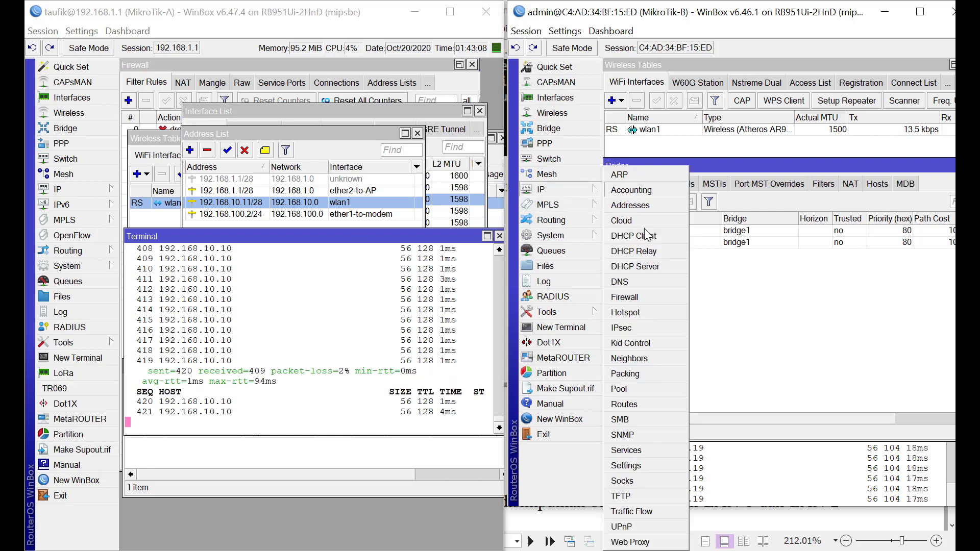
click(640, 279)
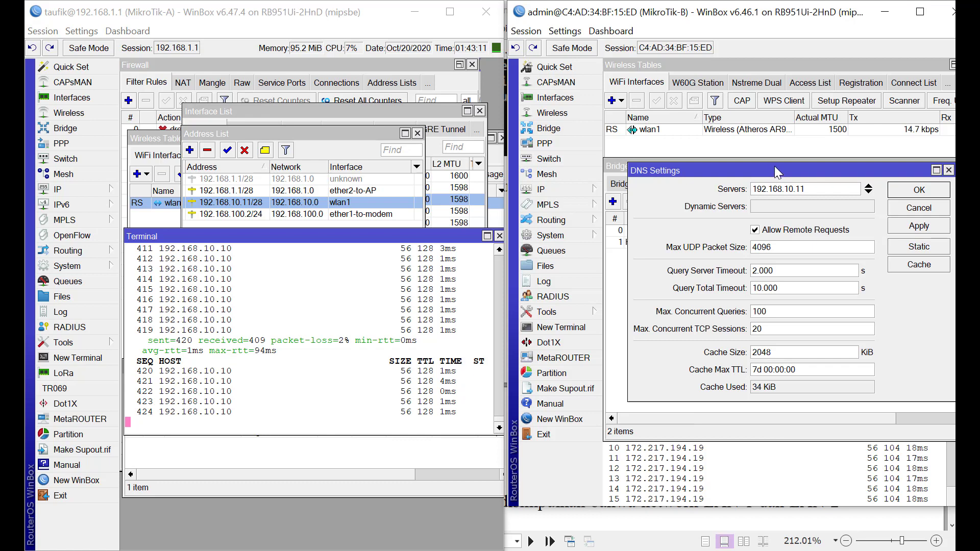
drag(774, 167, 766, 294)
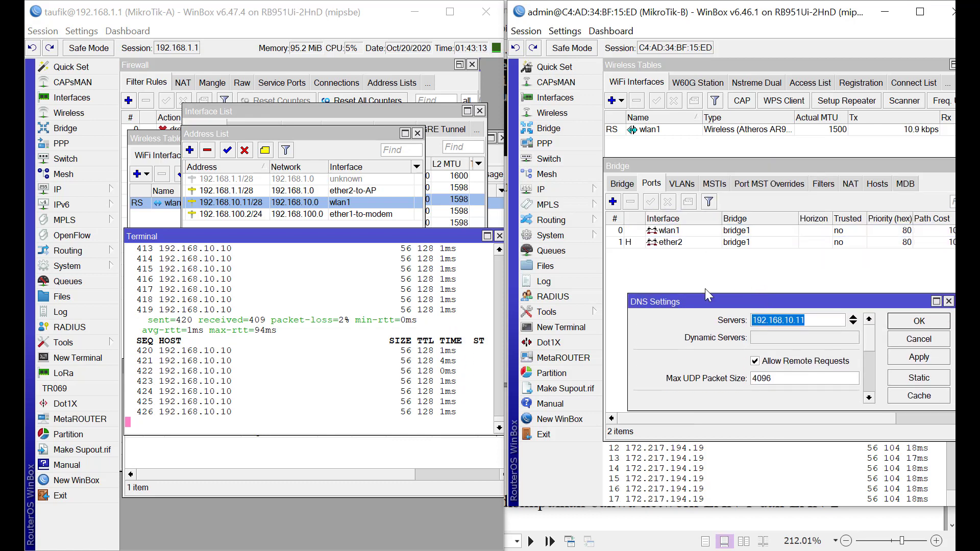
drag(703, 300, 694, 318)
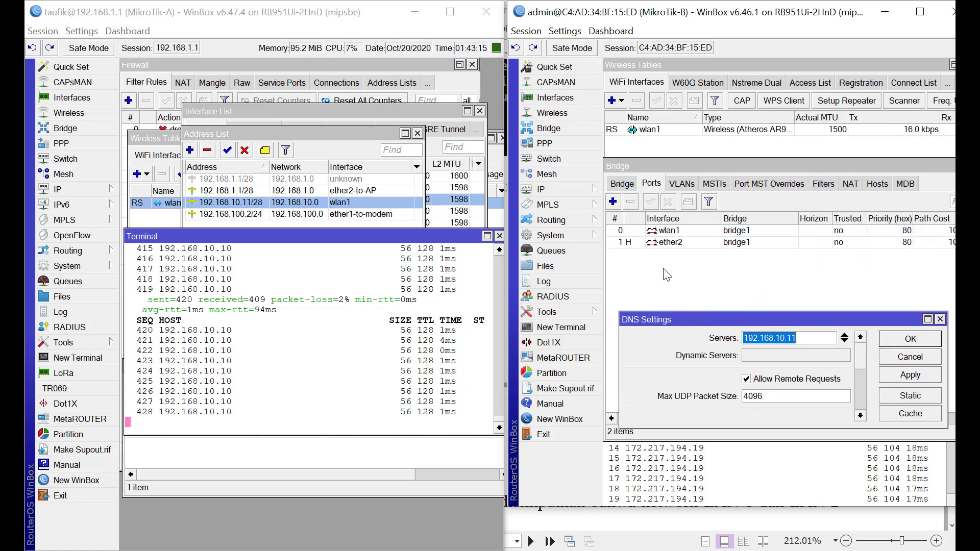
Review the routes and gateways in MikroTik-B's route list, and close the Route List and DNS Settings windows
click(586, 187)
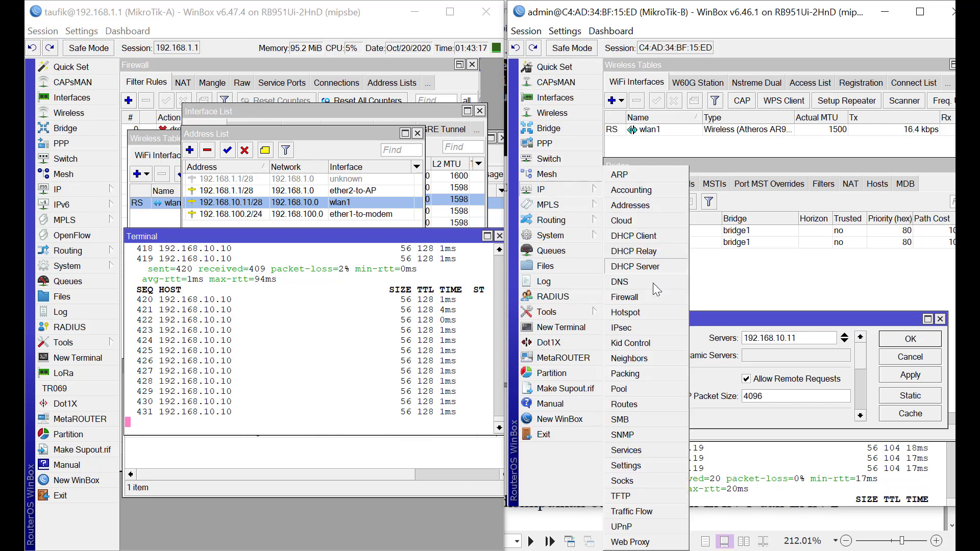
click(636, 406)
drag(693, 170, 732, 140)
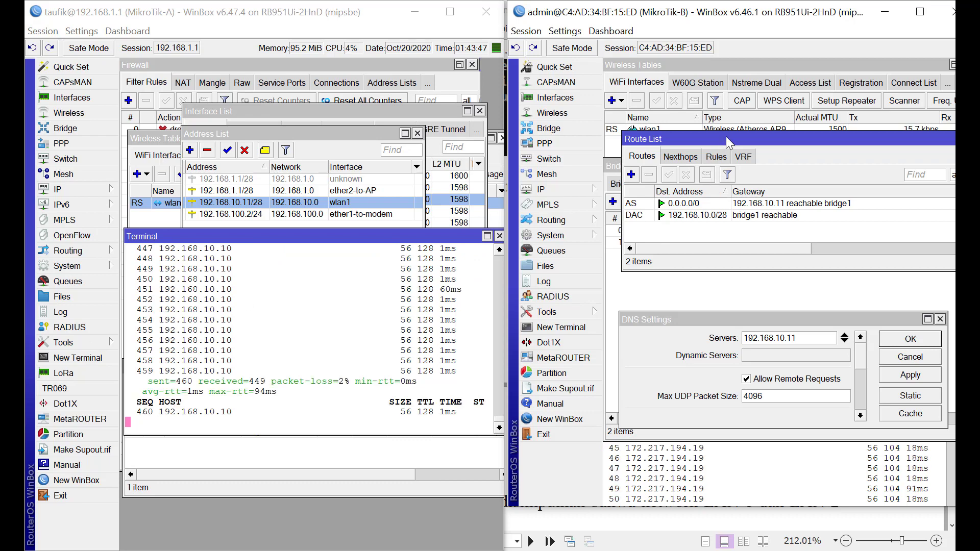
drag(727, 138, 670, 178)
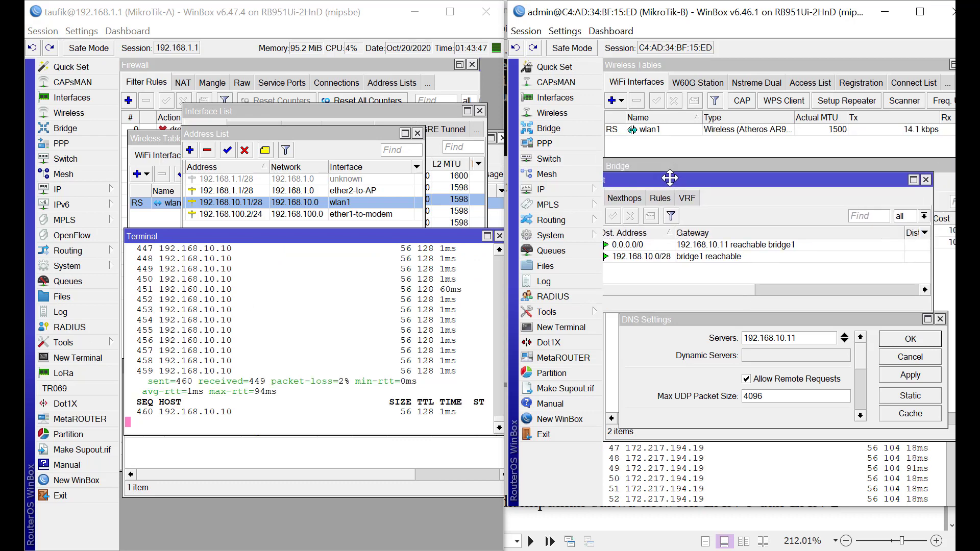
click(926, 180)
click(940, 320)
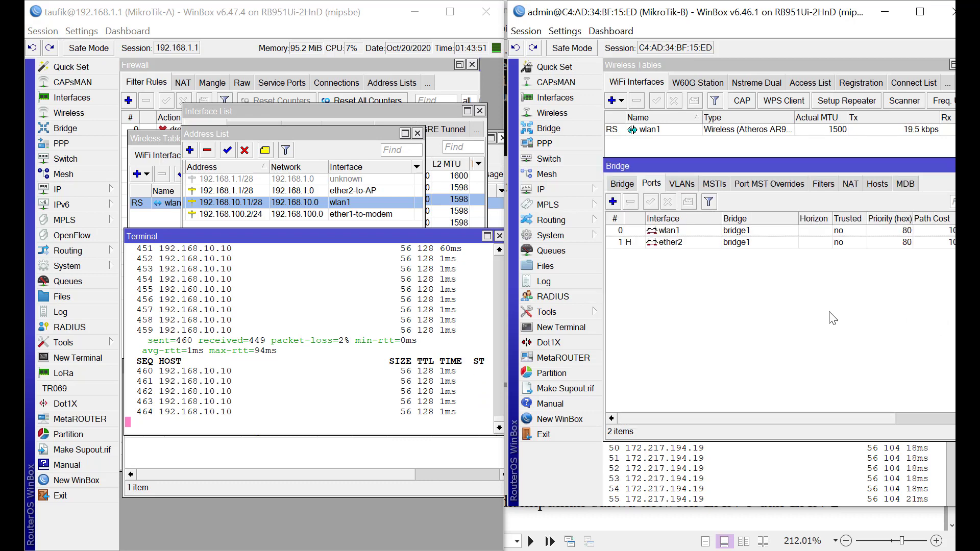
Maximize MikroTik-B's Bridge window to examine the ports assigned to bridge1
double_click(795, 165)
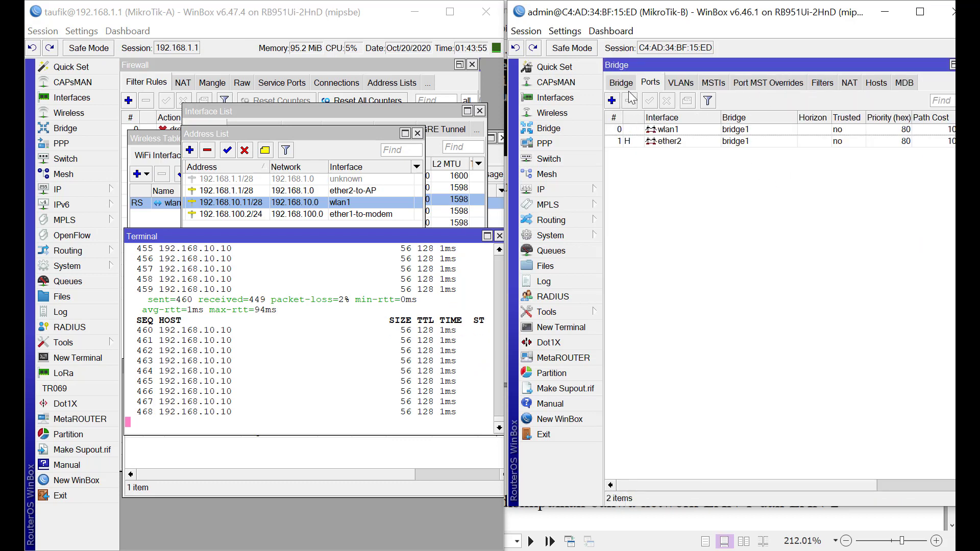